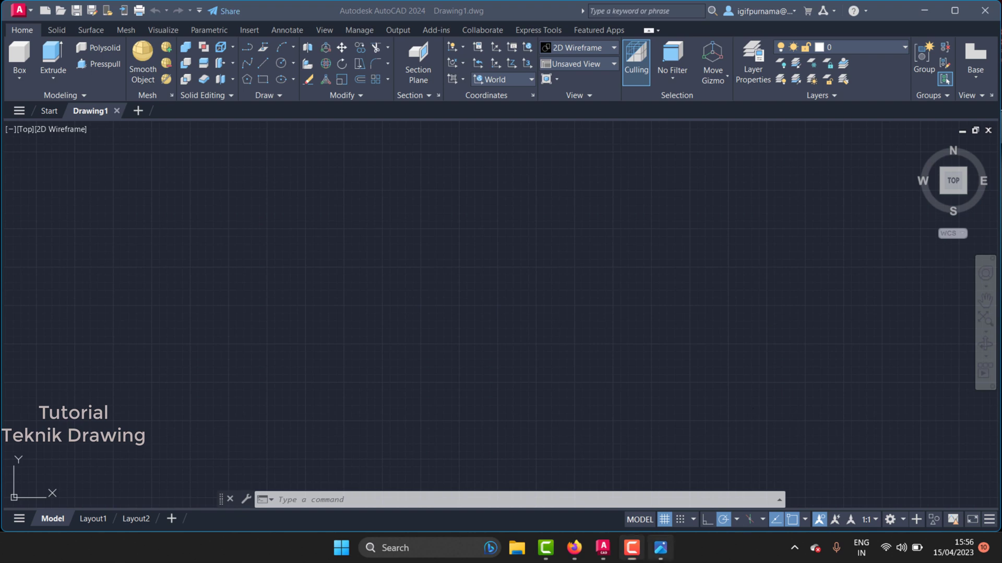
# - Bring up the dimensioned isometric bracket picture and zoom it between 146% and 194%
pyautogui.click(661, 548)
pyautogui.scroll(2, 736, 292)
pyautogui.scroll(1, 696, 248)
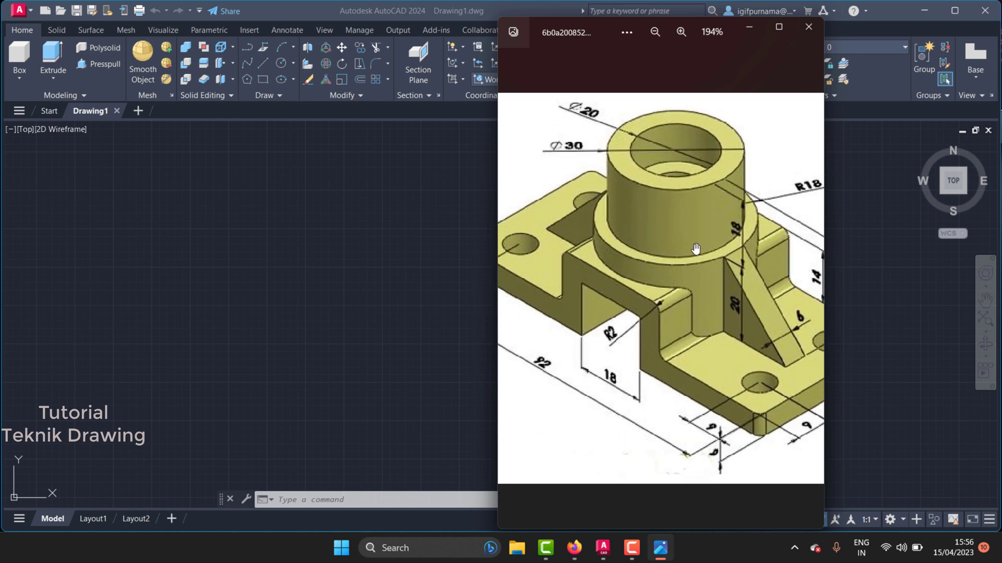
pyautogui.scroll(-3, 696, 249)
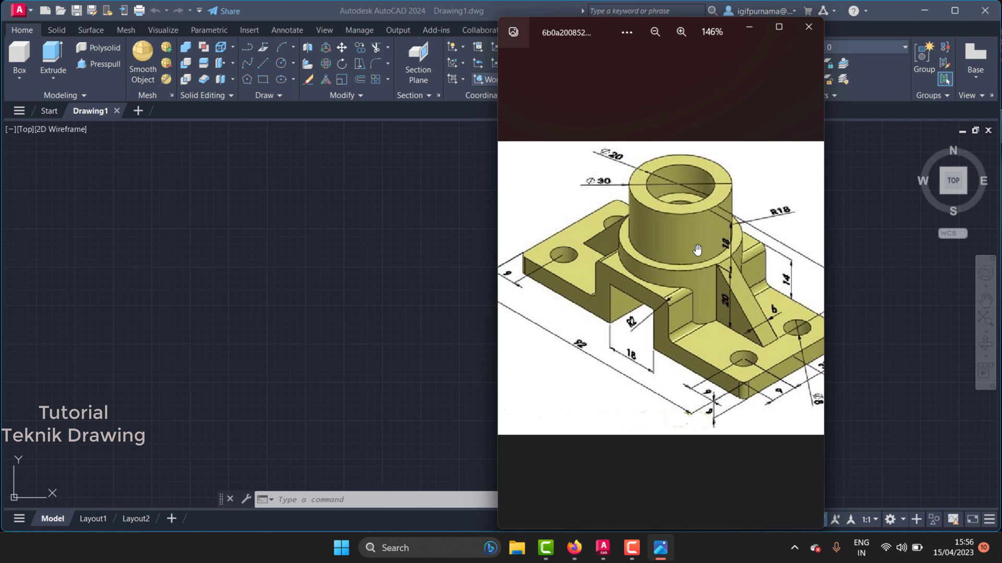
pyautogui.scroll(2, 697, 250)
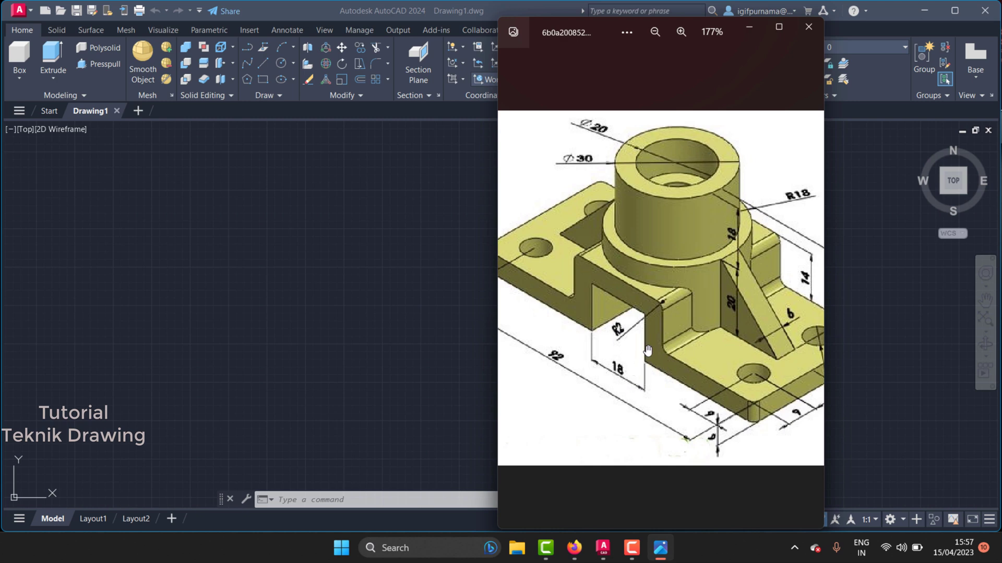
pyautogui.scroll(-2, 645, 345)
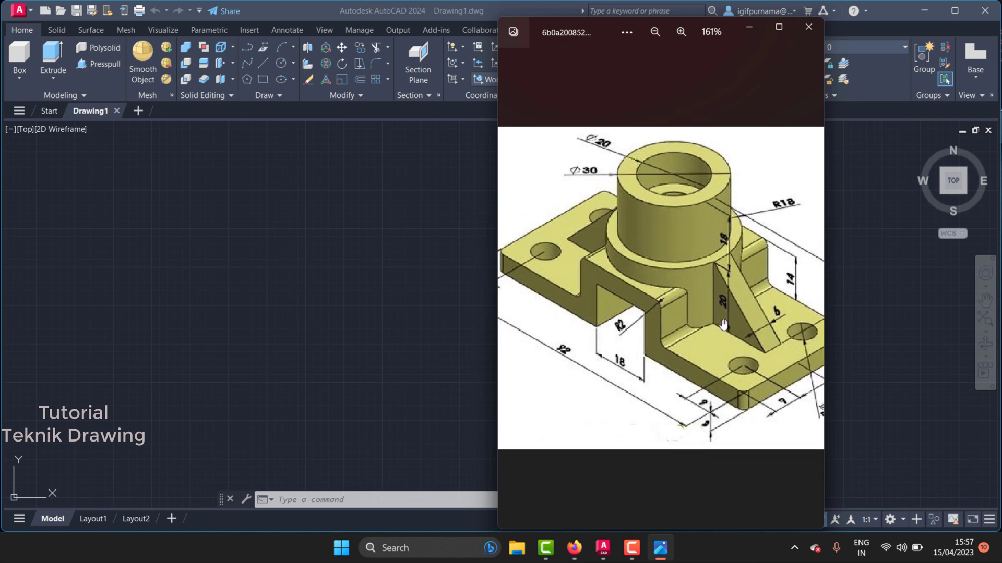
pyautogui.scroll(1, 706, 326)
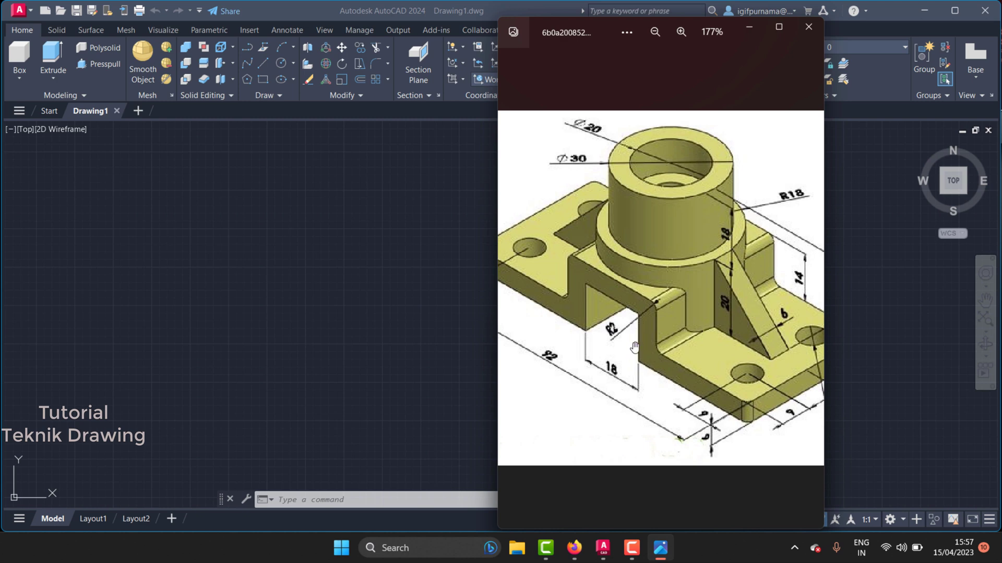
pyautogui.scroll(-1, 652, 340)
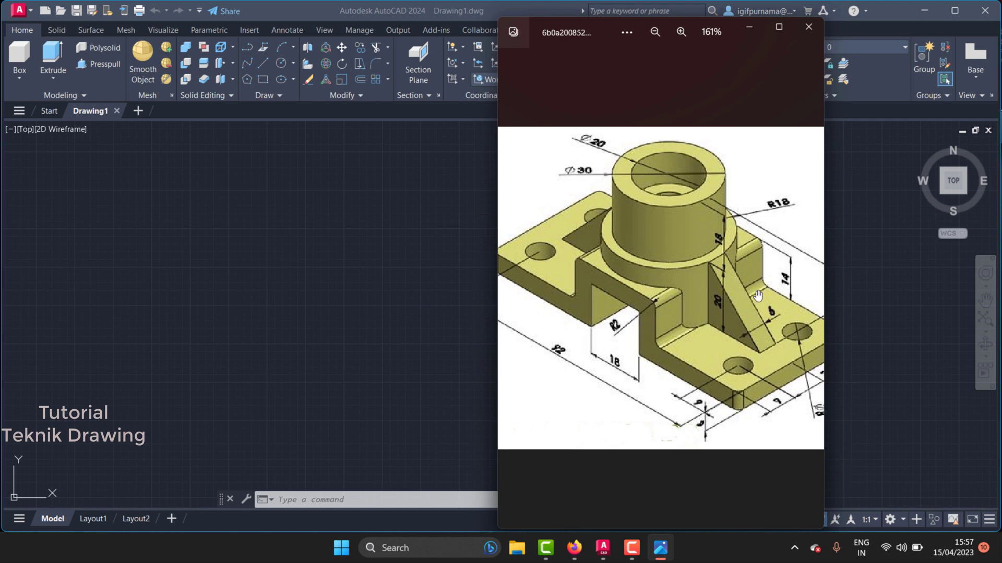
# - Draw a 14-unit vertical line on the canvas
pyautogui.click(448, 202)
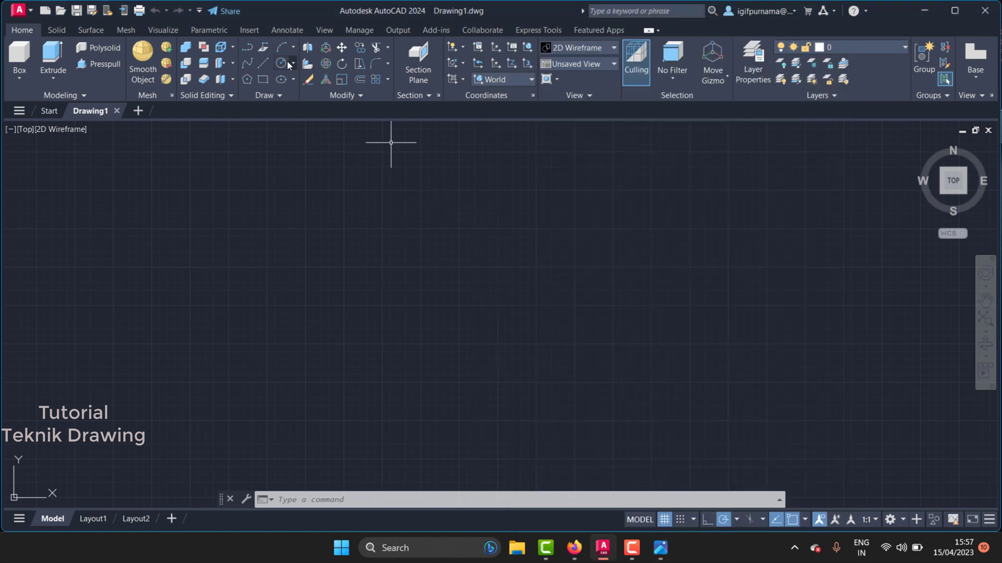
pyautogui.click(265, 64)
pyautogui.click(521, 271)
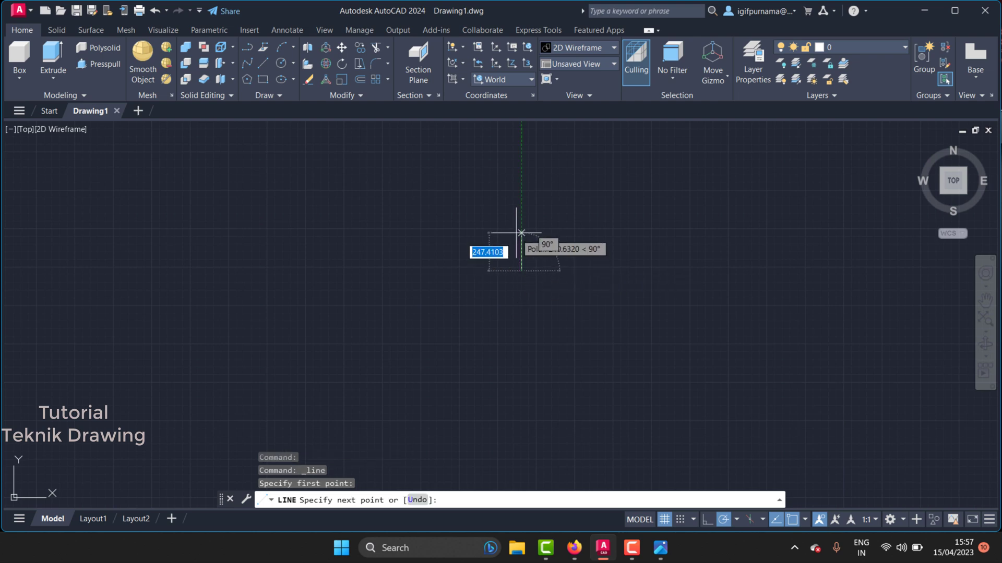
pyautogui.write('14')
pyautogui.press('Return')
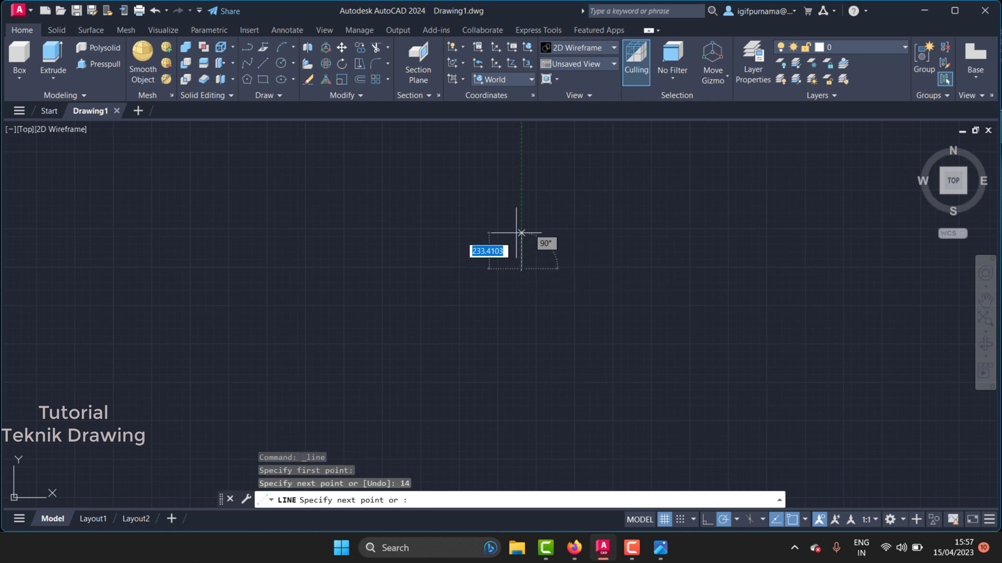
pyautogui.press('Return')
pyautogui.scroll(3, 514, 281)
pyautogui.scroll(2, 501, 219)
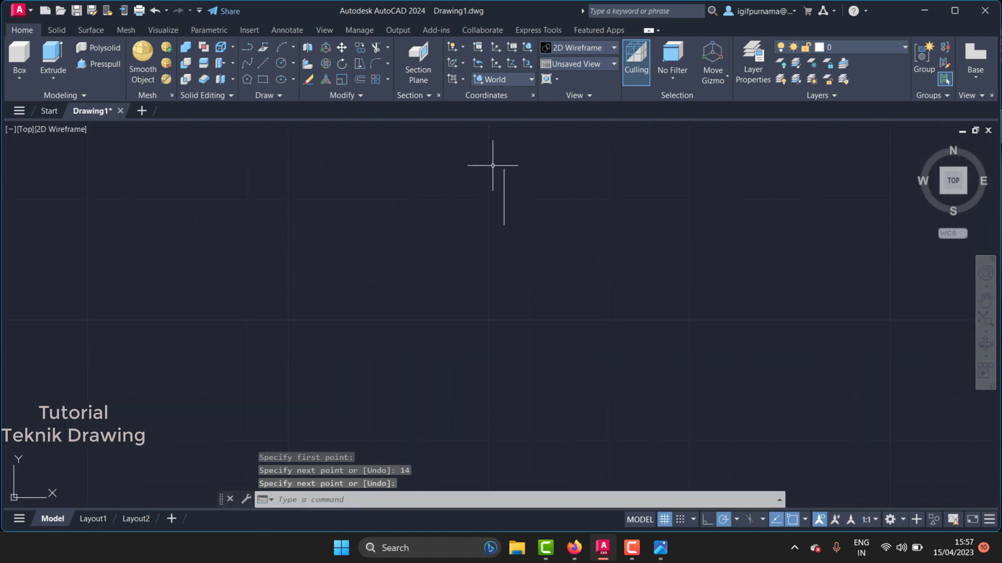
# - Copy the vertical line 6 units to its left, checking the reference picture before and after
pyautogui.click(662, 553)
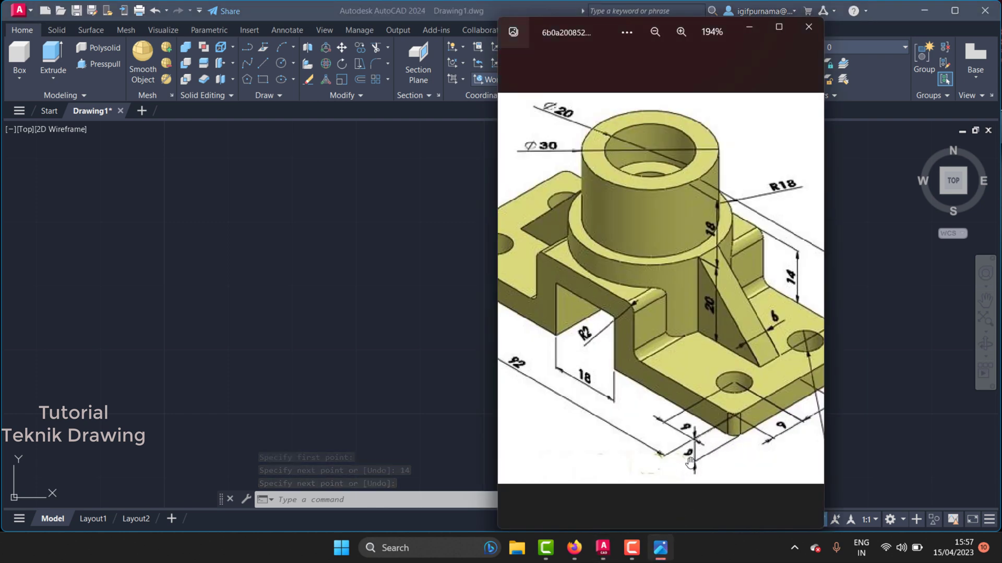
pyautogui.click(488, 318)
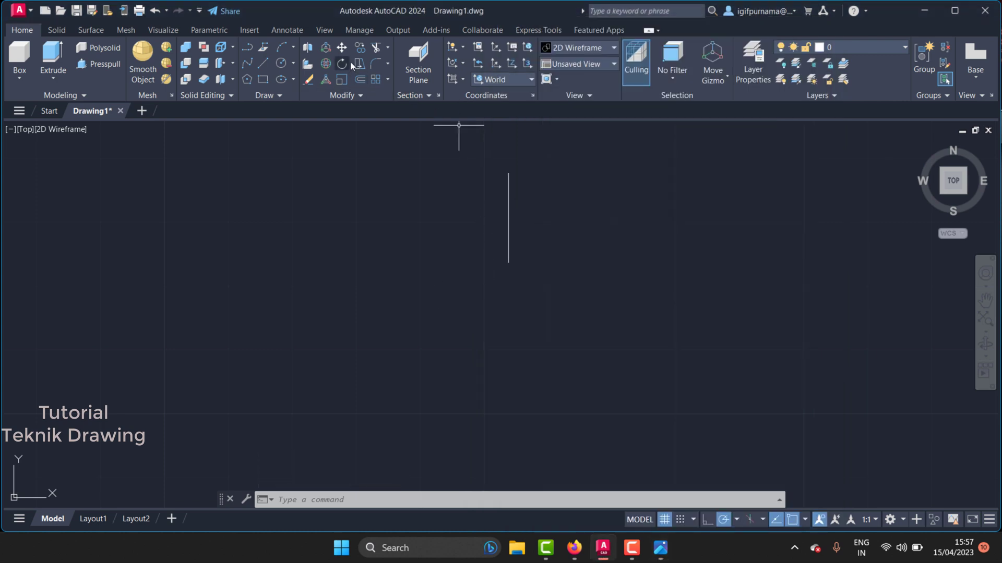
pyautogui.click(361, 50)
pyautogui.moveTo(510, 165); pyautogui.dragTo(496, 184)
pyautogui.press('Return')
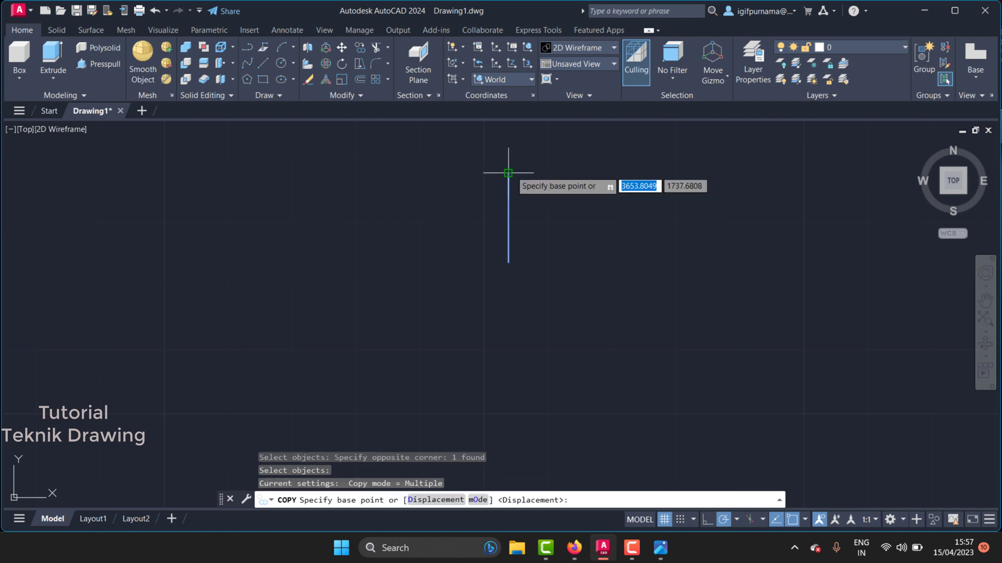
pyautogui.click(508, 173)
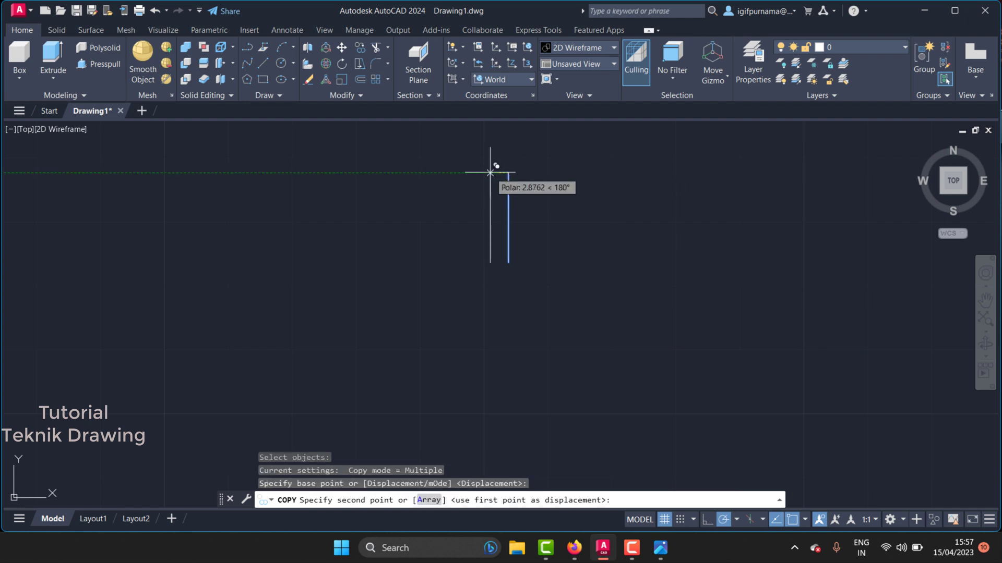
pyautogui.write('6')
pyautogui.press('Return')
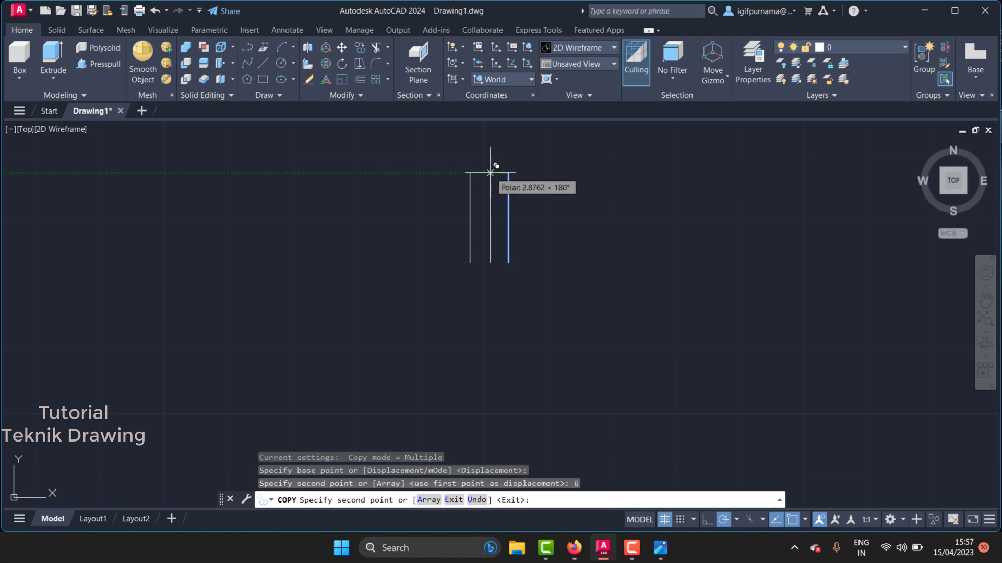
pyautogui.scroll(3, 480, 167)
pyautogui.press('Return')
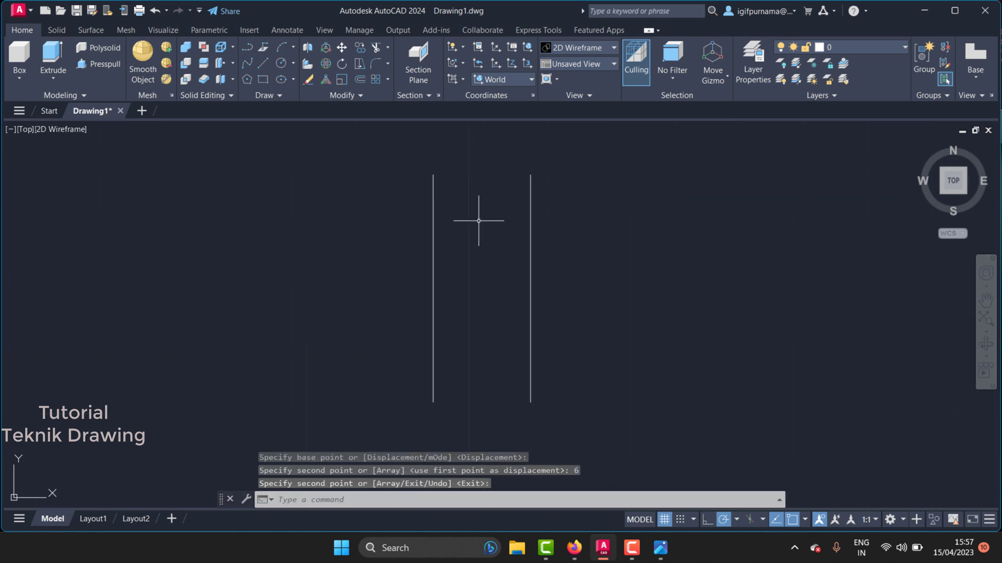
pyautogui.scroll(-2, 479, 225)
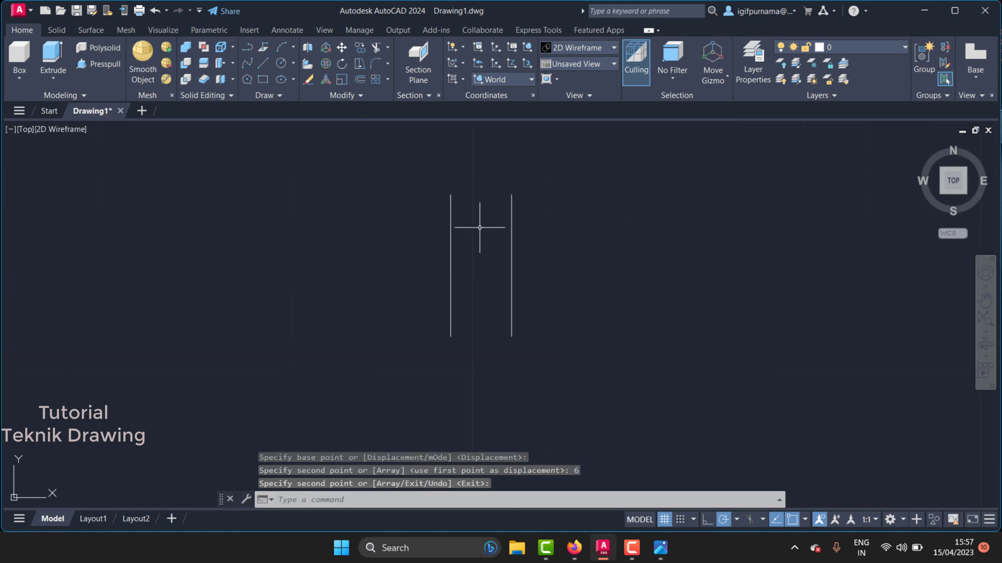
pyautogui.click(660, 549)
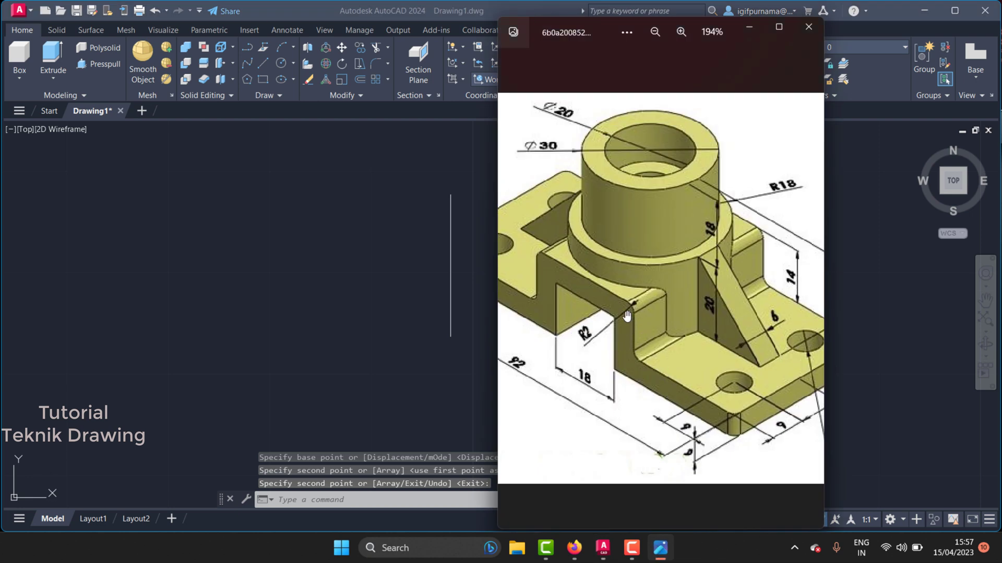
# - Draw a horizontal line leftward from the right vertical line's top endpoint
pyautogui.click(452, 285)
pyautogui.click(264, 62)
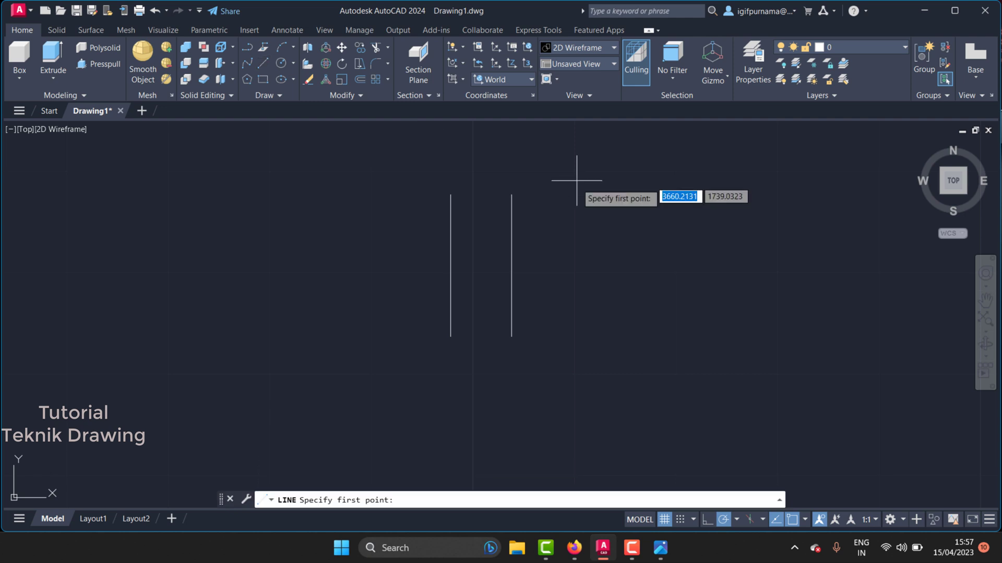
pyautogui.click(512, 195)
pyautogui.scroll(-2, 568, 216)
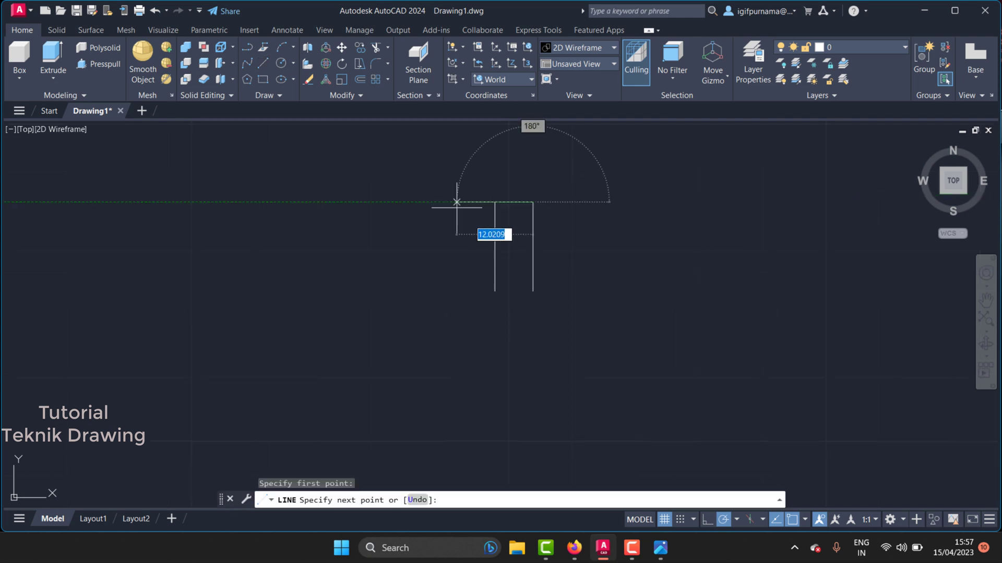
pyautogui.click(275, 202)
pyautogui.rightClick(273, 202)
pyautogui.click(301, 214)
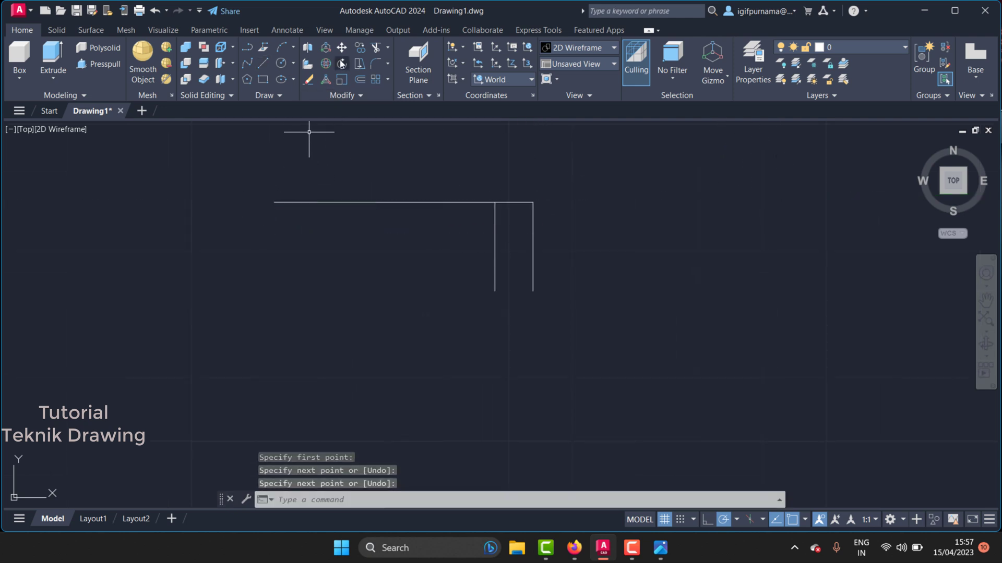
# - Begin moving the horizontal line, then cancel, leaving it in place
pyautogui.click(342, 47)
pyautogui.click(447, 215)
pyautogui.click(485, 194)
pyautogui.scroll(2, 515, 196)
pyautogui.press('Return')
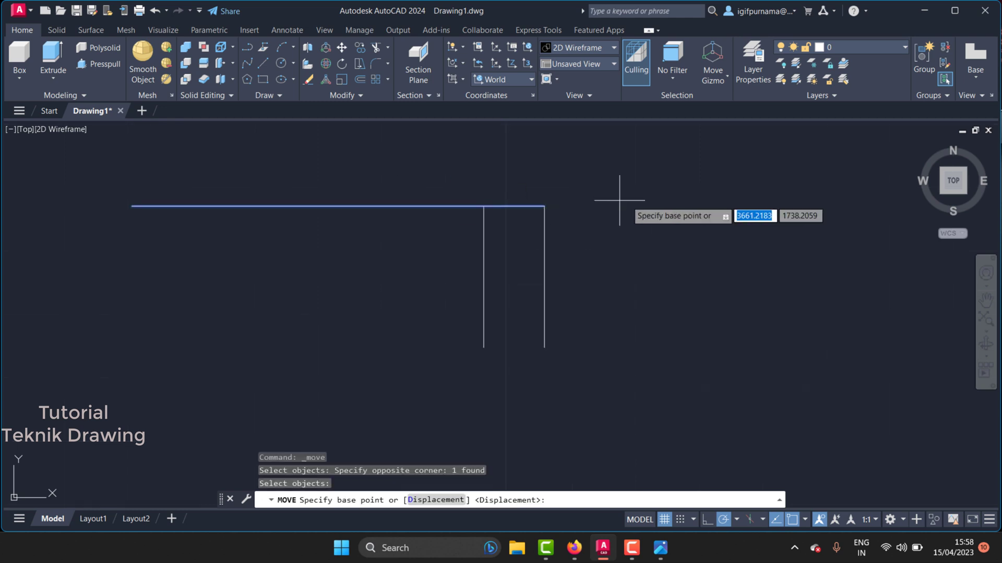
pyautogui.click(654, 199)
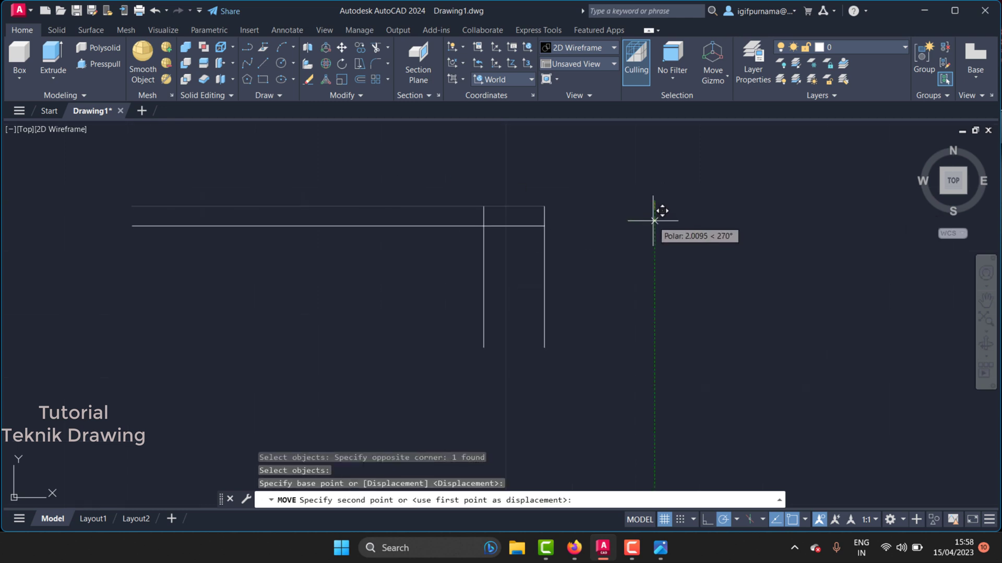
pyautogui.press('Escape')
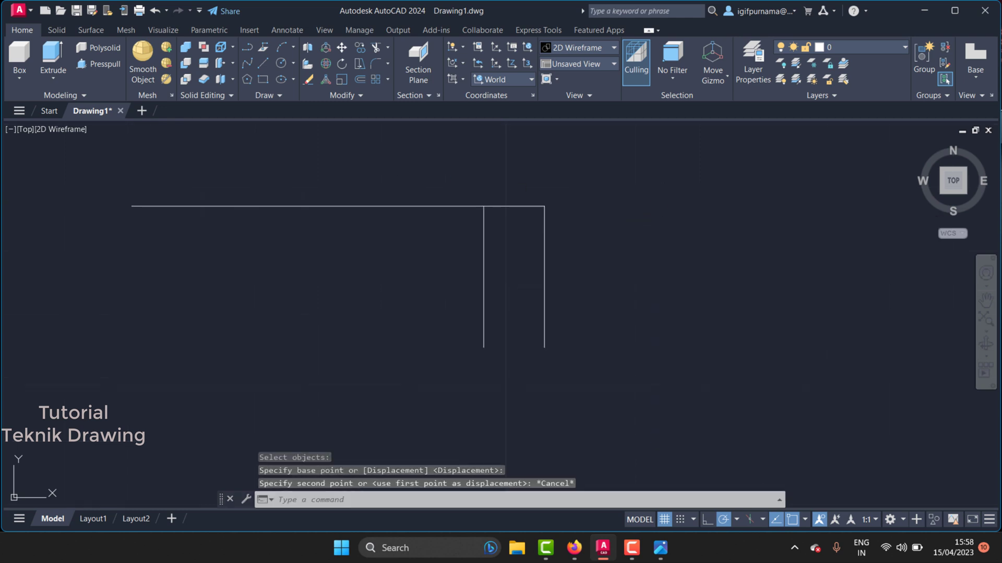
# - Copy the top horizontal line 6 units below it
pyautogui.click(361, 50)
pyautogui.click(388, 180)
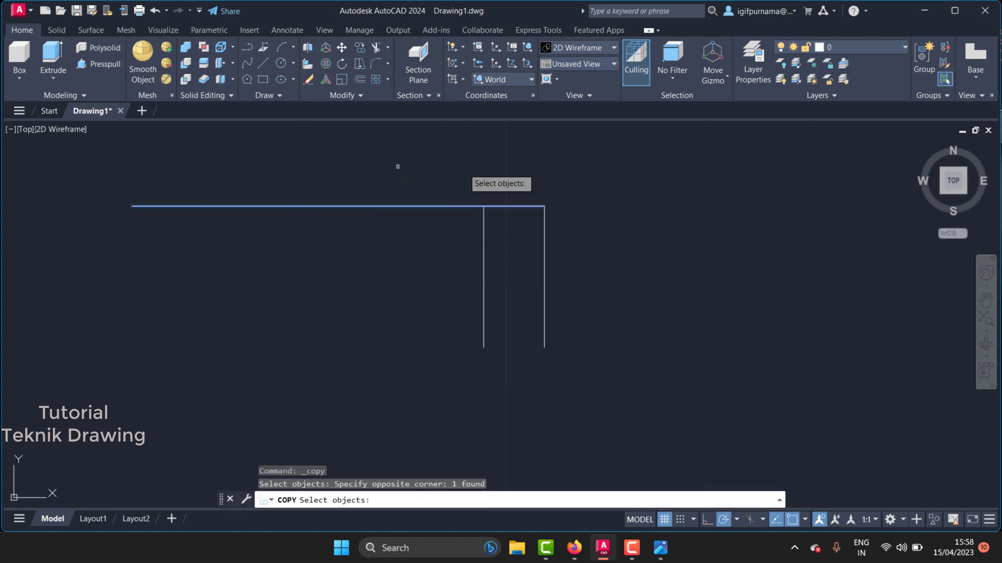
pyautogui.press('Return')
pyautogui.click(635, 189)
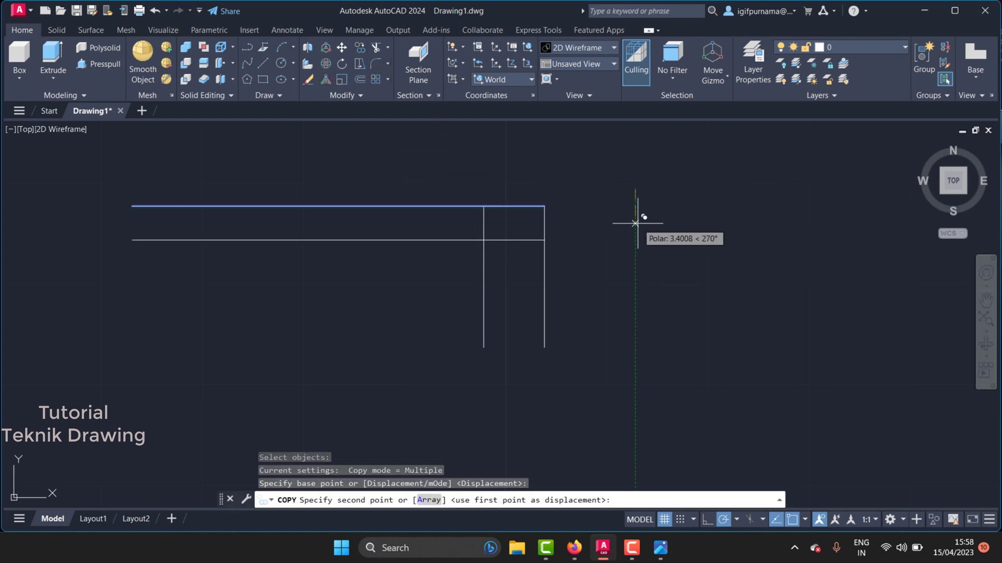
pyautogui.write('6')
pyautogui.press('Return')
pyautogui.press('Return')
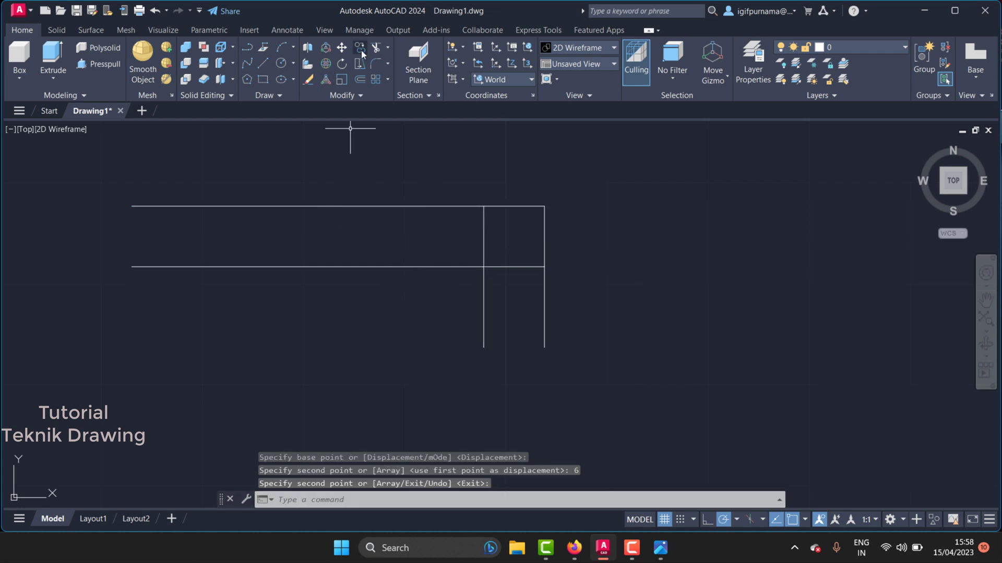
# - Trim the overlapping ends at the inner corner to form the 6-unit-thick L
pyautogui.click(375, 47)
pyautogui.moveTo(527, 277); pyautogui.dragTo(459, 209)
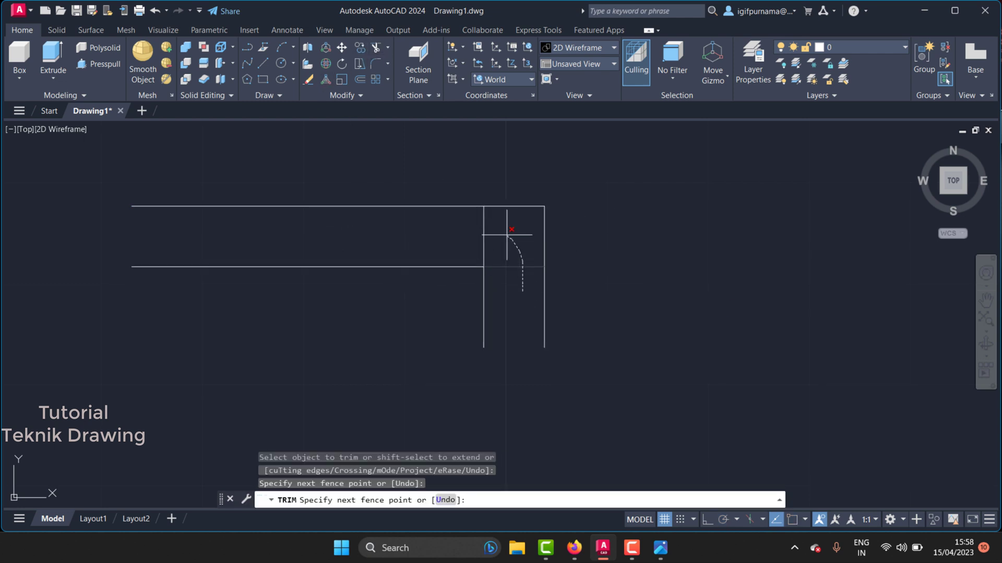
pyautogui.press('Return')
pyautogui.scroll(-1, 614, 193)
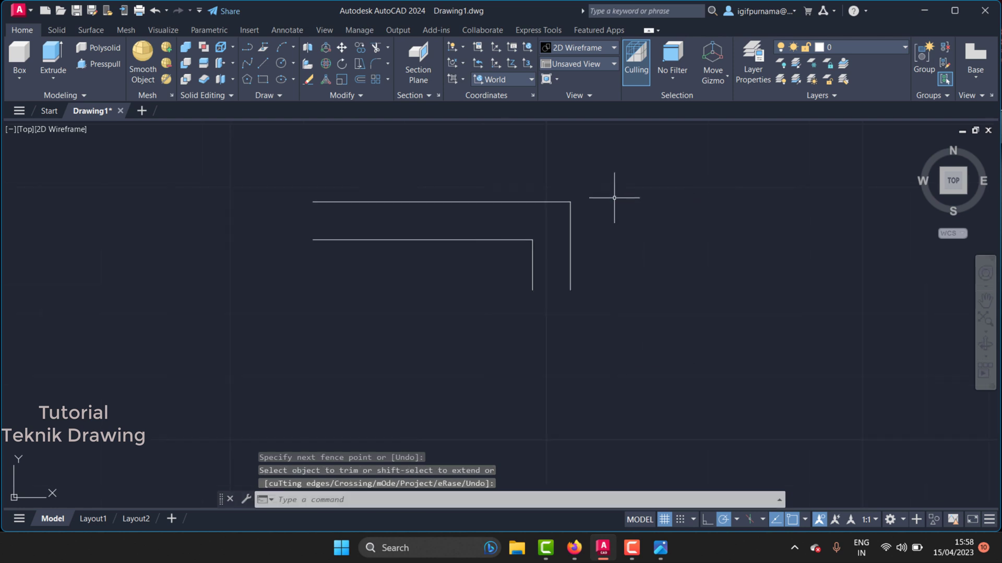
pyautogui.click(660, 548)
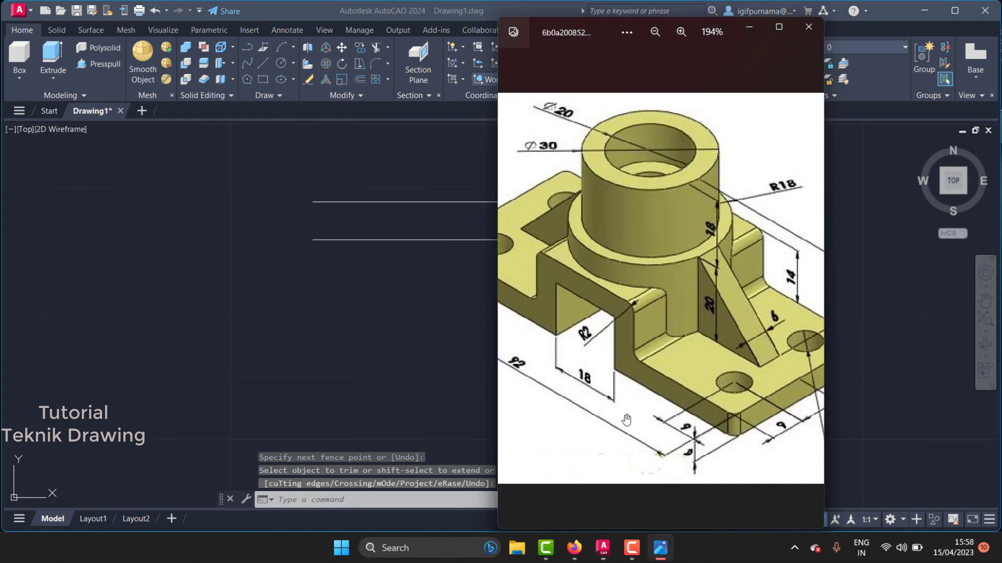
pyautogui.click(384, 320)
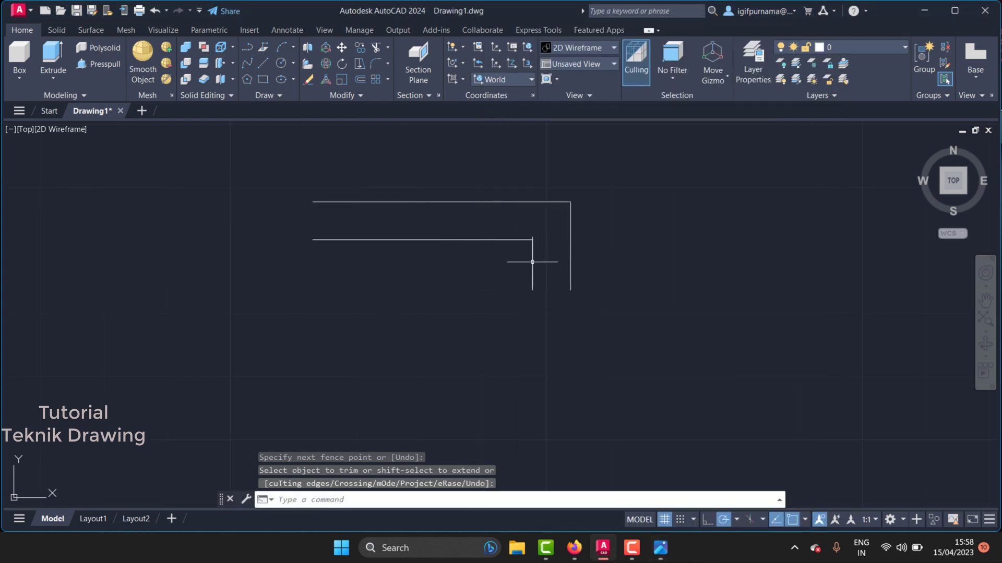
# - Copy the inner vertical line 18 units to the left
pyautogui.click(362, 47)
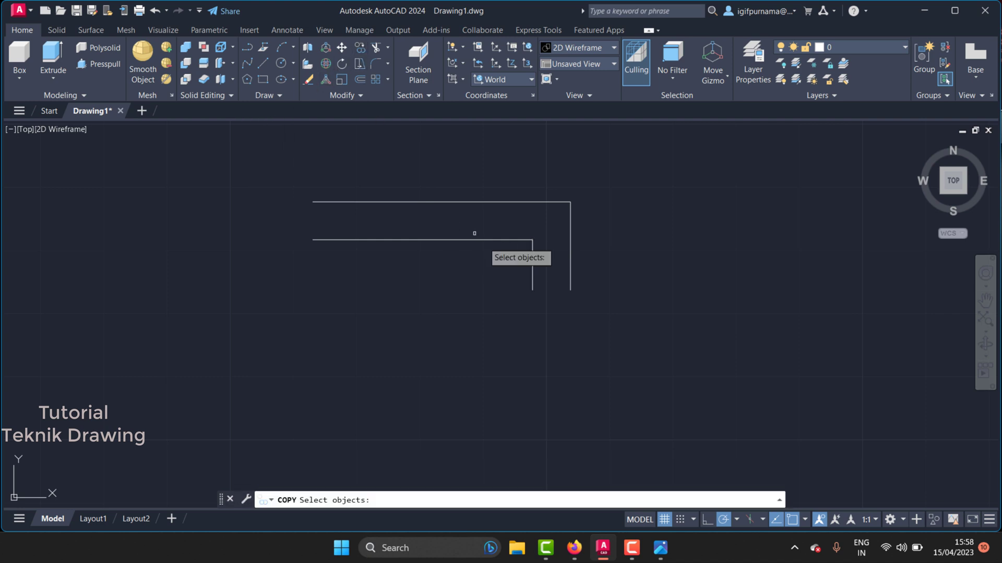
pyautogui.click(540, 282)
pyautogui.click(503, 256)
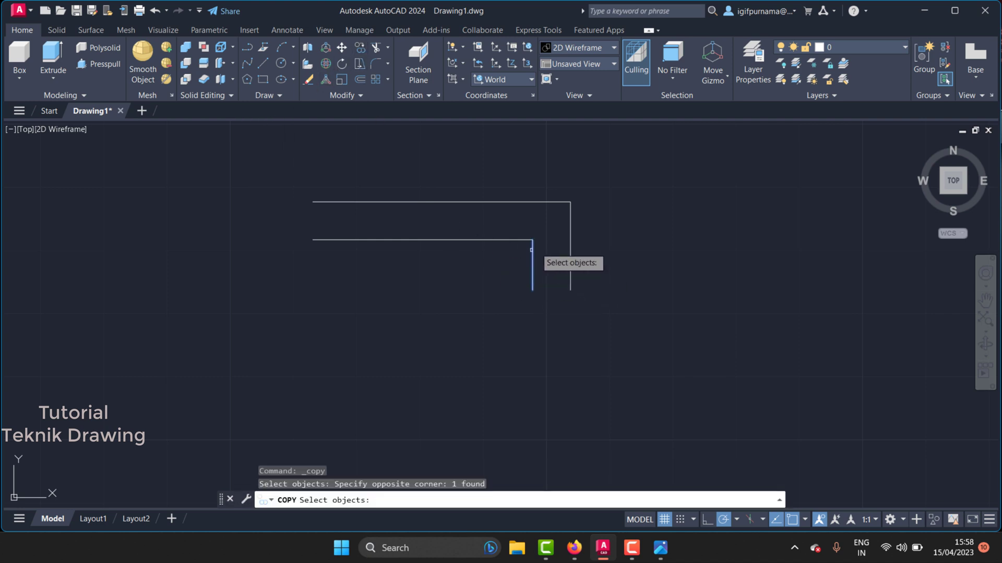
pyautogui.press('Return')
pyautogui.click(532, 239)
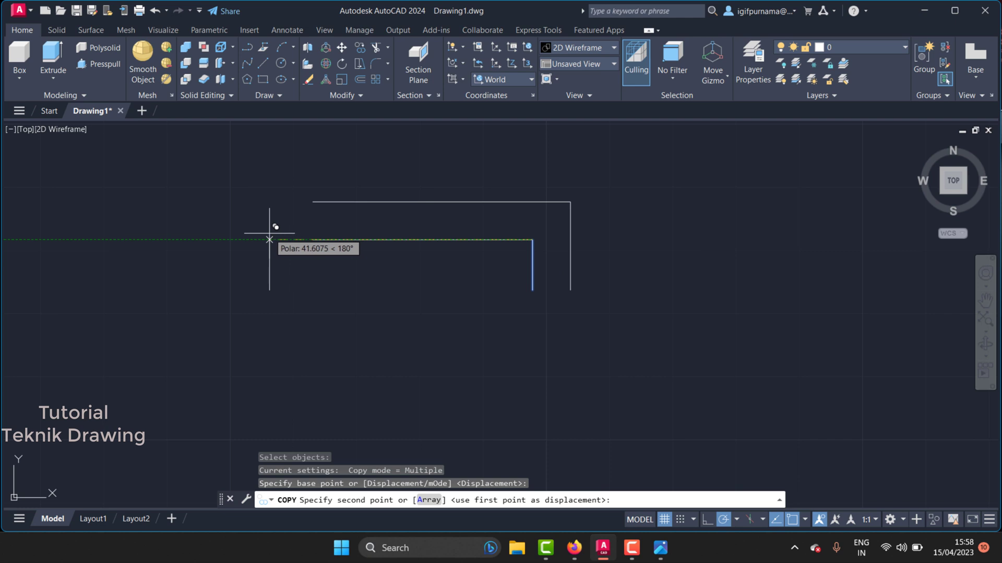
pyautogui.write('18')
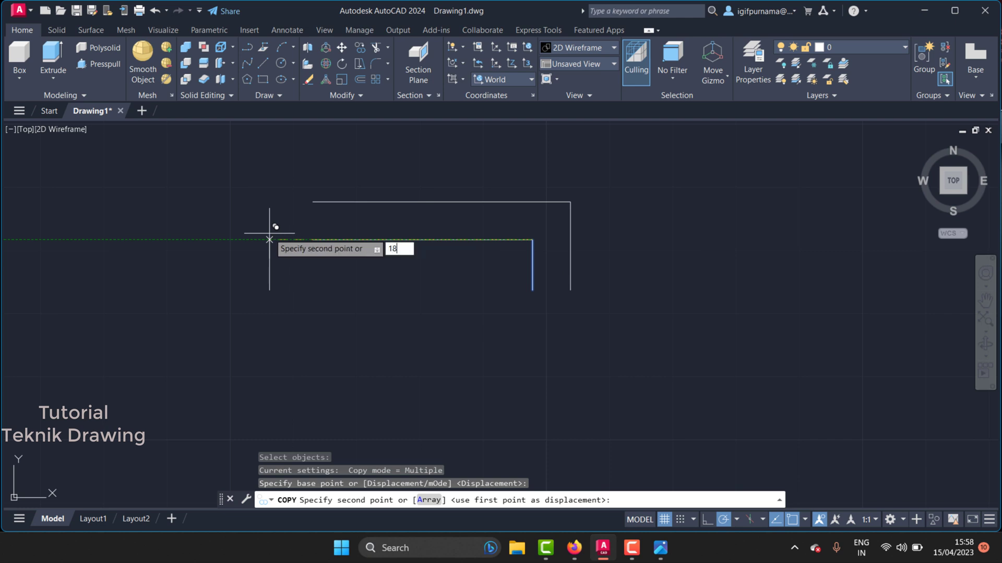
pyautogui.press('Return')
pyautogui.press('Return')
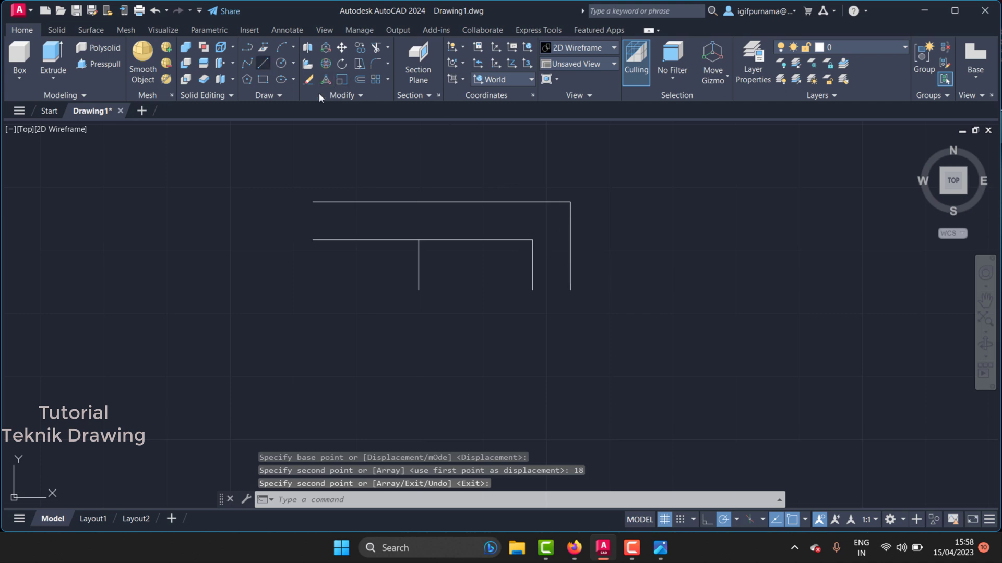
# - Start a horizontal line from the outer L's bottom end, rechecking the reference dimensions
pyautogui.write('l')
pyautogui.press('Return')
pyautogui.click(570, 290)
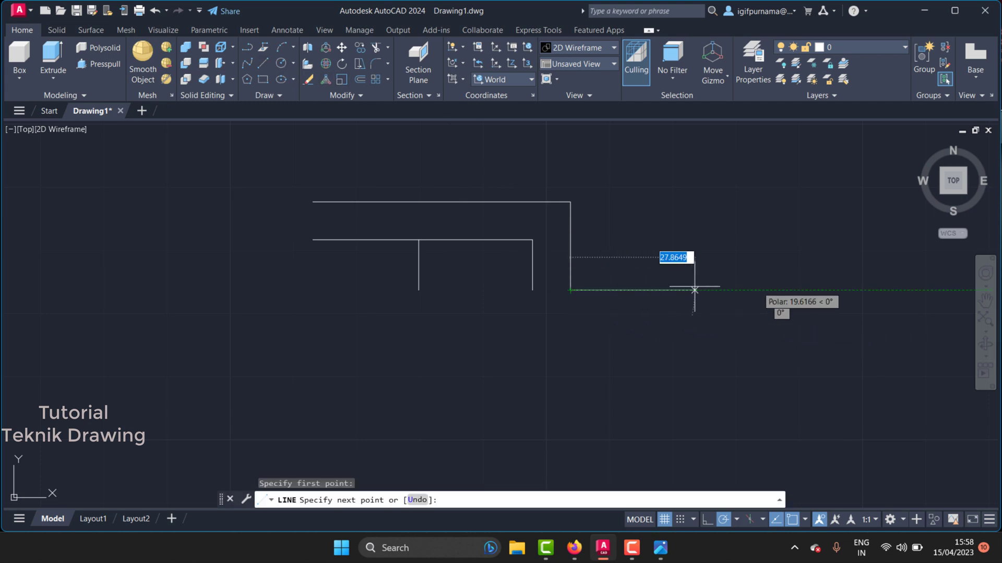
pyautogui.click(660, 547)
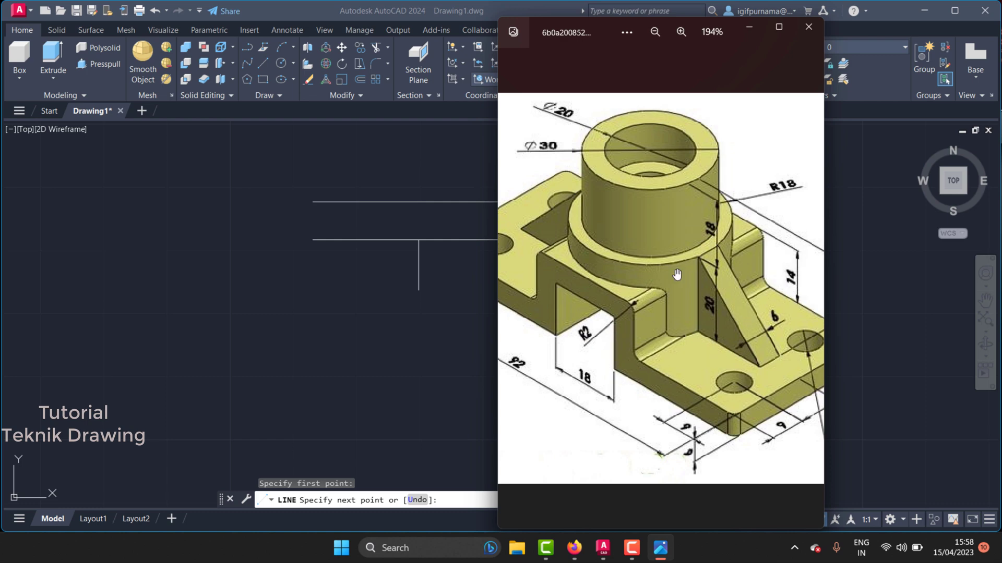
pyautogui.scroll(-2, 719, 418)
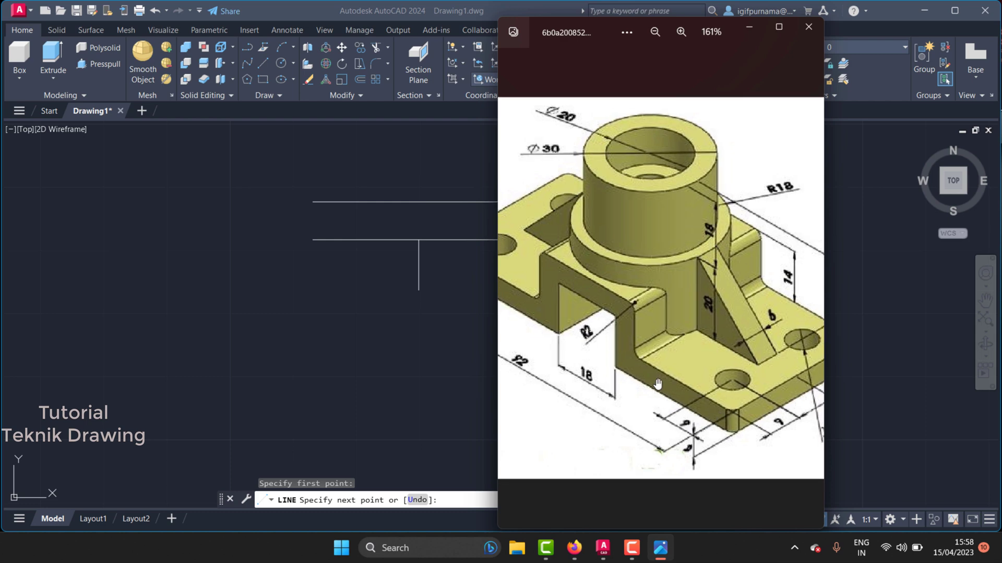
pyautogui.scroll(1, 626, 402)
pyautogui.scroll(1, 550, 383)
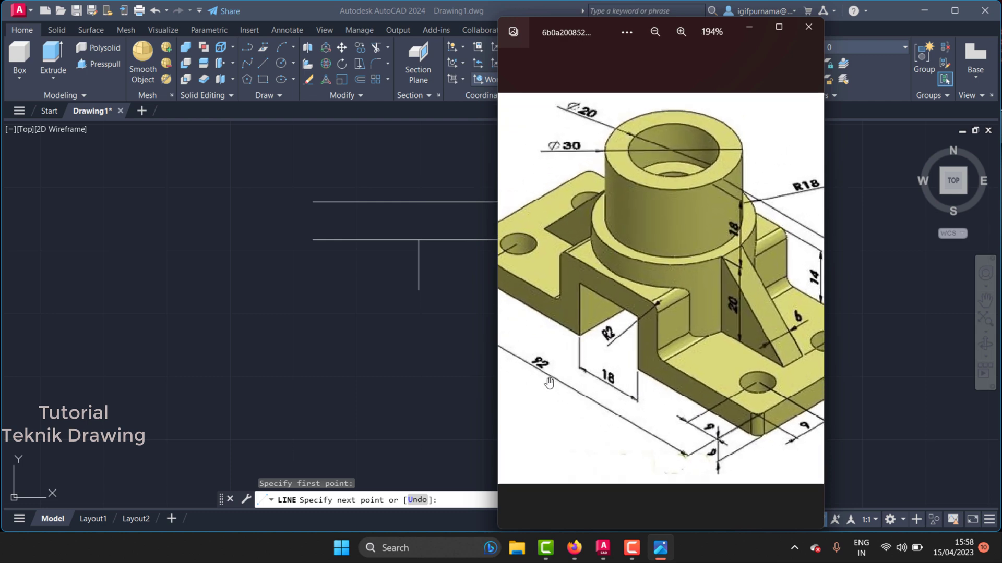
pyautogui.click(748, 26)
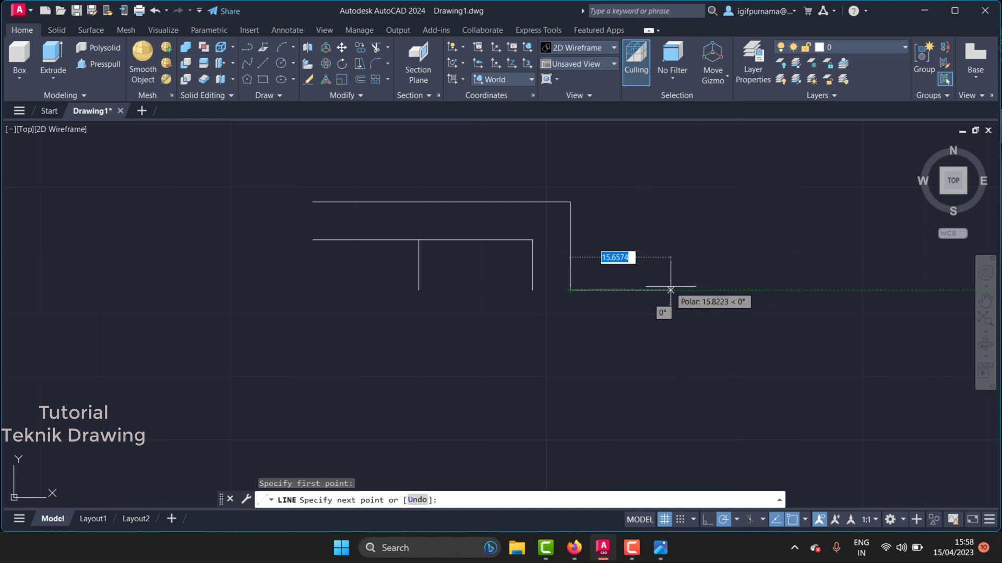
pyautogui.press('Escape')
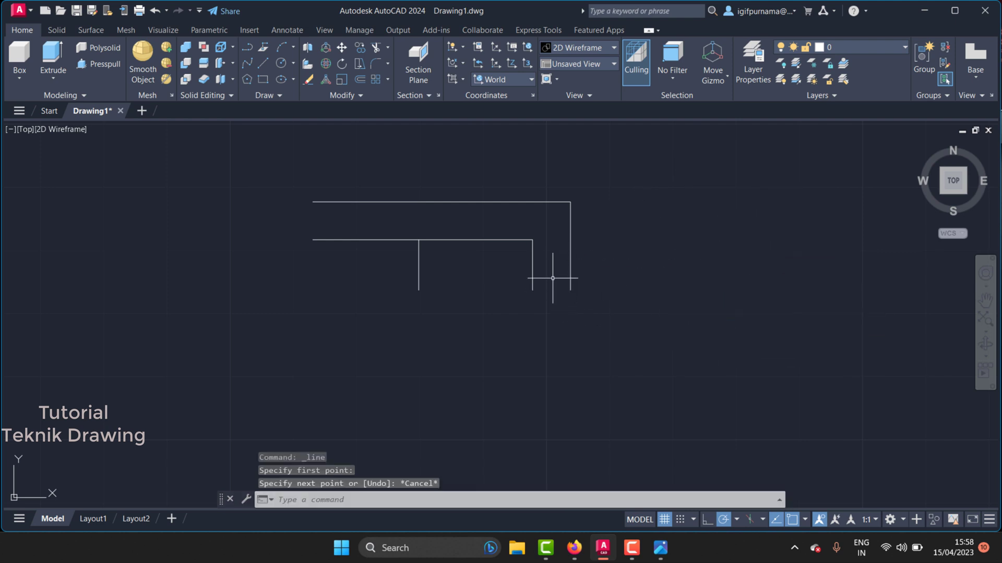
pyautogui.click(266, 61)
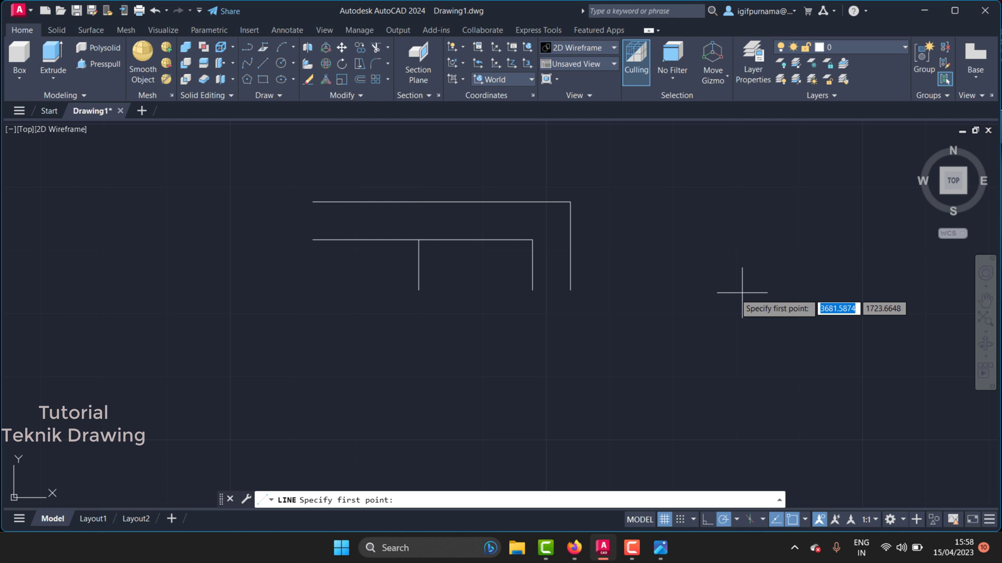
pyautogui.click(571, 291)
# - End the long horizontal line far right and copy it 6 units below
pyautogui.click(909, 290)
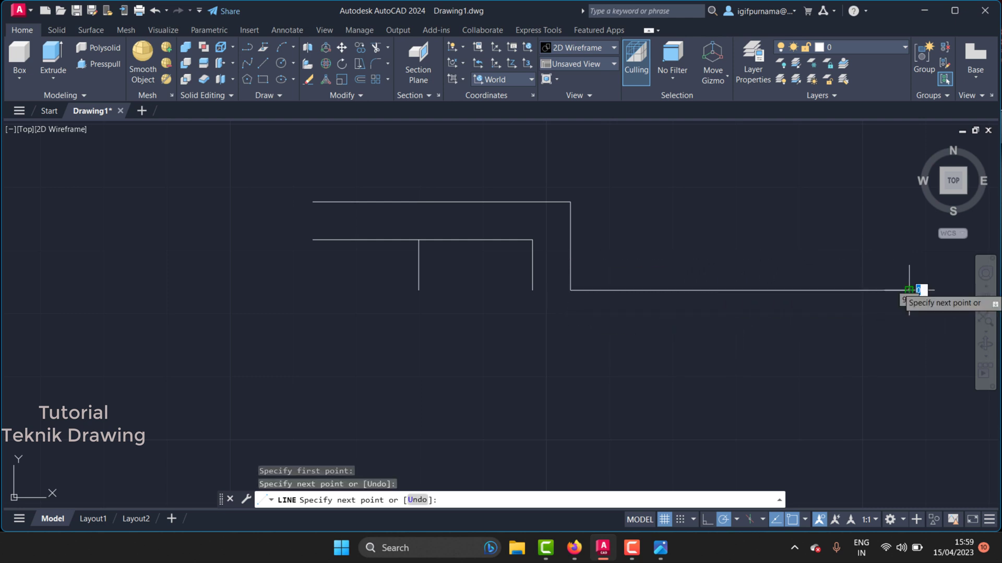
pyautogui.press('Return')
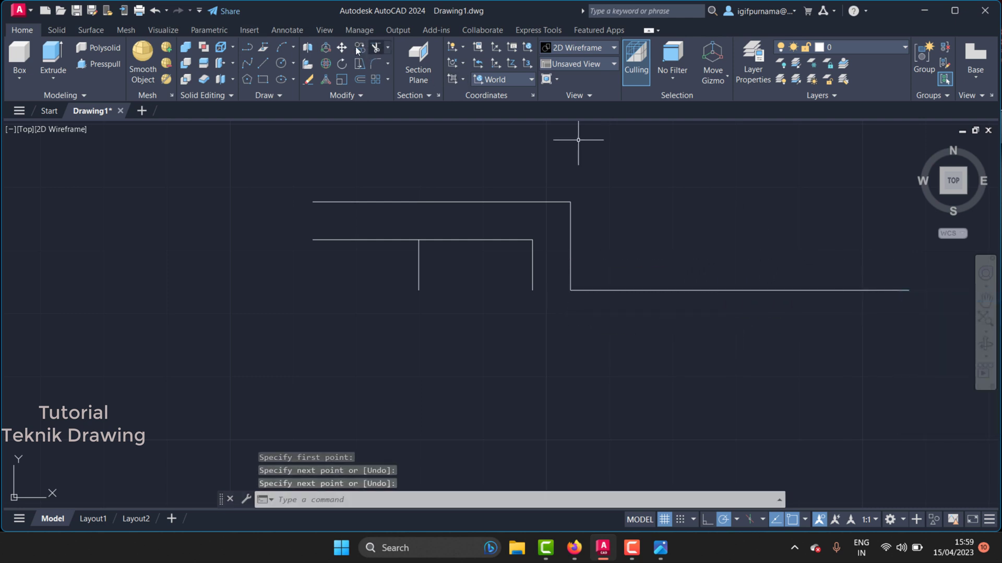
pyautogui.click(360, 47)
pyautogui.click(693, 299)
pyautogui.click(633, 277)
pyautogui.press('Return')
pyautogui.click(691, 175)
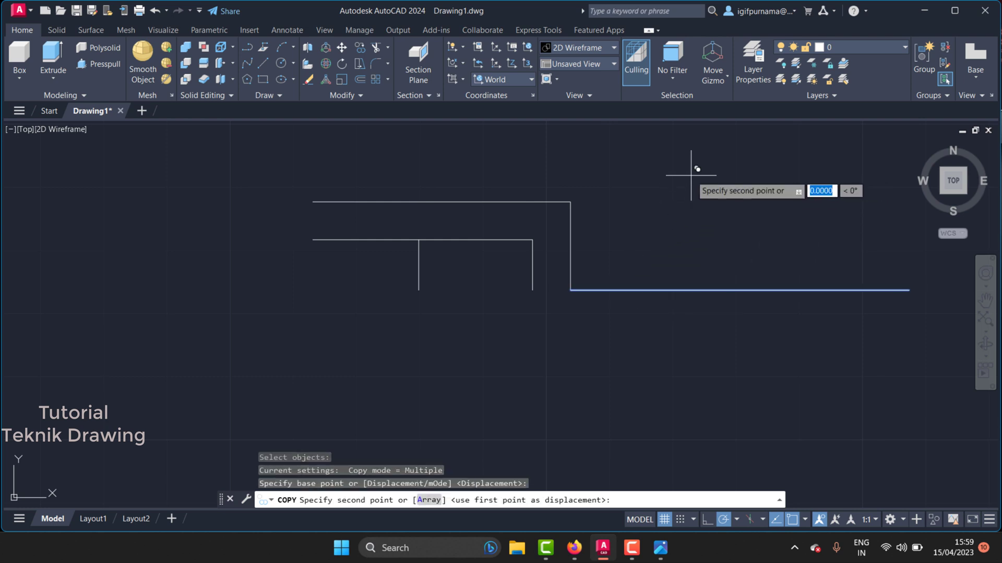
pyautogui.write('6')
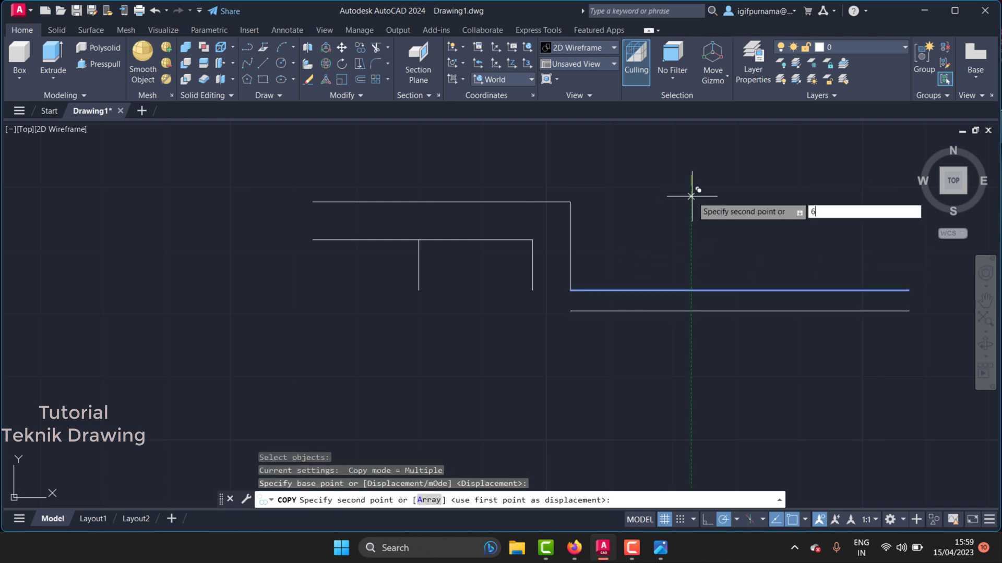
pyautogui.press('Return')
# - Move the lower copied line to the left with the M command
pyautogui.press('Return')
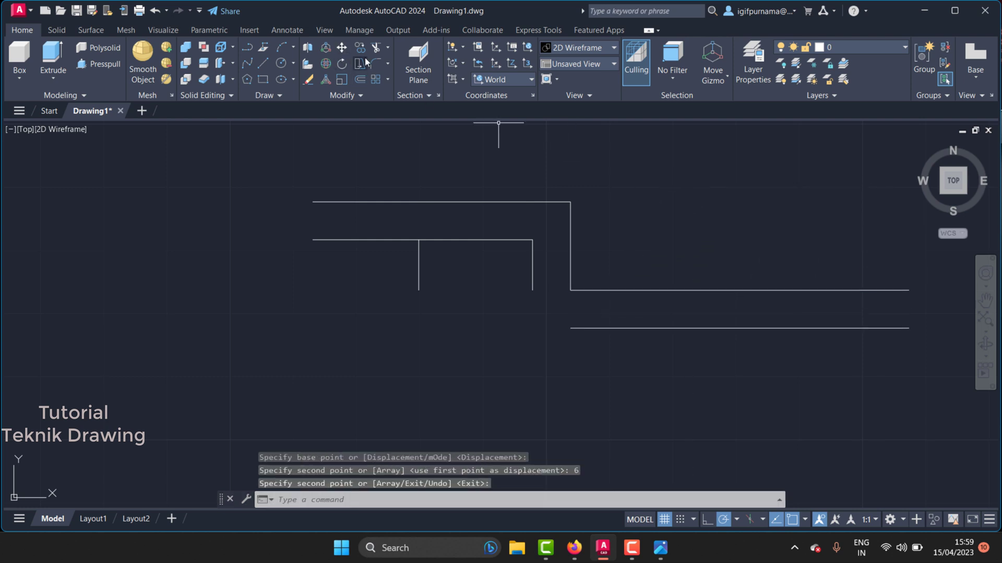
pyautogui.write('m')
pyautogui.press('Return')
pyautogui.click(844, 386)
pyautogui.click(652, 308)
pyautogui.press('Return')
pyautogui.click(903, 386)
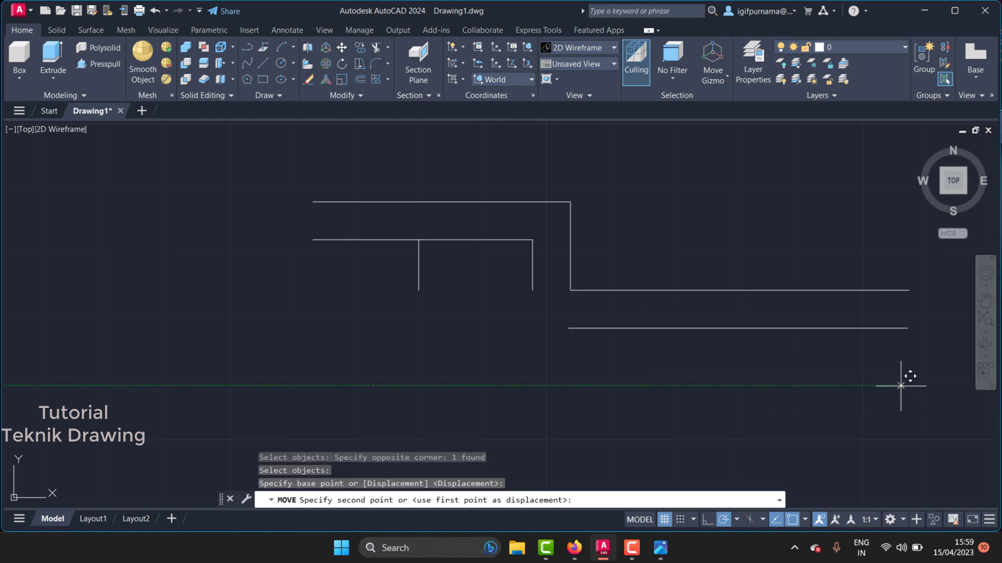
pyautogui.click(830, 387)
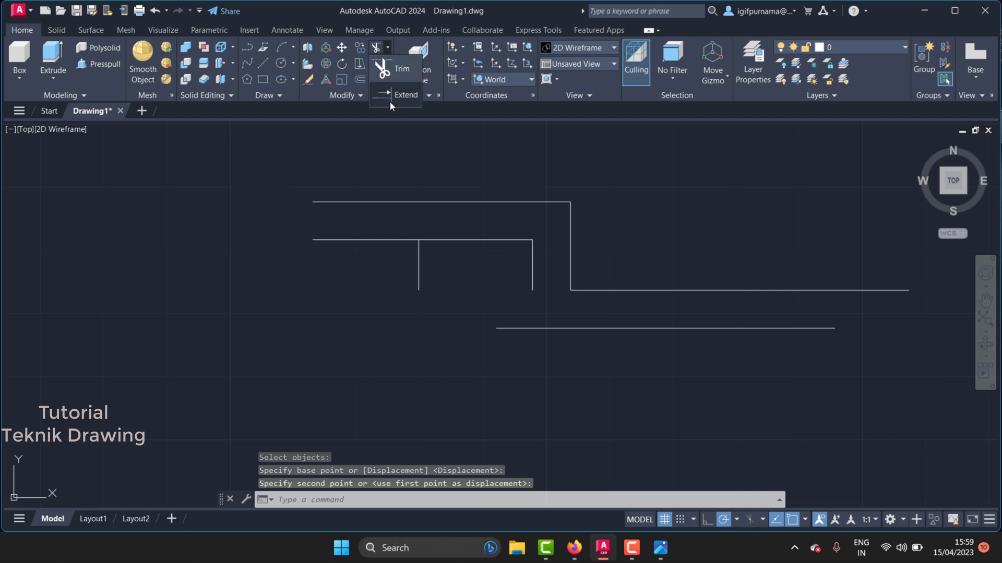
# - Extend the inner vertical leg down to the lower line and trim the lower line left of the leg
pyautogui.click(391, 98)
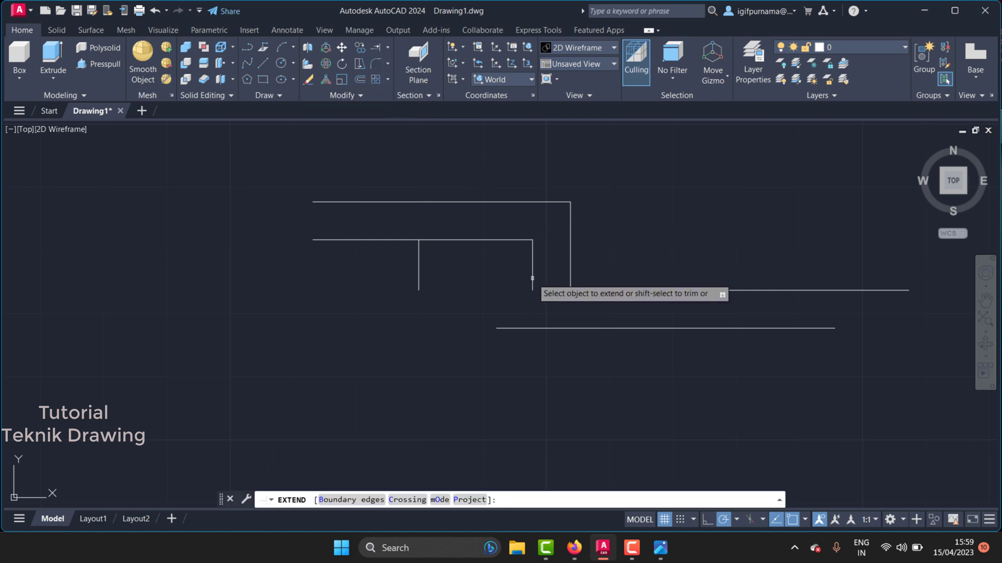
pyautogui.rightClick(629, 215)
pyautogui.click(644, 221)
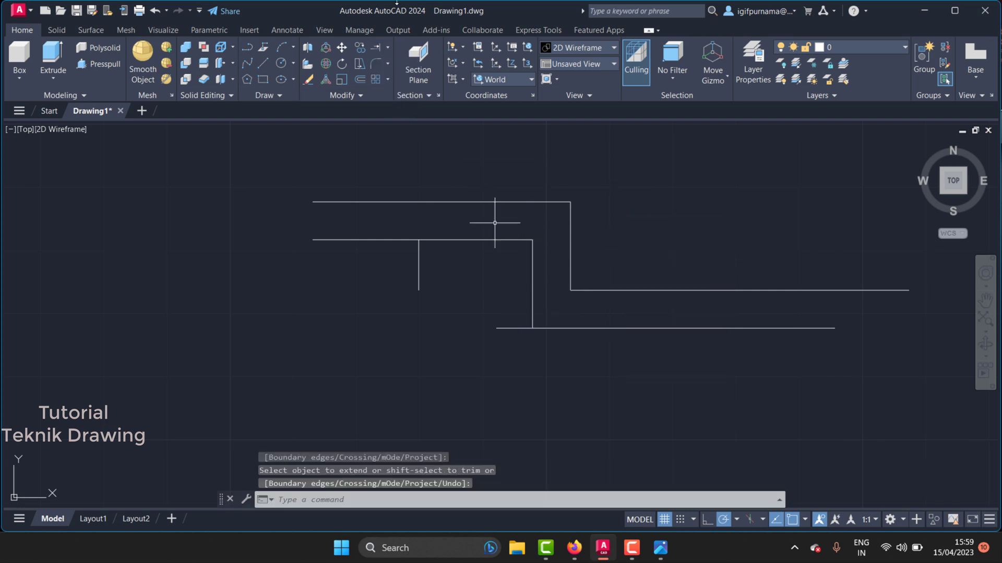
pyautogui.click(388, 47)
pyautogui.click(384, 73)
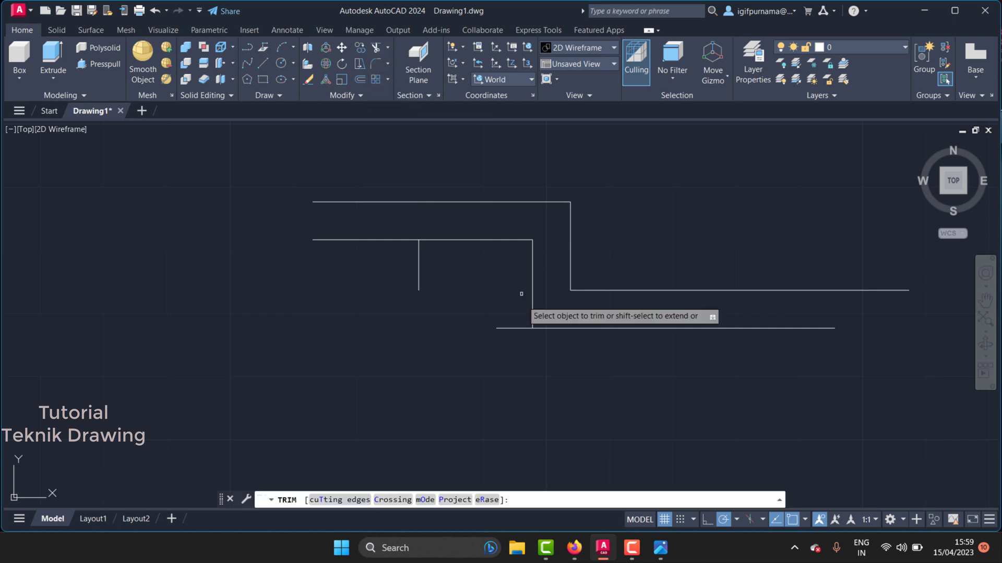
pyautogui.moveTo(524, 316); pyautogui.dragTo(515, 344)
pyautogui.press('Return')
pyautogui.rightClick(647, 240)
pyautogui.click(662, 247)
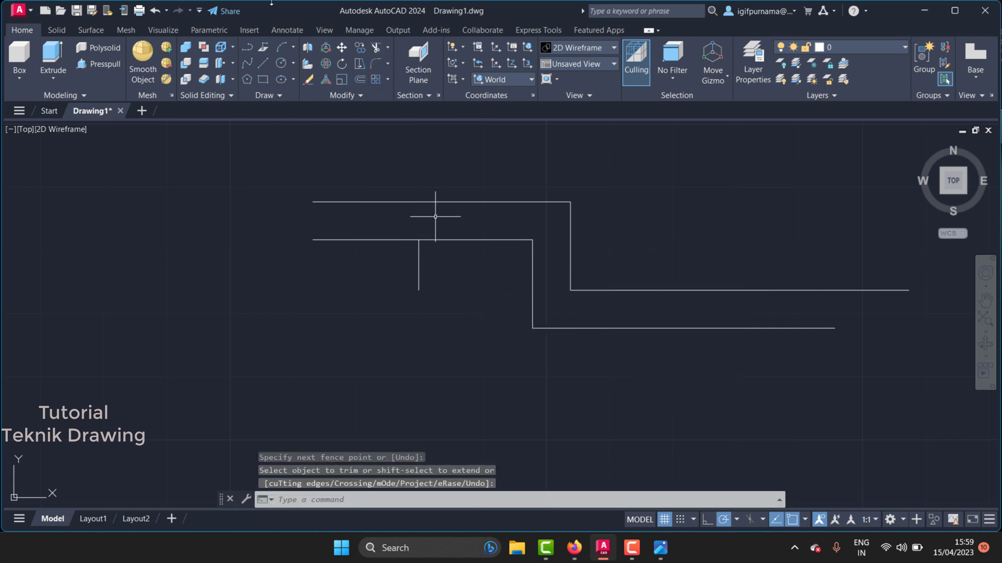
# - Erase the extra vertical line on the left
pyautogui.click(308, 79)
pyautogui.click(461, 269)
pyautogui.click(415, 276)
pyautogui.press('Return')
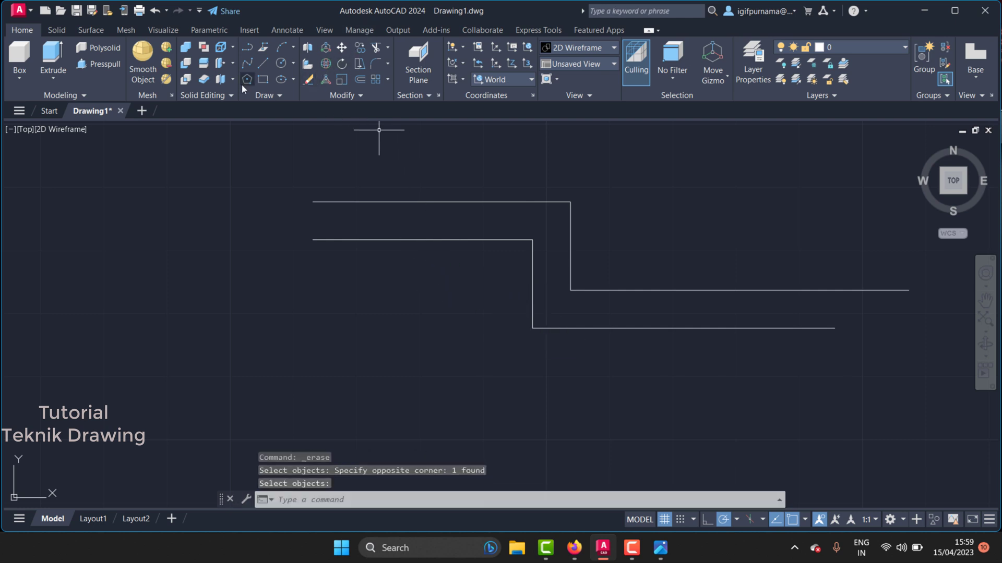
pyautogui.hotkey('ctrl', 'z')
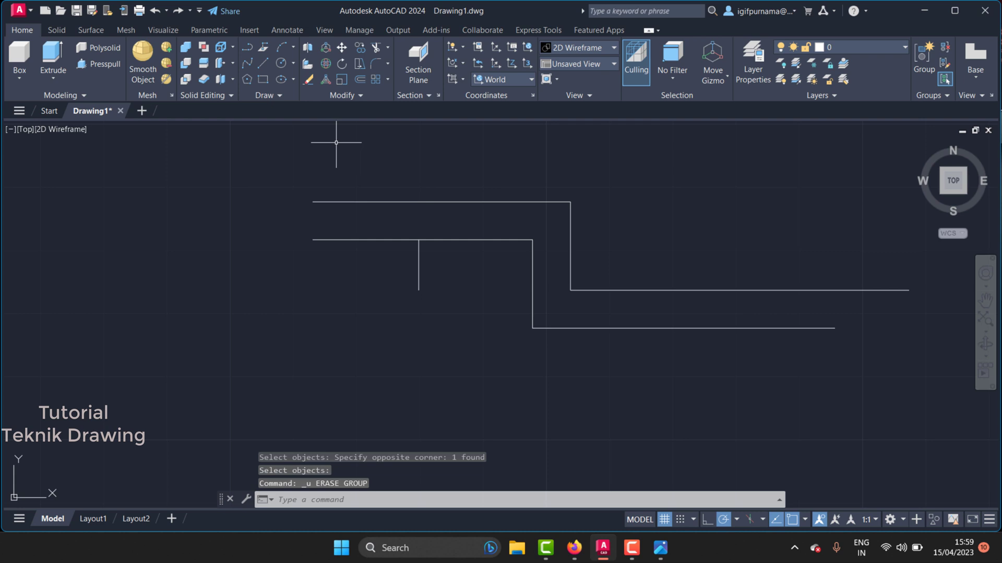
pyautogui.click(311, 81)
pyautogui.click(483, 297)
pyautogui.click(434, 198)
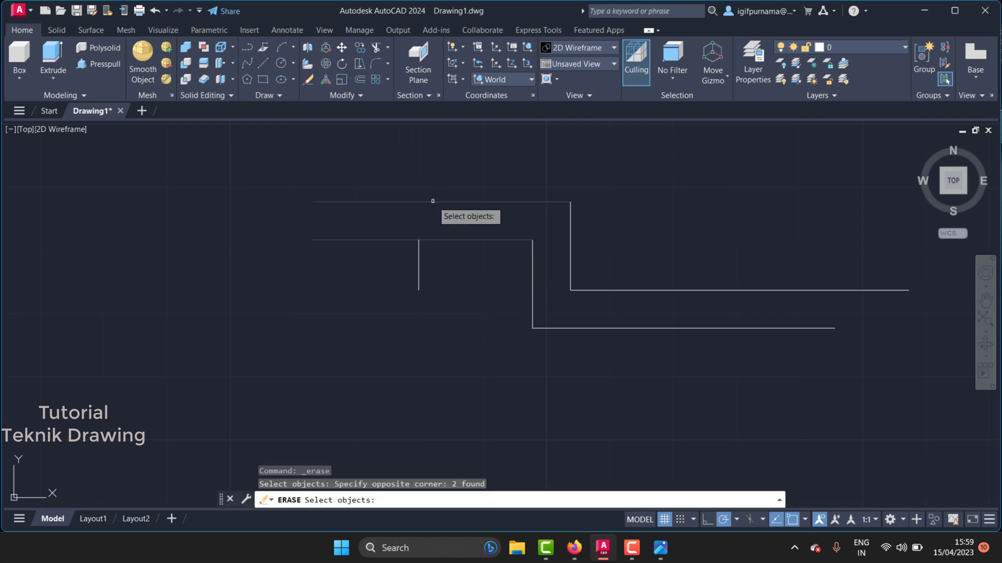
pyautogui.hotkey('ctrl', 'z')
pyautogui.click(443, 302)
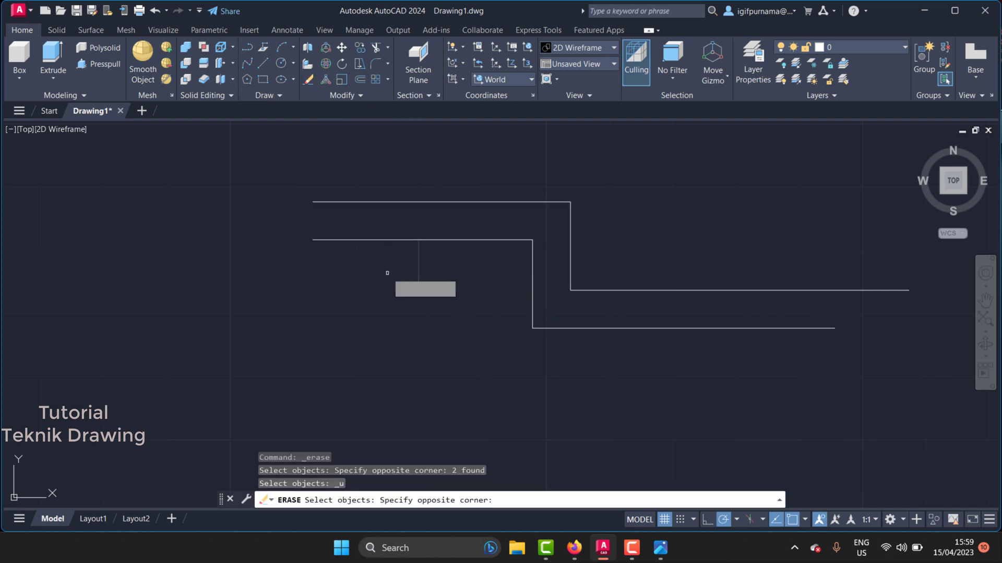
pyautogui.click(387, 273)
pyautogui.press('Return')
# - Copy the inner vertical line 18 units to the left
pyautogui.click(359, 48)
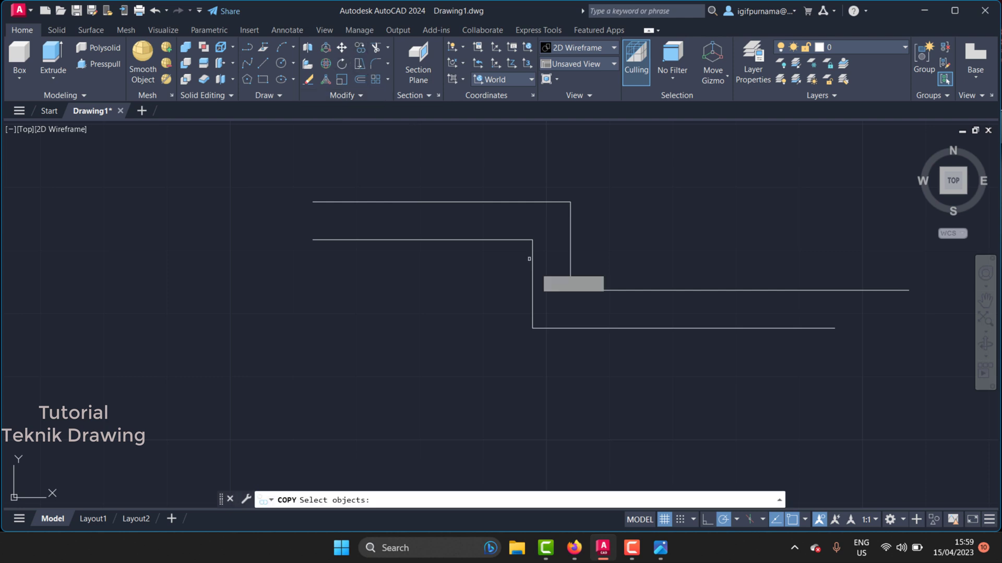
pyautogui.click(561, 284)
pyautogui.click(467, 289)
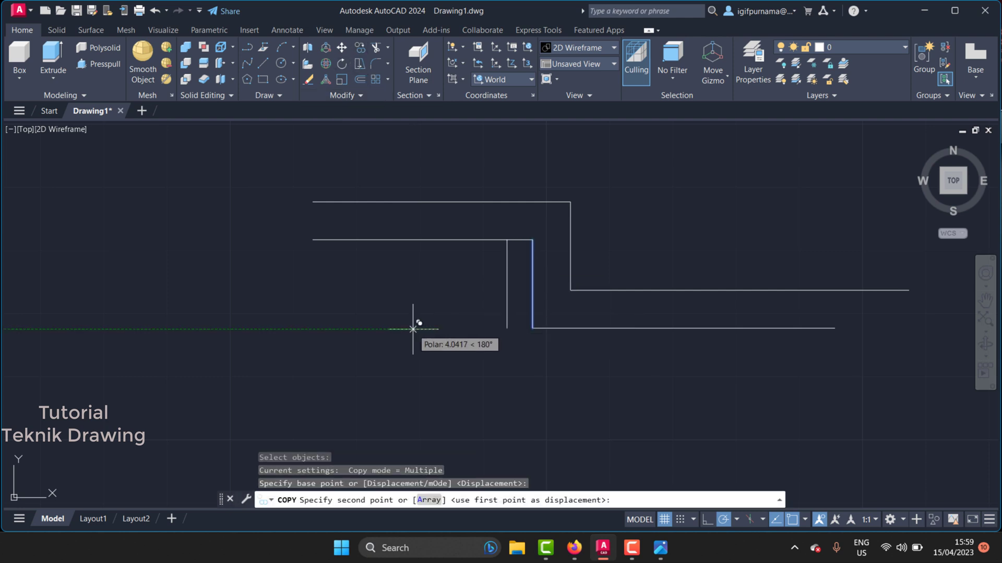
pyautogui.write('18')
pyautogui.press('Return')
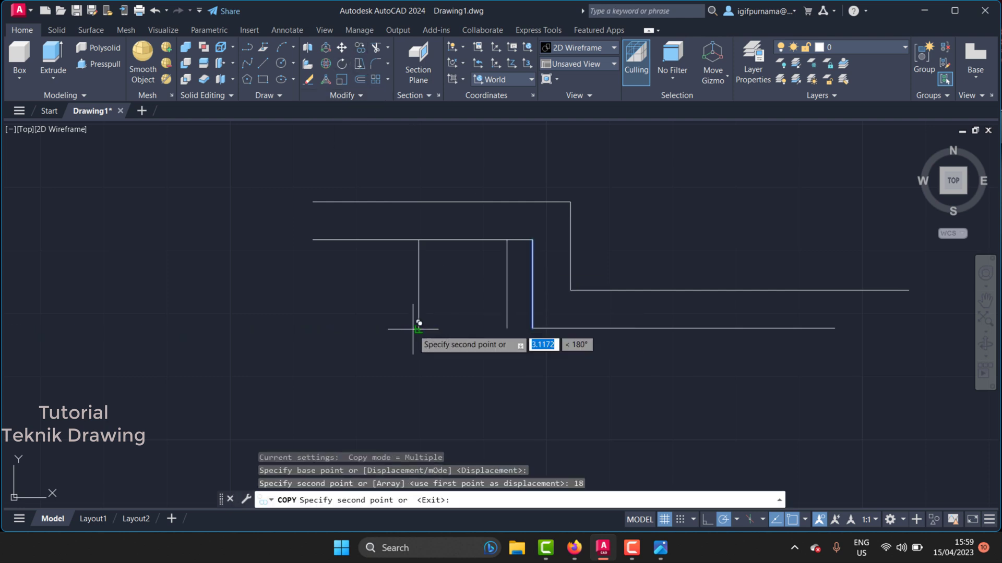
pyautogui.press('Return')
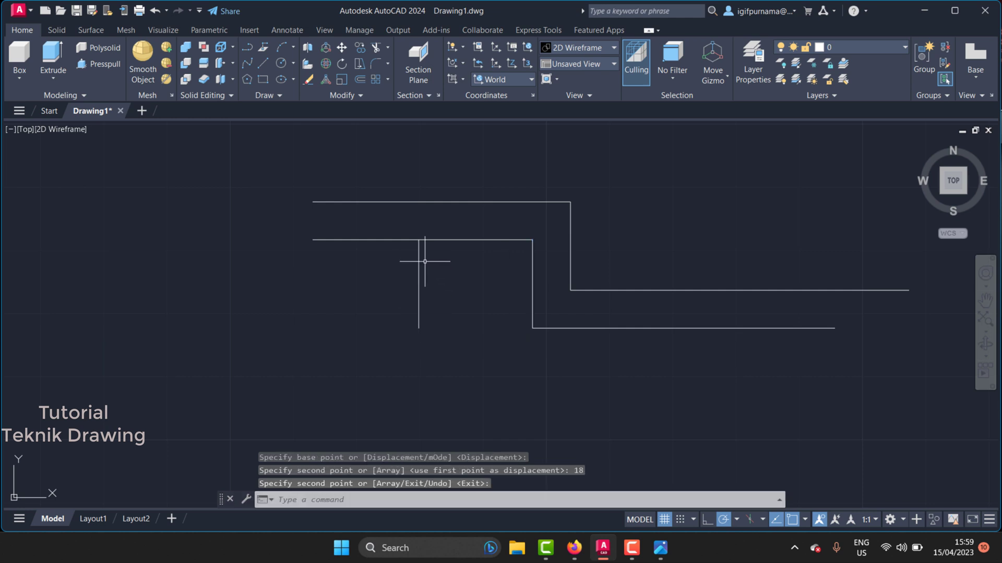
# - Copy that new vertical line a further 6 units left
pyautogui.click(361, 48)
pyautogui.click(441, 304)
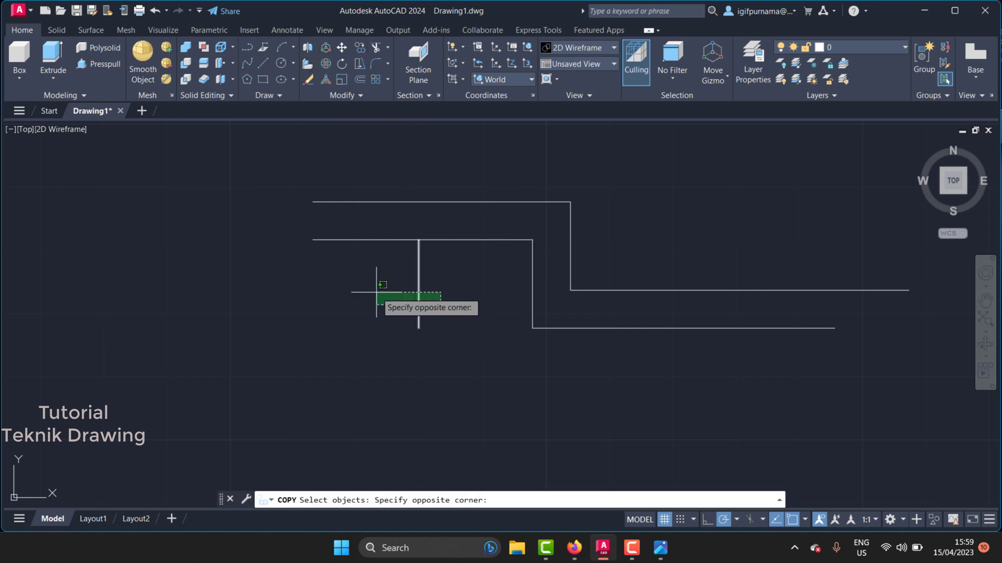
pyautogui.click(376, 292)
pyautogui.press('Return')
pyautogui.click(437, 372)
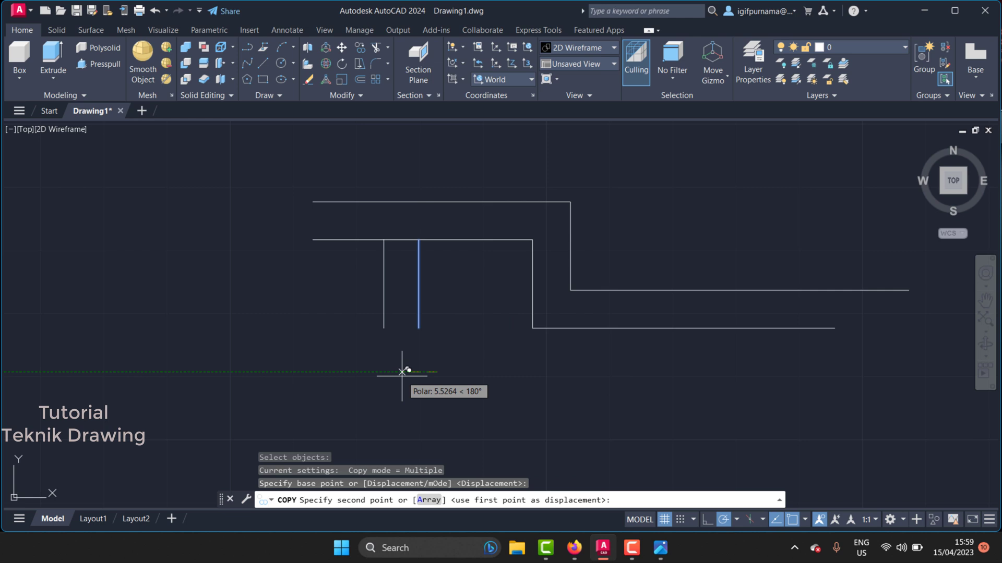
pyautogui.write('6')
pyautogui.press('Return')
pyautogui.press('Return')
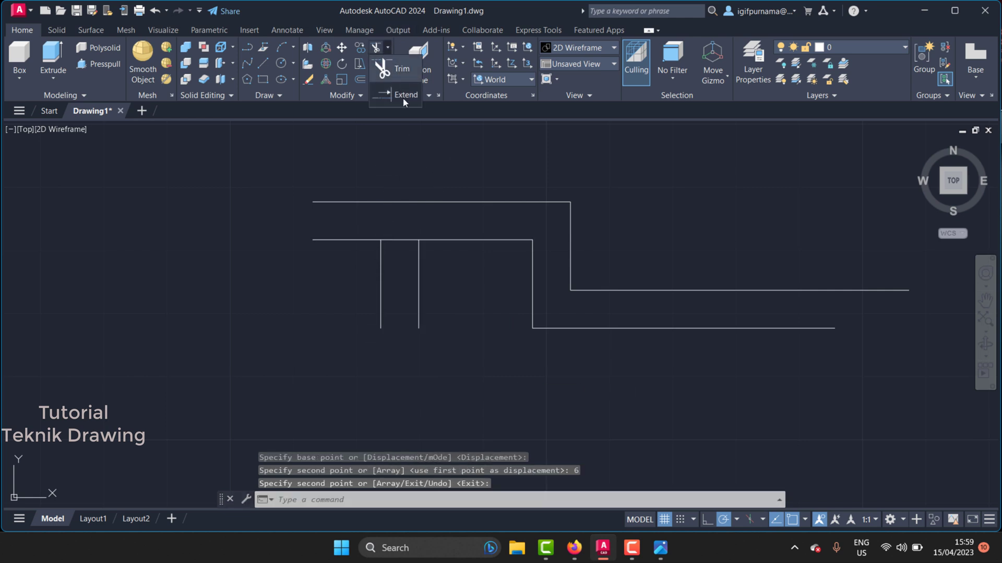
# - Extend the outer vertical to the top line and fence-trim the overhanging left ends
pyautogui.click(402, 98)
pyautogui.rightClick(427, 169)
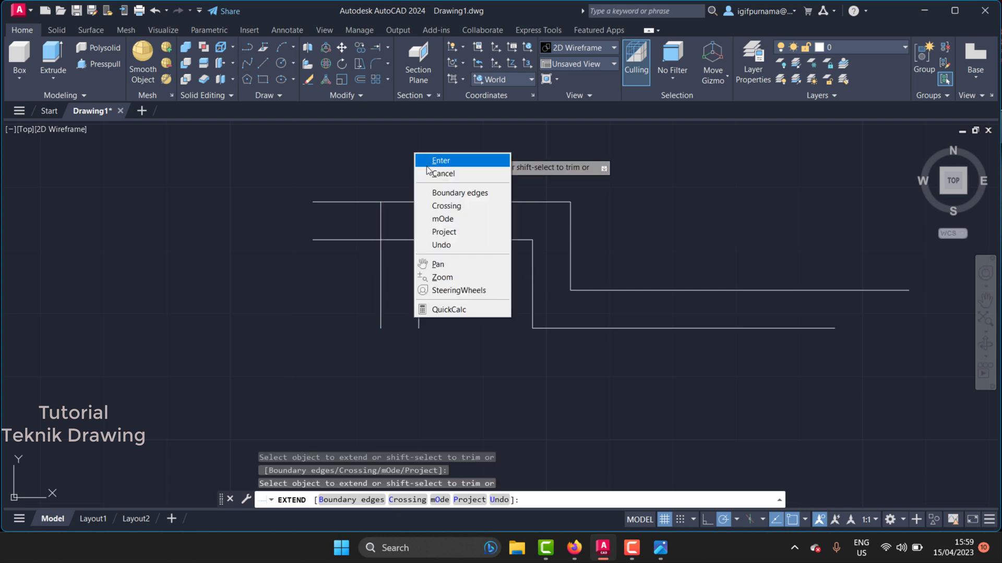
pyautogui.click(427, 165)
pyautogui.click(377, 49)
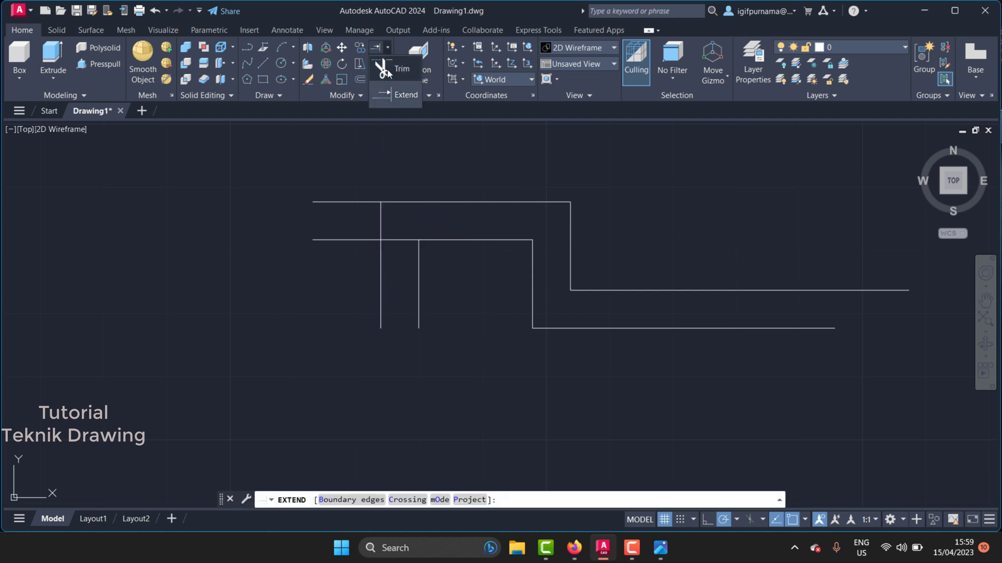
pyautogui.click(389, 72)
pyautogui.moveTo(388, 234); pyautogui.dragTo(390, 242)
pyautogui.press('Return')
pyautogui.click(335, 241)
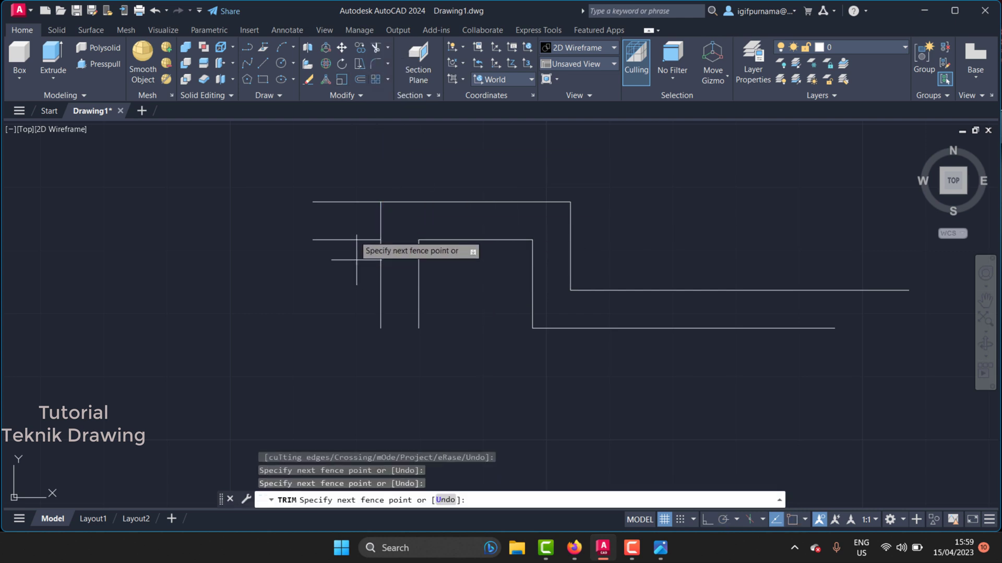
pyautogui.press('Return')
pyautogui.rightClick(461, 164)
pyautogui.click(464, 164)
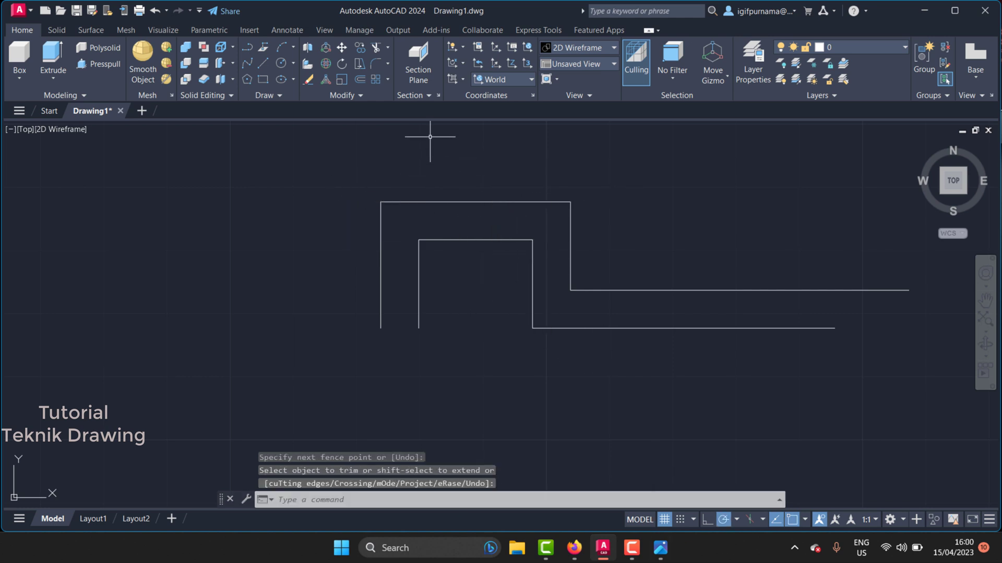
# - Draw a 14-unit vertical line down from the inner top edge, abandoning a second line from the outer corner
pyautogui.click(263, 63)
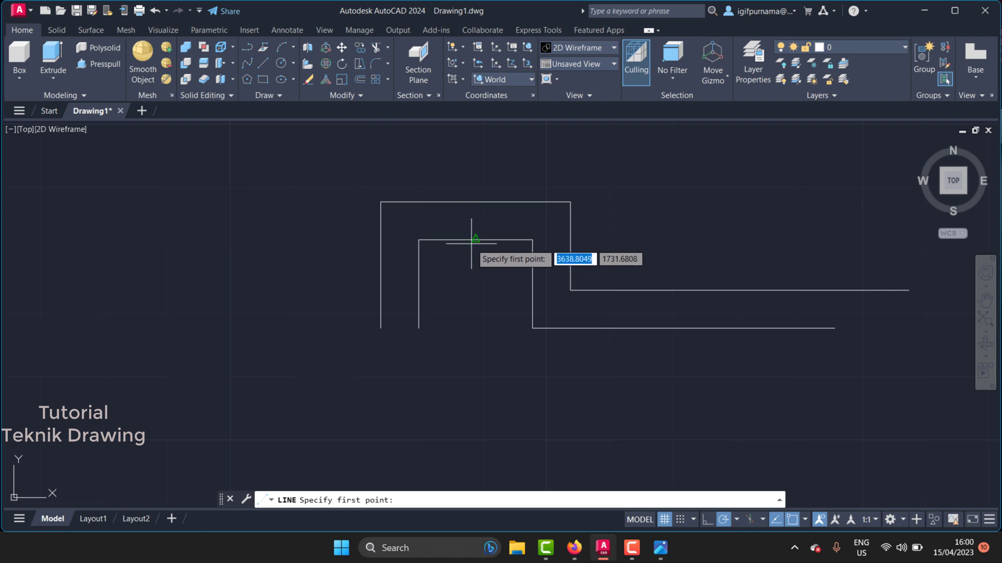
pyautogui.click(475, 240)
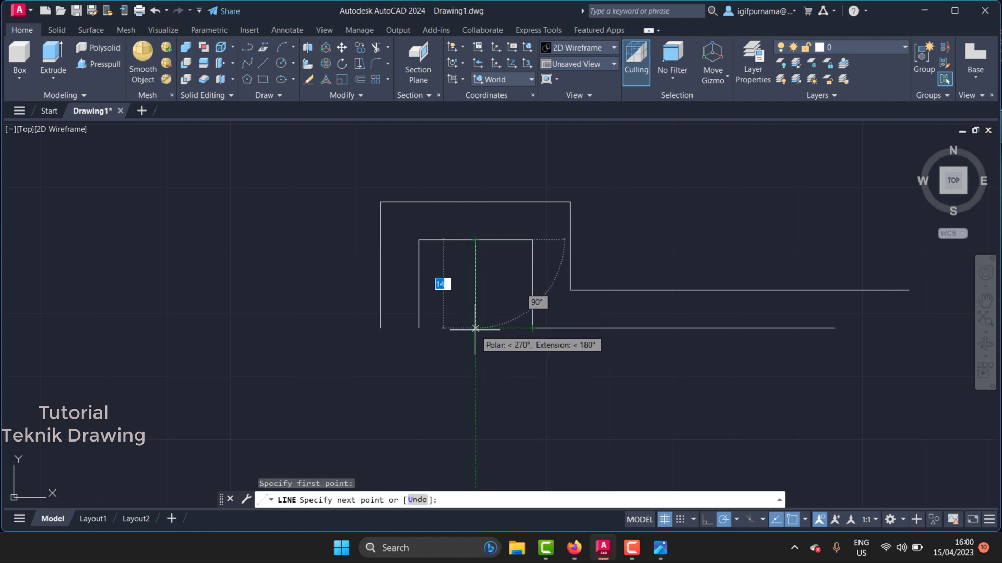
pyautogui.write('14')
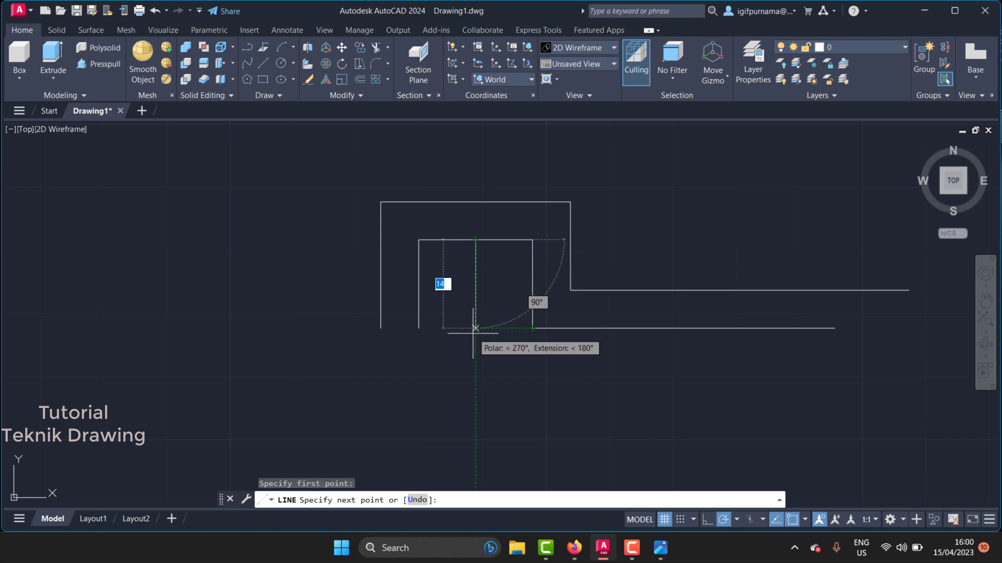
pyautogui.press('Return')
pyautogui.rightClick(476, 334)
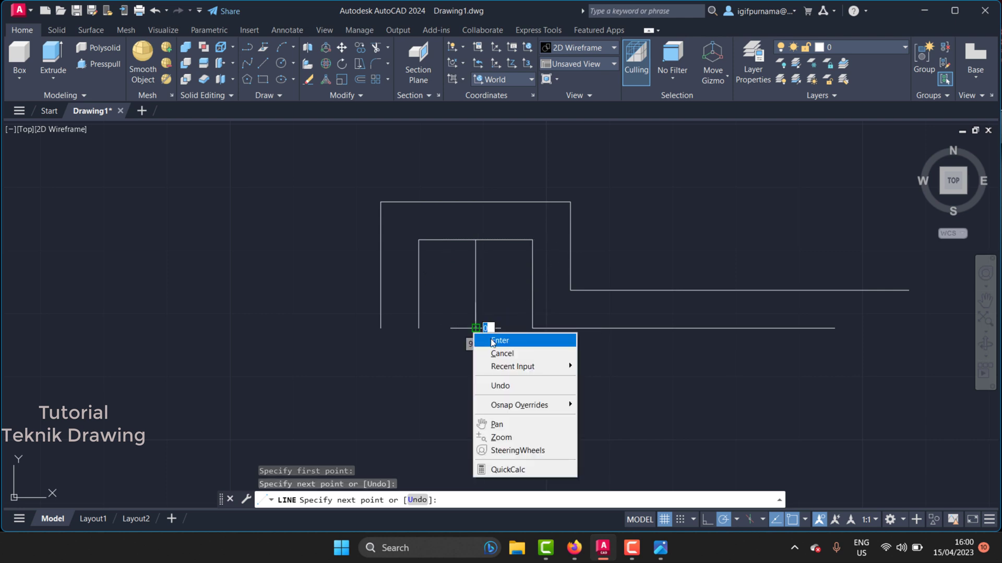
pyautogui.click(498, 340)
pyautogui.press('Return')
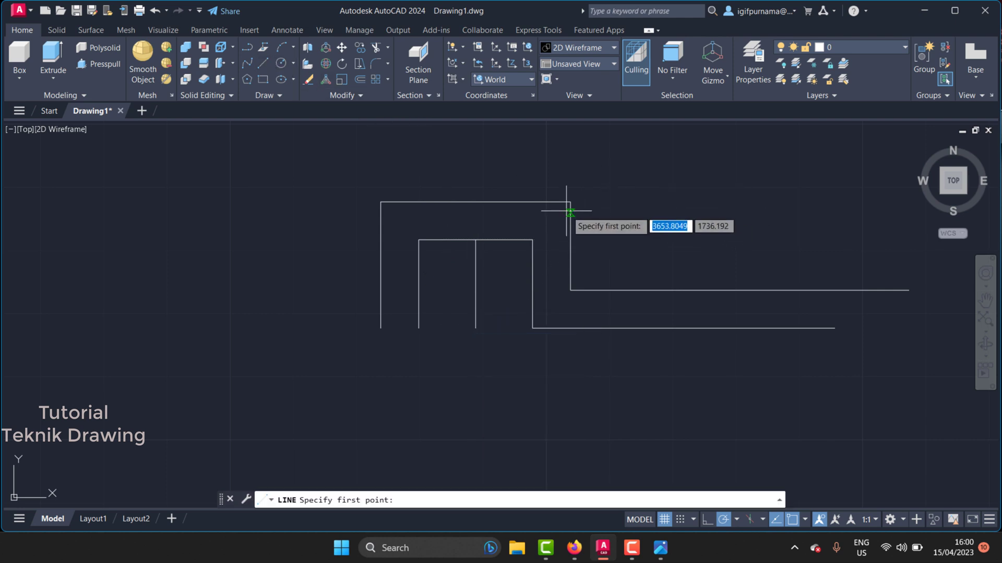
pyautogui.click(570, 201)
pyautogui.write('14')
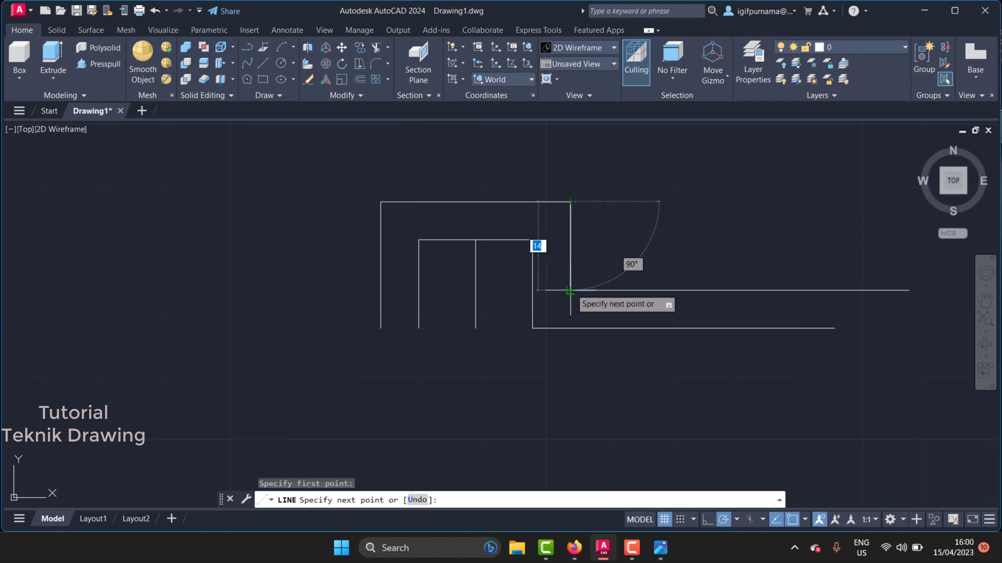
pyautogui.press('Escape')
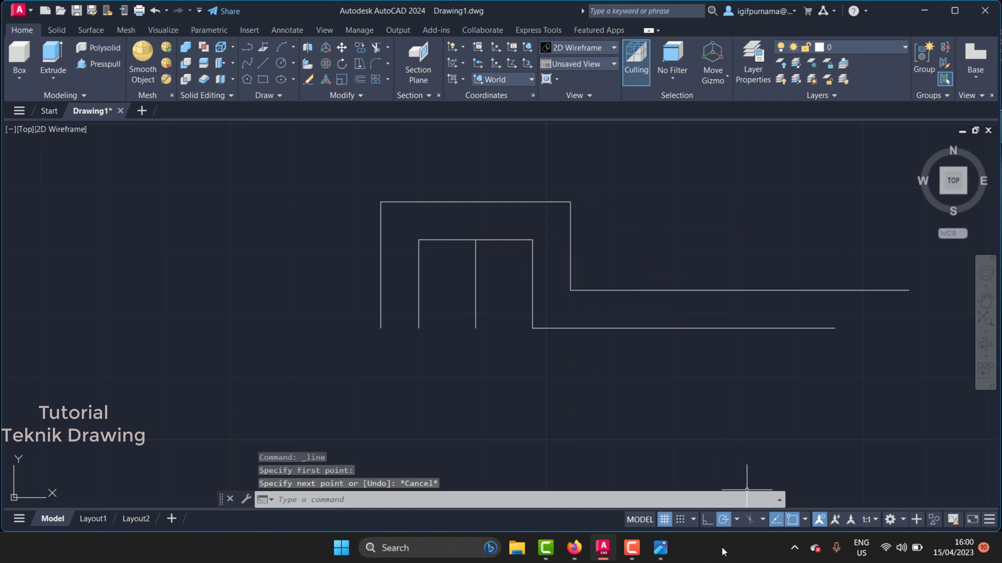
pyautogui.click(660, 549)
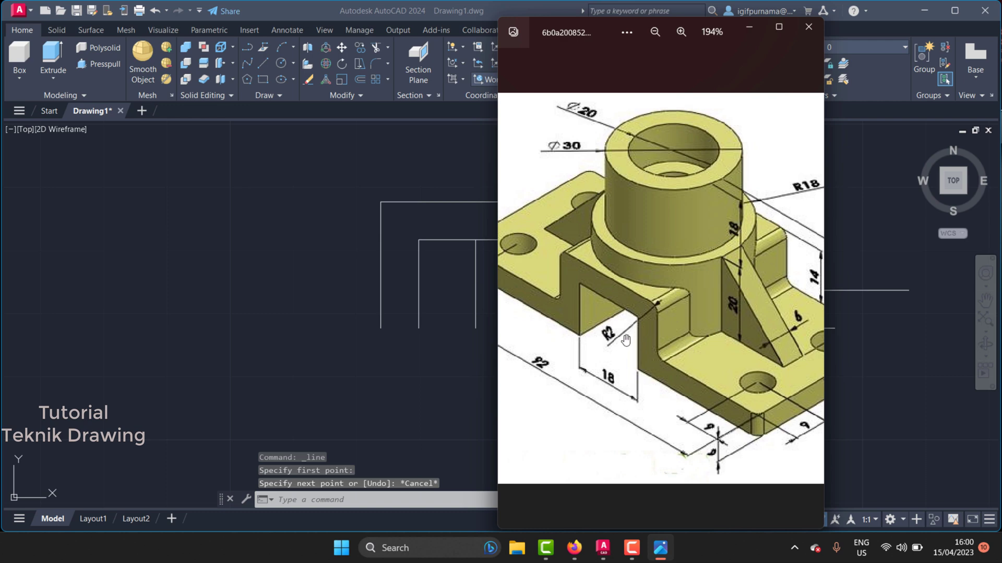
pyautogui.scroll(-1, 642, 344)
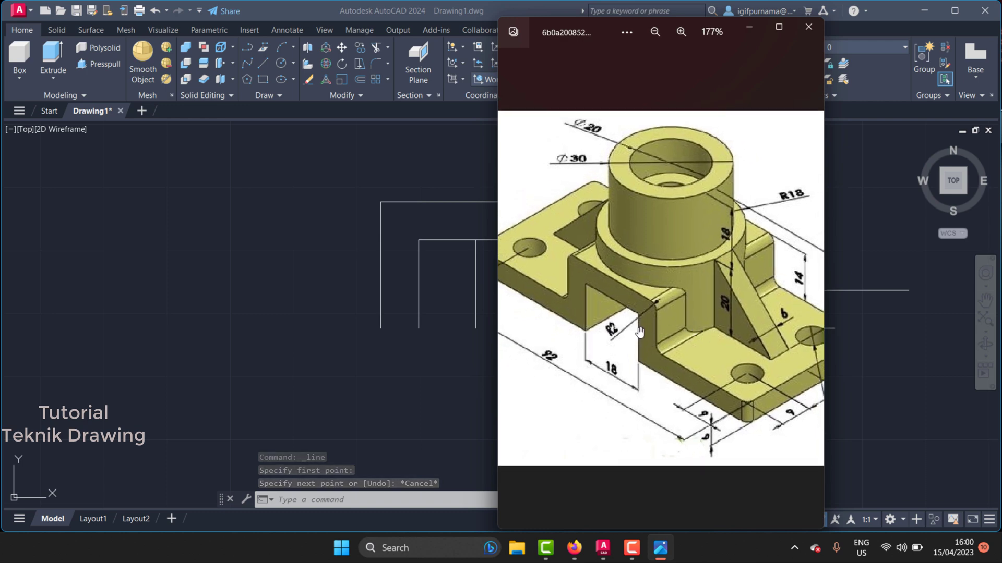
pyautogui.scroll(2, 641, 336)
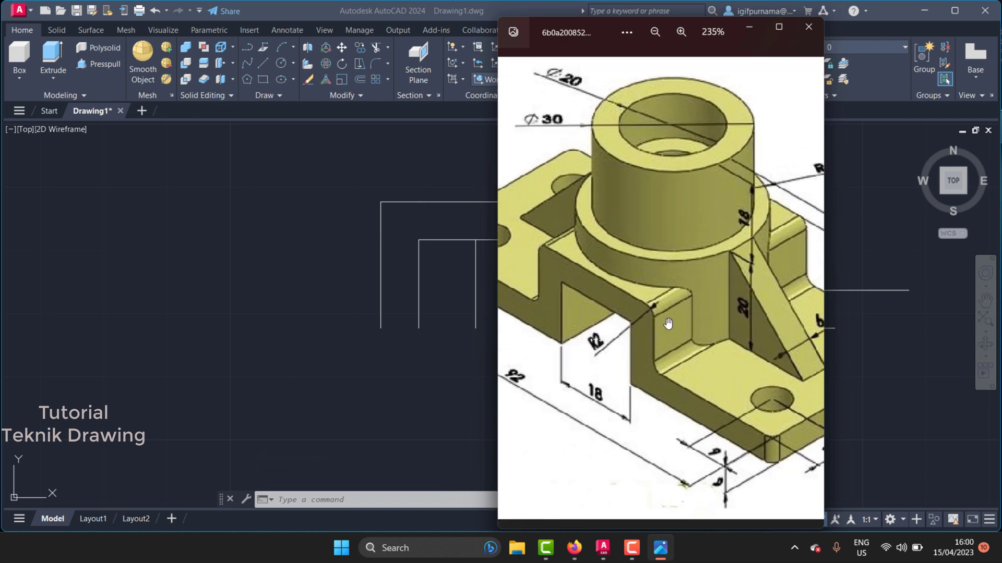
pyautogui.scroll(-2, 658, 355)
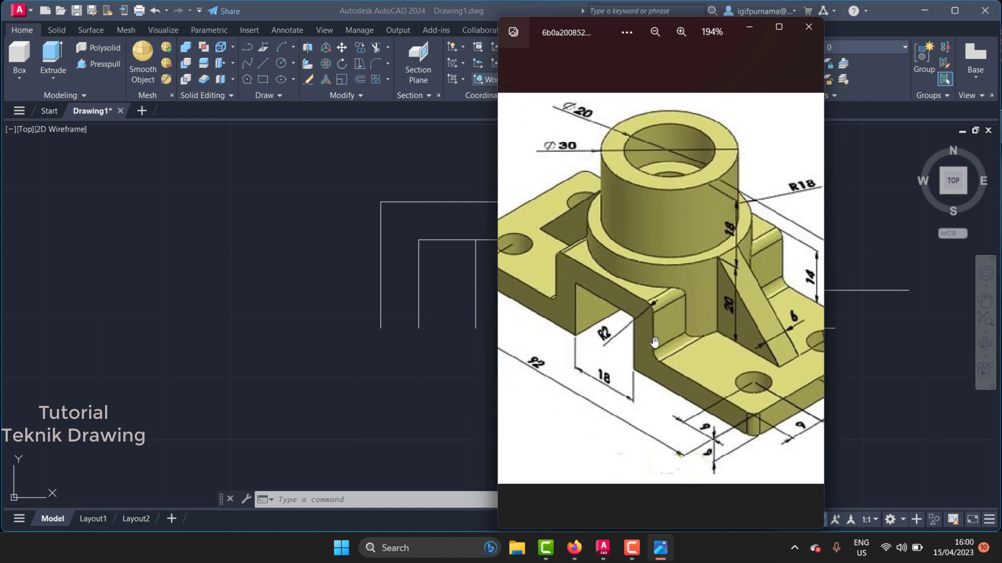
pyautogui.scroll(1, 694, 432)
pyautogui.scroll(-1, 605, 381)
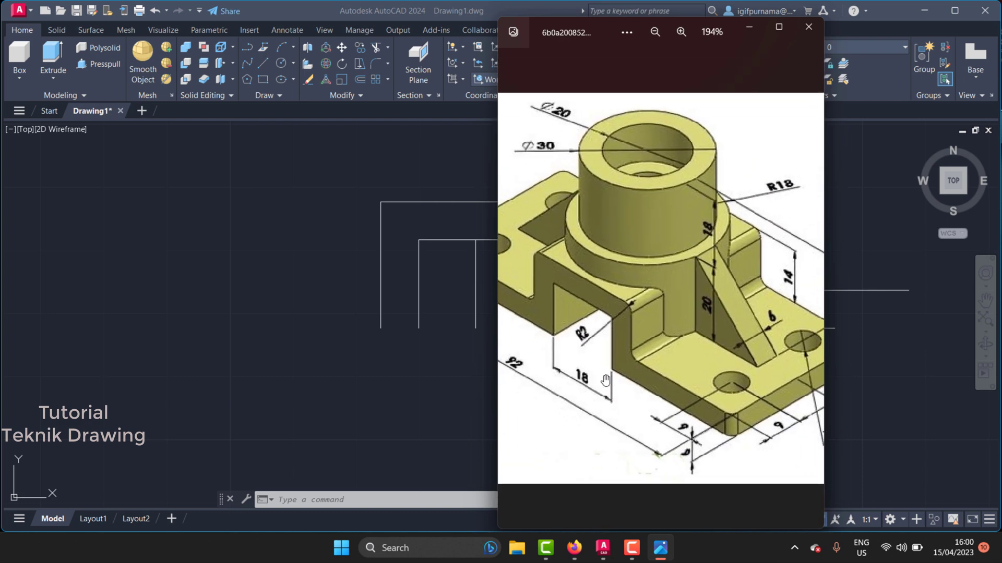
pyautogui.scroll(-2, 628, 403)
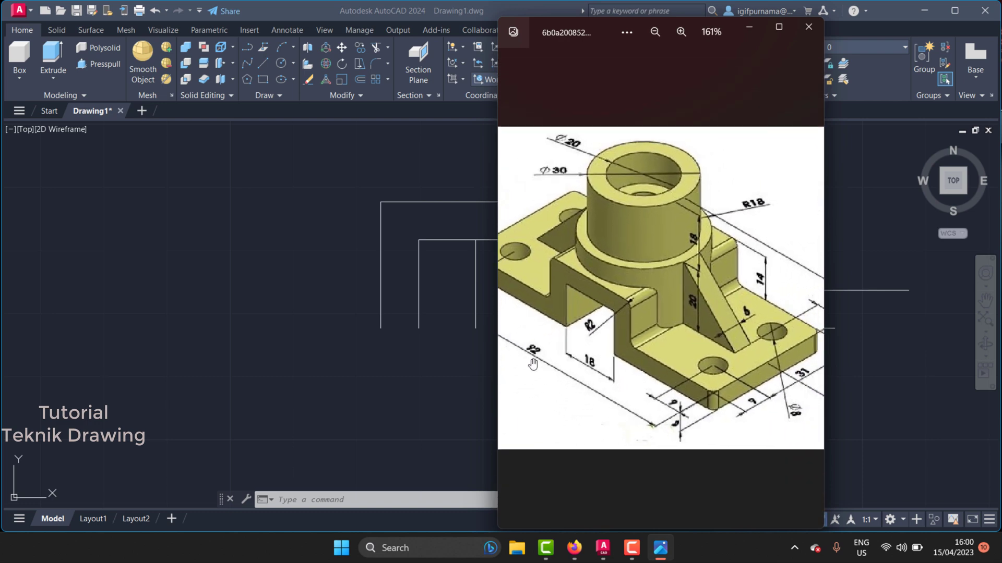
pyautogui.scroll(1, 533, 358)
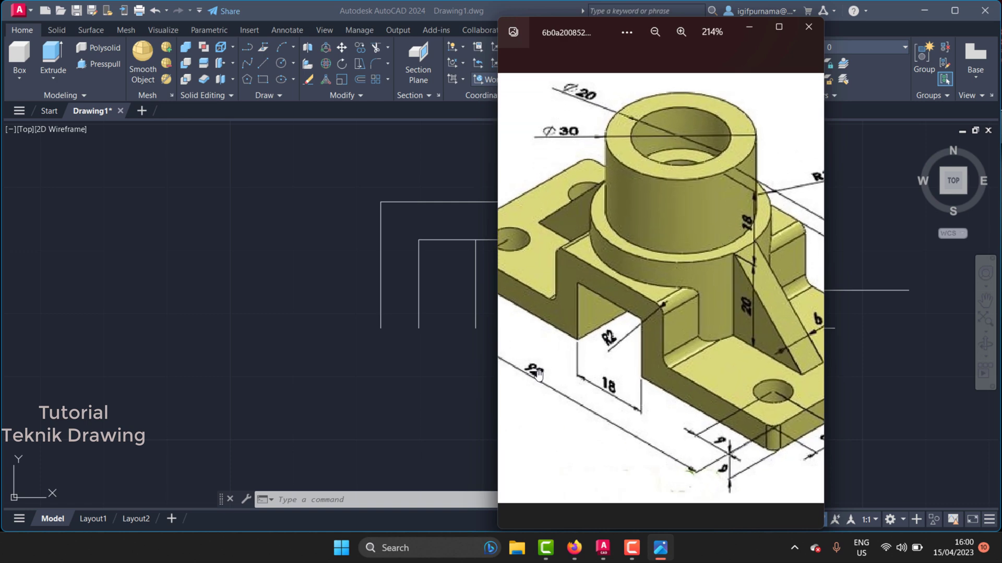
pyautogui.hotkey('alt', 'Tab')
# - Draw a 92-unit horizontal line below the existing outline
pyautogui.click(261, 63)
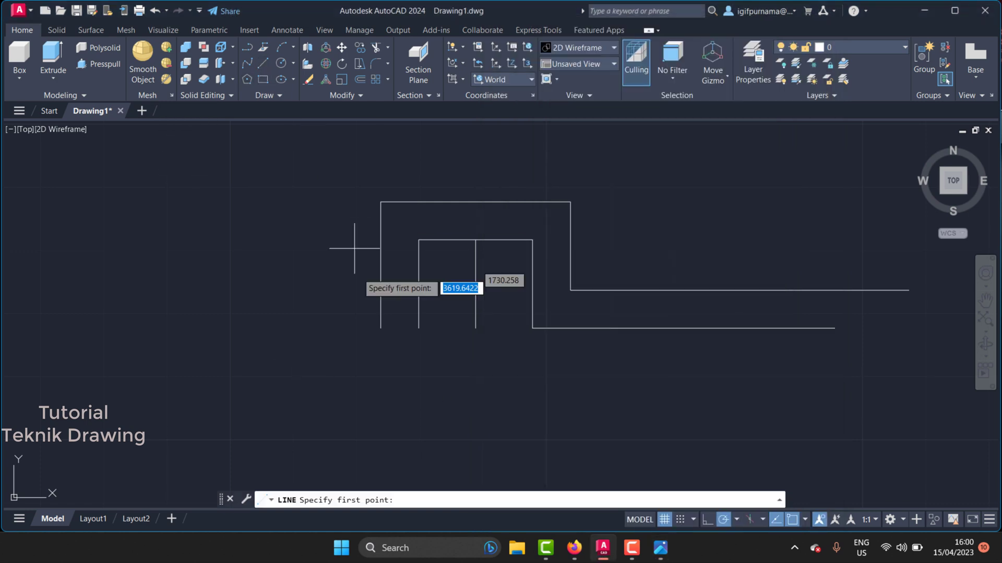
pyautogui.click(320, 402)
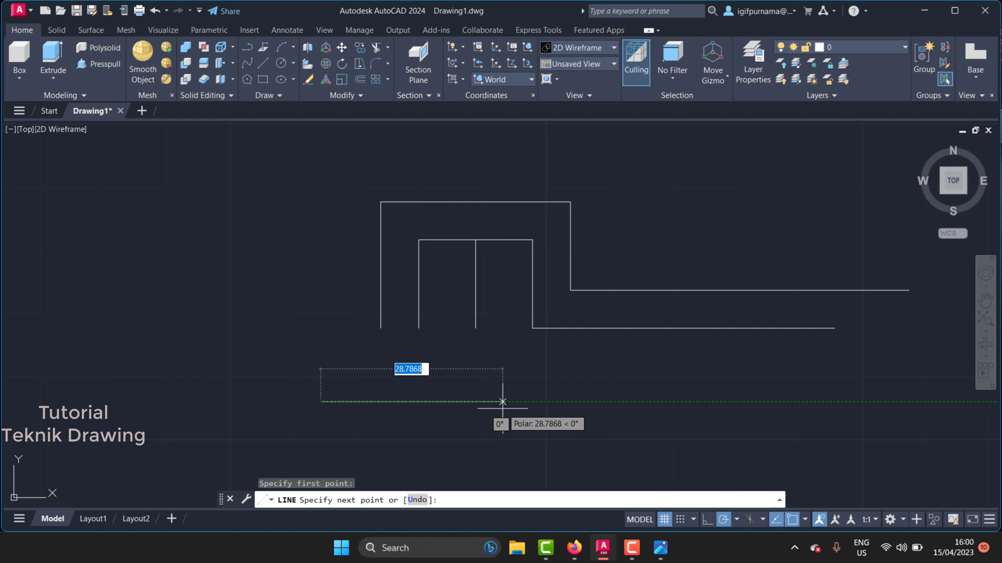
pyautogui.write('92')
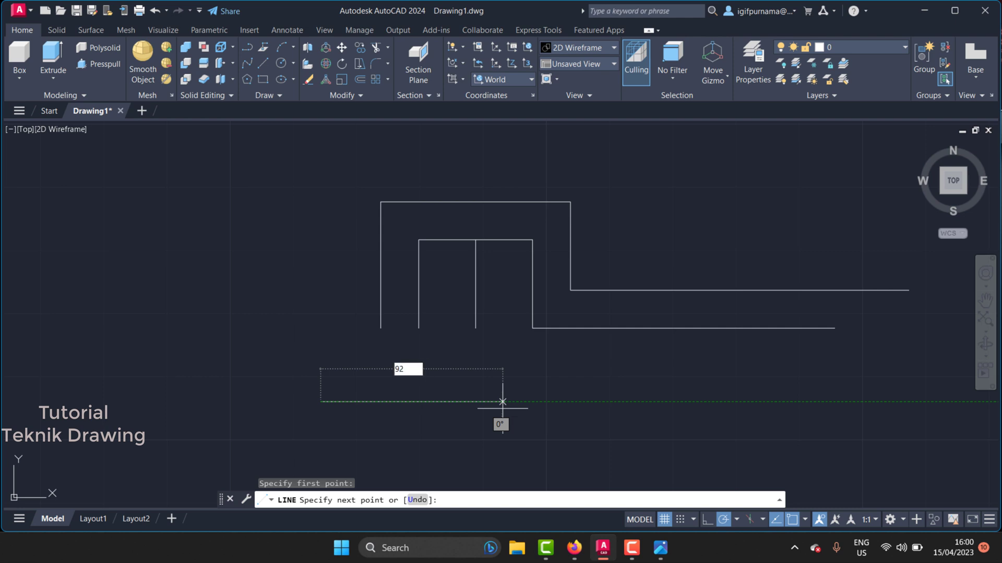
pyautogui.press('Return')
# - Move the new bottom line by its midpoint up level with the wall bottoms
pyautogui.press('Return')
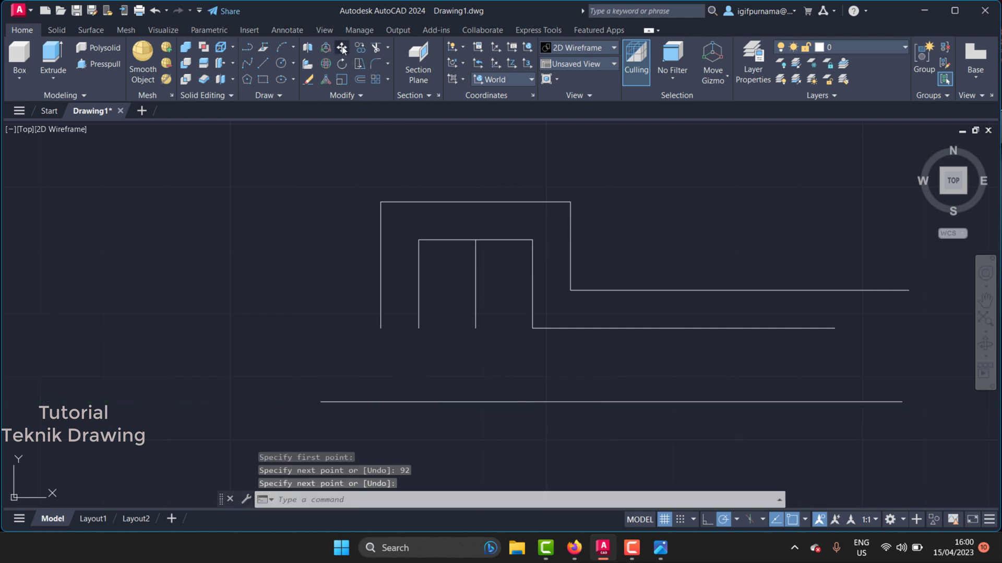
pyautogui.click(342, 49)
pyautogui.moveTo(702, 416); pyautogui.dragTo(561, 349)
pyautogui.press('Return')
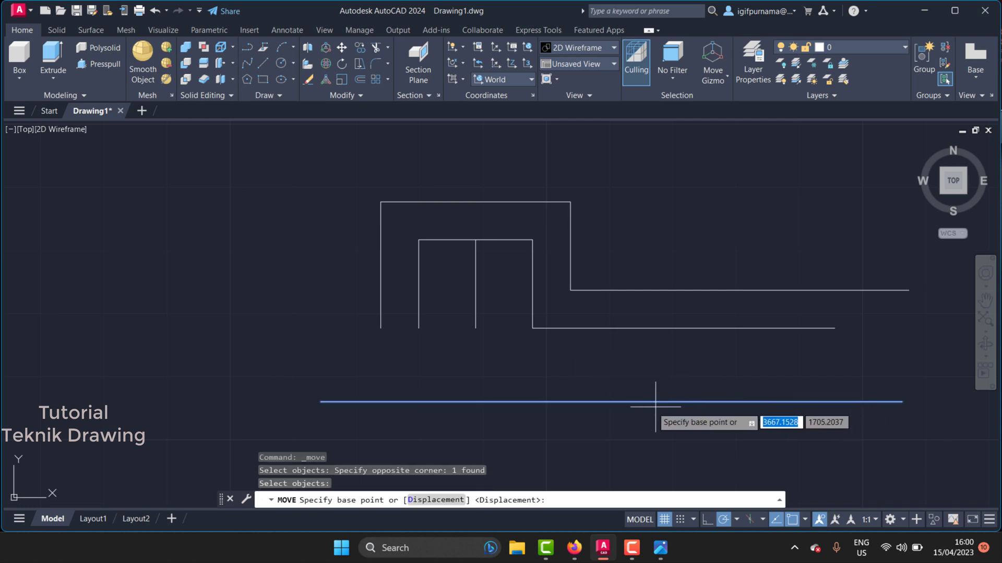
pyautogui.click(613, 401)
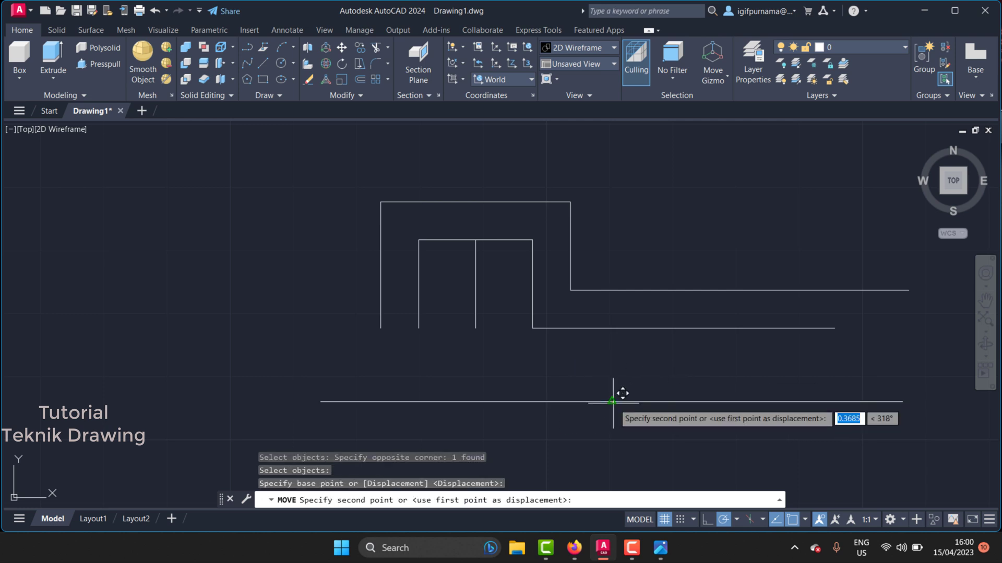
pyautogui.click(476, 328)
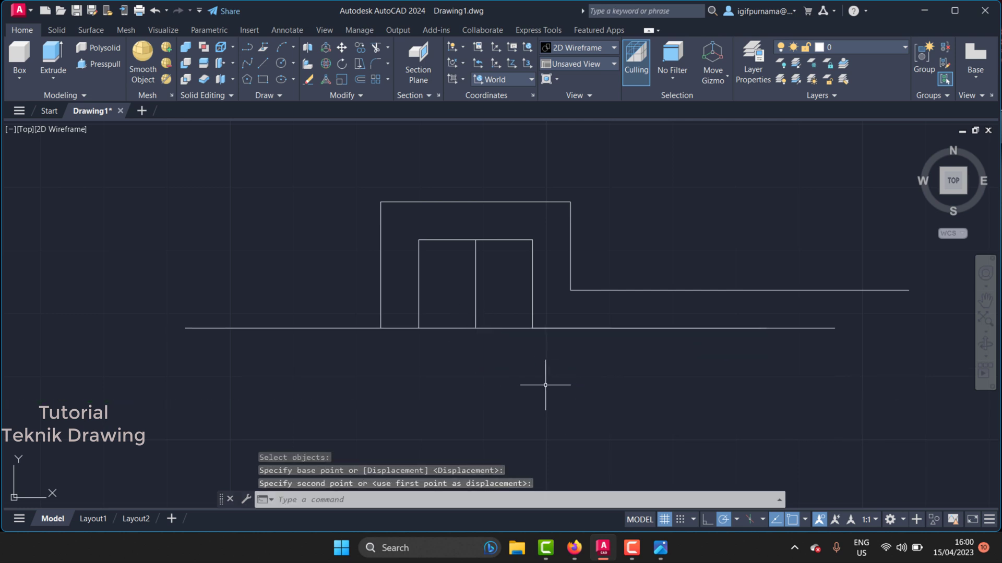
# - Move the long base line down below the profile
pyautogui.click(343, 50)
pyautogui.click(441, 355)
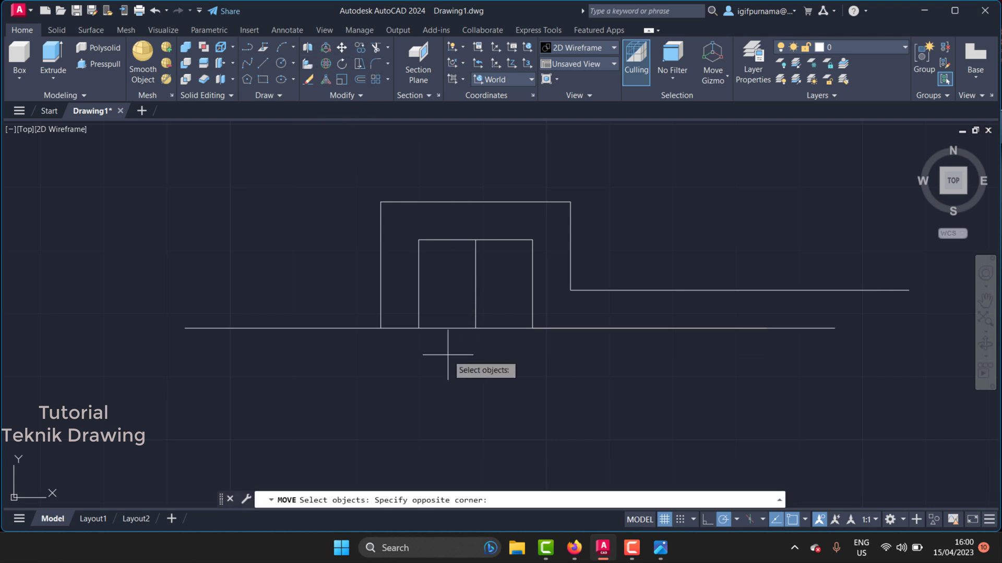
pyautogui.click(437, 330)
pyautogui.click(434, 329)
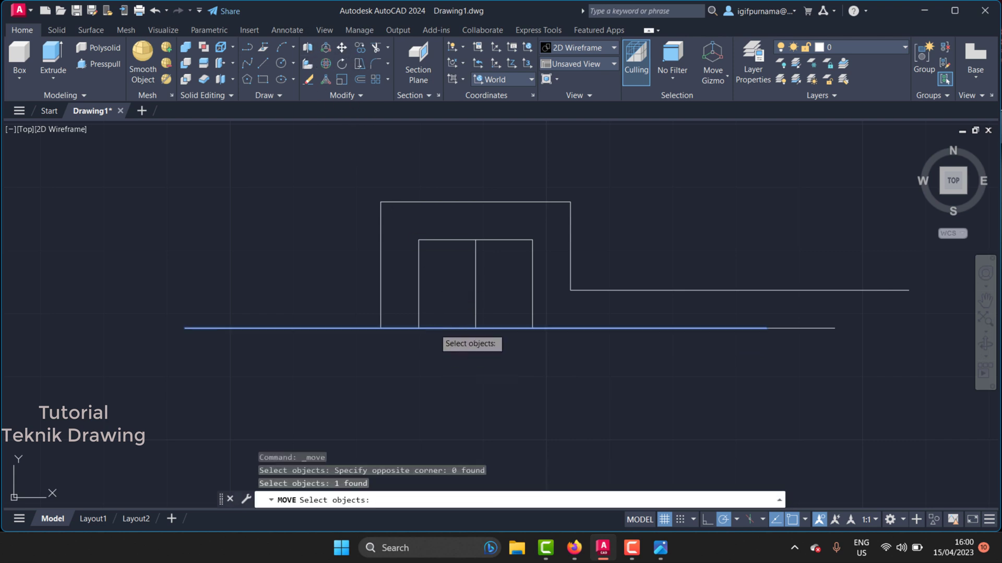
pyautogui.press('Return')
pyautogui.click(433, 328)
pyautogui.click(444, 384)
# - Erase the leftover line to the right of the walls
pyautogui.click(311, 82)
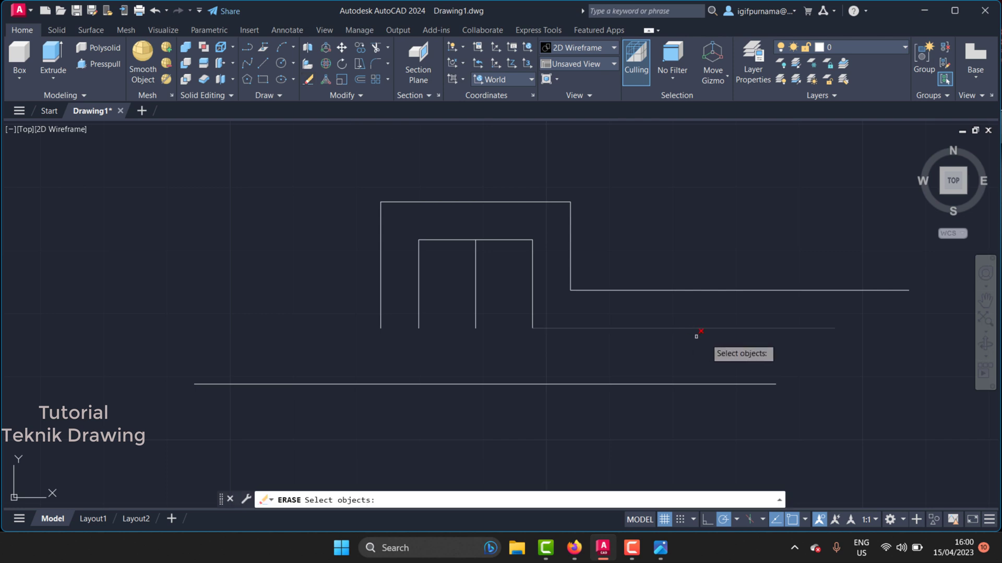
pyautogui.click(772, 337)
pyautogui.click(752, 318)
pyautogui.press('Return')
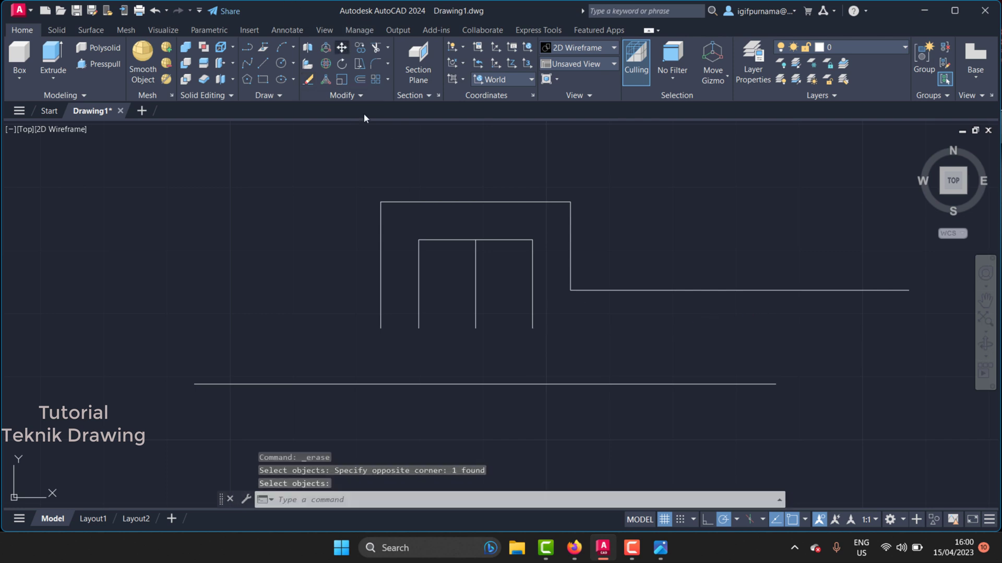
# - Move the lowered base line back up to the wall bottoms
pyautogui.click(341, 48)
pyautogui.click(526, 374)
pyautogui.click(496, 399)
pyautogui.press('Return')
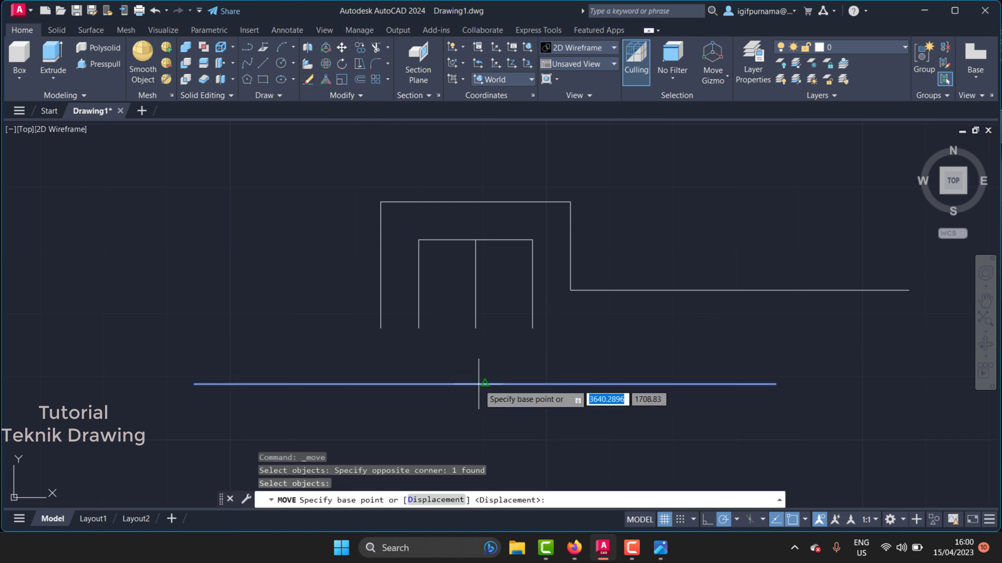
pyautogui.click(479, 384)
pyautogui.click(476, 329)
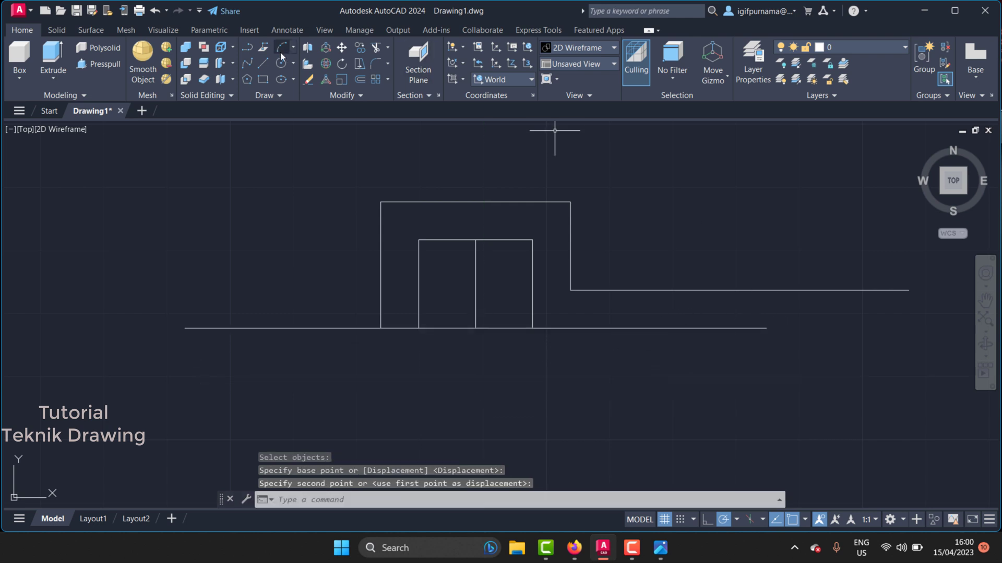
# - Draw a closing line up from the base line's right end to the upper step line
pyautogui.click(263, 63)
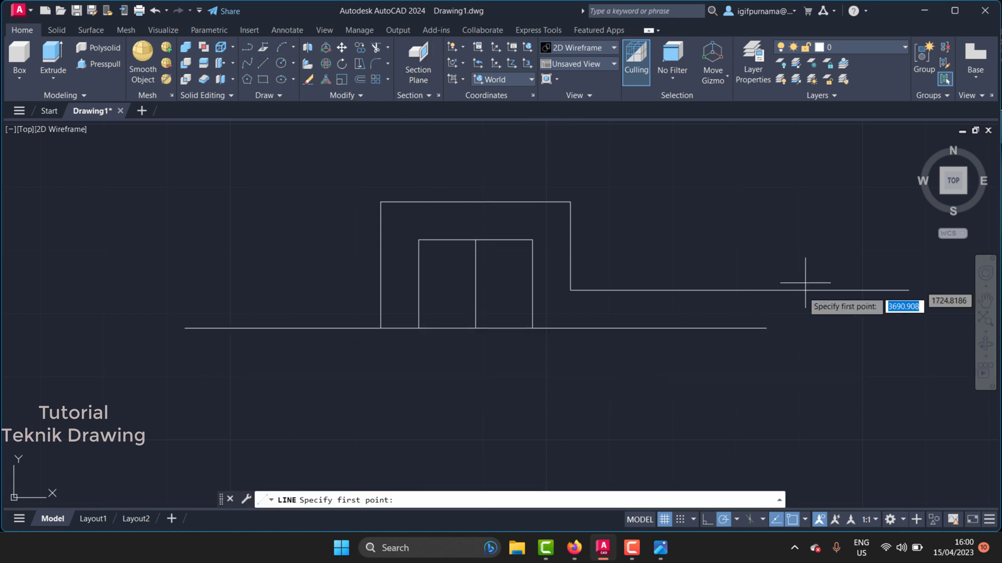
pyautogui.click(766, 329)
pyautogui.click(766, 290)
pyautogui.rightClick(767, 290)
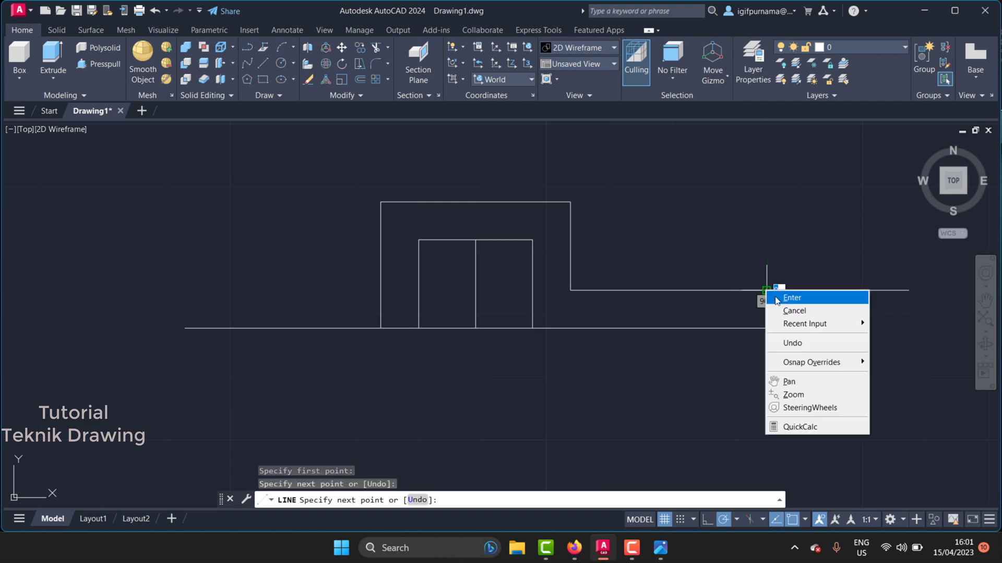
pyautogui.click(782, 293)
pyautogui.click(660, 548)
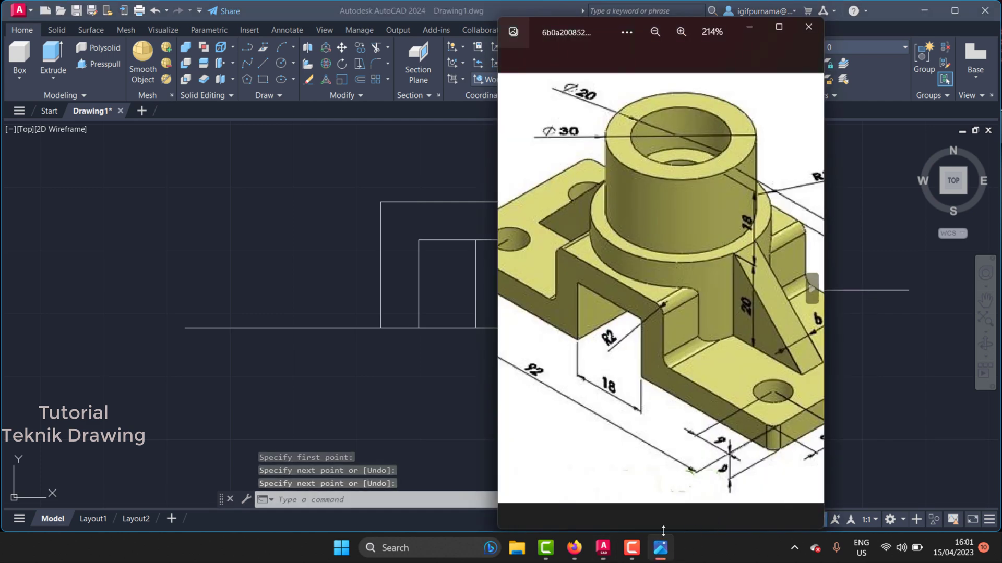
pyautogui.click(658, 551)
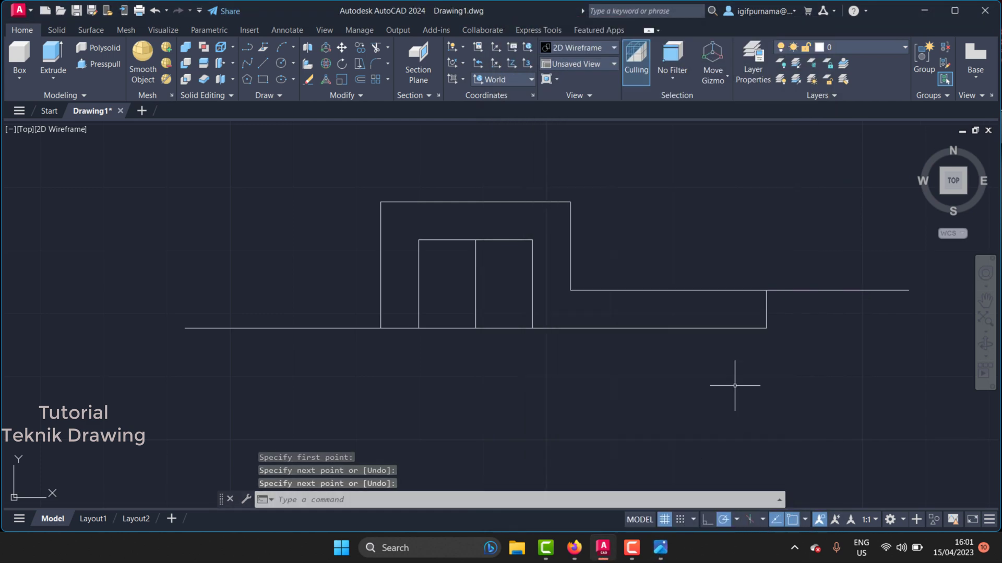
# - Trim the step line beyond the new edge and the base line under the central slot
pyautogui.click(376, 47)
pyautogui.moveTo(814, 352); pyautogui.dragTo(807, 267)
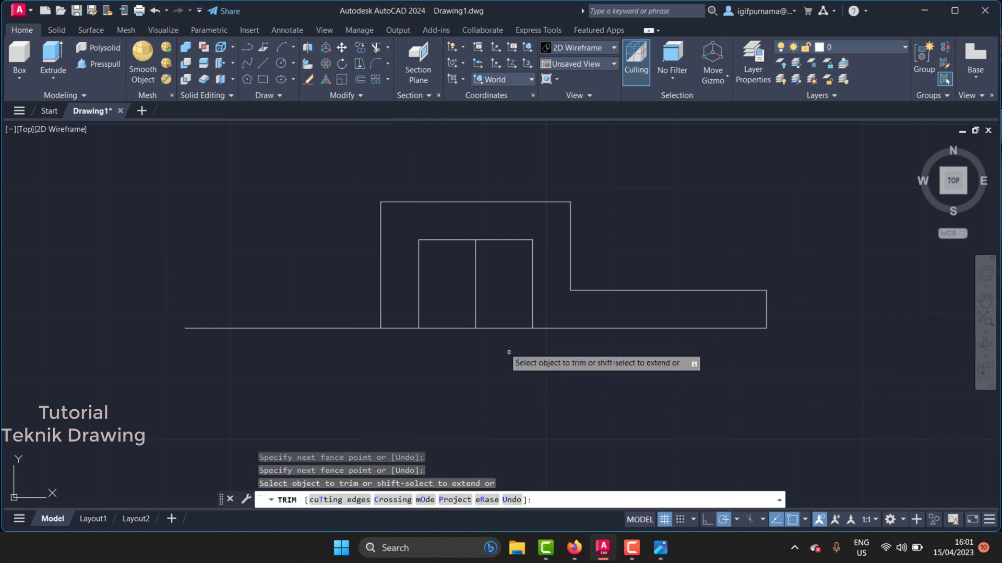
pyautogui.moveTo(469, 307); pyautogui.dragTo(459, 361)
pyautogui.rightClick(494, 374)
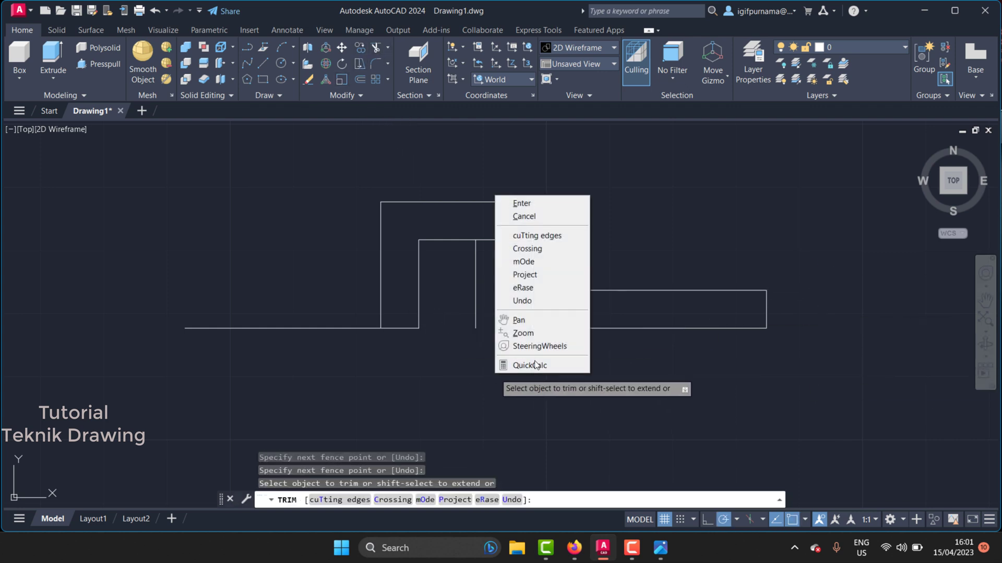
pyautogui.click(516, 202)
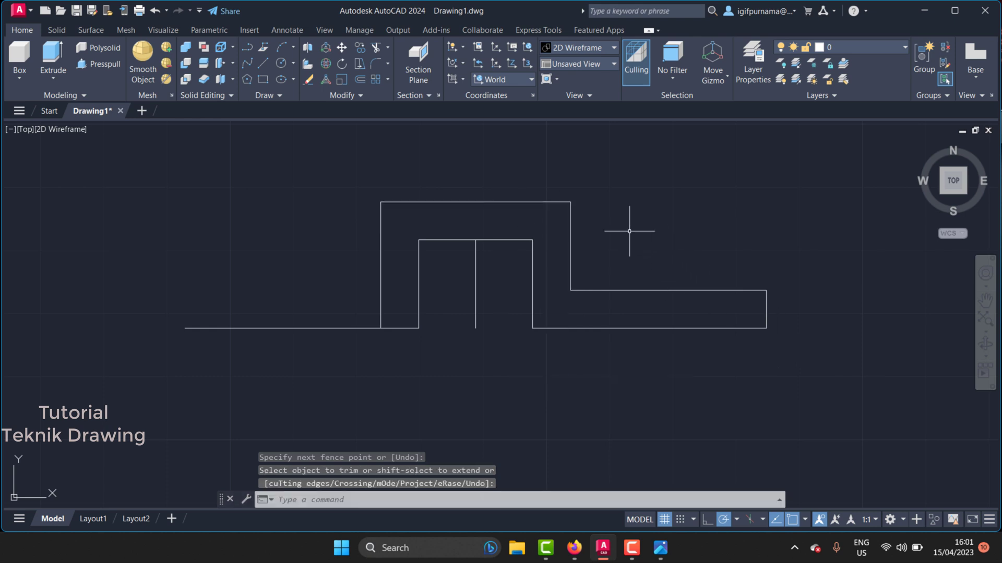
# - Mirror the right-hand step lines about the vertical centre axis, keeping the originals
pyautogui.click(348, 96)
pyautogui.click(374, 111)
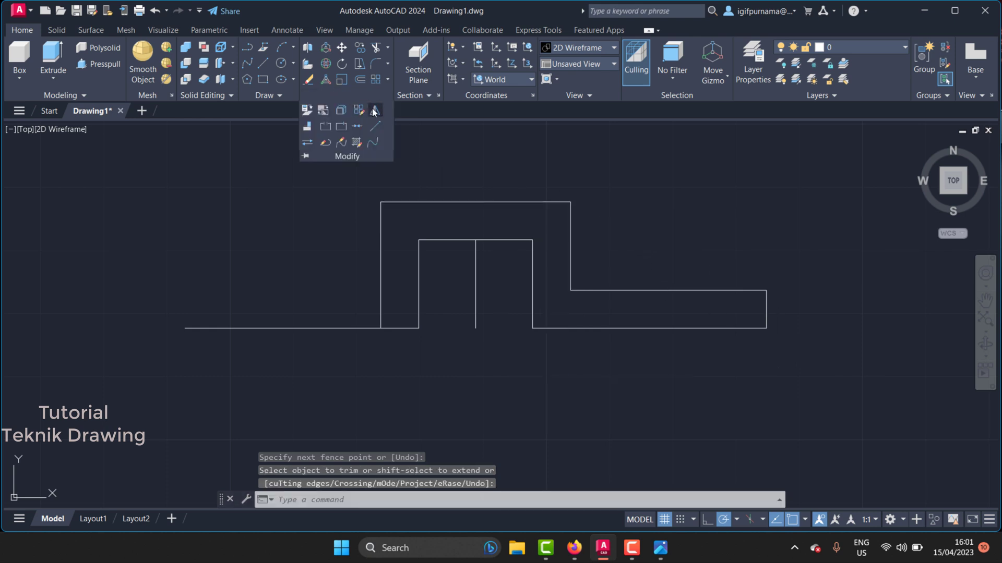
pyautogui.click(772, 313)
pyautogui.click(731, 265)
pyautogui.press('Return')
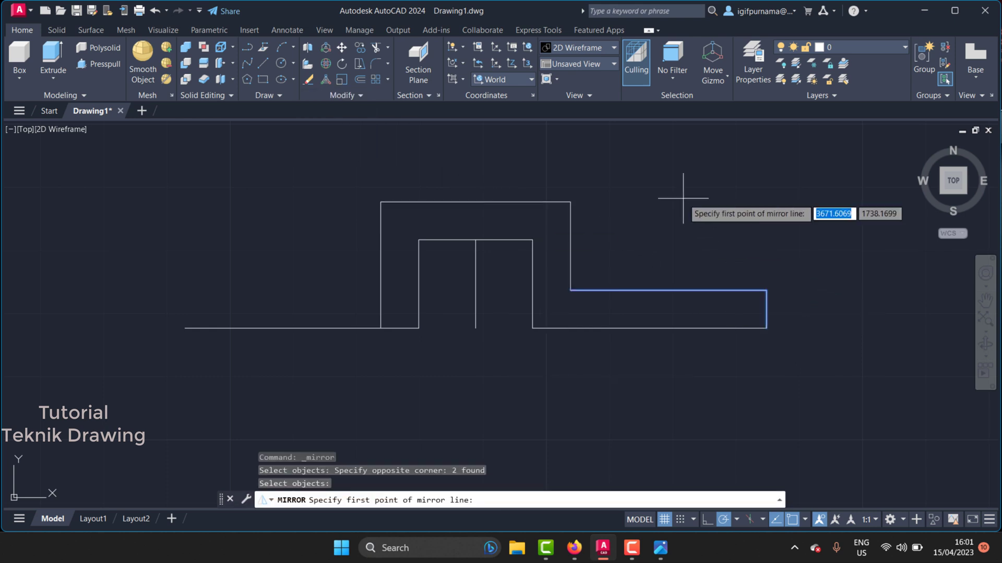
pyautogui.click(475, 328)
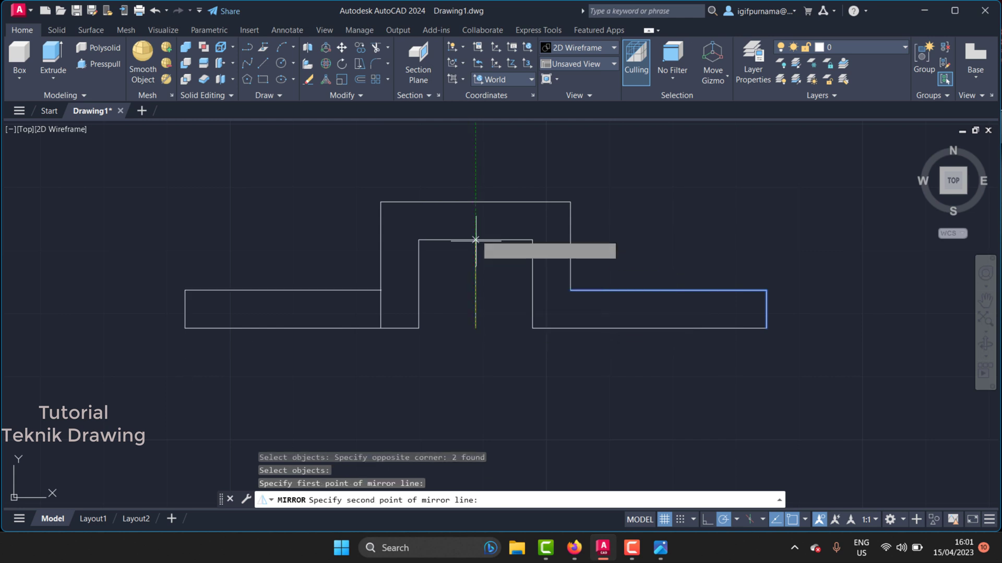
pyautogui.click(475, 240)
pyautogui.rightClick(478, 240)
pyautogui.click(502, 247)
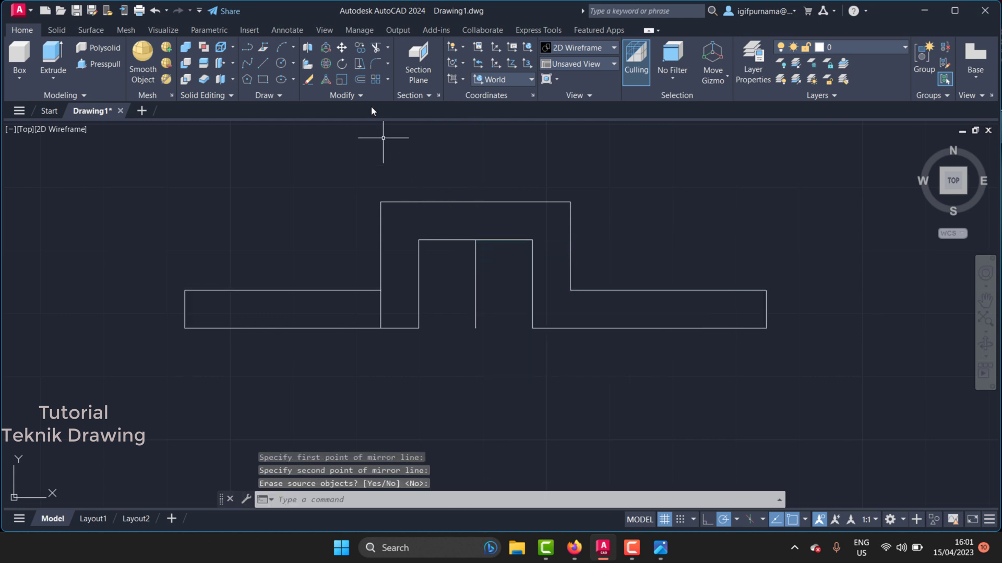
# - Trim the base line beneath the mirrored left step
pyautogui.click(376, 52)
pyautogui.moveTo(389, 271); pyautogui.dragTo(391, 336)
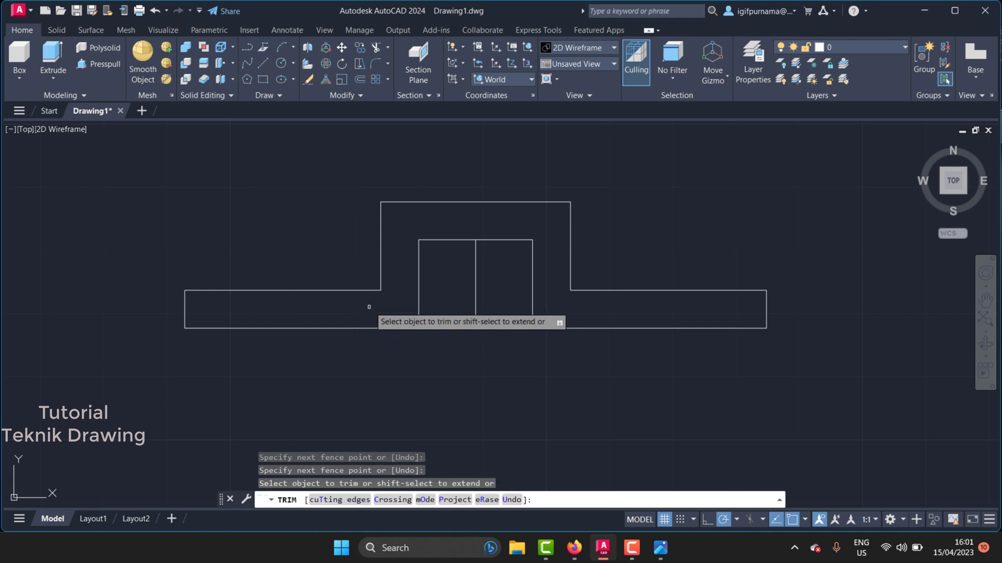
pyautogui.rightClick(400, 307)
pyautogui.click(400, 308)
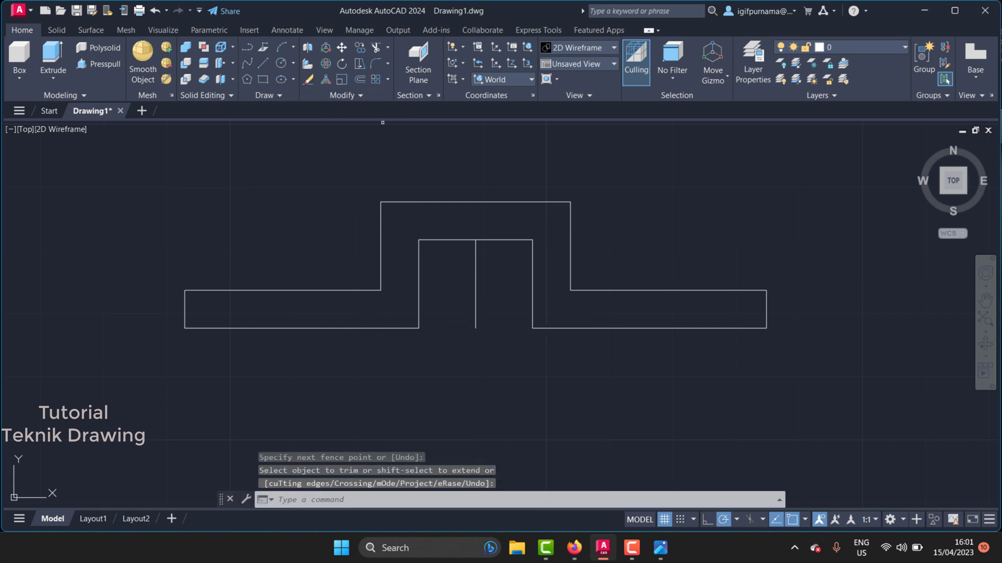
# - Erase the middle vertical divider line
pyautogui.click(308, 79)
pyautogui.click(508, 339)
pyautogui.click(464, 290)
pyautogui.press('Return')
pyautogui.click(631, 548)
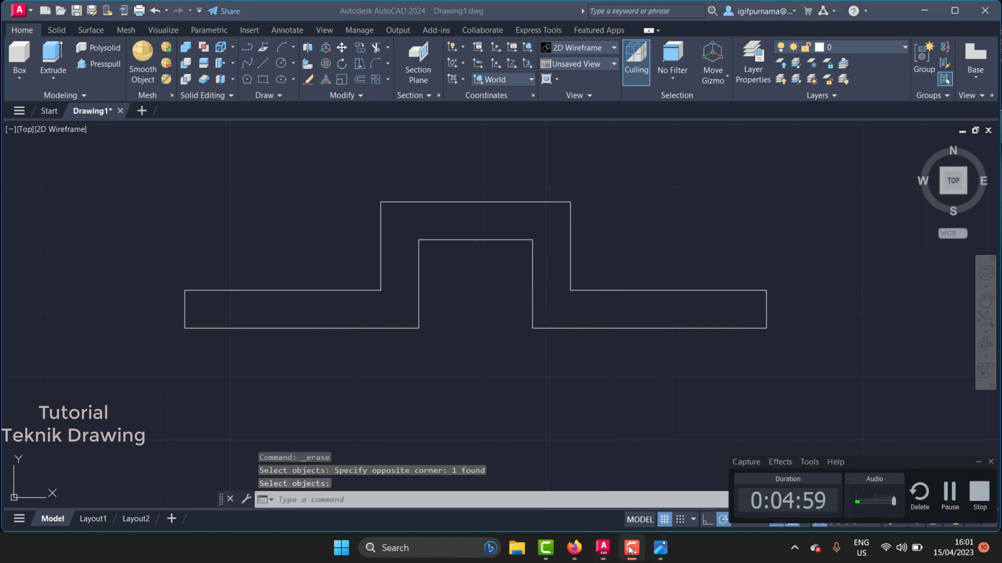
# - Open the bracket's isometric reference picture in Photos and zoom out to show the whole part
pyautogui.click(631, 548)
pyautogui.scroll(-2, 558, 369)
pyautogui.scroll(2, 671, 339)
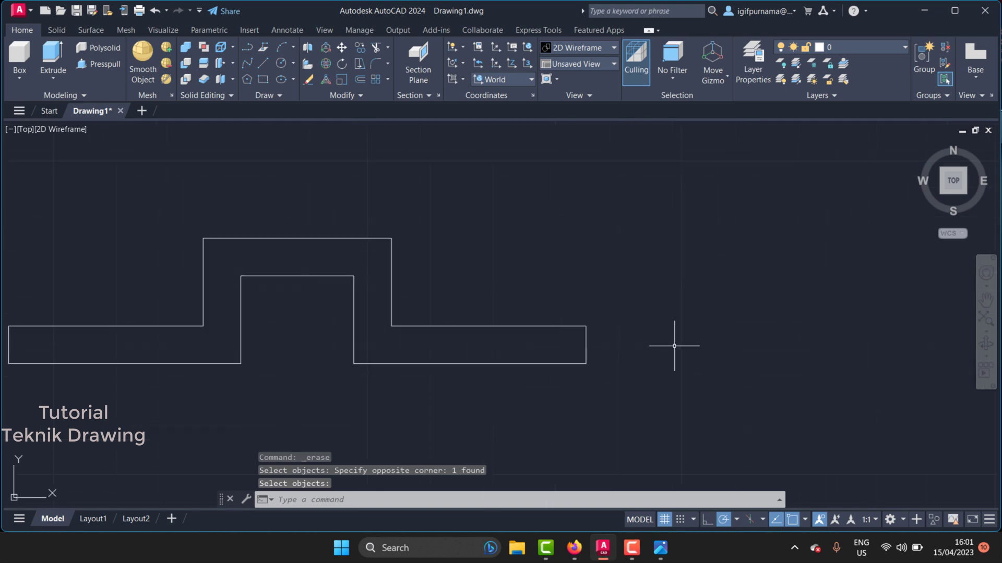
pyautogui.click(668, 557)
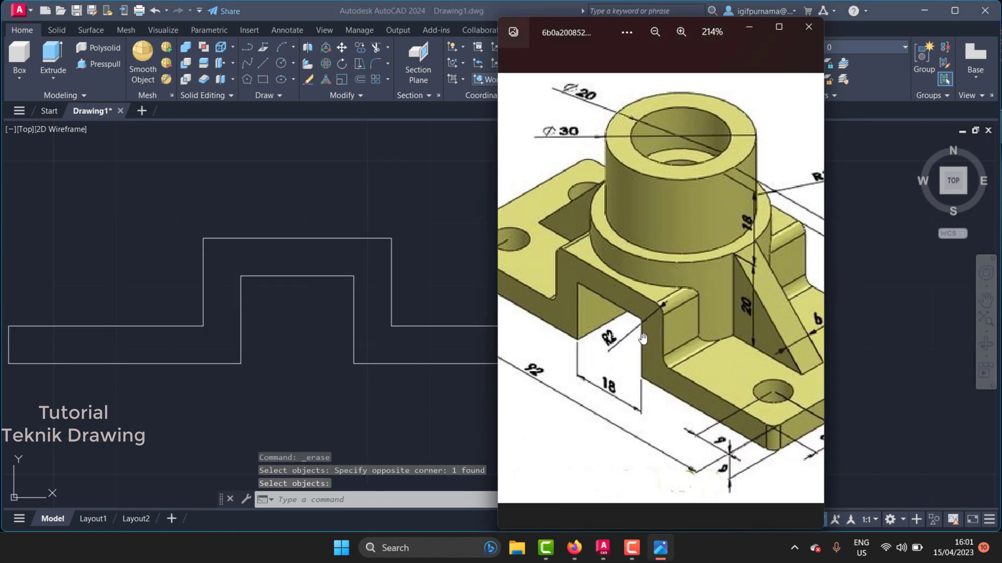
pyautogui.scroll(-2, 643, 353)
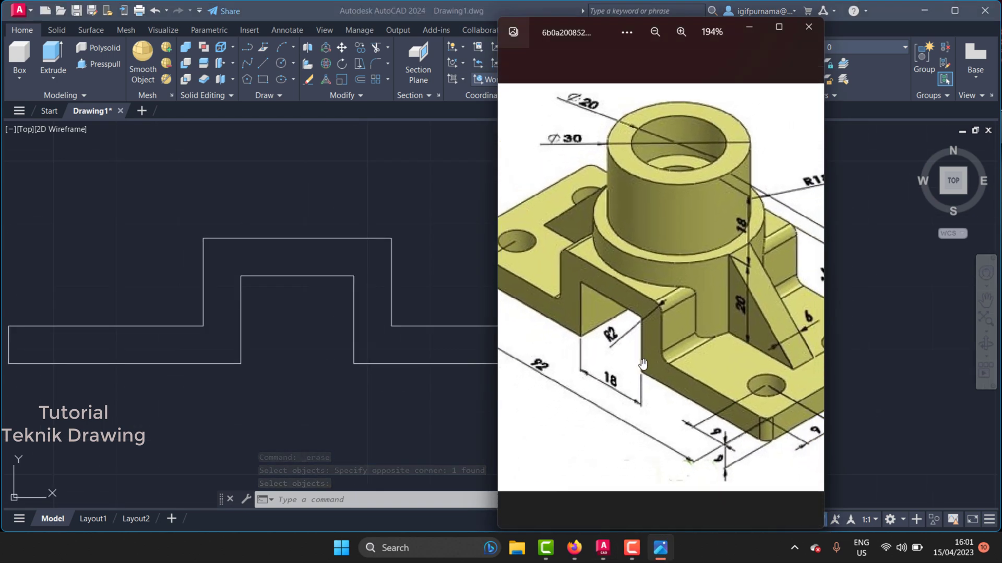
pyautogui.scroll(-2, 642, 364)
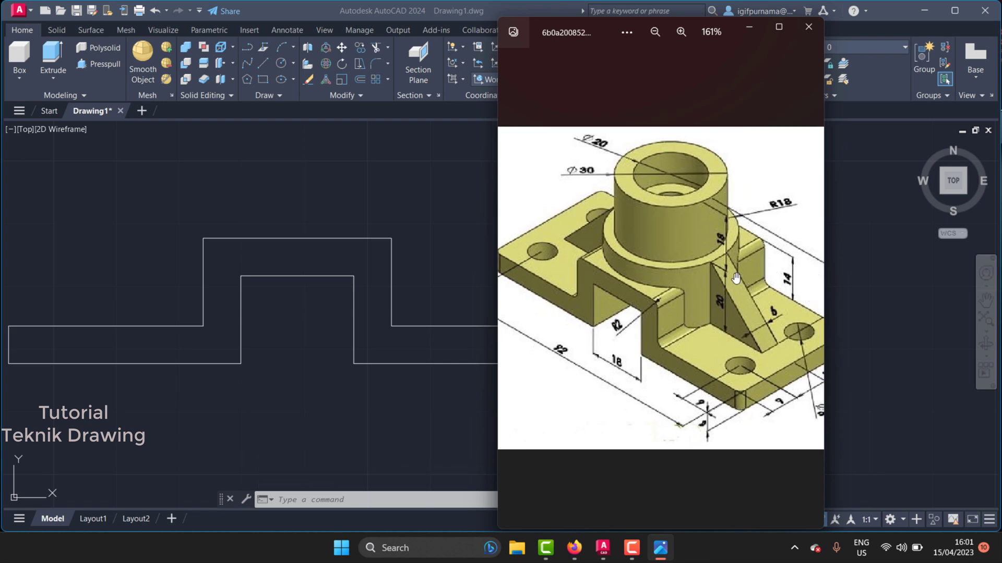
pyautogui.scroll(-2, 688, 306)
pyautogui.scroll(-1, 708, 330)
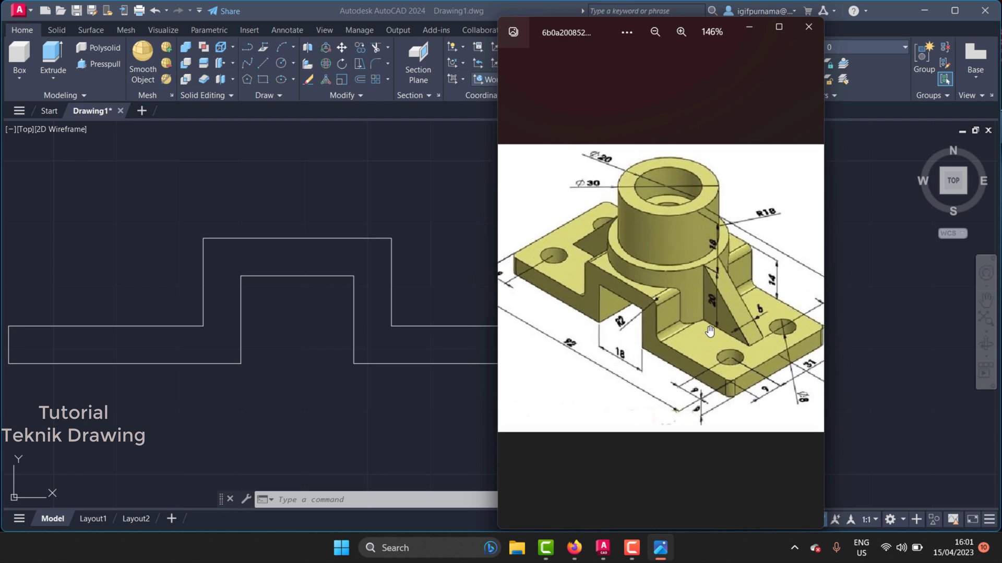
pyautogui.scroll(-1, 704, 356)
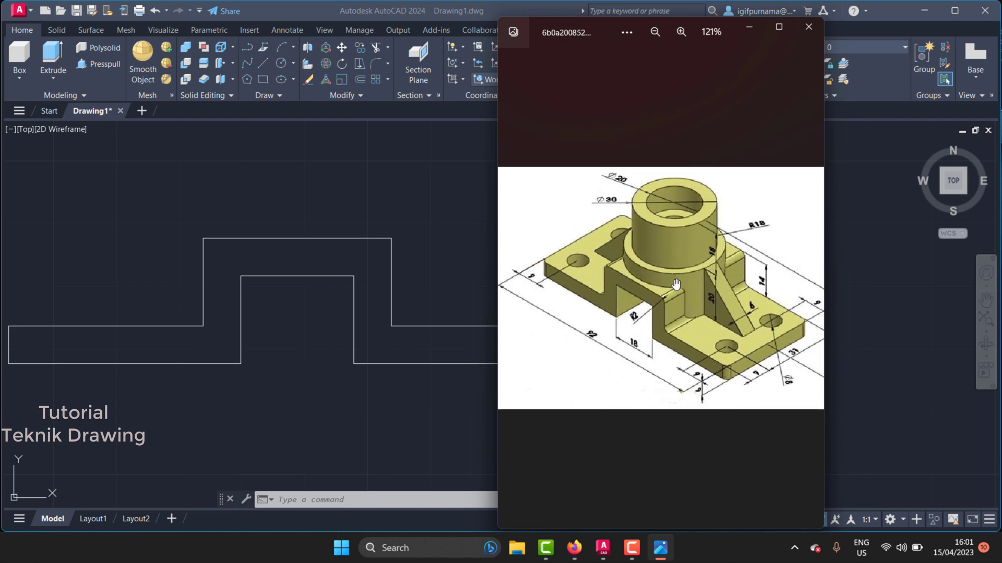
pyautogui.scroll(1, 676, 284)
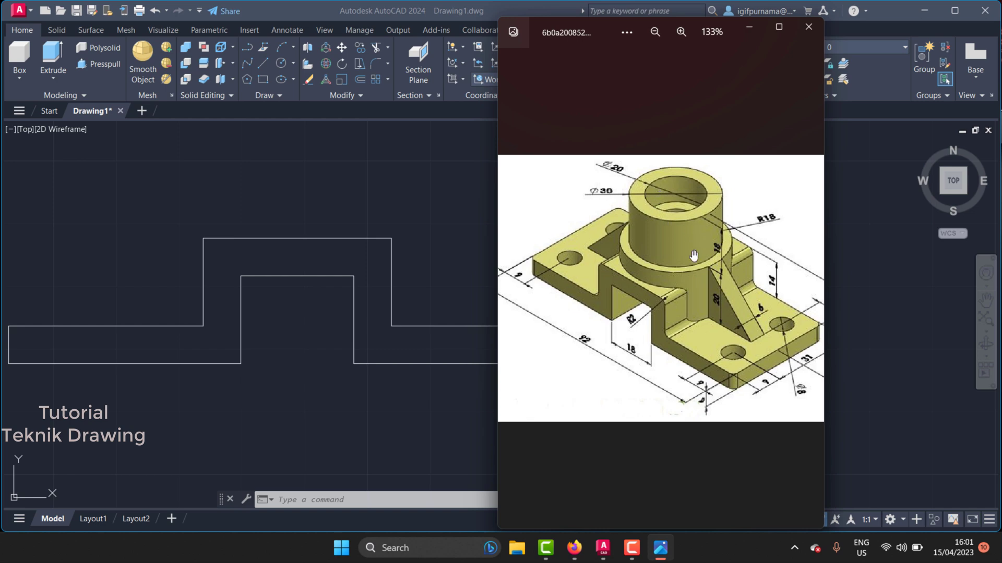
pyautogui.scroll(1, 630, 180)
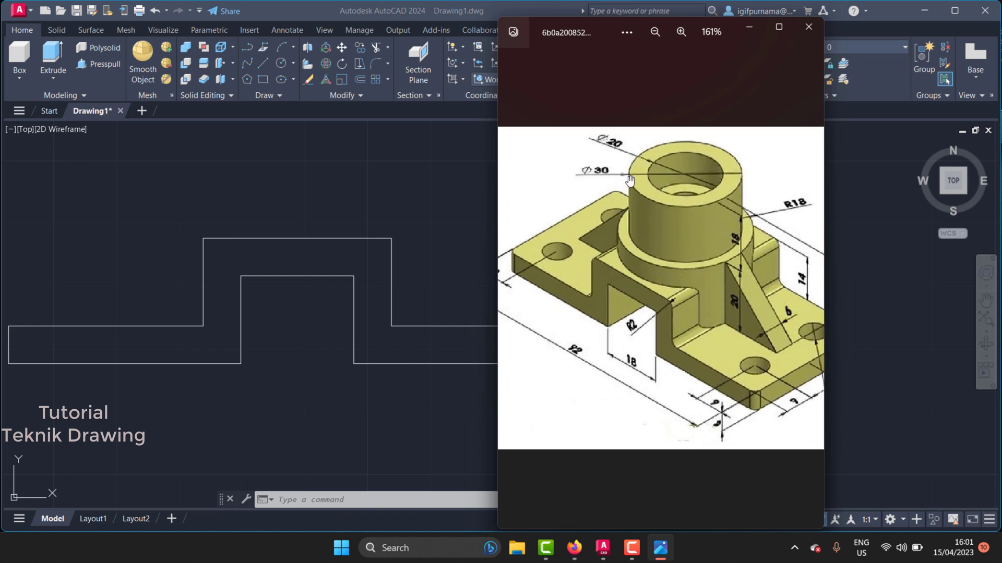
pyautogui.scroll(-1, 632, 214)
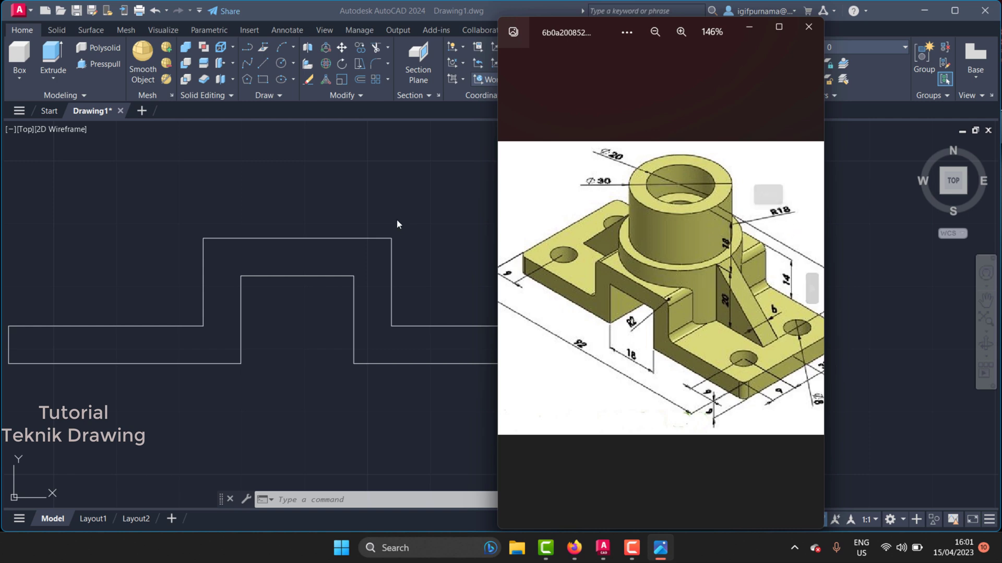
# - Draw a radius-18 circle to the right of the profile
pyautogui.click(412, 194)
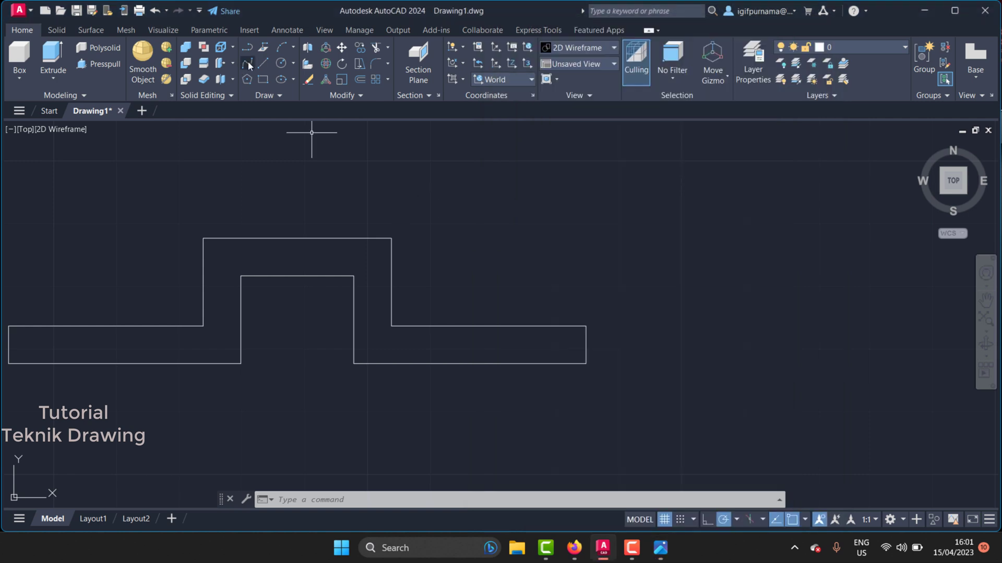
pyautogui.click(280, 63)
pyautogui.click(740, 330)
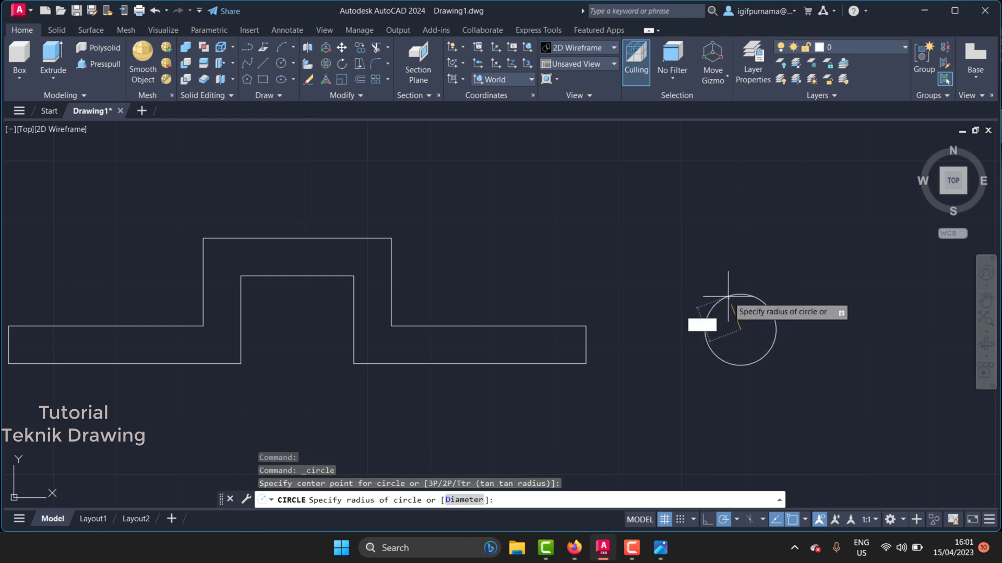
pyautogui.write('18')
pyautogui.press('Return')
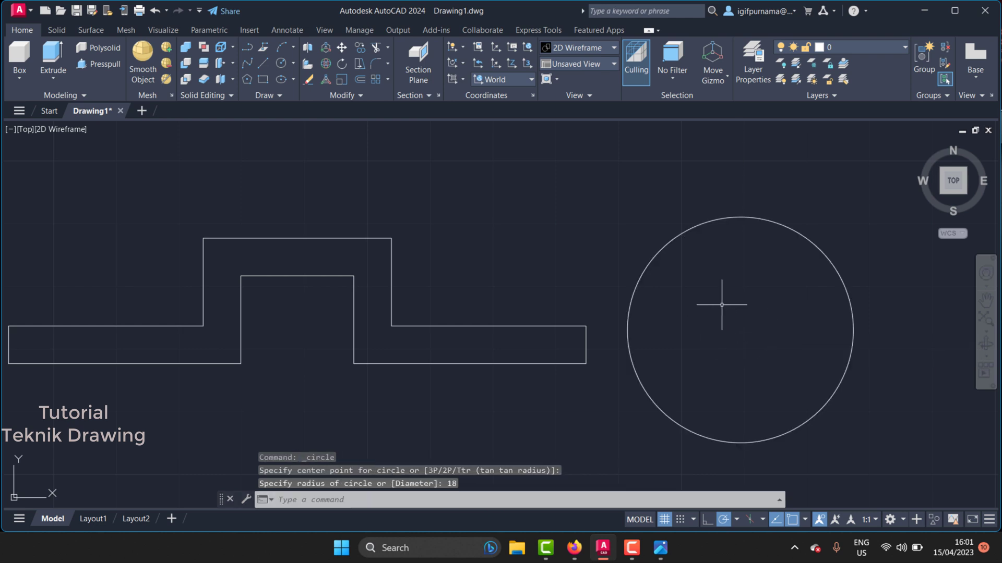
pyautogui.click(659, 550)
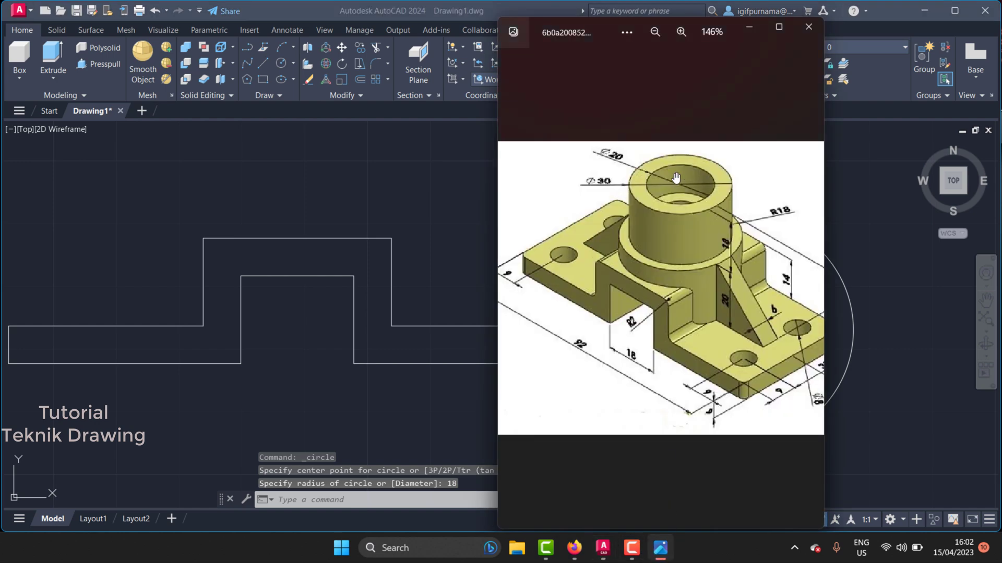
pyautogui.scroll(2, 676, 179)
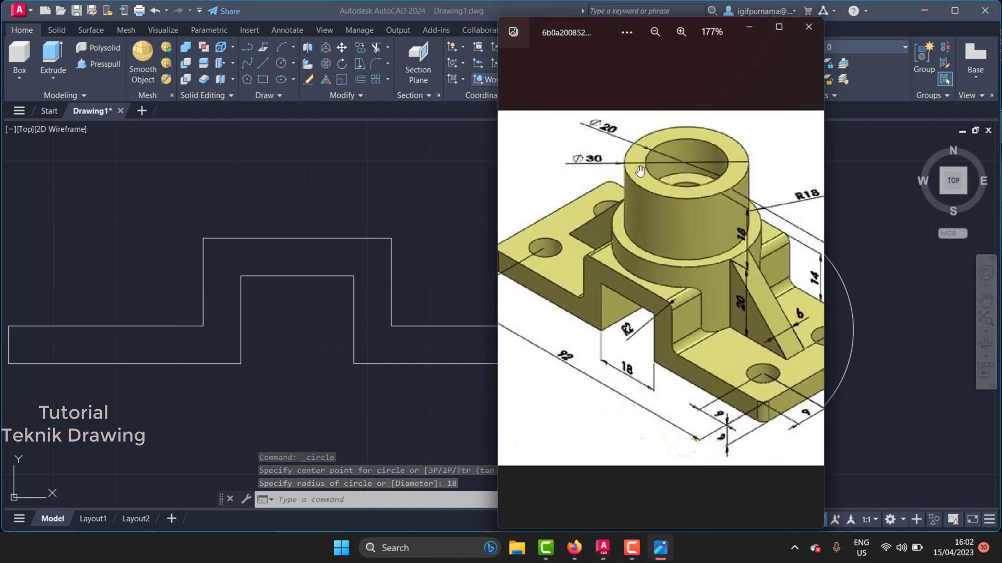
pyautogui.click(750, 28)
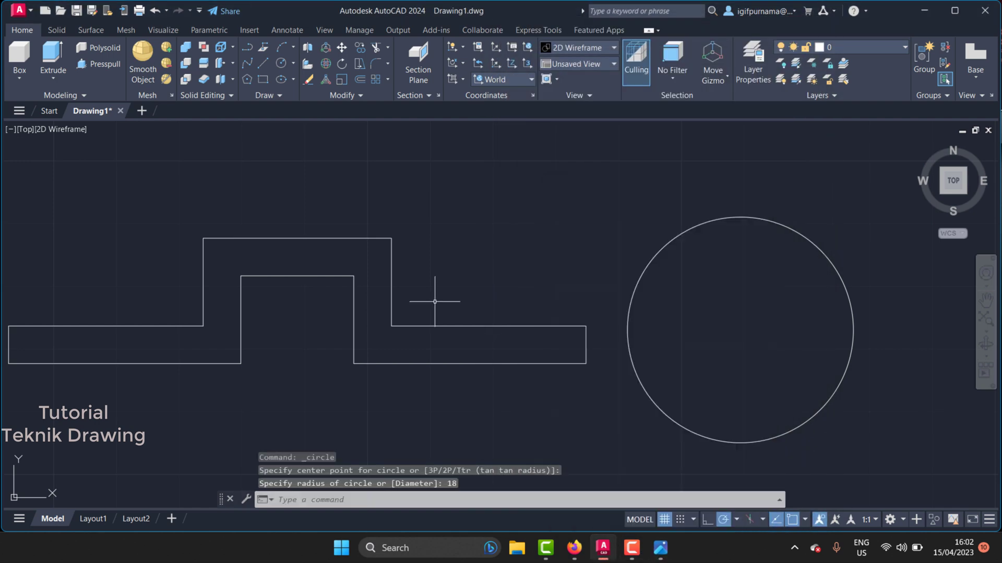
pyautogui.scroll(-4, 411, 247)
# - Draw a radius-15 circle further right with a smaller concentric circle inside it
pyautogui.click(281, 63)
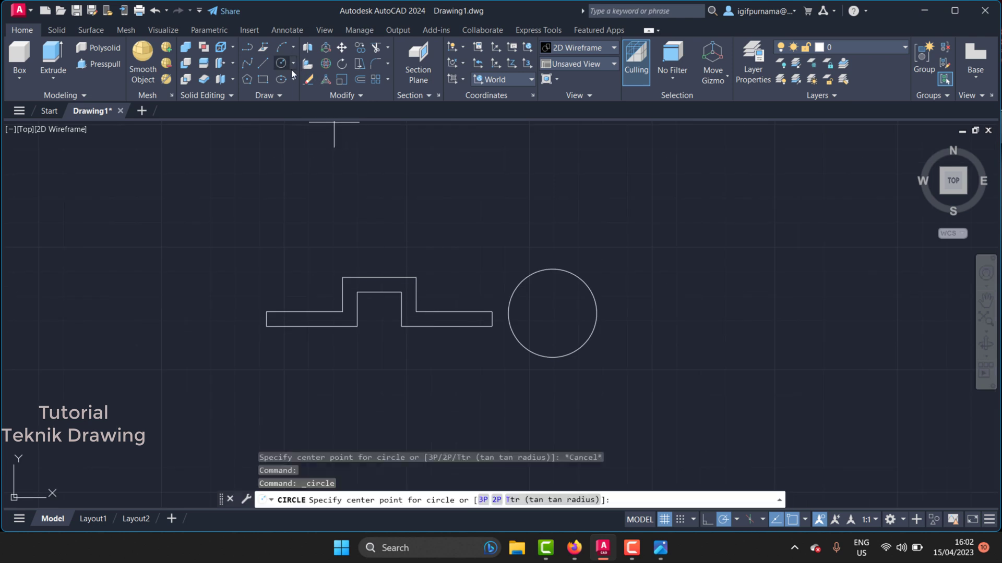
pyautogui.click(680, 301)
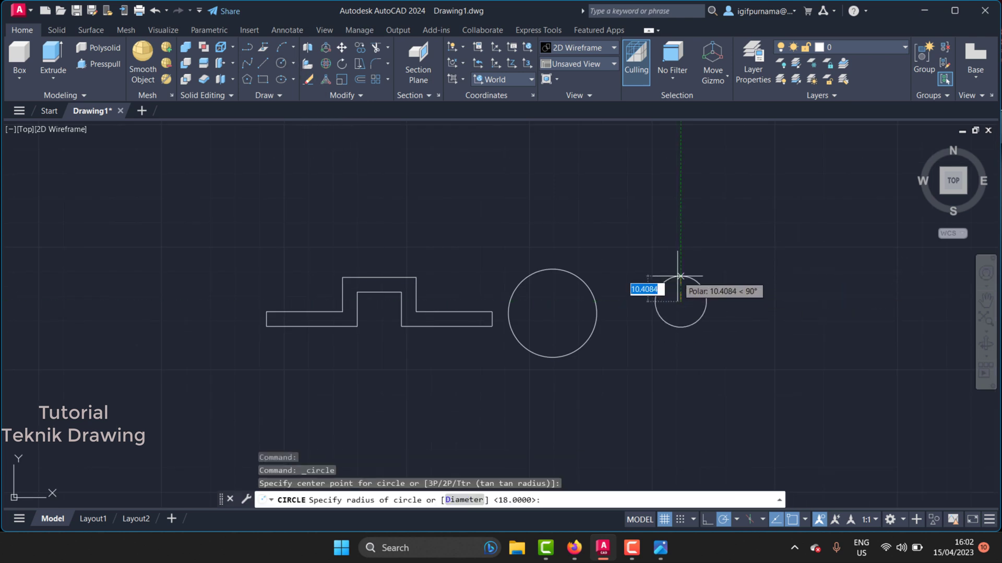
pyautogui.write('15')
pyautogui.press('Return')
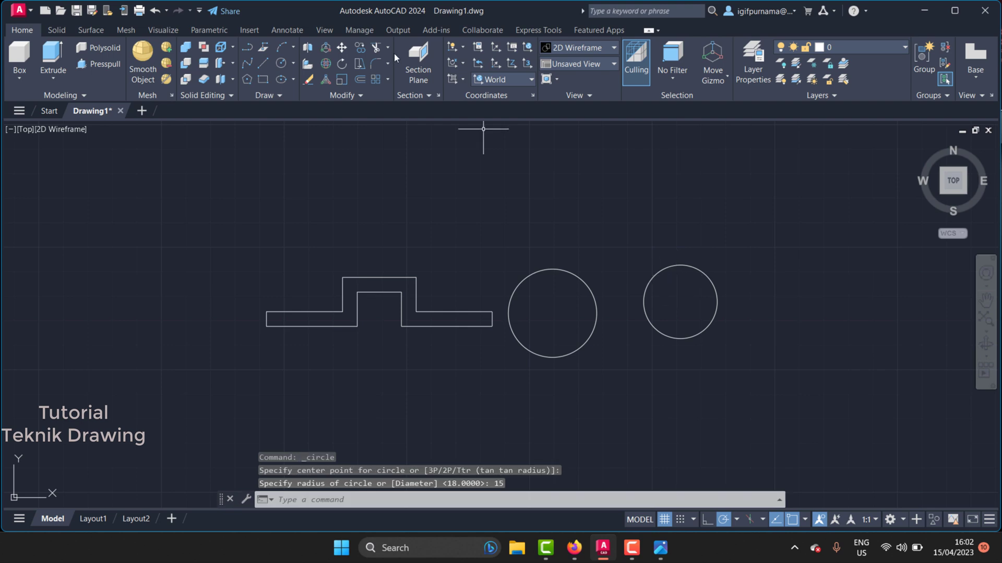
pyautogui.press('Return')
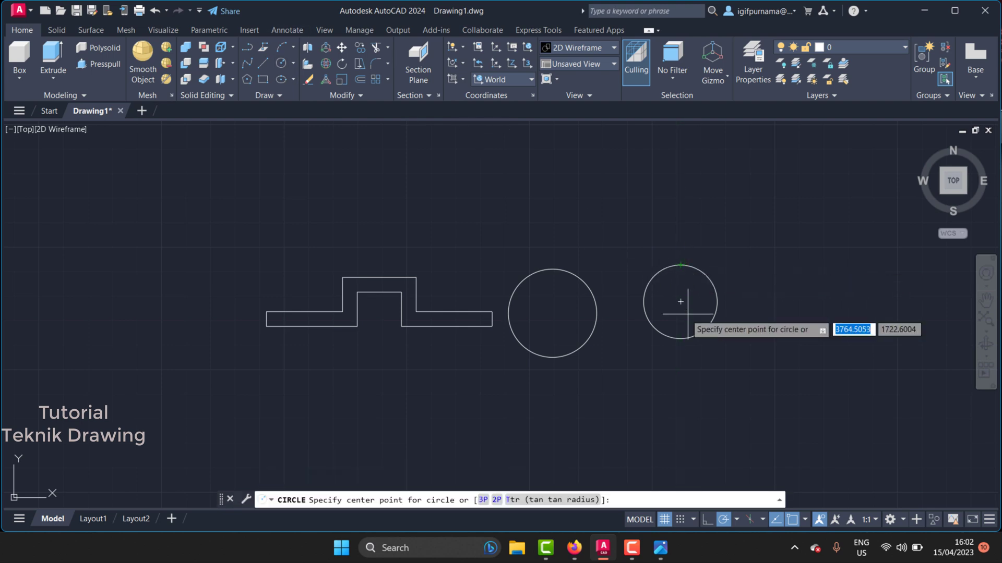
pyautogui.click(680, 301)
pyautogui.write('1')
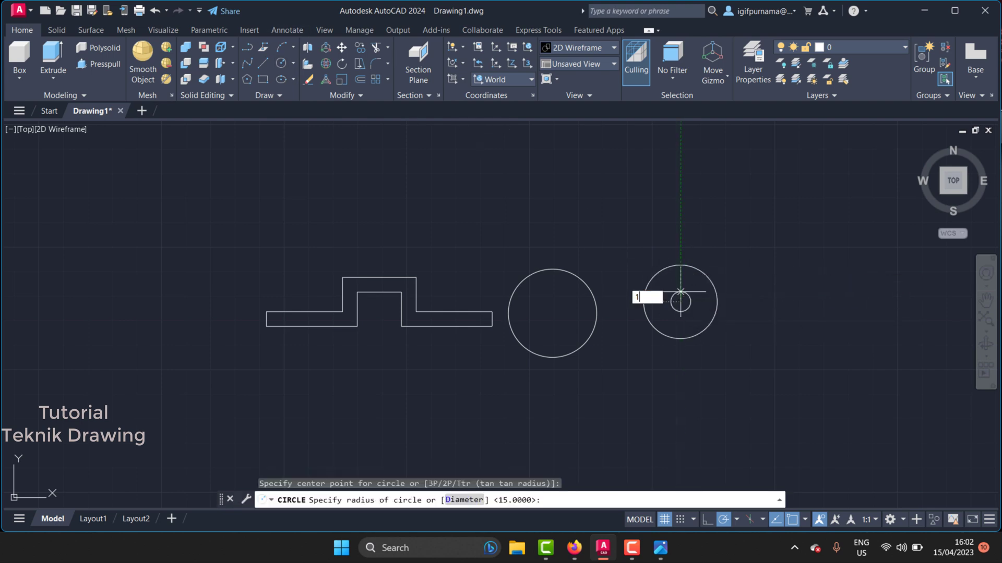
pyautogui.press('Return')
pyautogui.click(660, 548)
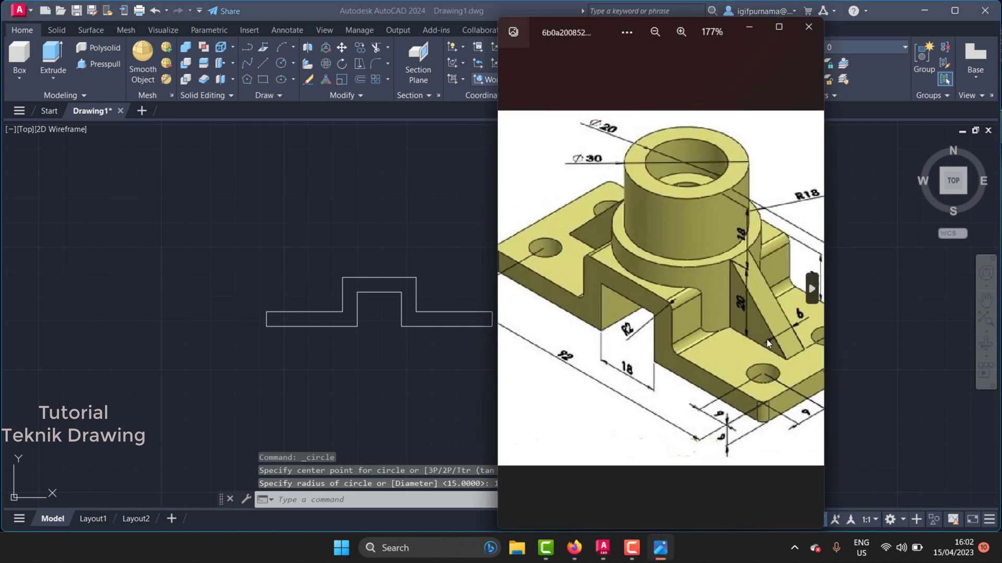
pyautogui.scroll(-2, 765, 337)
# - Zoom around the Photos reference drawing, then bring the AutoCAD drawing back to the front
pyautogui.scroll(1, 759, 321)
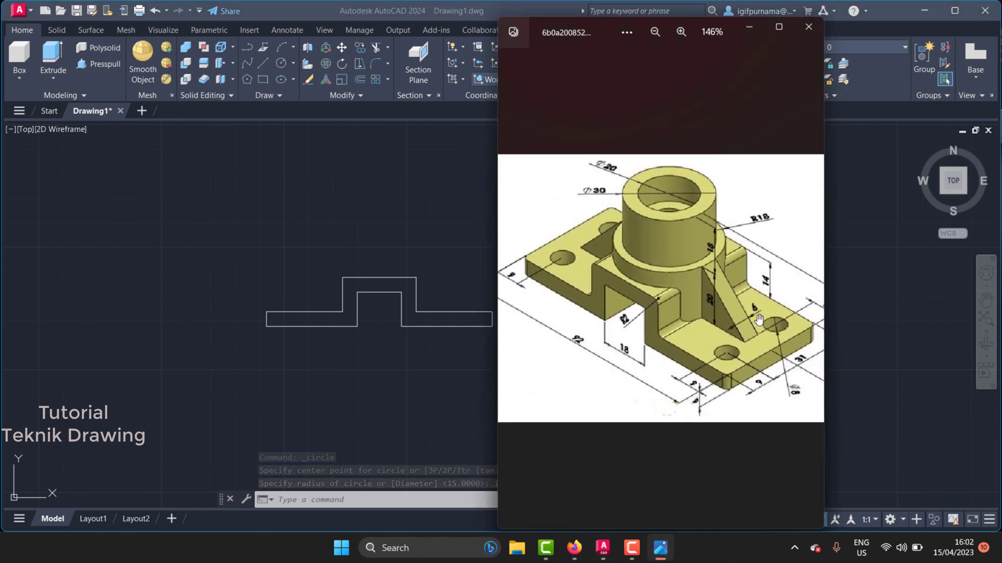
pyautogui.scroll(-1, 761, 321)
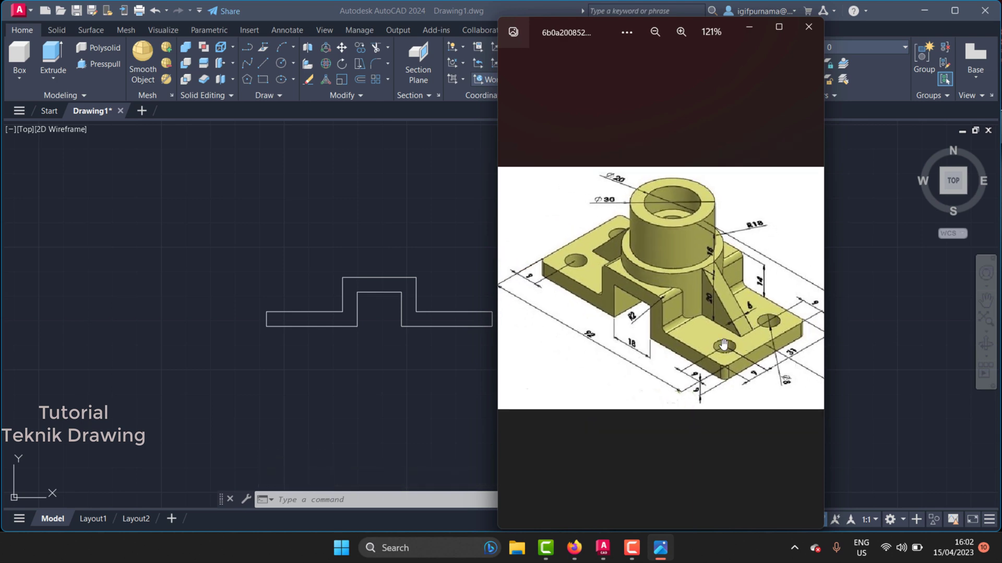
pyautogui.click(375, 360)
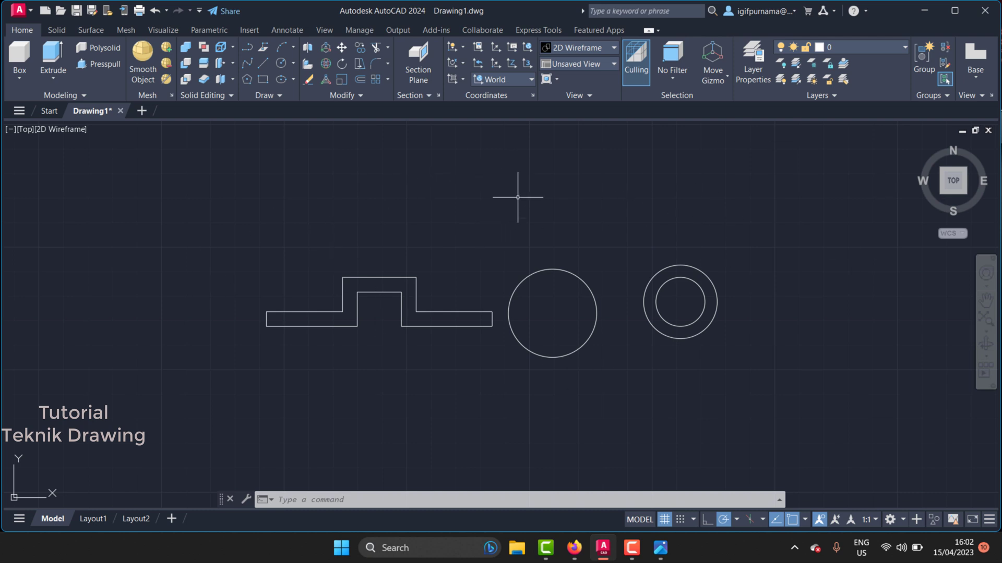
# - Switch the drawing to the SW Isometric view
pyautogui.click(580, 65)
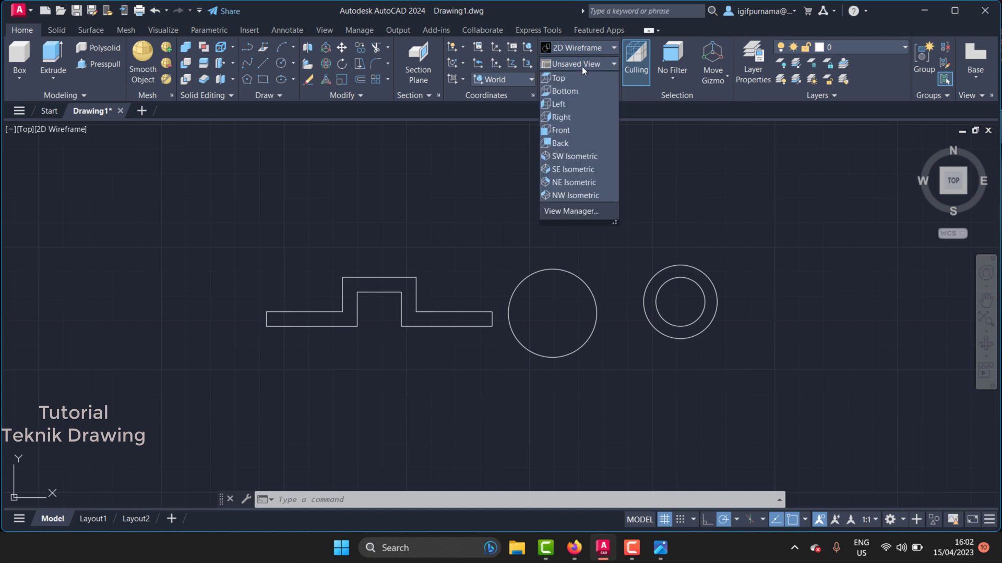
pyautogui.click(586, 157)
pyautogui.scroll(2, 461, 219)
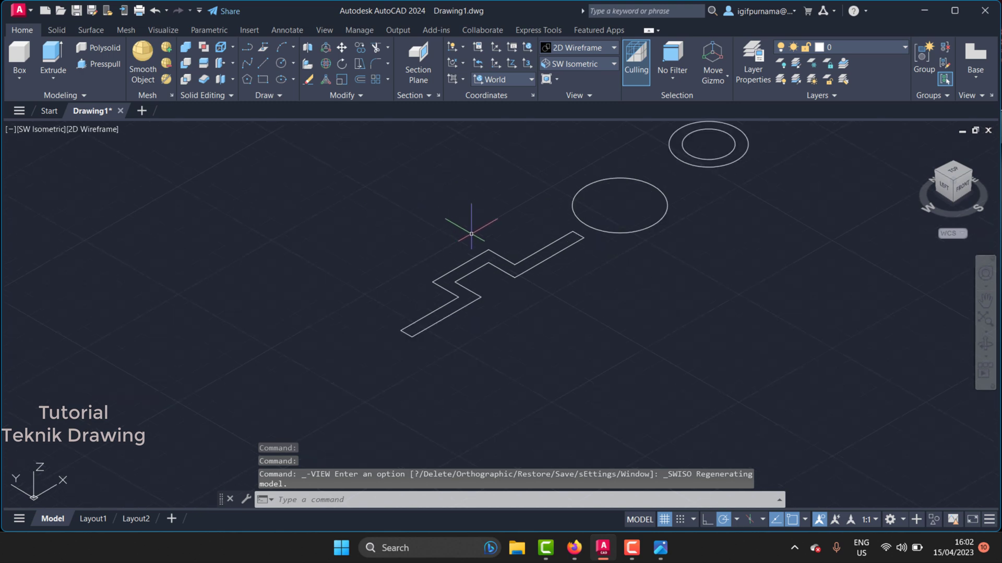
# - Press-pull the stepped profile, checking its height on the reference drawing
pyautogui.click(99, 65)
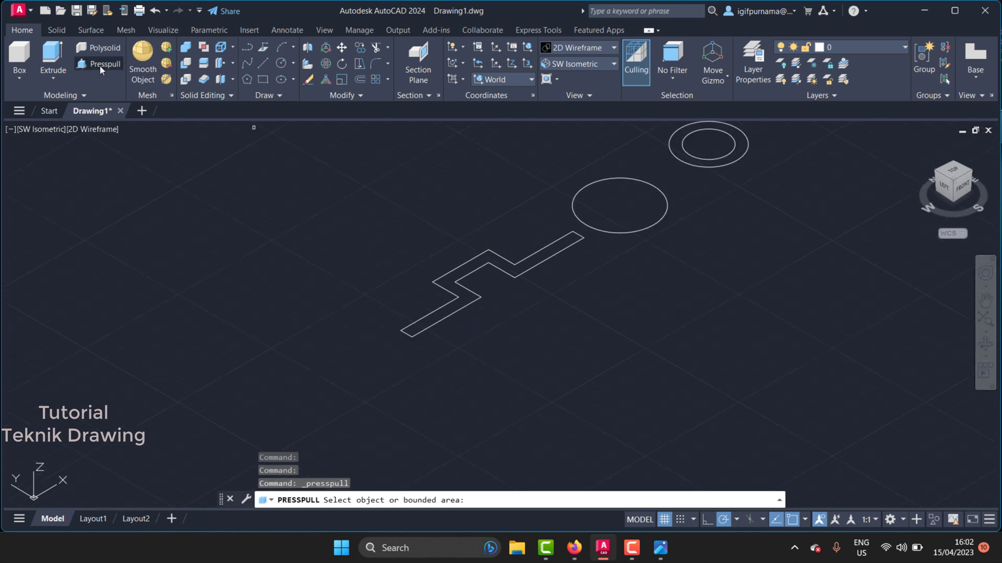
pyautogui.scroll(2, 469, 287)
pyautogui.scroll(1, 433, 282)
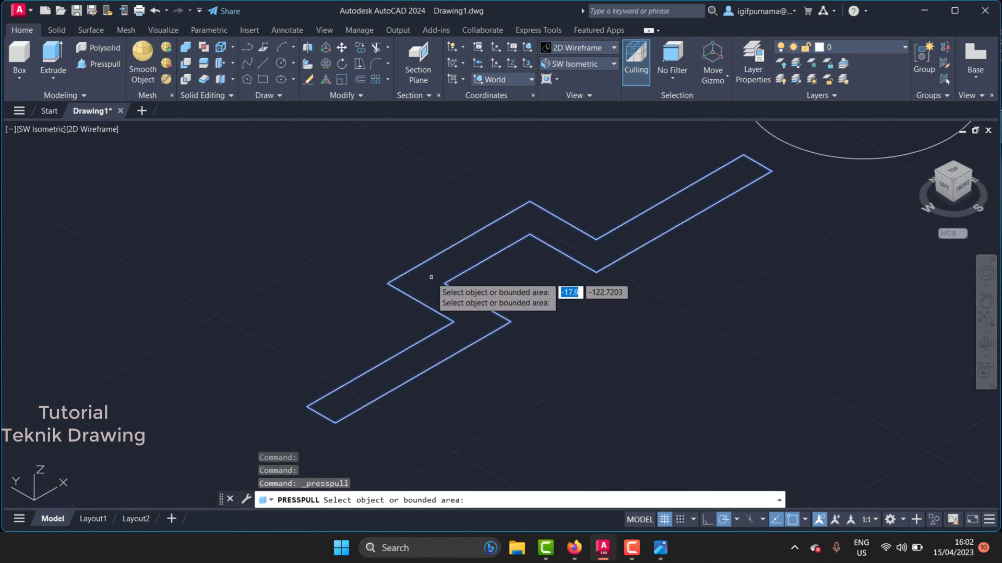
pyautogui.click(433, 279)
pyautogui.scroll(-4, 469, 225)
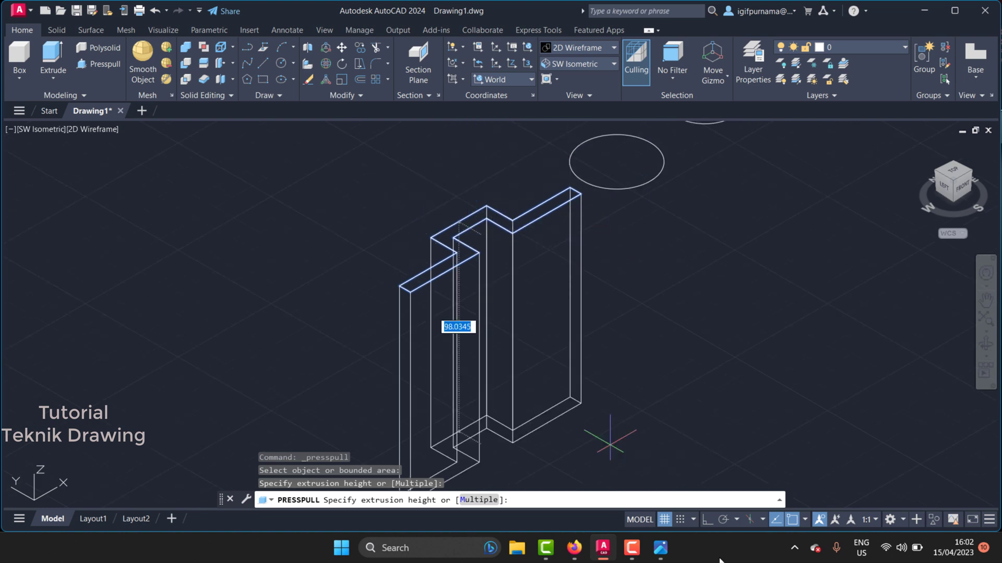
pyautogui.click(661, 549)
pyautogui.scroll(1, 757, 339)
pyautogui.scroll(2, 772, 365)
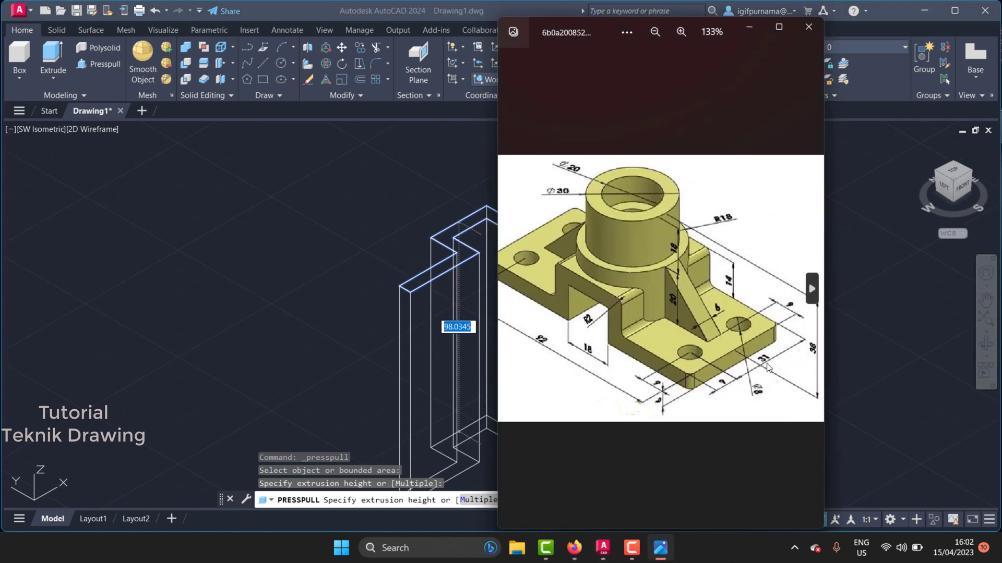
pyautogui.click(749, 27)
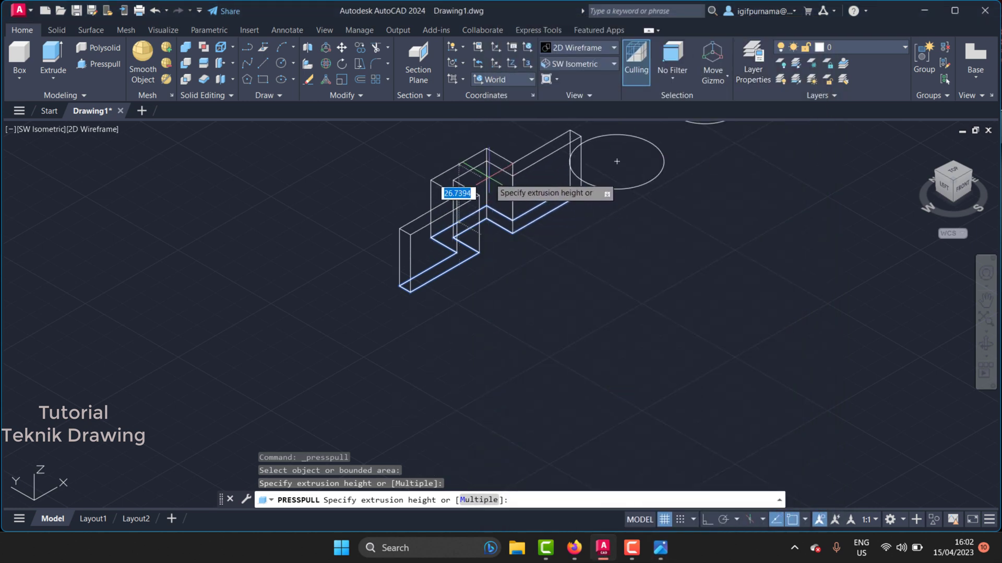
# - Finish extruding the stepped profile to a height of 40
pyautogui.write('4')
pyautogui.scroll(1, 530, 286)
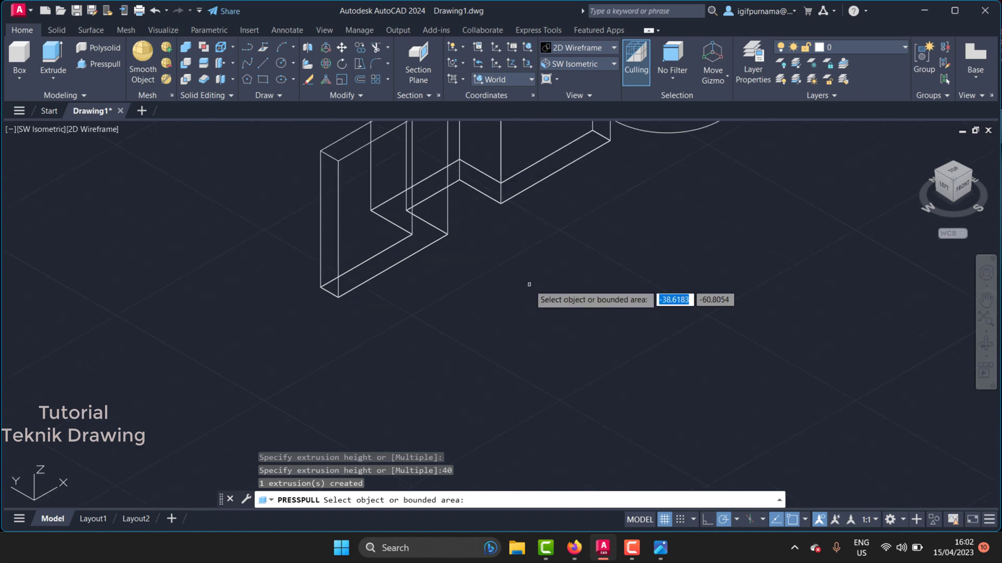
pyautogui.scroll(-3, 577, 242)
pyautogui.scroll(2, 572, 232)
pyautogui.scroll(1, 600, 303)
# - Extrude the large circle 20 units into a cylinder
pyautogui.click(660, 548)
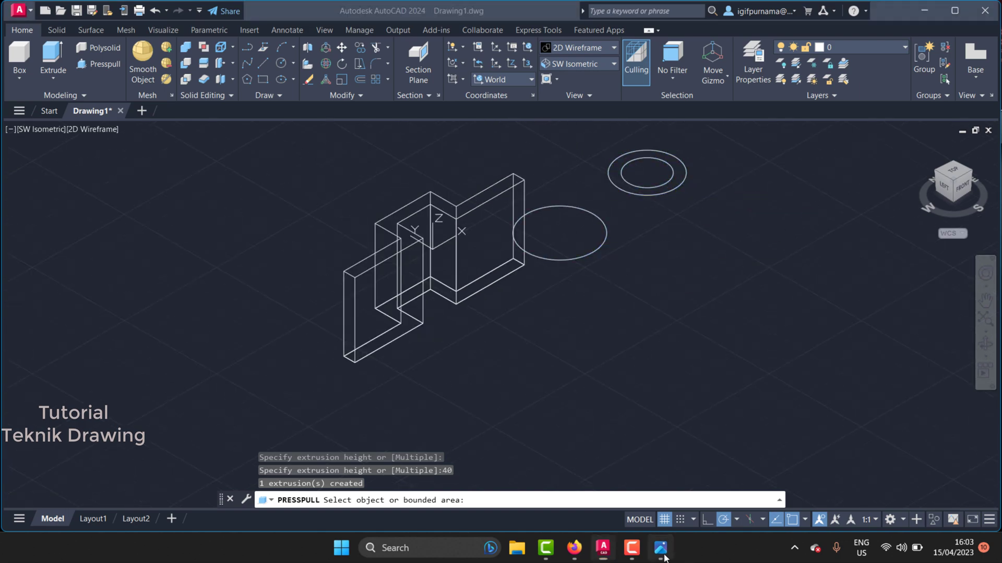
pyautogui.scroll(2, 743, 135)
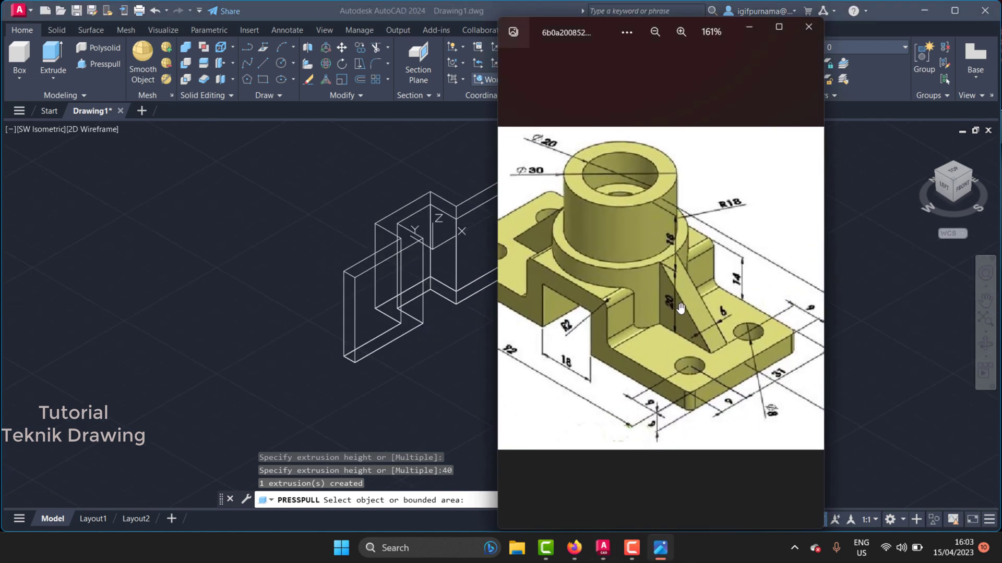
pyautogui.click(762, 24)
pyautogui.click(579, 230)
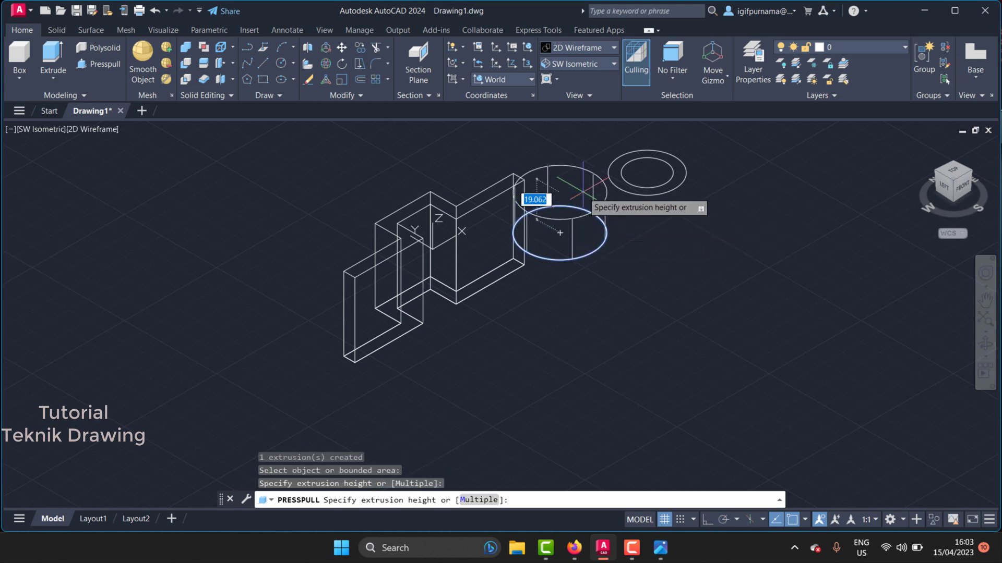
pyautogui.press('Return')
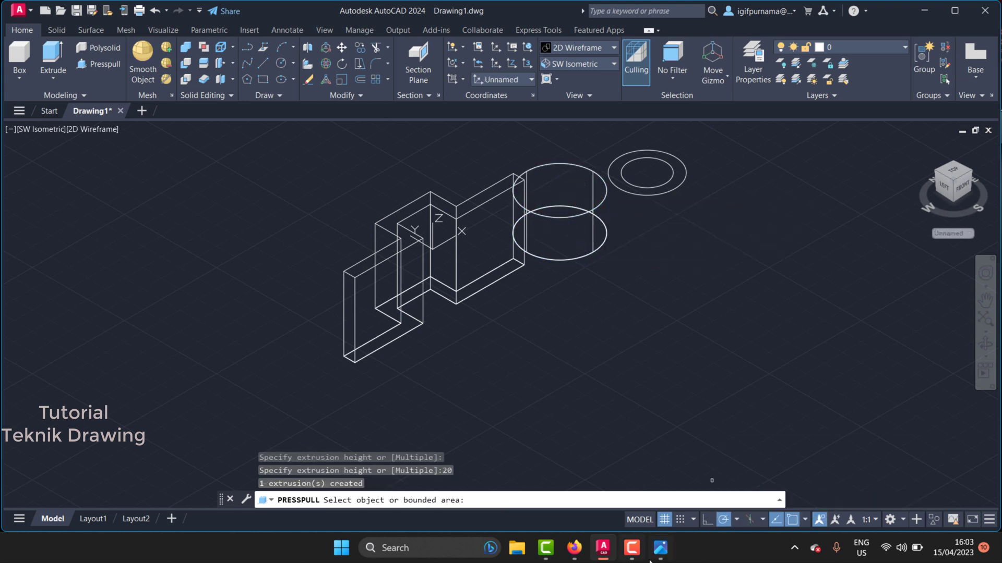
# - Extrude the concentric ring 18 units into a hollow tube
pyautogui.click(660, 548)
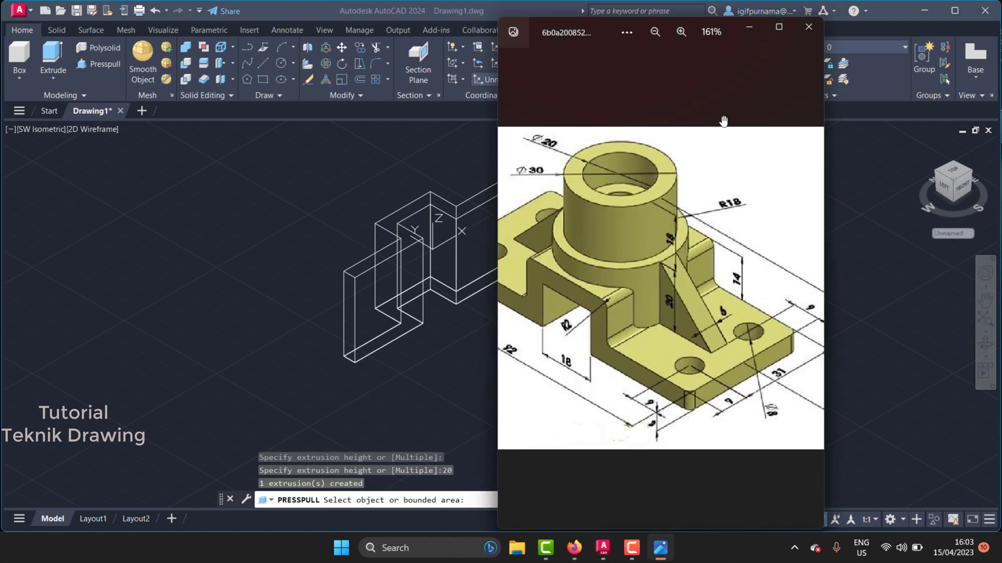
pyautogui.click(749, 33)
pyautogui.click(647, 172)
pyautogui.write('18')
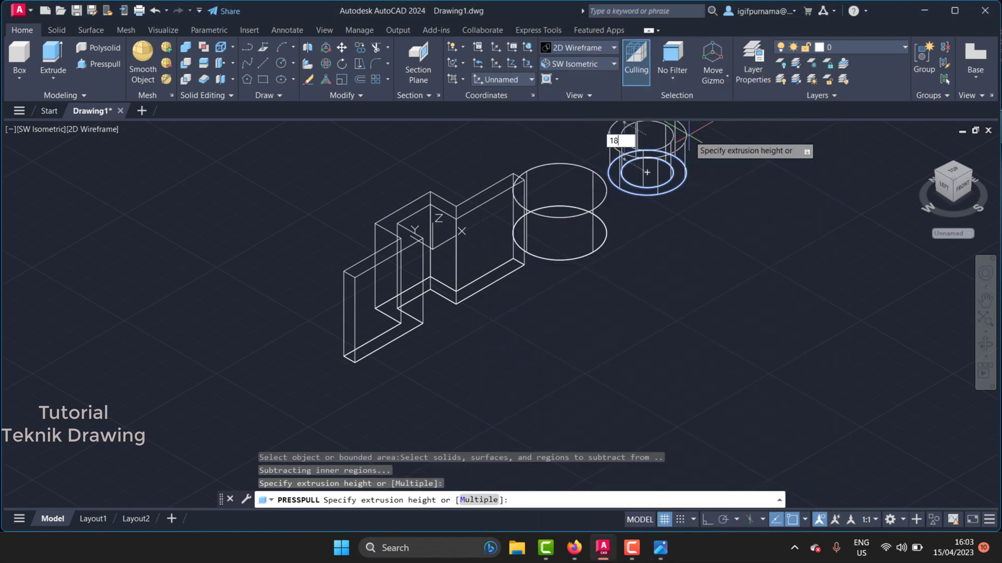
pyautogui.press('Return')
pyautogui.press('Return')
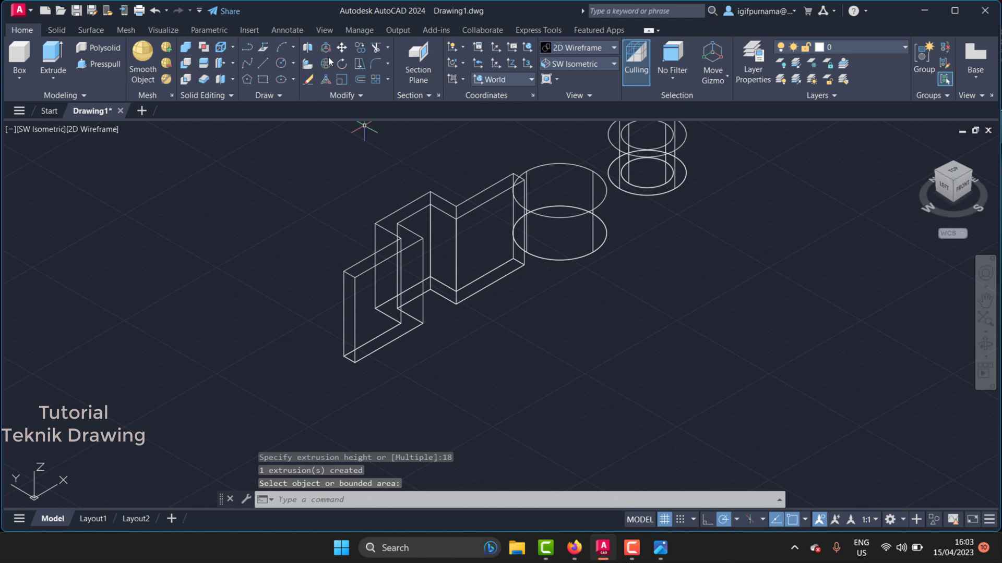
# - 3D-rotate the upright slotted block about a pivot point so it lies flat
pyautogui.click(325, 63)
pyautogui.click(407, 246)
pyautogui.click(376, 218)
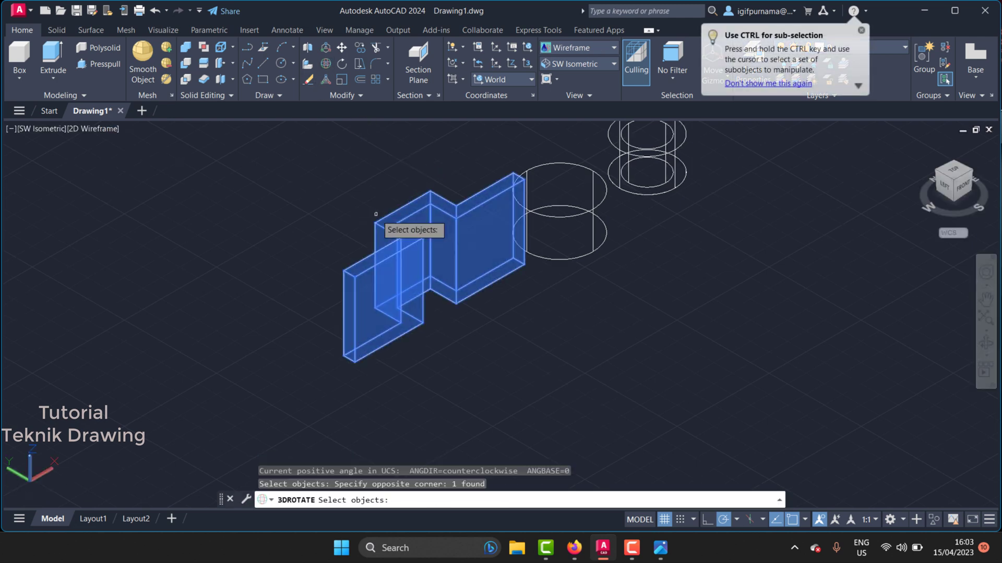
pyautogui.press('Return')
pyautogui.click(411, 225)
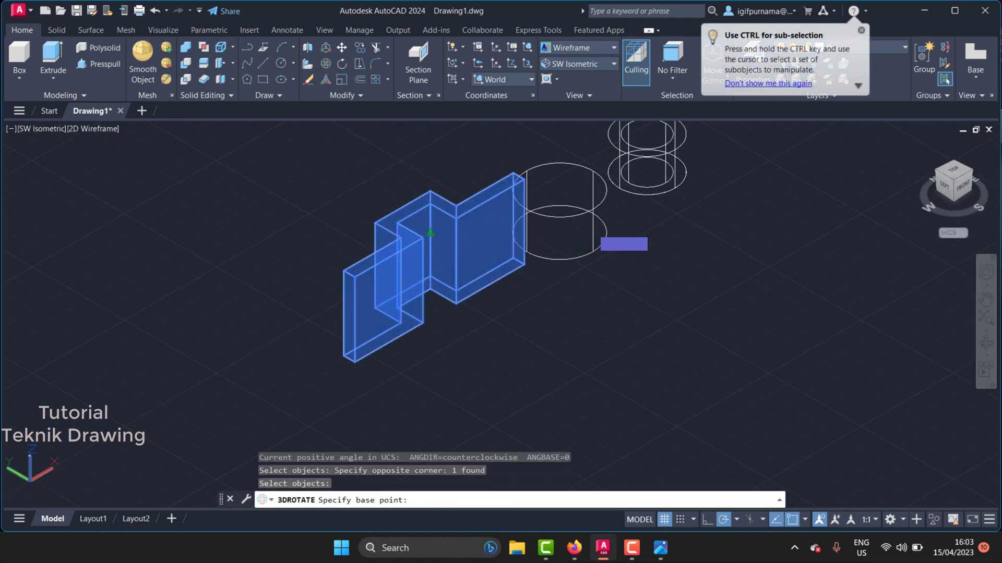
pyautogui.click(420, 151)
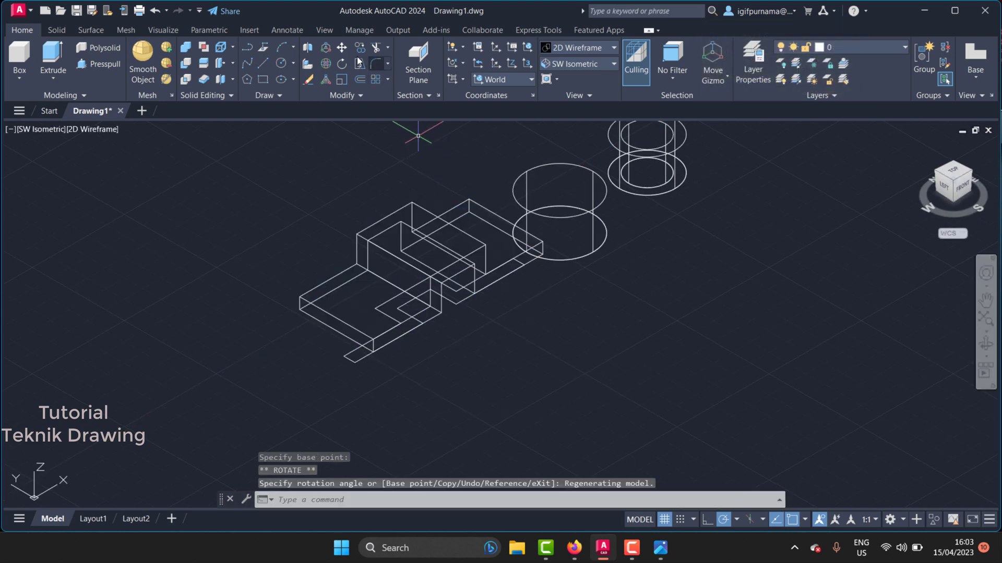
# - Move the flattened base block down to the lower right
pyautogui.click(341, 47)
pyautogui.click(391, 241)
pyautogui.click(379, 215)
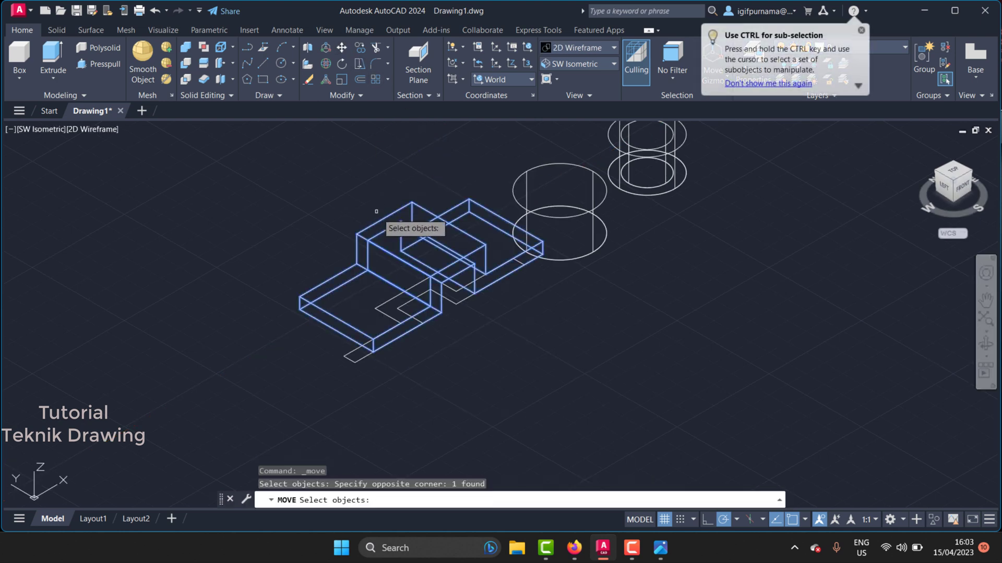
pyautogui.press('Return')
pyautogui.click(628, 295)
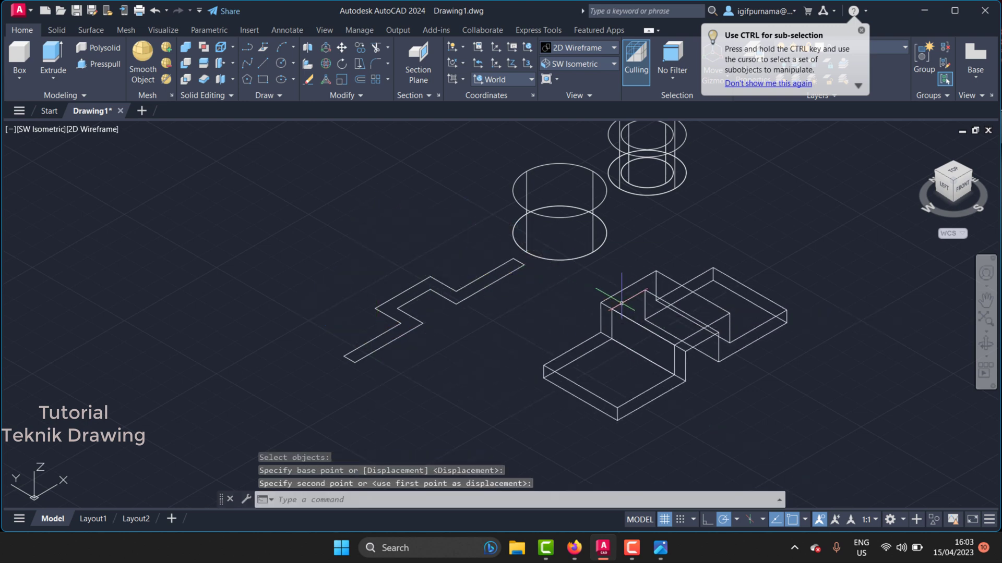
pyautogui.click(562, 46)
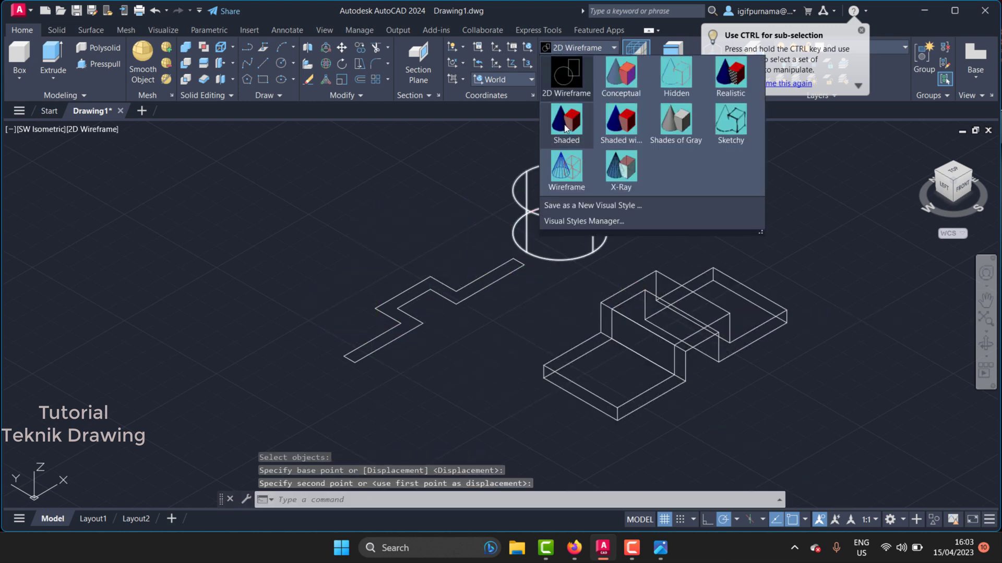
# - Turn off the background grid so the shaded solids show clearly
pyautogui.scroll(-3, 574, 313)
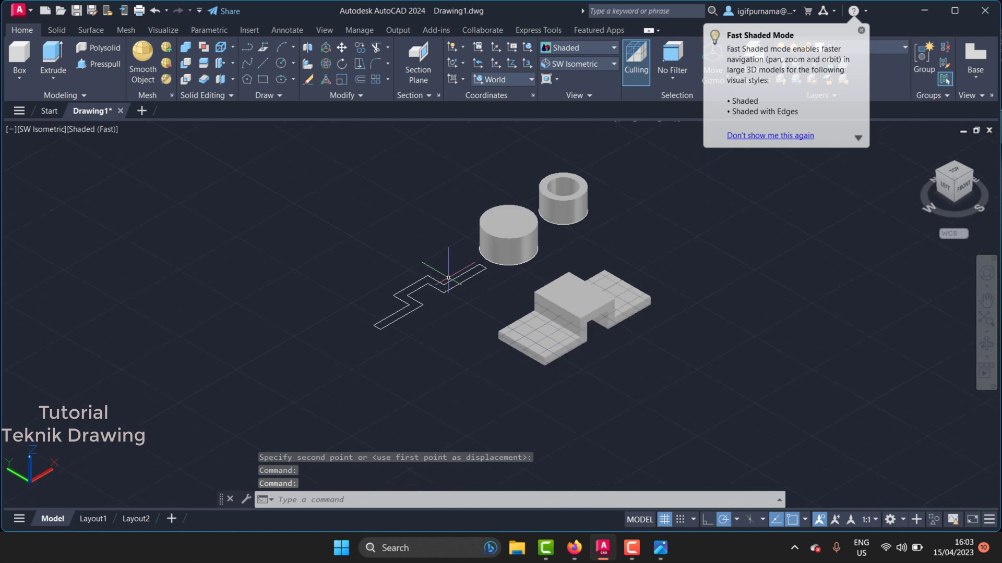
pyautogui.scroll(5, 798, 442)
pyautogui.click(665, 519)
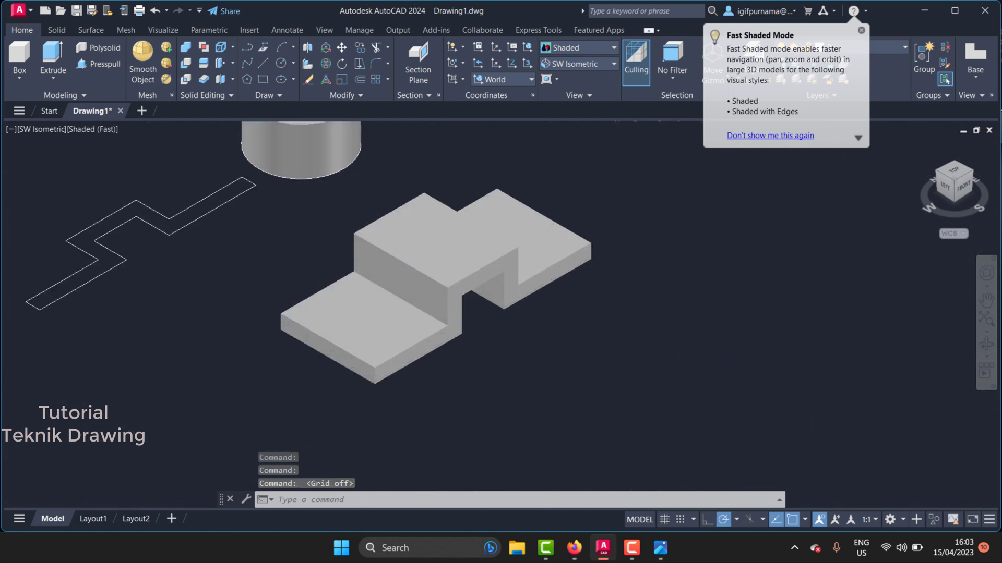
pyautogui.scroll(-3, 541, 212)
pyautogui.scroll(3, 551, 244)
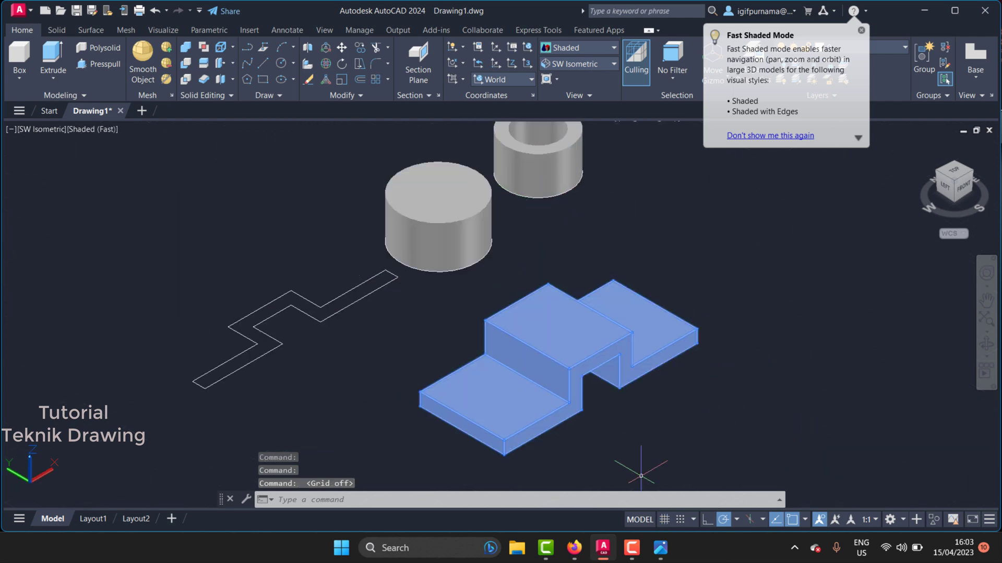
# - Check the reference drawing in Photos, then return to AutoCAD and select the solid cylinder
pyautogui.click(660, 547)
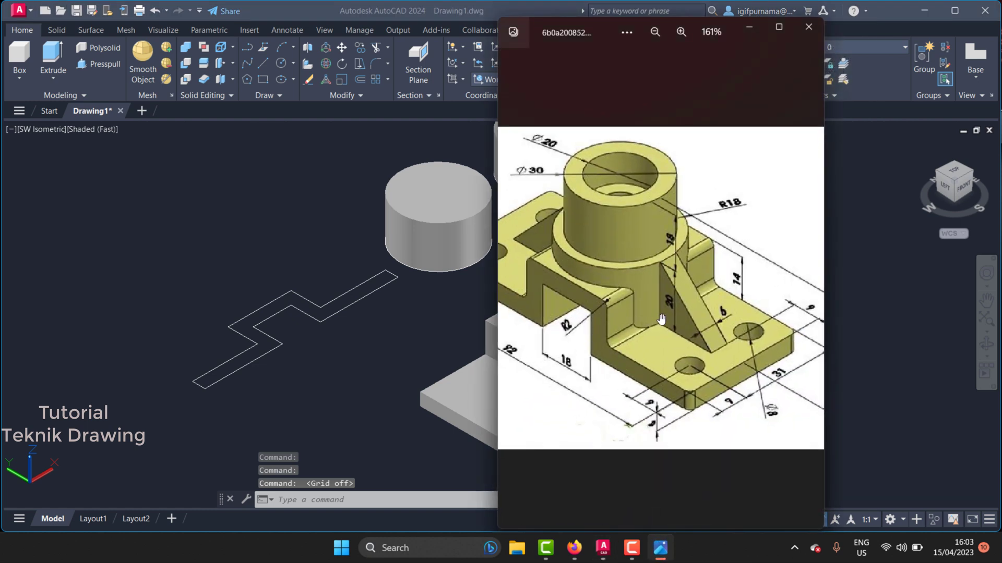
pyautogui.scroll(1, 661, 319)
pyautogui.scroll(-1, 668, 344)
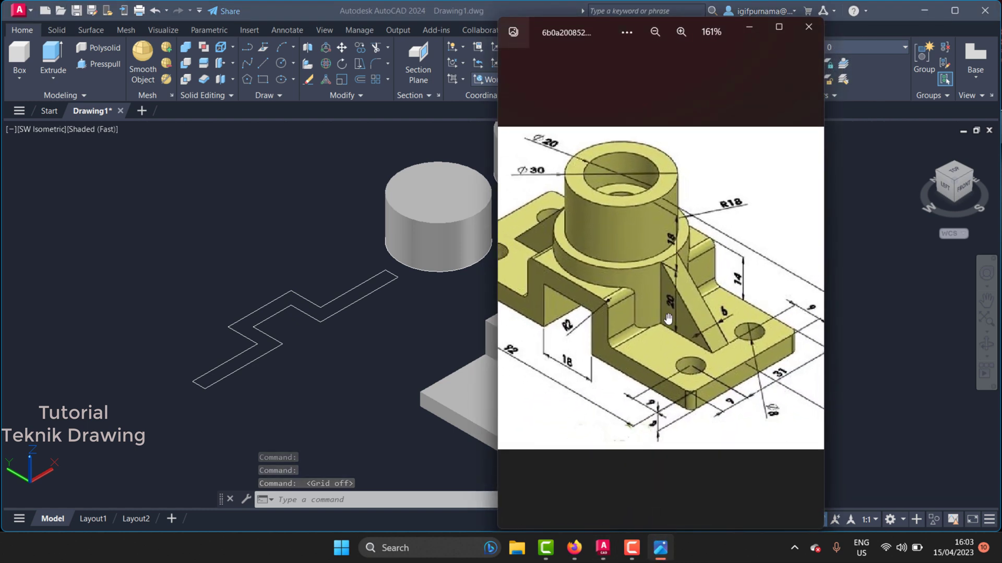
pyautogui.scroll(-1, 662, 313)
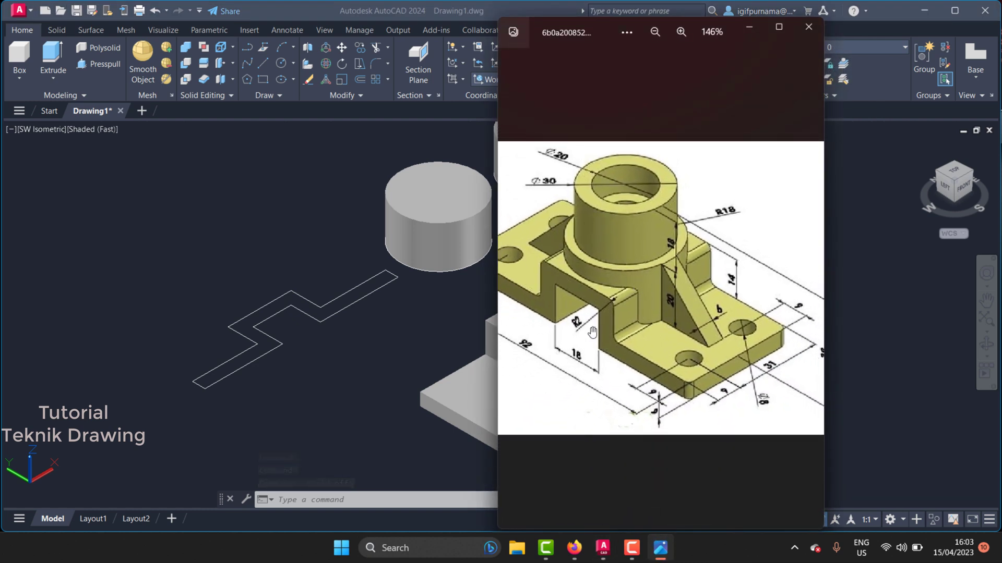
pyautogui.click(369, 349)
pyautogui.click(441, 206)
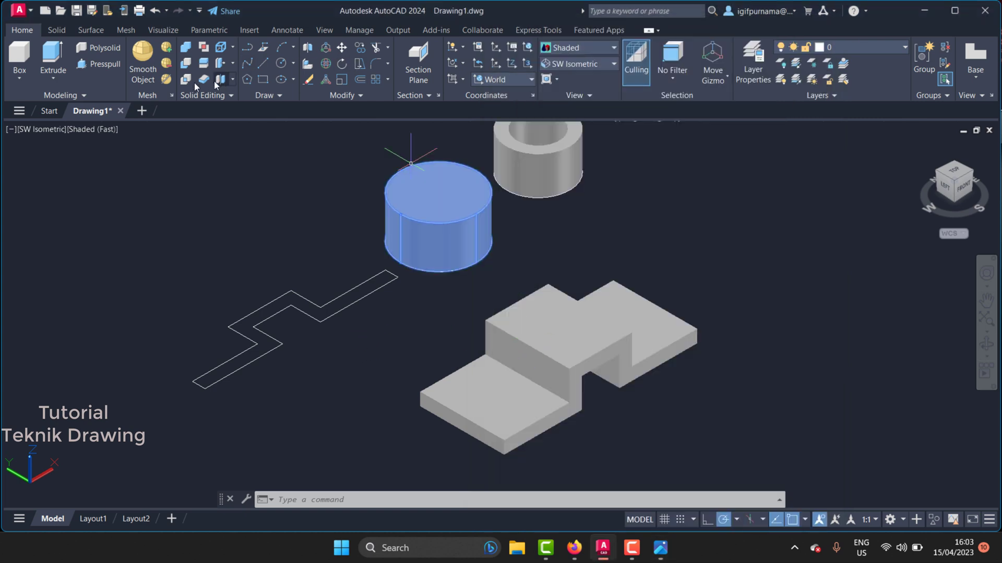
# - Draw a guide line from the rear plate edge midpoint to the front edge midpoint
pyautogui.click(263, 63)
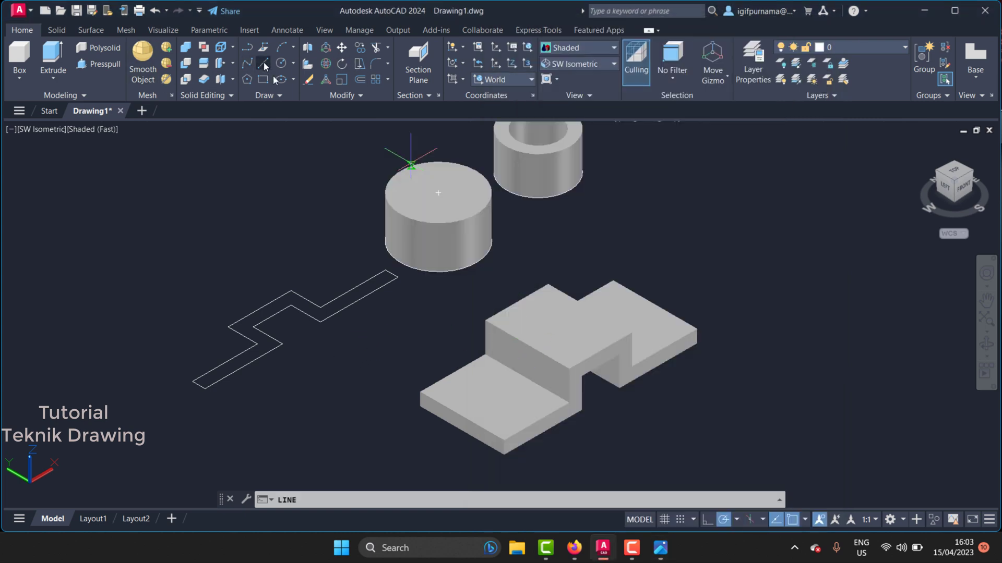
pyautogui.click(461, 416)
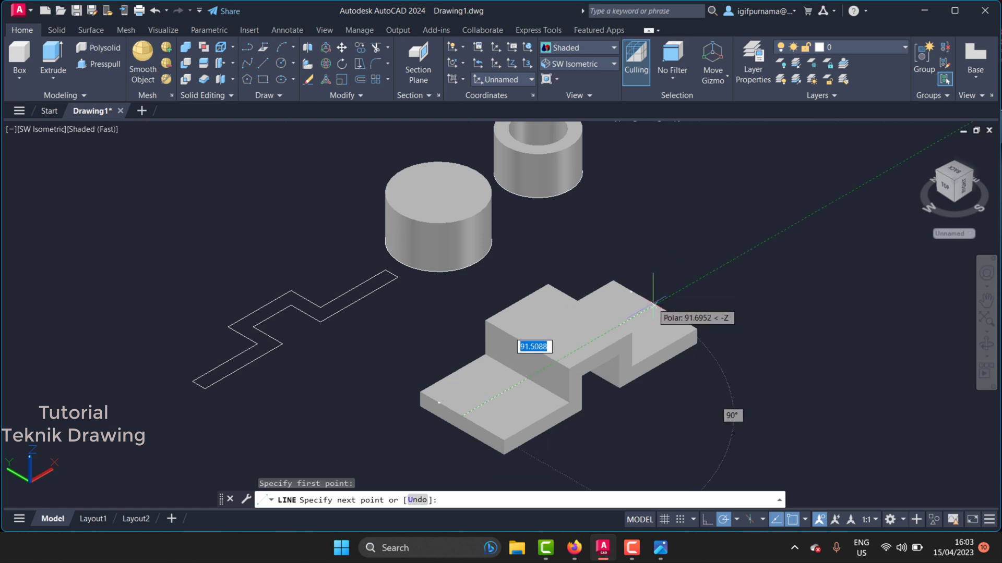
pyautogui.scroll(2, 658, 303)
pyautogui.scroll(2, 663, 305)
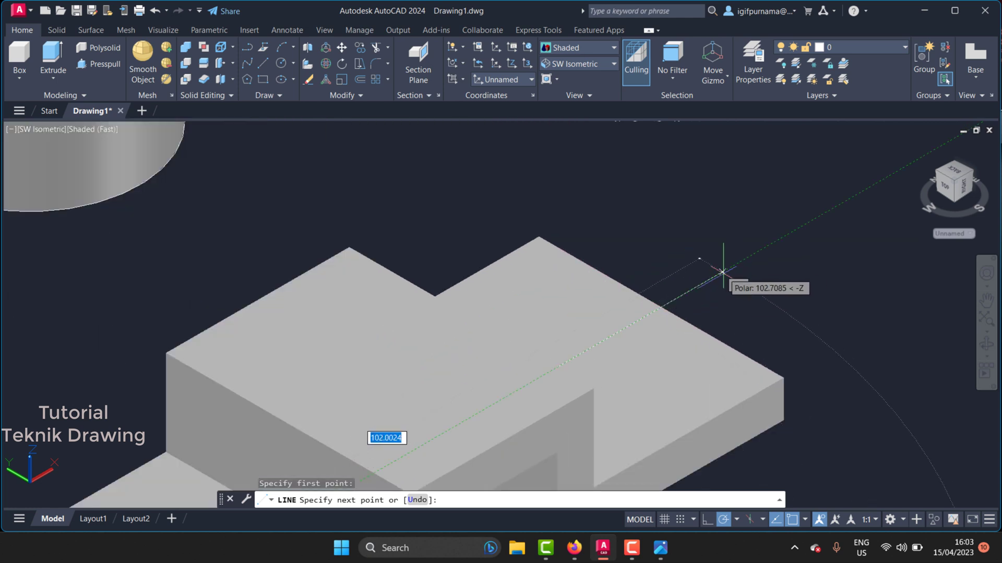
pyautogui.rightClick(661, 307)
pyautogui.click(678, 329)
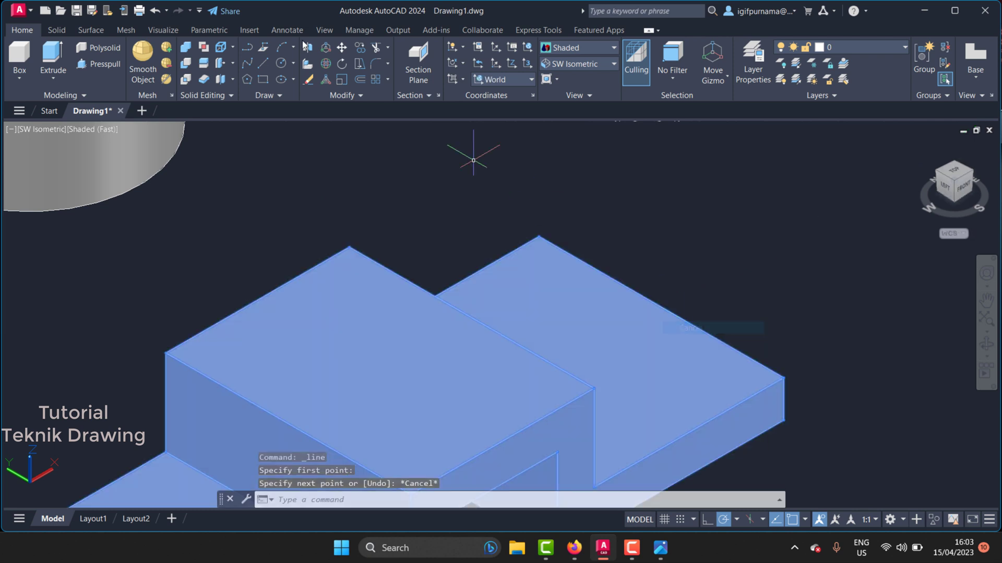
pyautogui.press('Return')
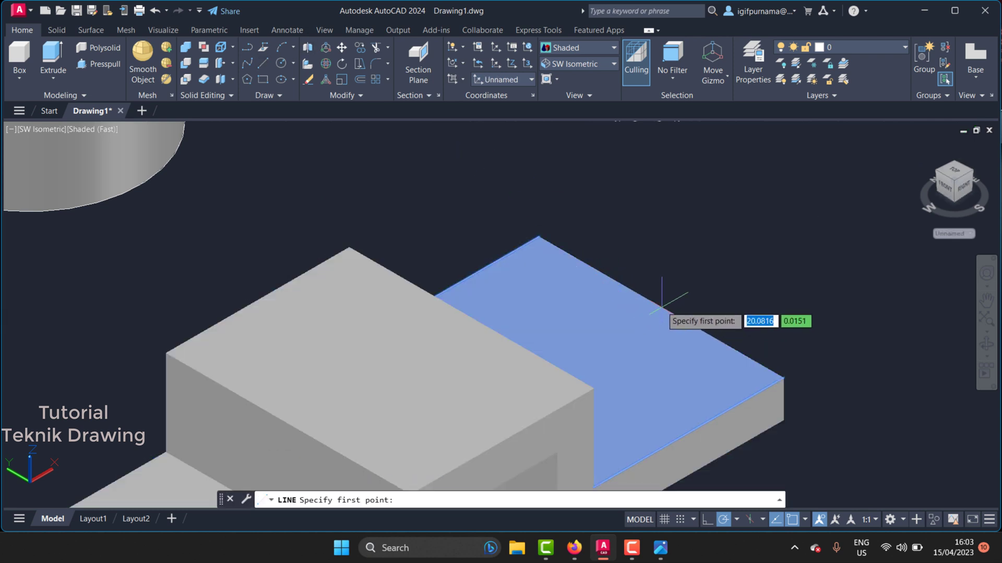
pyautogui.click(661, 304)
pyautogui.scroll(-5, 661, 304)
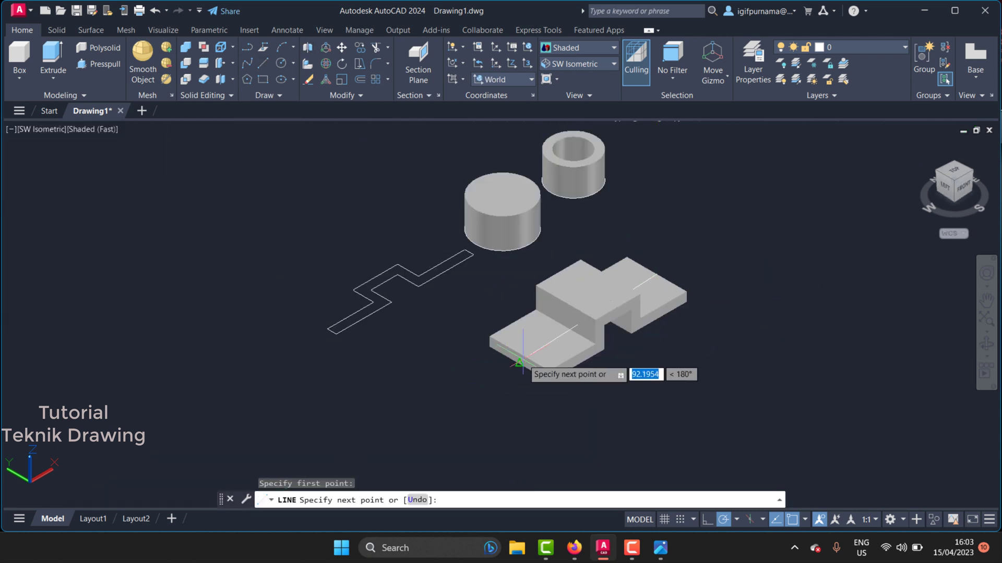
pyautogui.rightClick(519, 356)
pyautogui.click(543, 363)
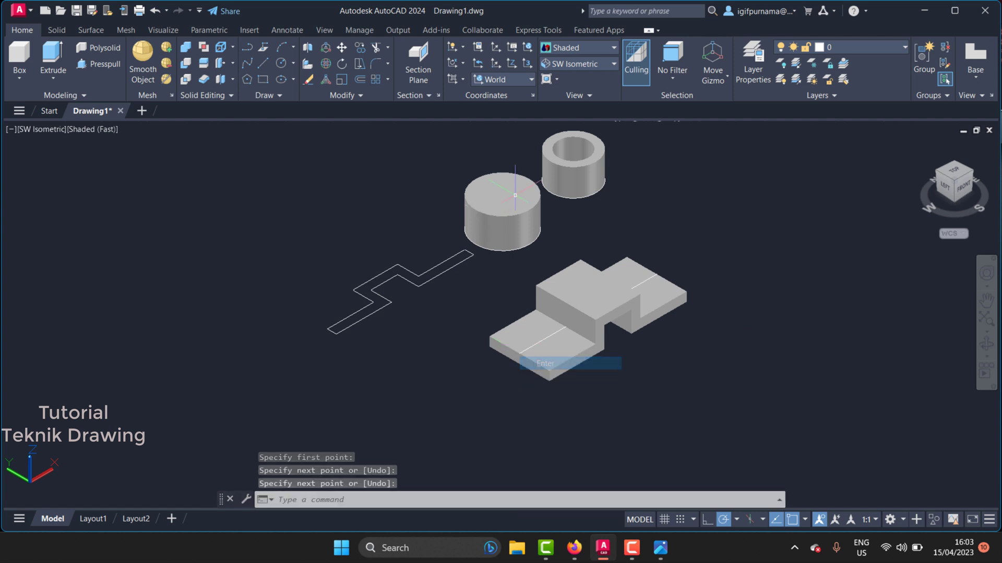
pyautogui.scroll(2, 517, 203)
# - Switch to 2D Wireframe and move the solid cylinder from its centre onto the base midline
pyautogui.click(563, 52)
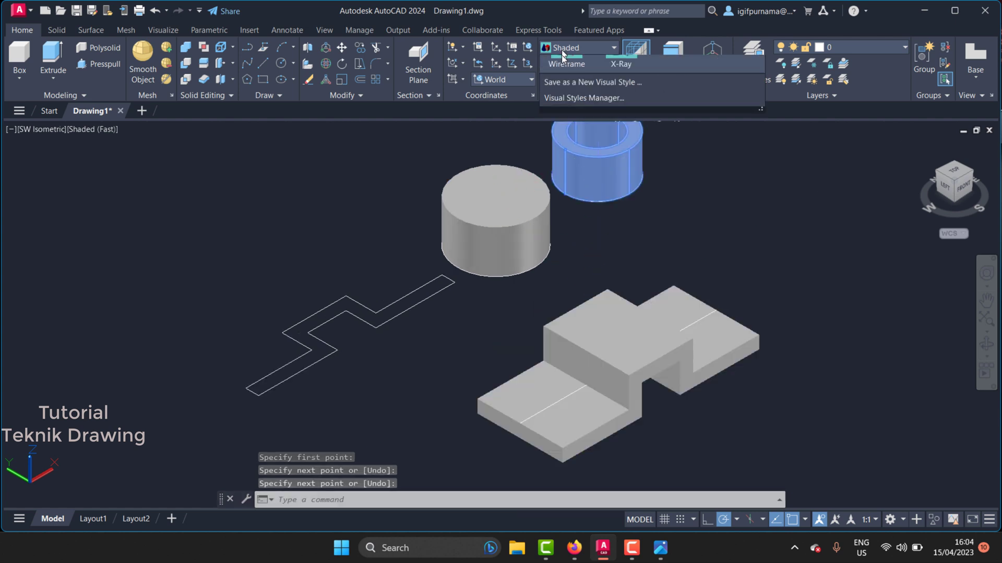
pyautogui.click(572, 78)
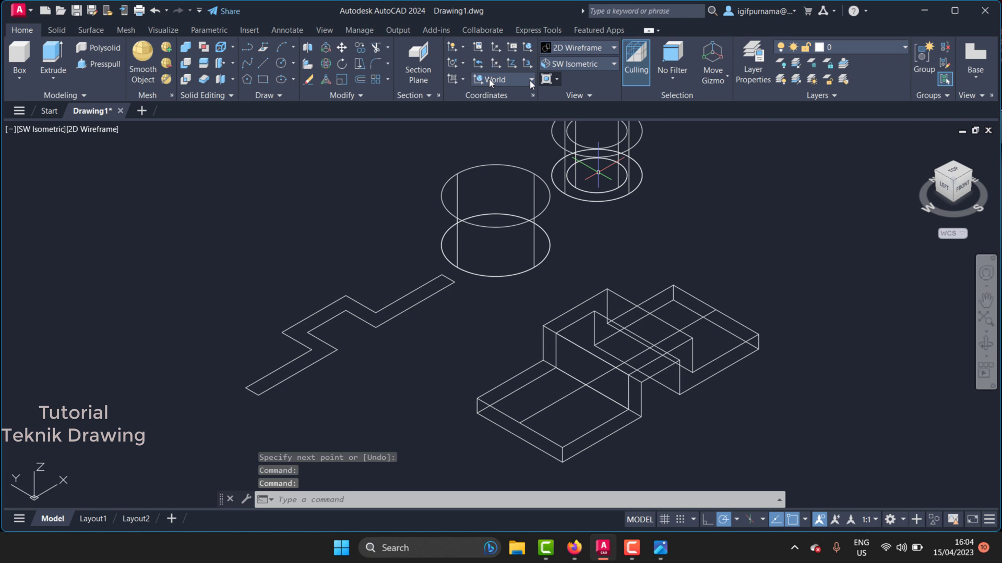
pyautogui.click(343, 48)
pyautogui.moveTo(501, 258); pyautogui.dragTo(529, 235)
pyautogui.press('Return')
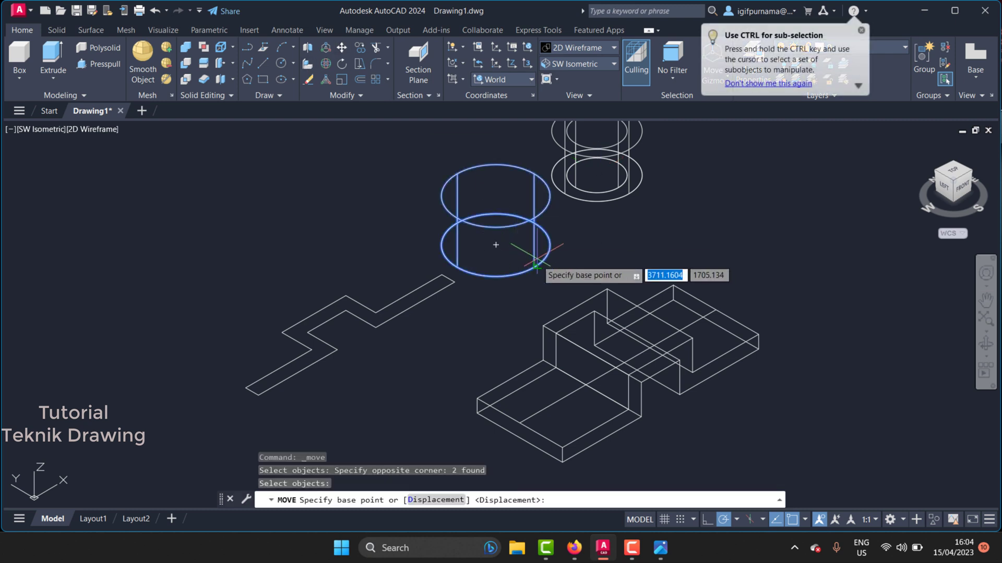
pyautogui.click(496, 245)
pyautogui.scroll(4, 626, 387)
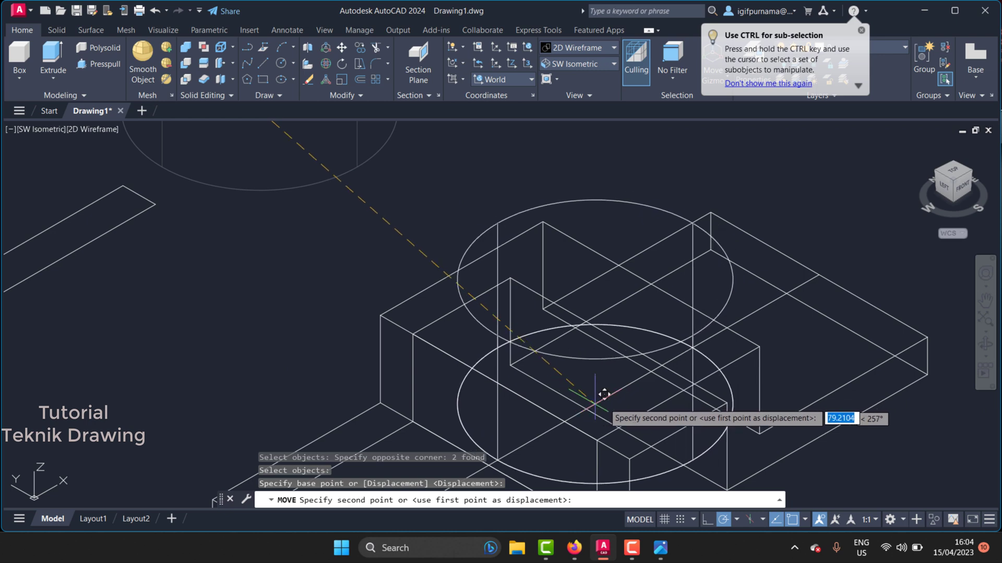
pyautogui.scroll(-3, 632, 381)
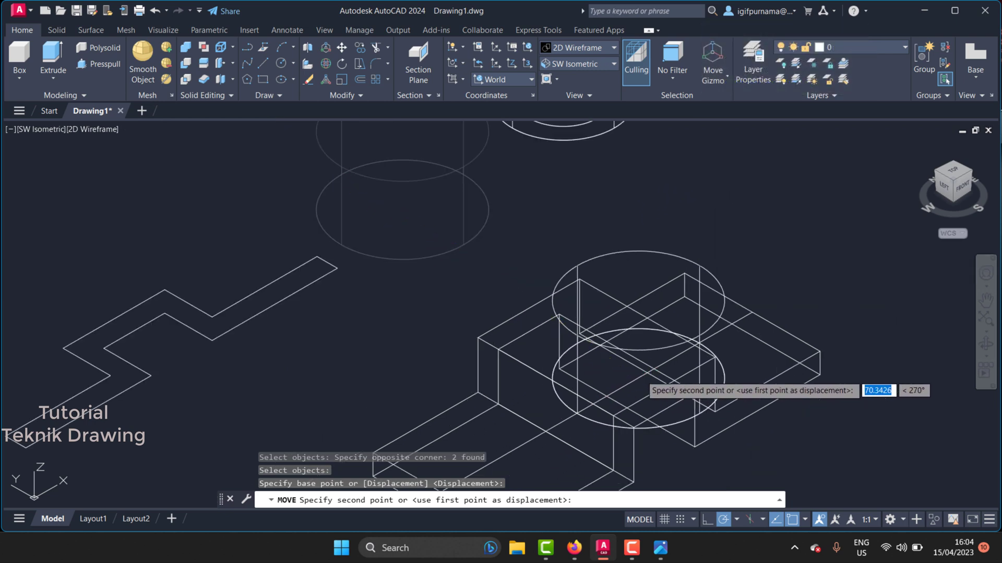
pyautogui.click(607, 387)
# - Orbit to inspect the placed cylinder and bring up the reference drawing in Photos
pyautogui.keyDown('shift'); pyautogui.moveTo(568, 242); pyautogui.dragTo(786, 193, button='middle'); pyautogui.keyUp('shift')
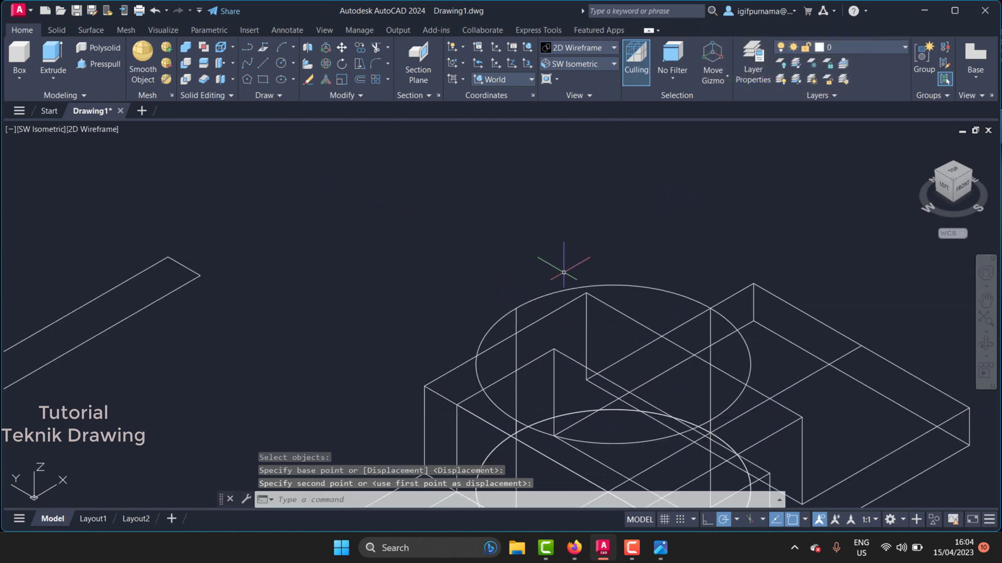
pyautogui.click(660, 547)
pyautogui.scroll(-2, 675, 240)
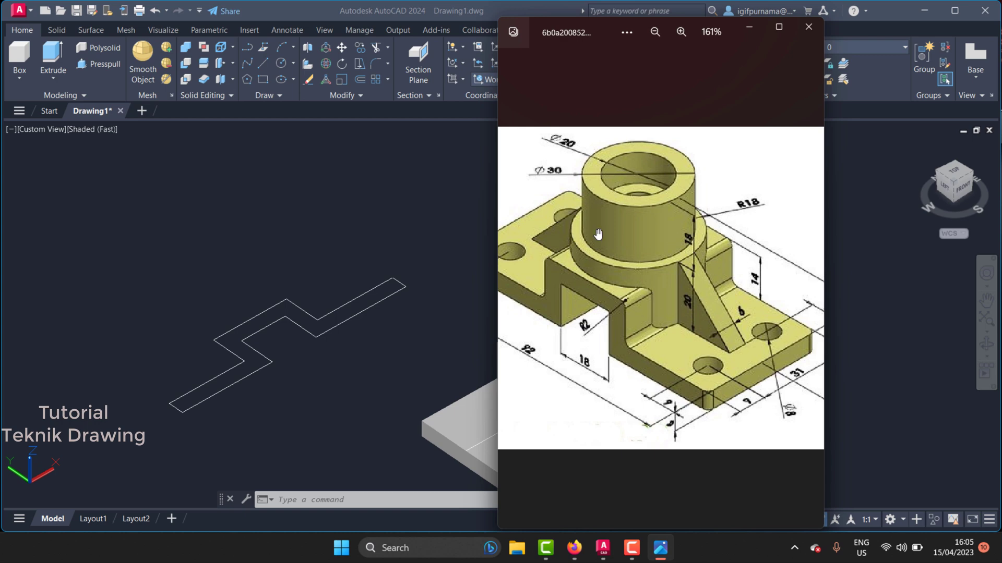
# - Zoom the reference drawing to 214% and pan across to its right side
pyautogui.scroll(2, 629, 295)
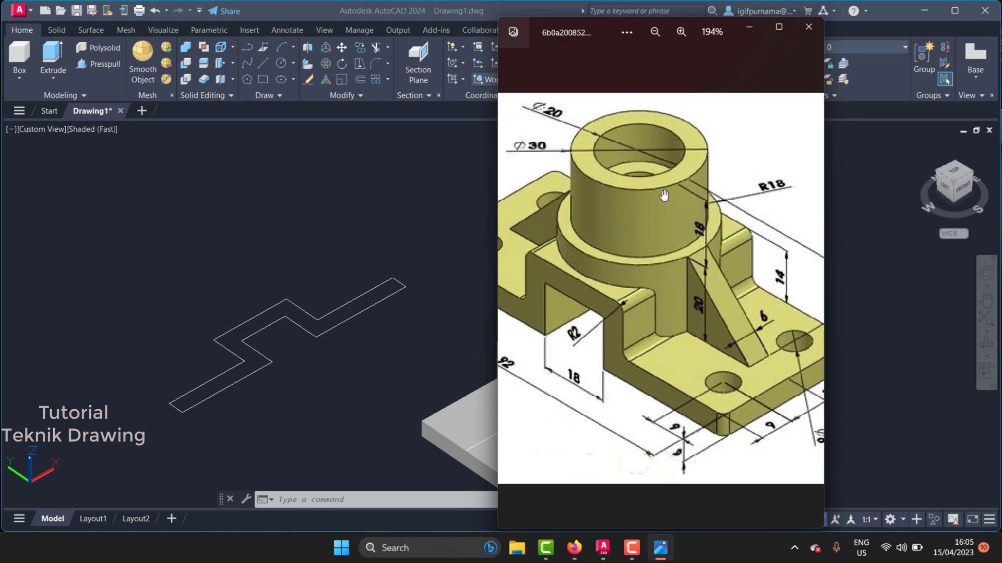
pyautogui.scroll(2, 618, 167)
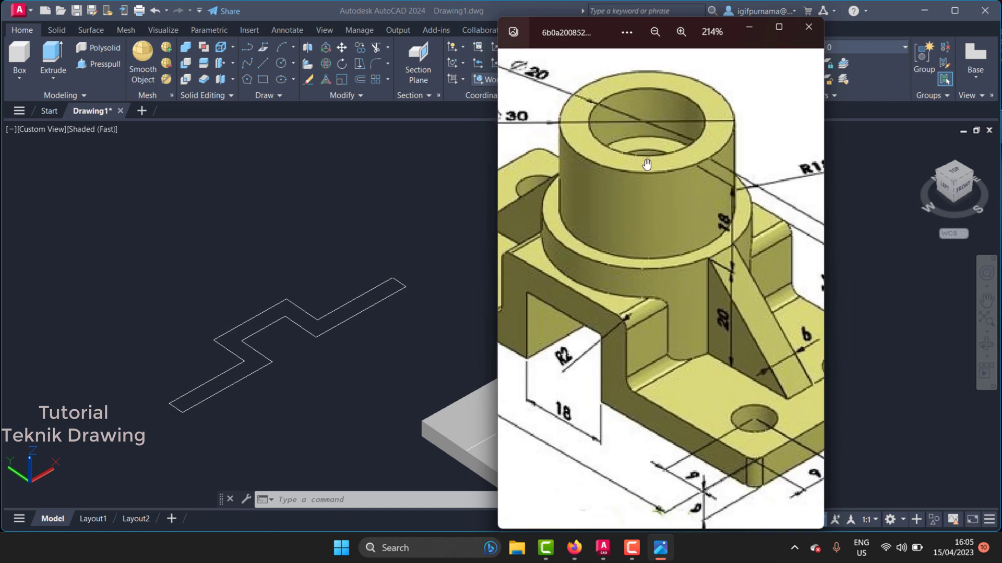
pyautogui.scroll(-3, 648, 157)
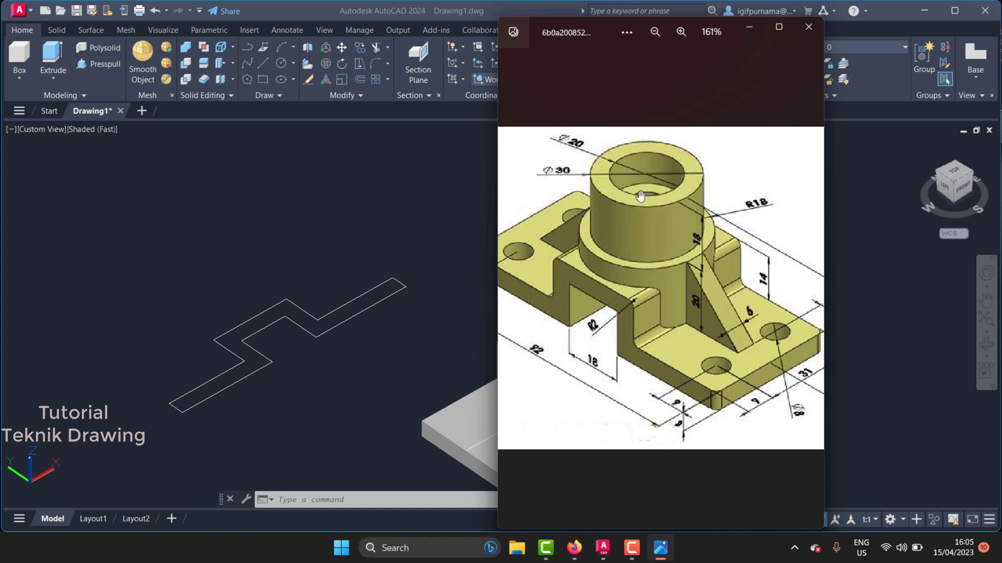
pyautogui.scroll(2, 641, 195)
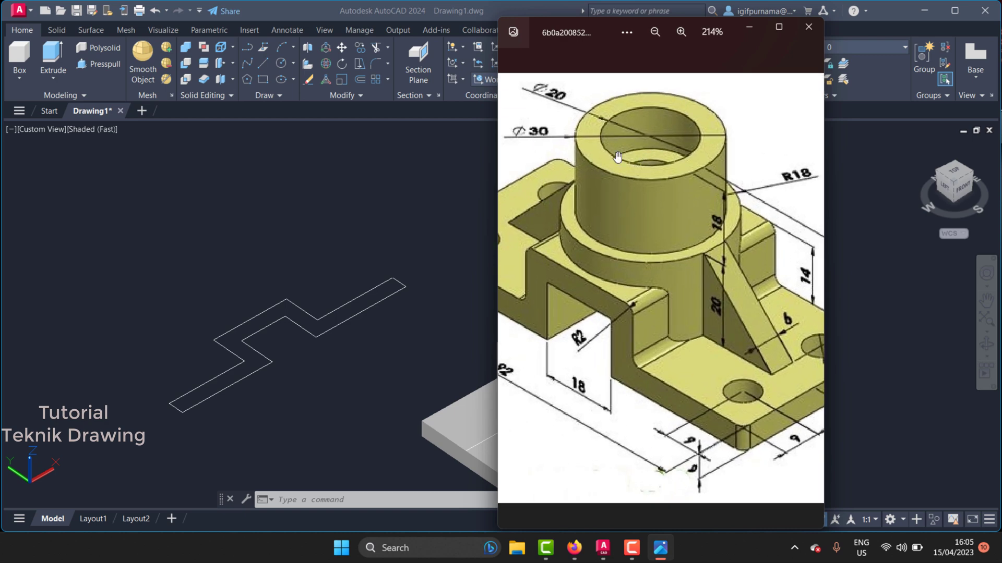
pyautogui.moveTo(617, 157); pyautogui.dragTo(539, 331)
# - Back in AutoCAD, move the hollow tube onto the base's round boss
pyautogui.click(455, 275)
pyautogui.scroll(-1, 500, 208)
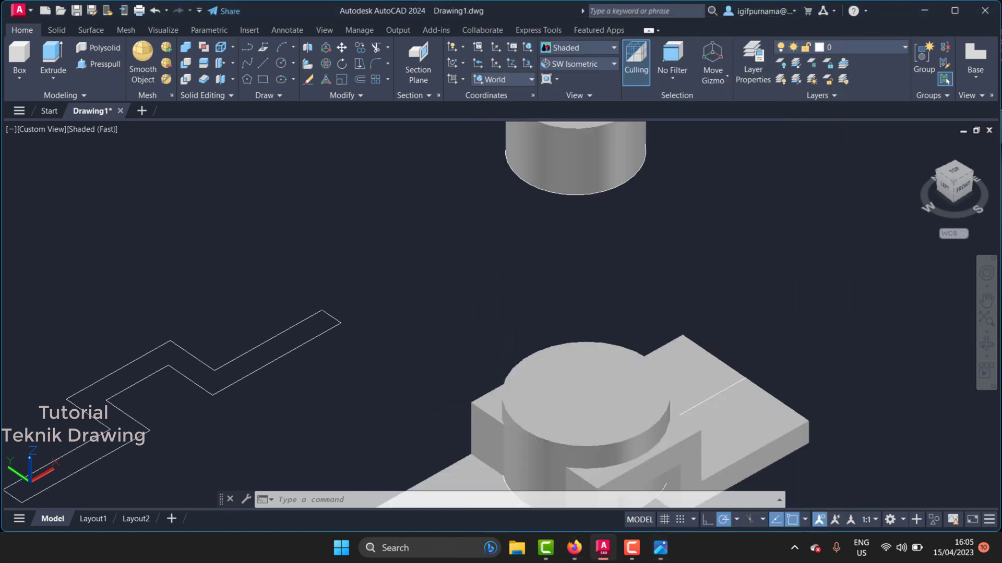
pyautogui.scroll(-1, 527, 222)
pyautogui.click(342, 47)
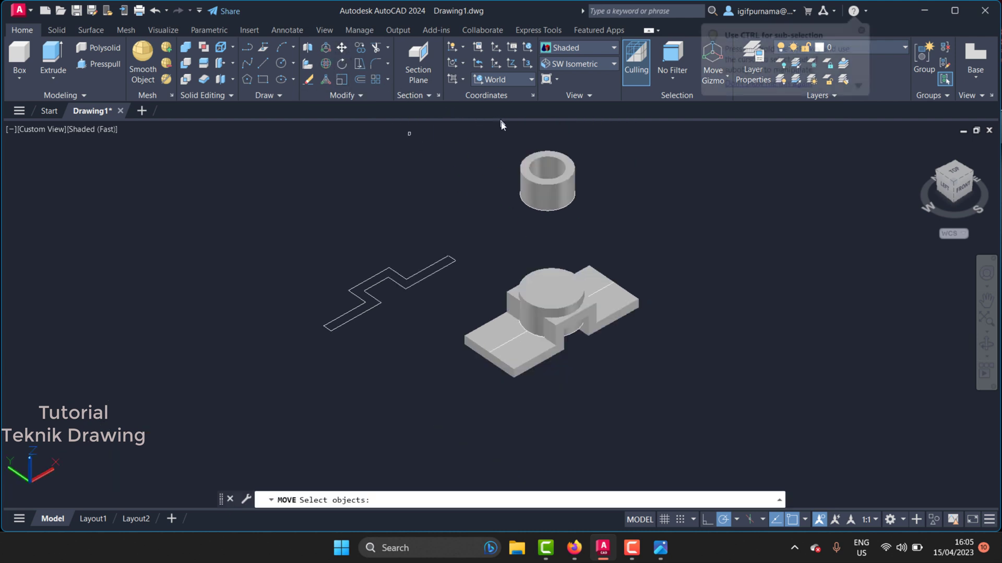
pyautogui.click(559, 173)
pyautogui.scroll(3, 560, 173)
pyautogui.press('Return')
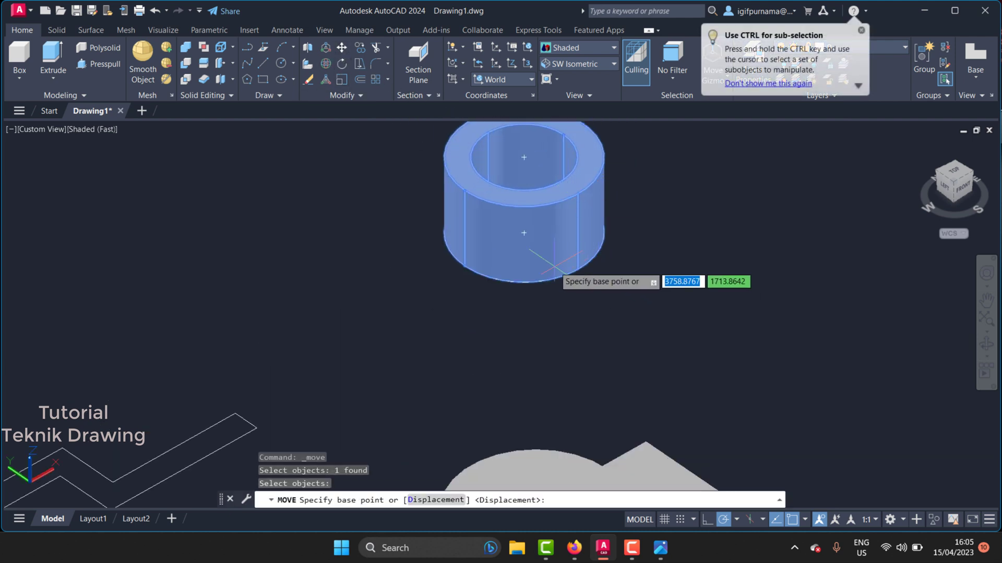
pyautogui.click(525, 221)
pyautogui.scroll(-3, 533, 221)
pyautogui.scroll(2, 600, 285)
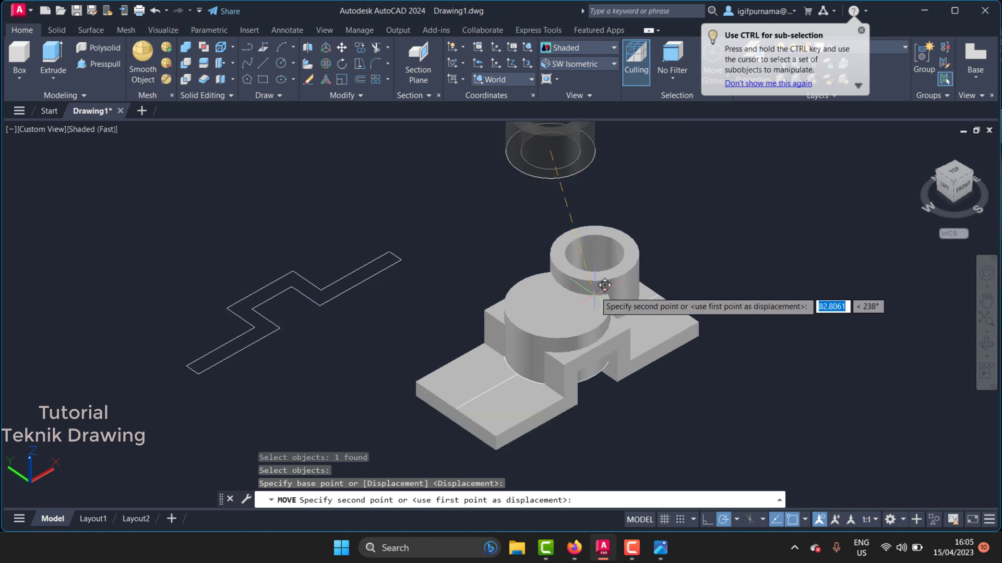
pyautogui.scroll(1, 616, 290)
pyautogui.click(549, 298)
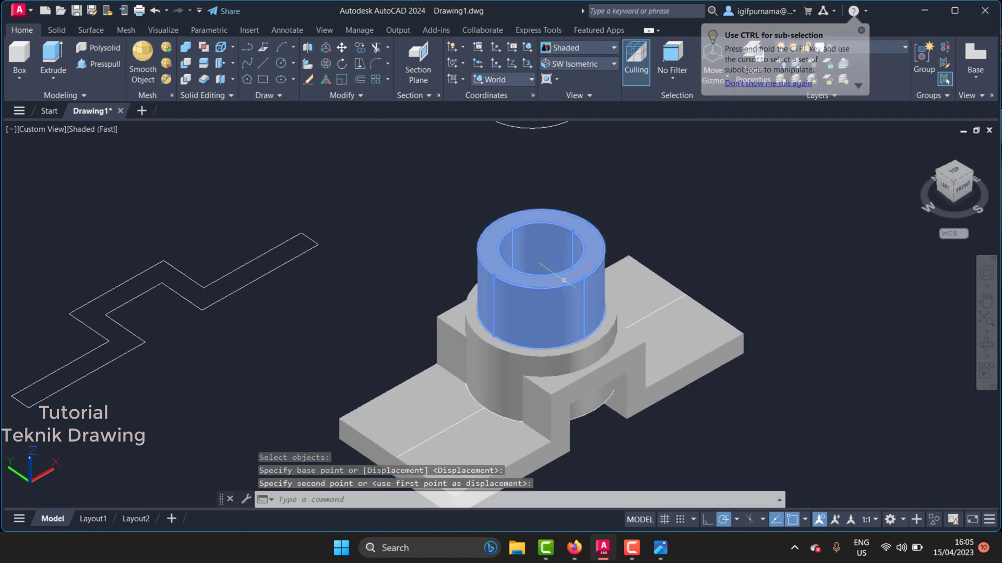
# - Union all five solids into one part using a crossing window
pyautogui.click(185, 49)
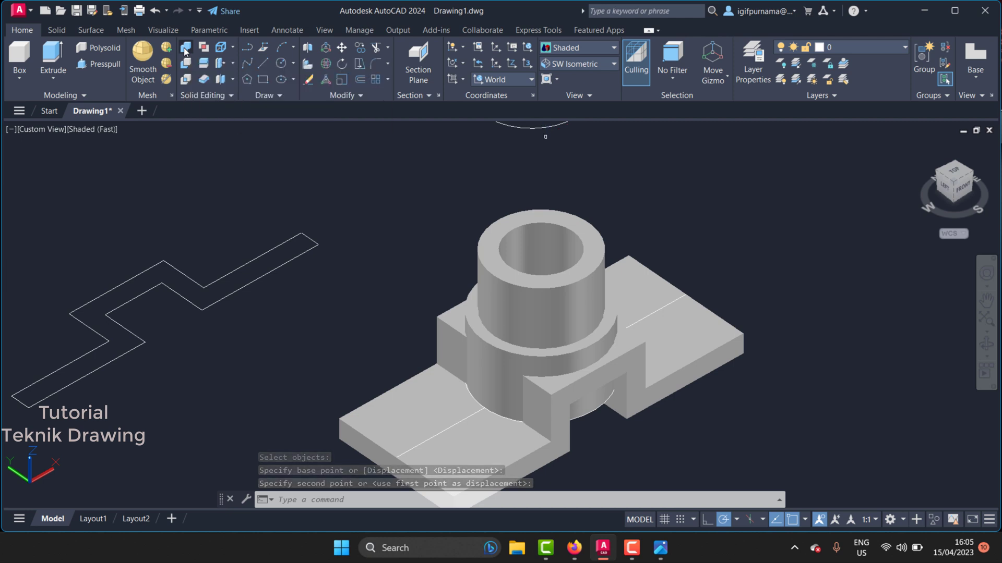
pyautogui.click(756, 431)
pyautogui.click(430, 278)
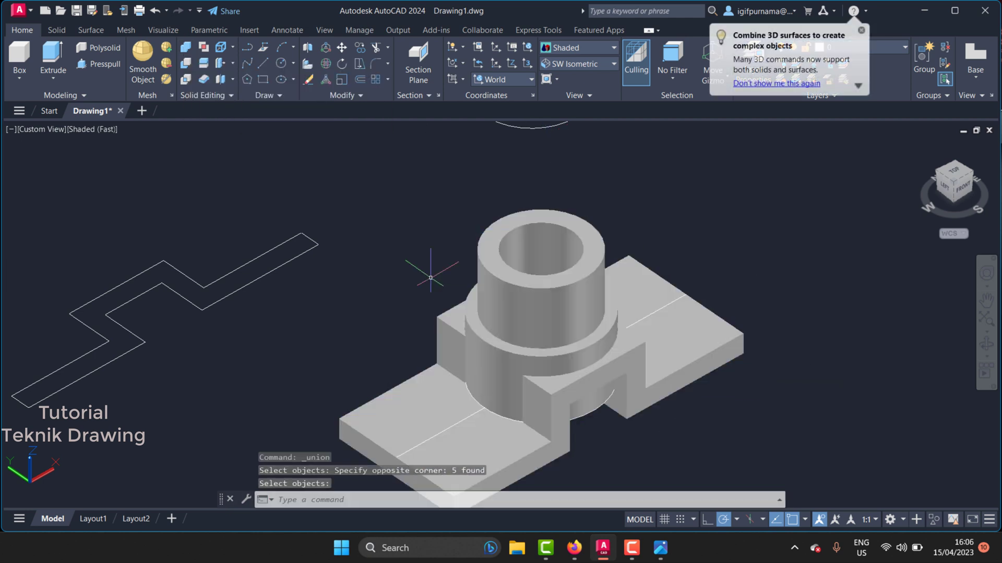
pyautogui.press('Return')
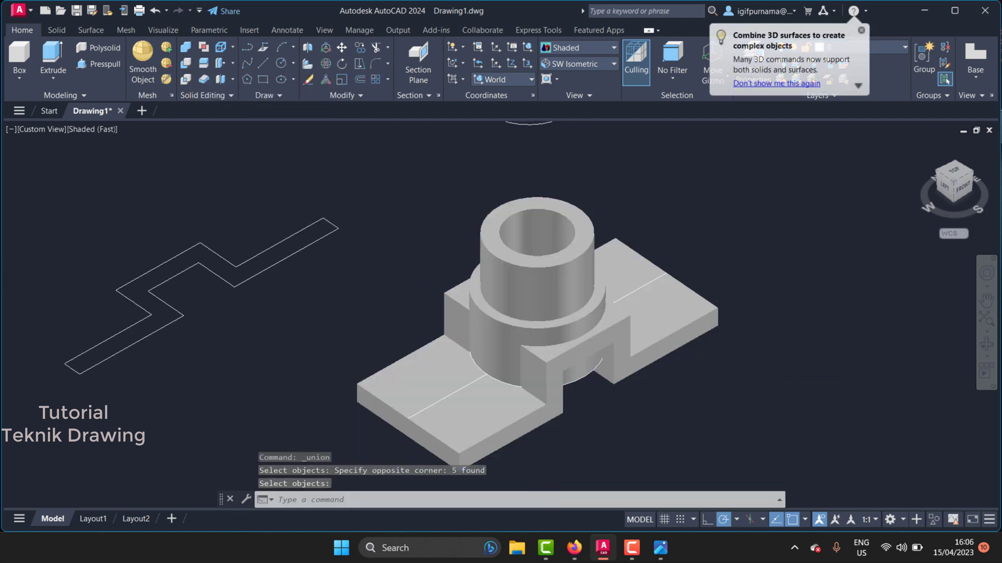
# - Start a box solid with its first corner at the slot corner
pyautogui.scroll(3, 584, 360)
pyautogui.click(22, 86)
pyautogui.click(27, 101)
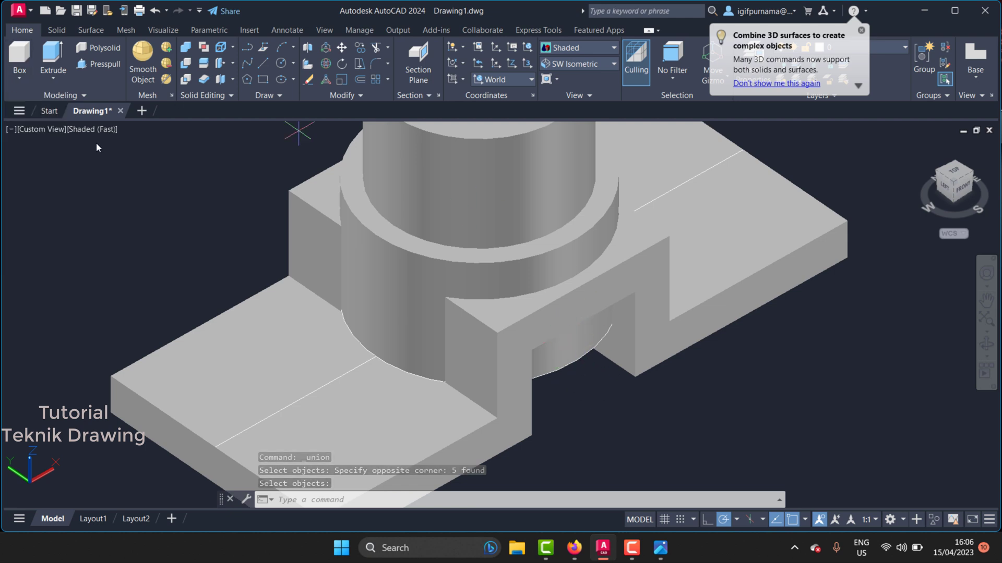
pyautogui.click(532, 435)
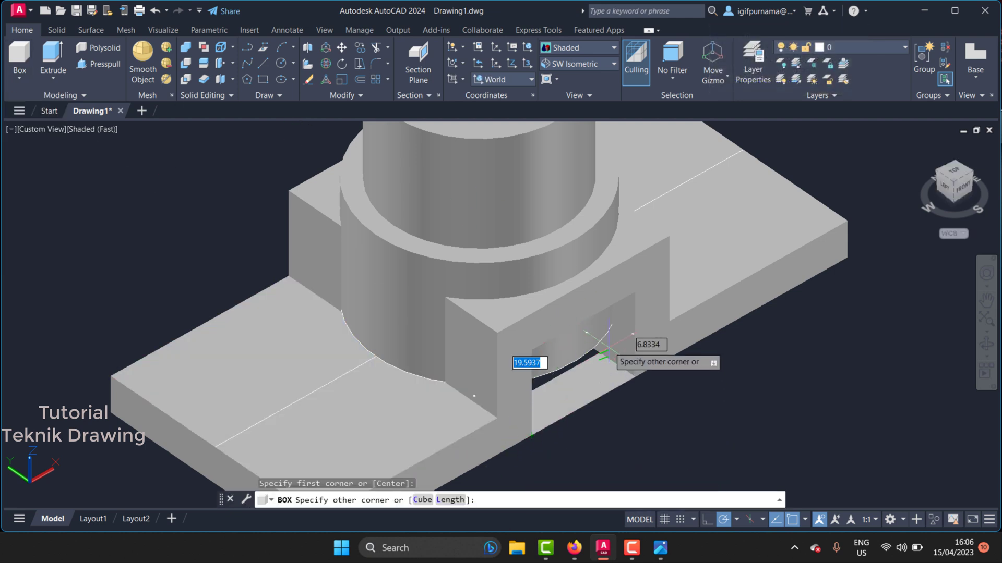
# - Complete the box across the slot opening with its opposite corner and height
pyautogui.click(634, 372)
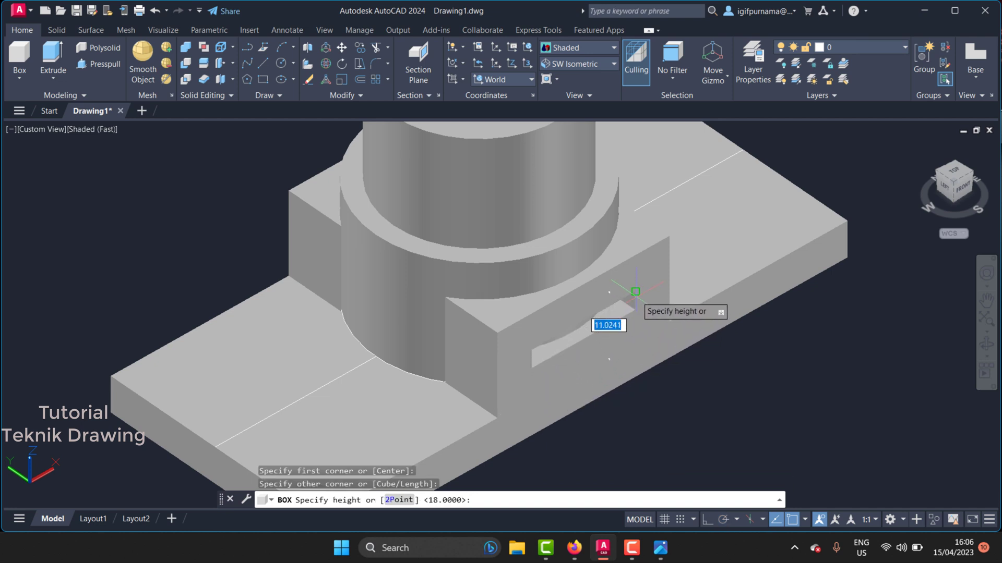
pyautogui.click(634, 312)
pyautogui.click(604, 341)
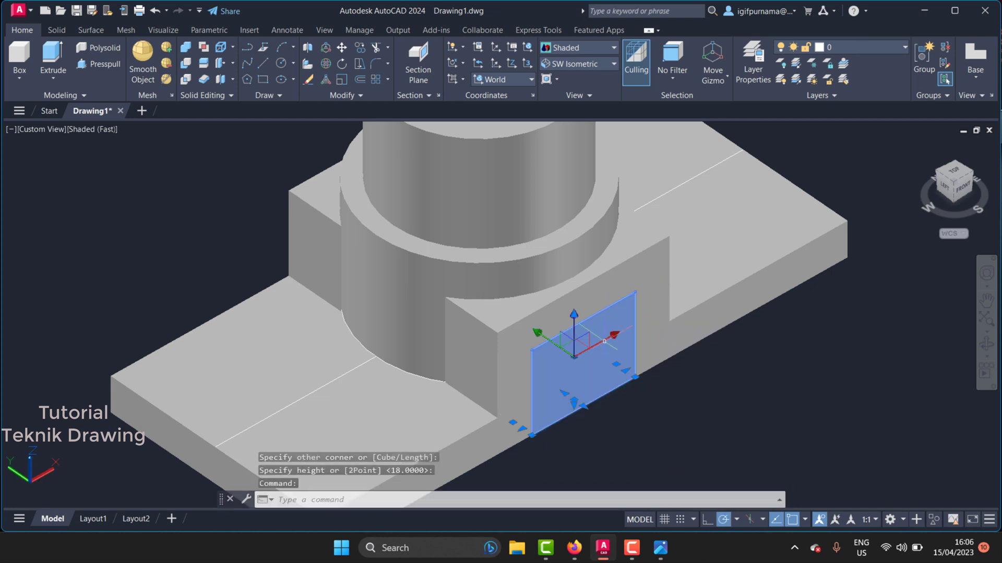
pyautogui.click(564, 393)
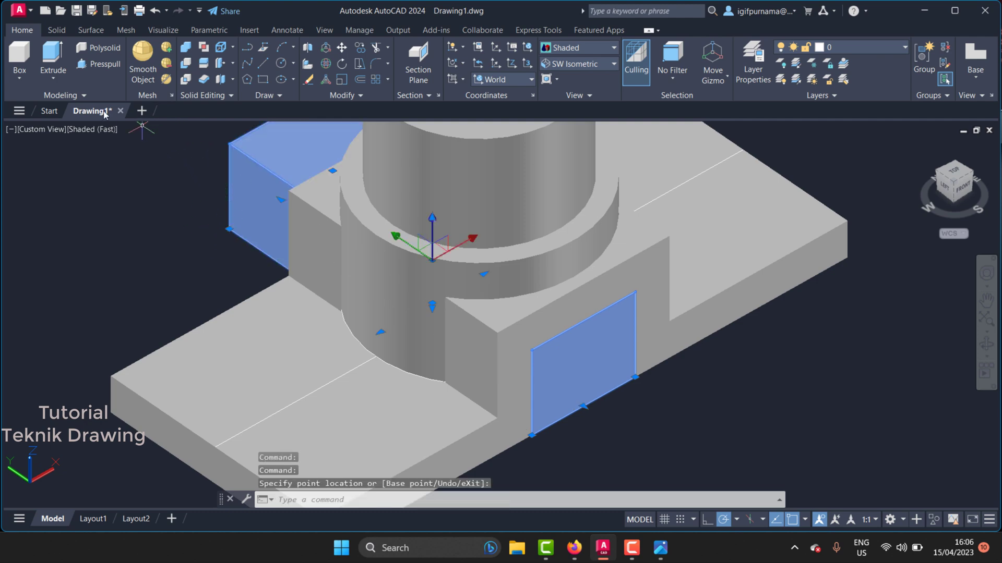
# - Subtract the box from the bracket to open the slot through the base
pyautogui.click(186, 71)
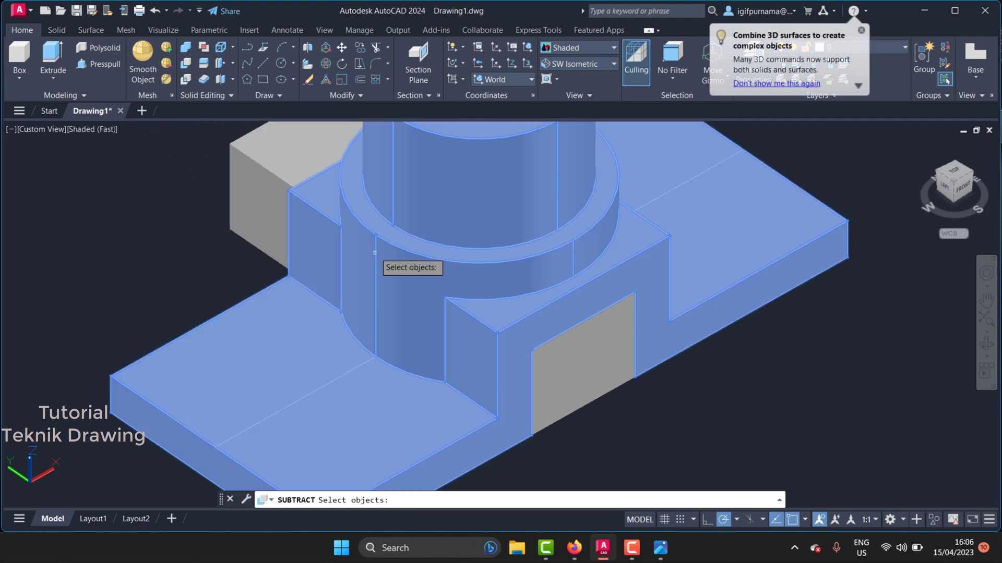
pyautogui.click(373, 261)
pyautogui.press('Return')
pyautogui.click(251, 185)
pyautogui.press('Return')
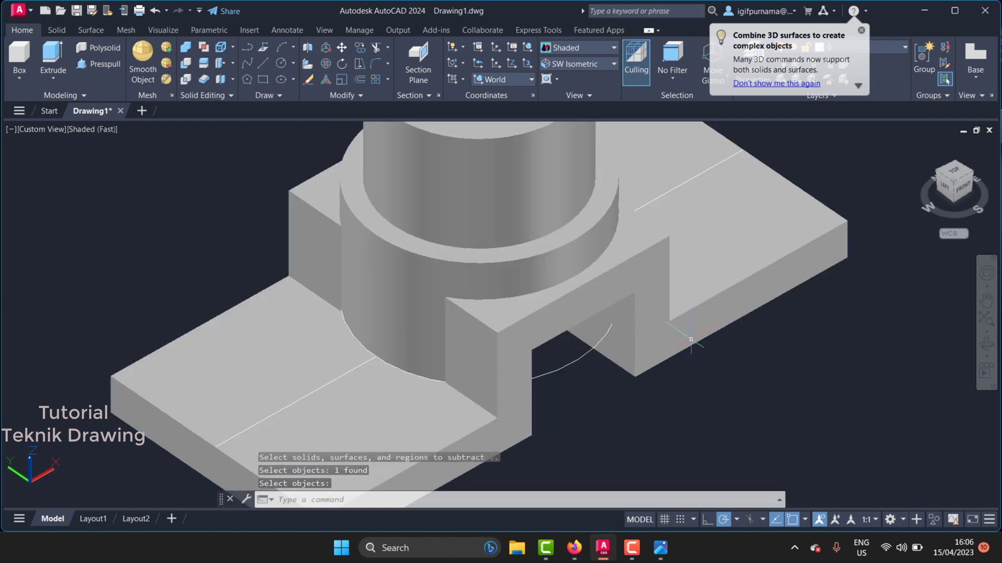
# - Orbit the part to inspect the opened slot from the front
pyautogui.click(986, 331)
pyautogui.click(876, 304)
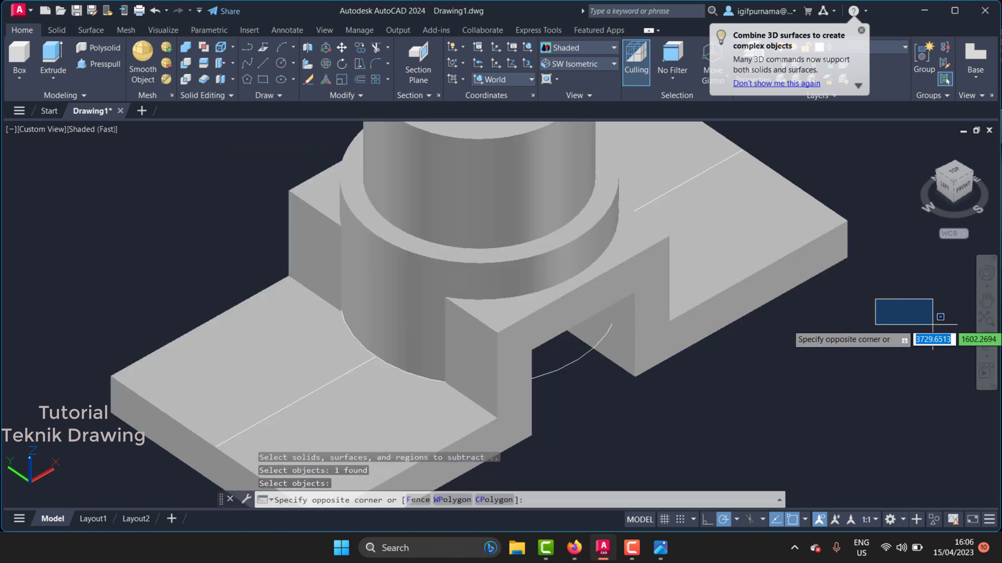
pyautogui.click(986, 344)
pyautogui.moveTo(609, 315)
pyautogui.mouseDown()
pyautogui.moveTo(533, 244)
pyautogui.moveTo(562, 345)
pyautogui.moveTo(630, 241)
pyautogui.mouseUp()
# - Exit the orbit and glance at the reference drawing in Photos
pyautogui.rightClick(630, 241)
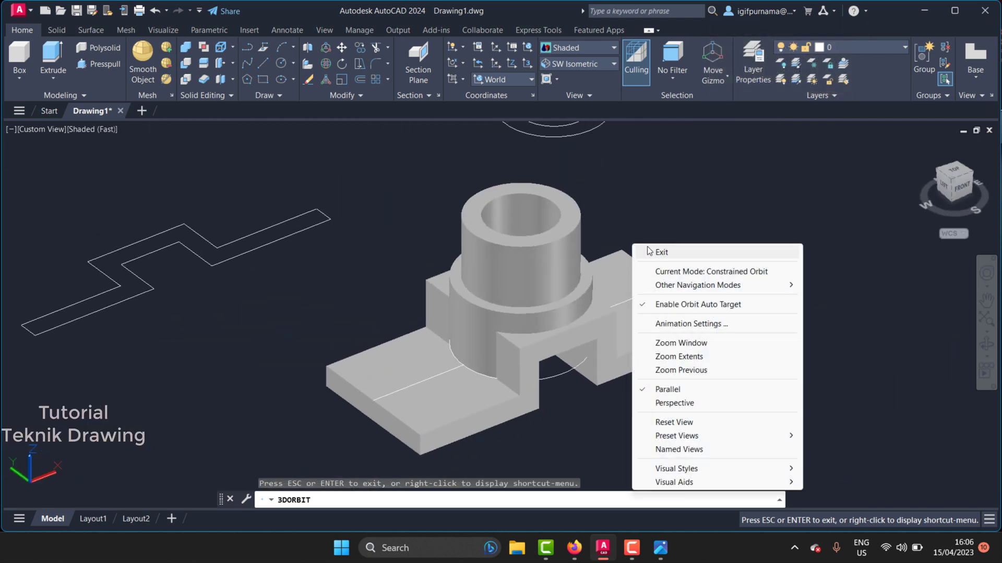
pyautogui.click(647, 252)
pyautogui.click(659, 556)
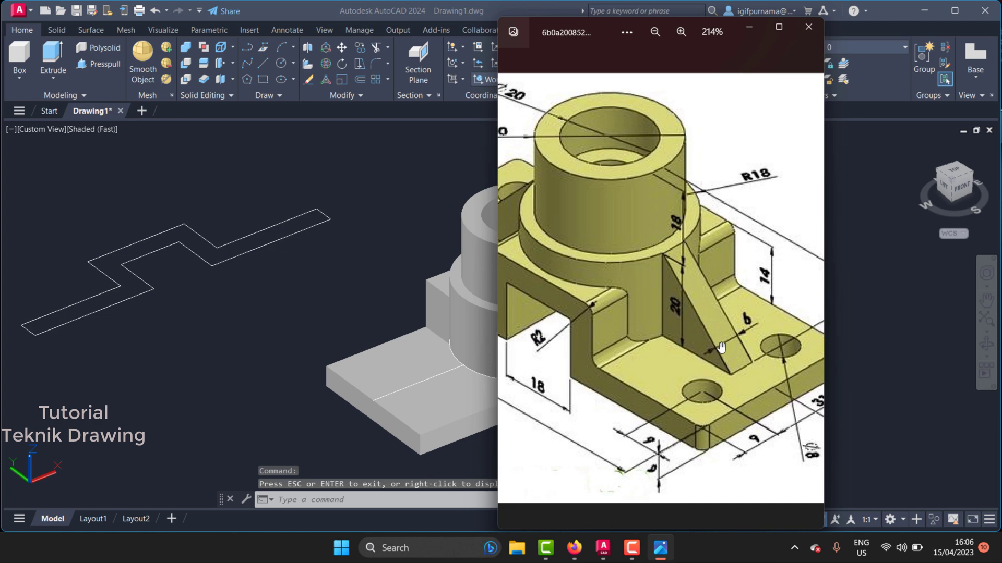
pyautogui.click(288, 300)
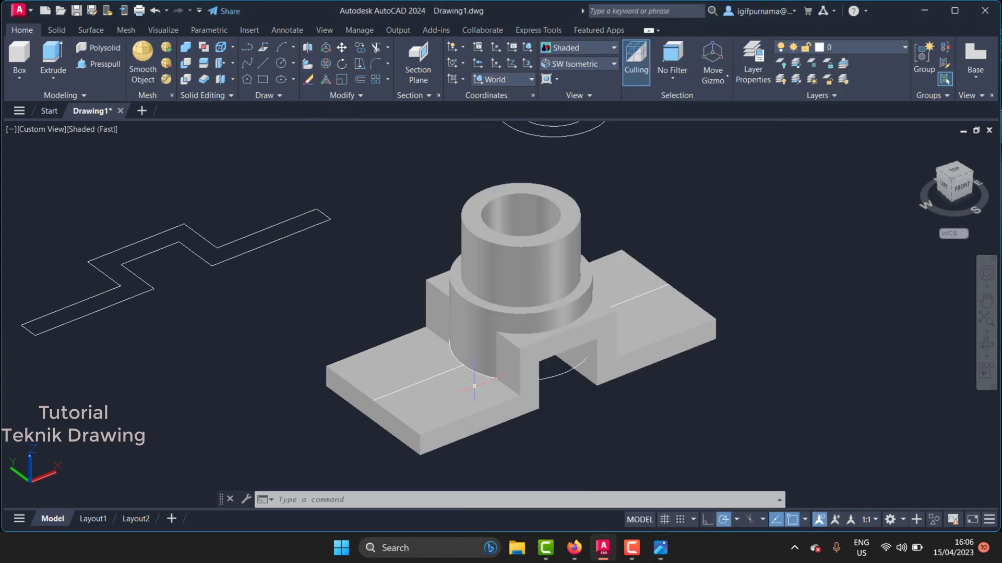
# - Move the bracket solid away from the leftover 2D sketches
pyautogui.click(342, 47)
pyautogui.click(531, 263)
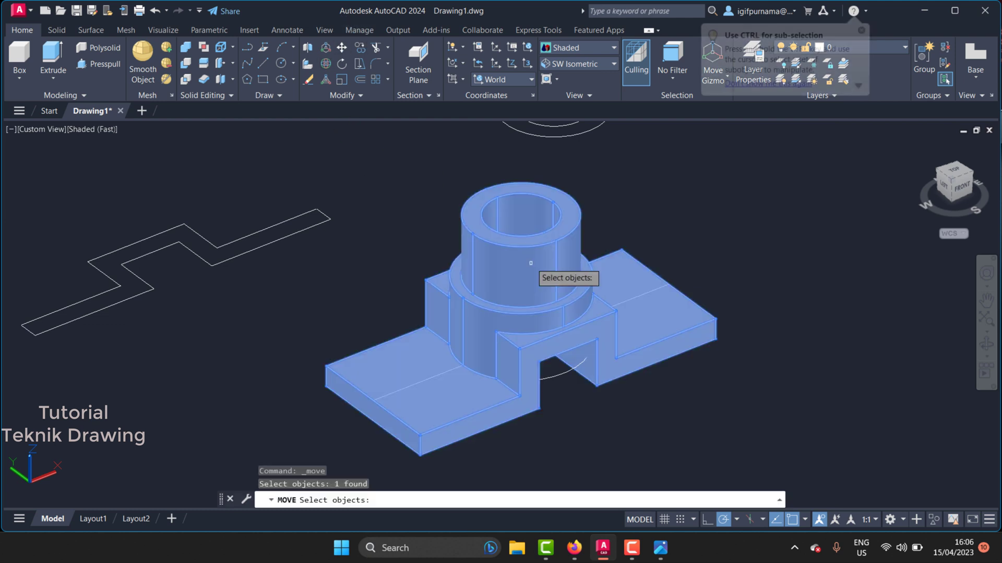
pyautogui.press('Return')
pyautogui.scroll(-3, 344, 256)
pyautogui.click(593, 322)
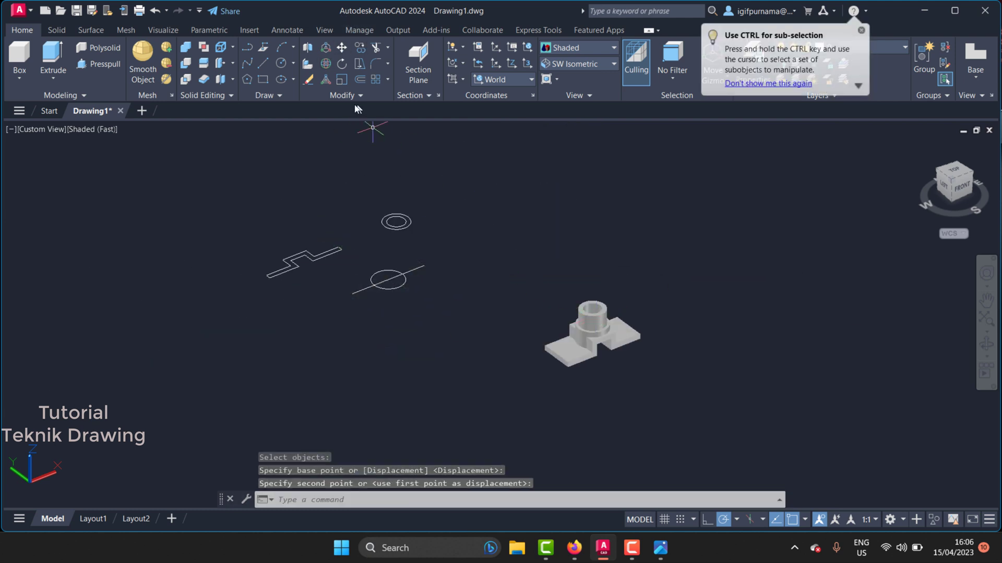
# - Erase the 2D sketches with a crossing window, zoom in, and switch to Top view
pyautogui.click(309, 79)
pyautogui.click(462, 319)
pyautogui.click(208, 152)
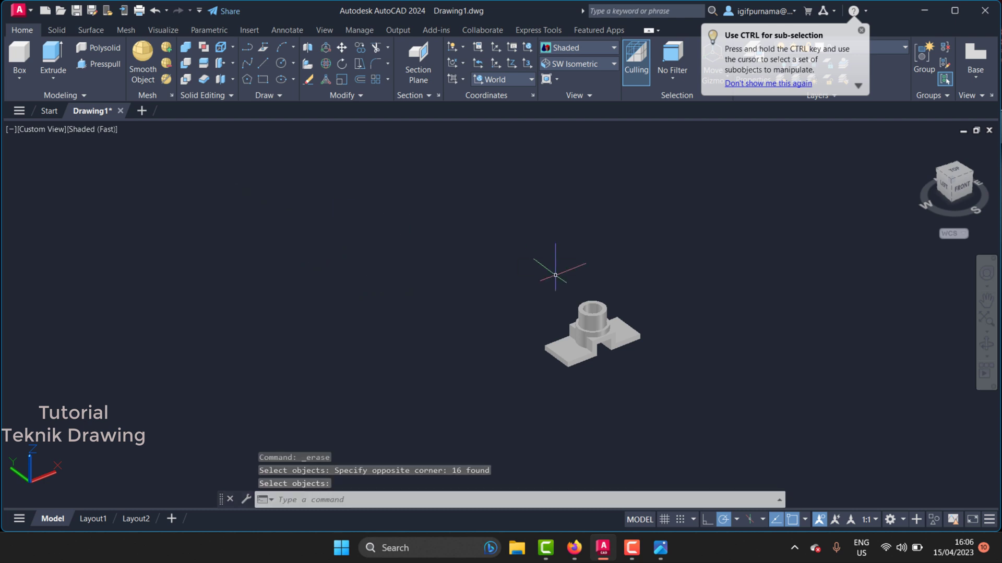
pyautogui.scroll(2, 608, 335)
pyautogui.scroll(2, 609, 335)
pyautogui.scroll(1, 609, 335)
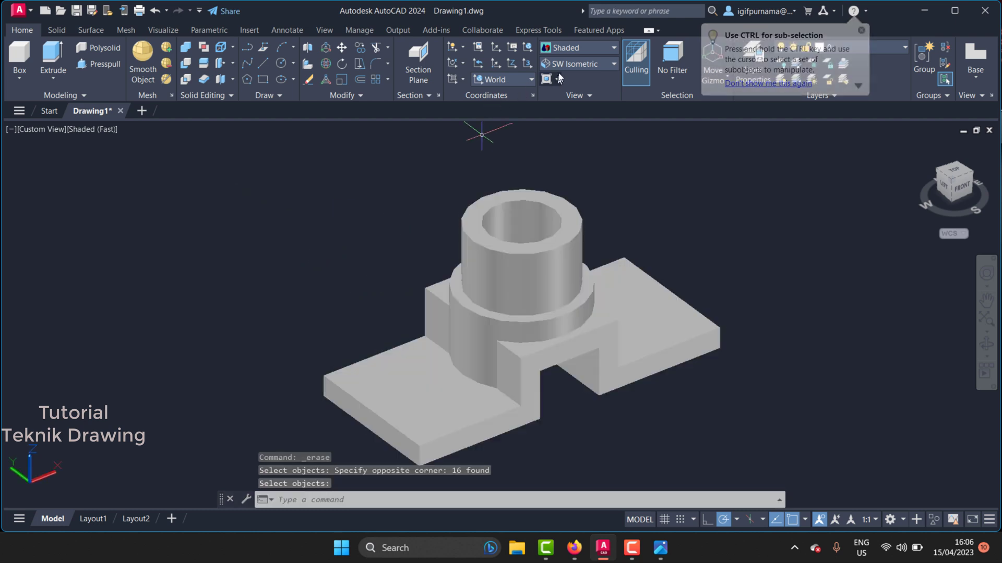
pyautogui.click(567, 63)
pyautogui.click(556, 79)
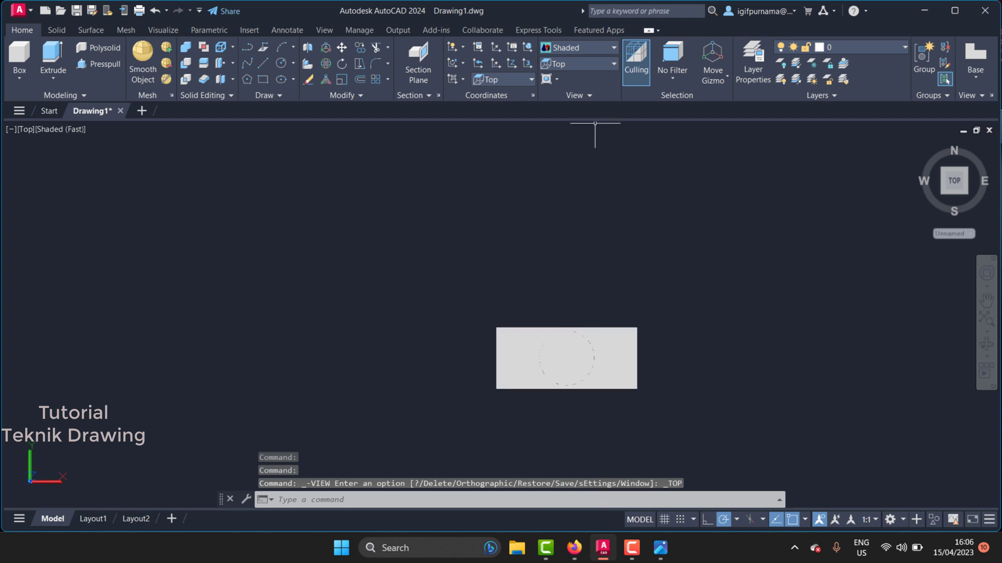
# - Switch to 2D Wireframe and consult the reference drawing in Photos
pyautogui.click(574, 50)
pyautogui.click(567, 73)
pyautogui.scroll(3, 618, 400)
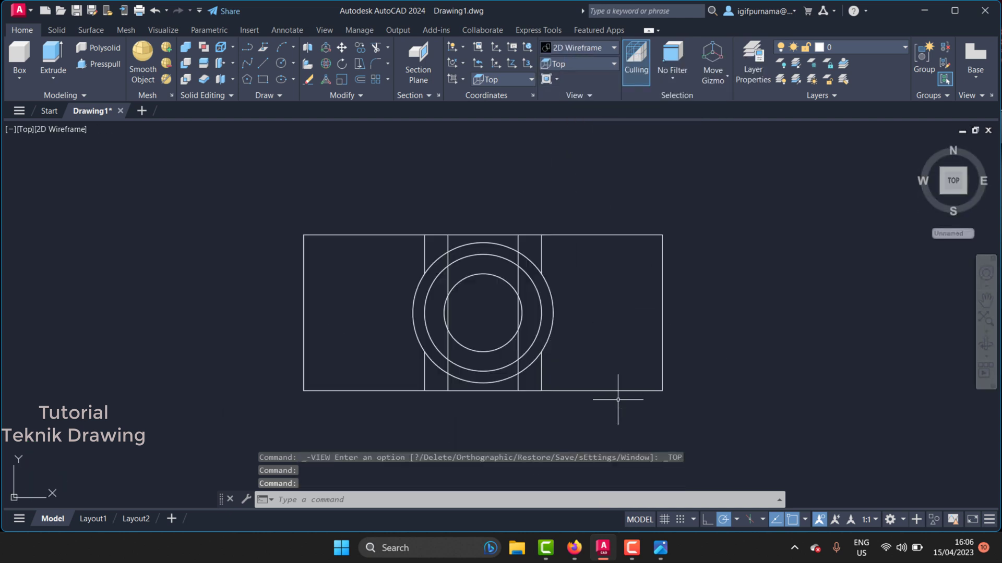
pyautogui.scroll(2, 616, 398)
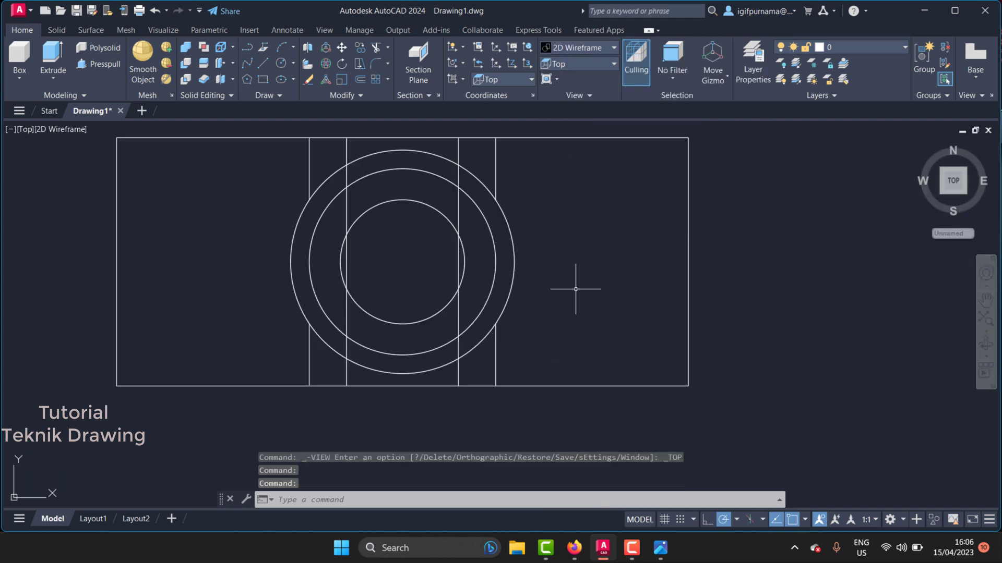
pyautogui.click(657, 559)
pyautogui.scroll(-2, 704, 367)
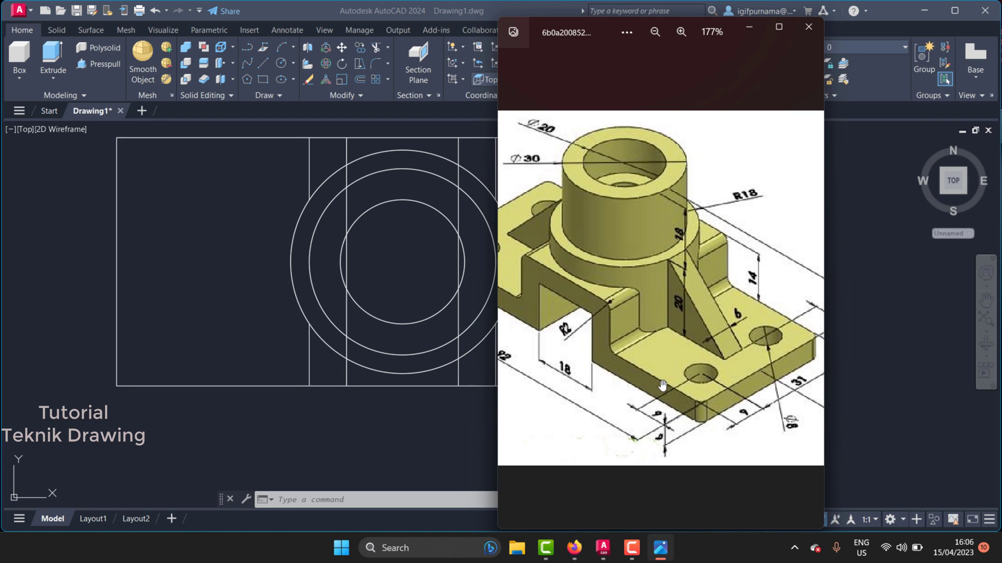
pyautogui.click(481, 444)
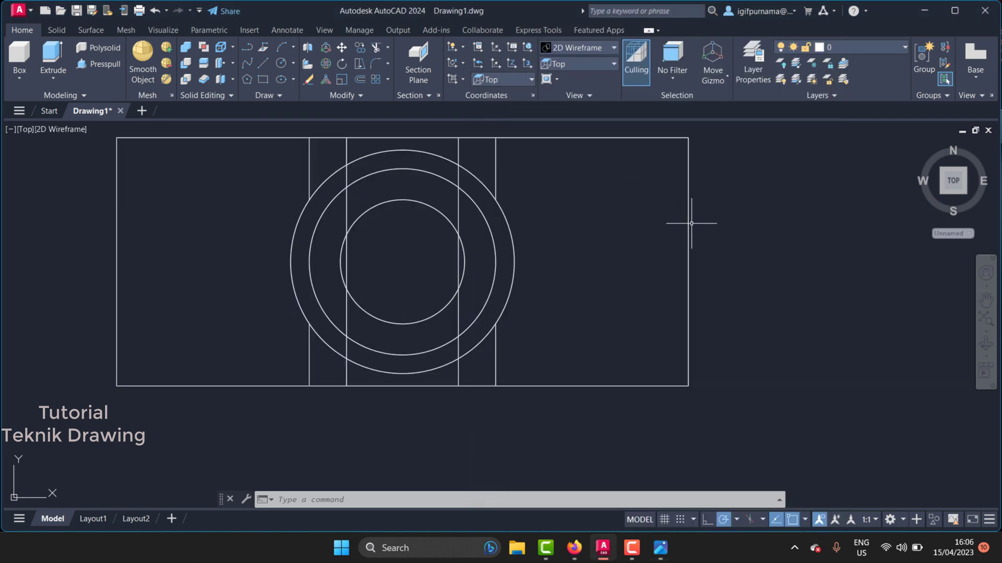
# - Pick a preset view and set the visual style to Shaded
pyautogui.click(572, 63)
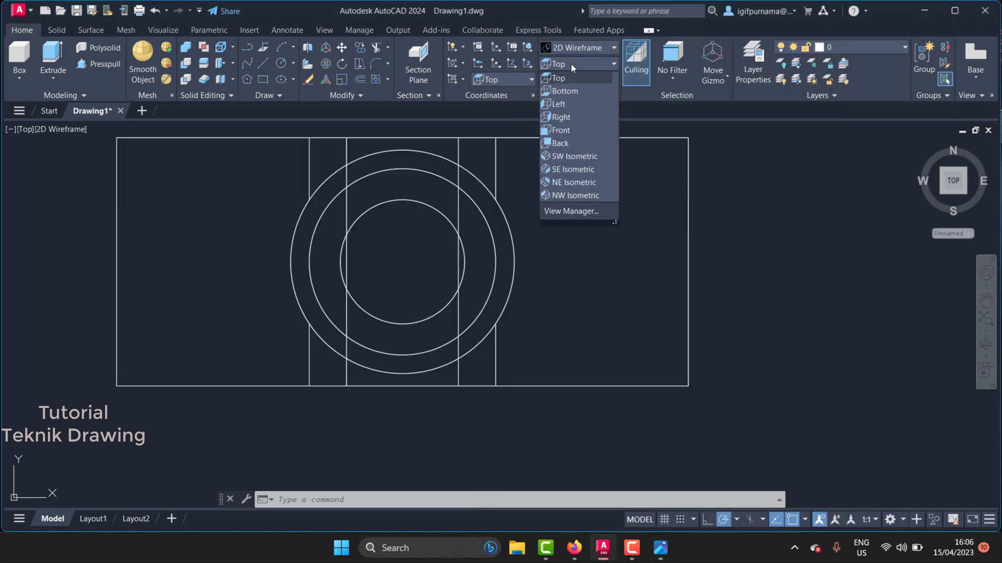
pyautogui.click(582, 155)
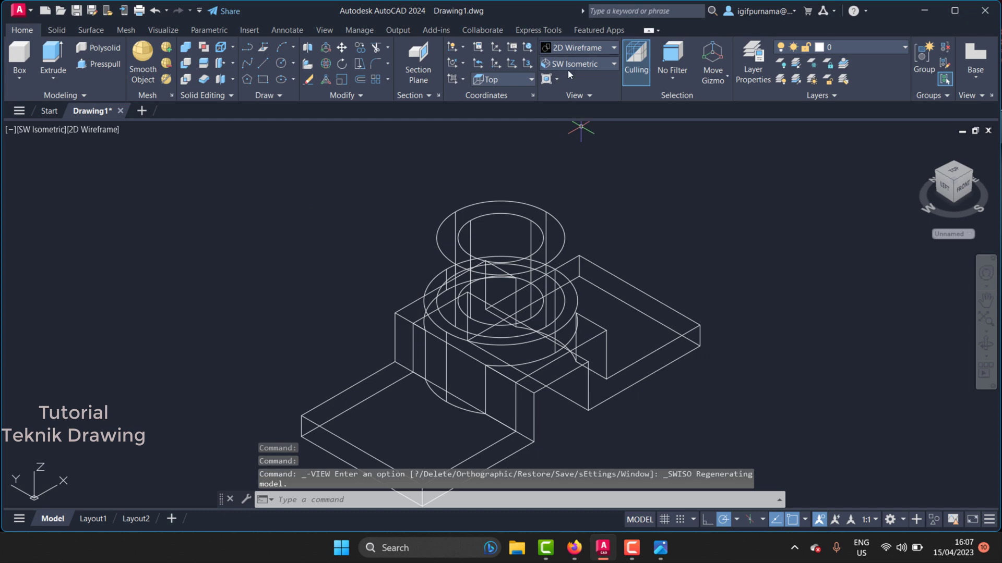
pyautogui.scroll(2, 600, 208)
pyautogui.scroll(-3, 604, 159)
pyautogui.click(592, 49)
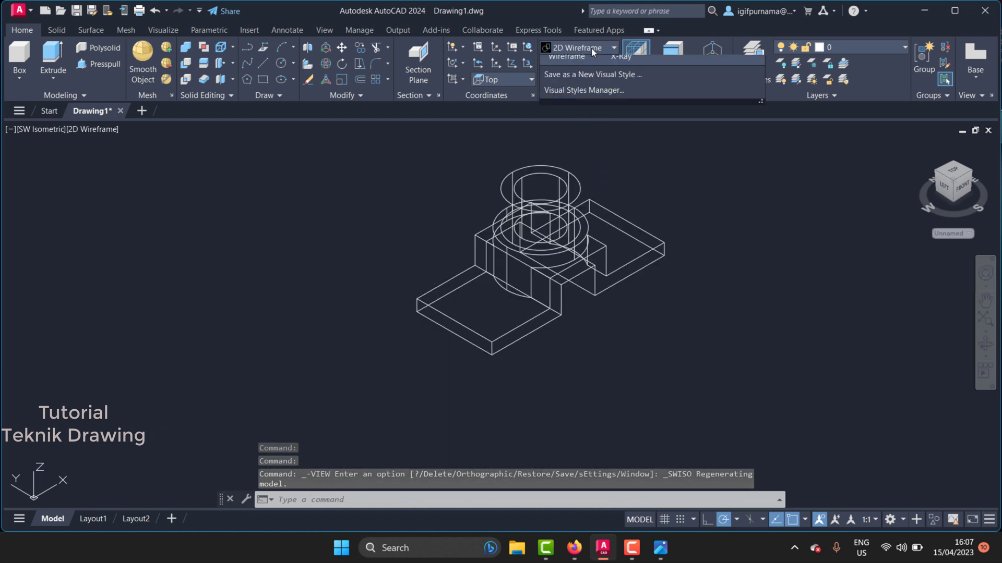
pyautogui.click(567, 126)
pyautogui.scroll(-3, 495, 351)
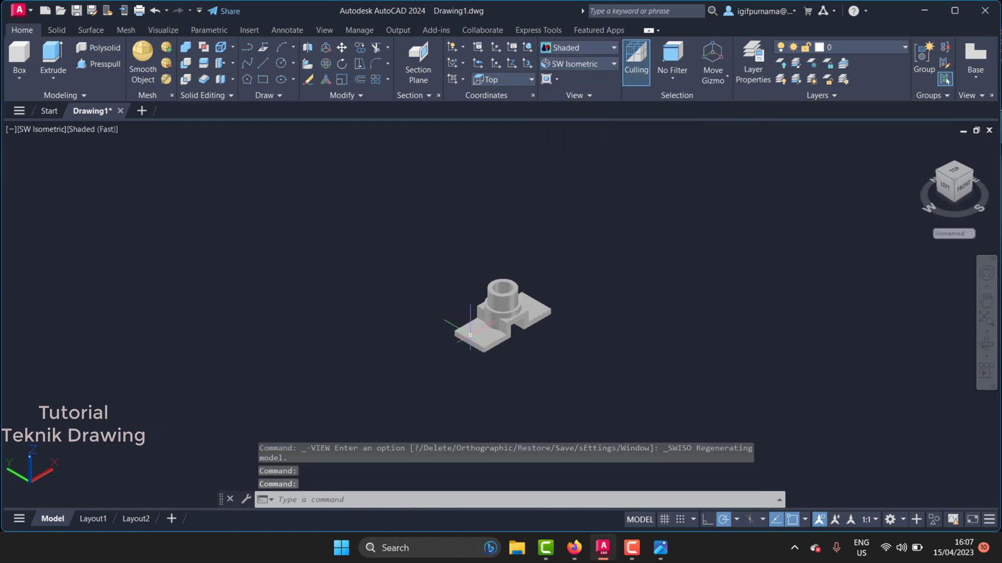
pyautogui.scroll(3, 470, 292)
pyautogui.scroll(3, 459, 284)
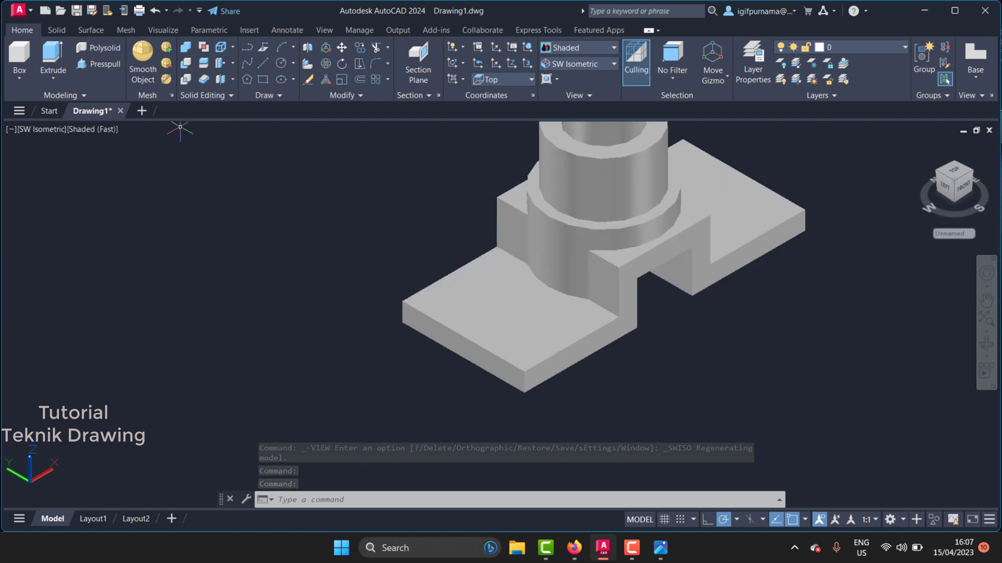
# - Copy the base's long front edge 9 units inward with Copy Edges
pyautogui.click(234, 48)
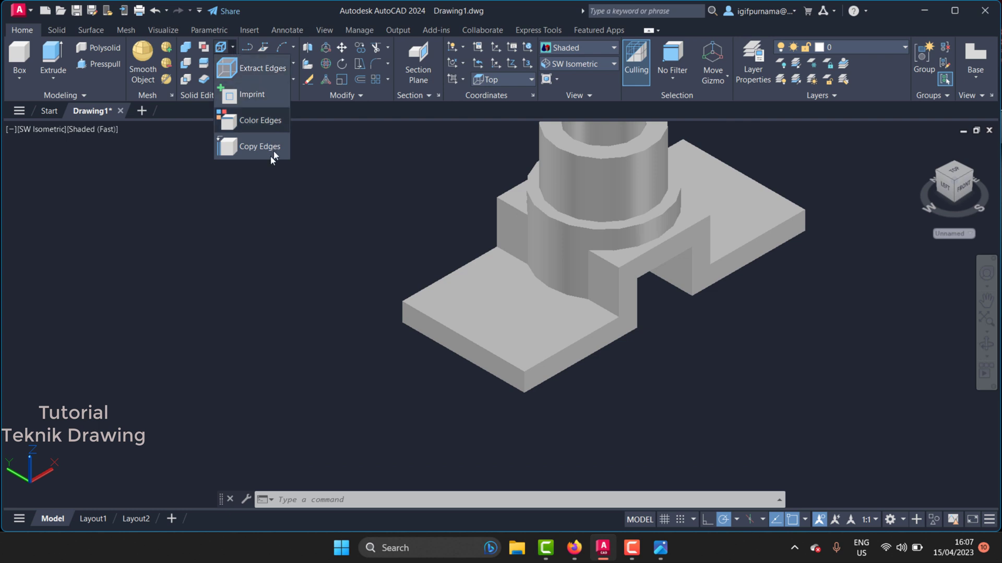
pyautogui.click(247, 154)
pyautogui.scroll(3, 470, 365)
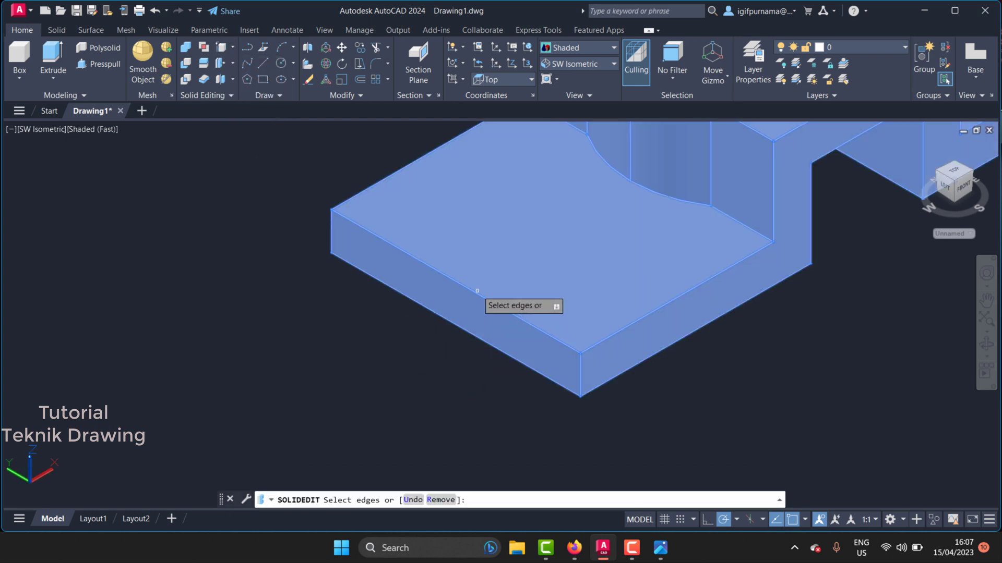
pyautogui.click(473, 292)
pyautogui.rightClick(472, 292)
pyautogui.click(496, 300)
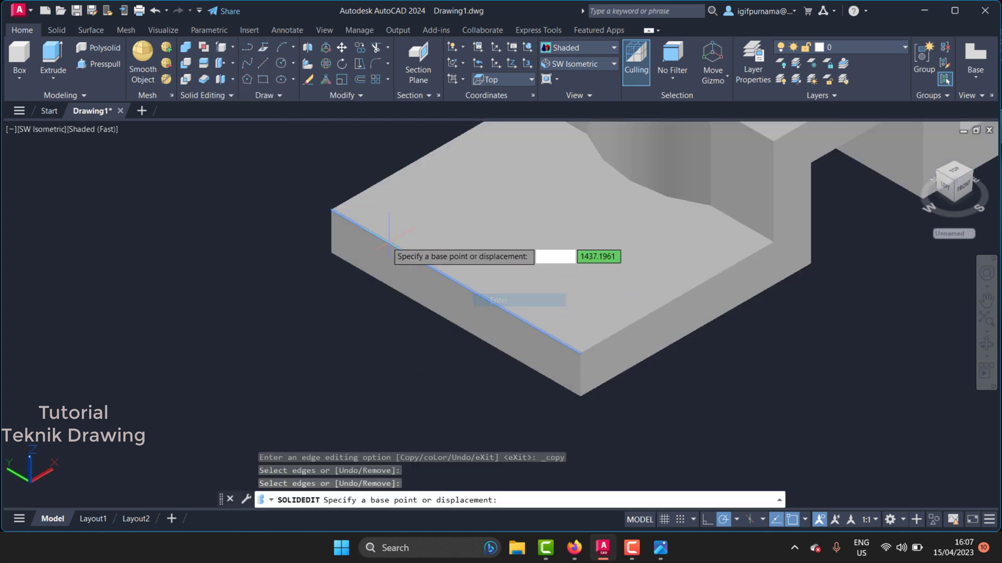
pyautogui.click(331, 210)
pyautogui.scroll(-3, 345, 197)
pyautogui.scroll(-3, 346, 196)
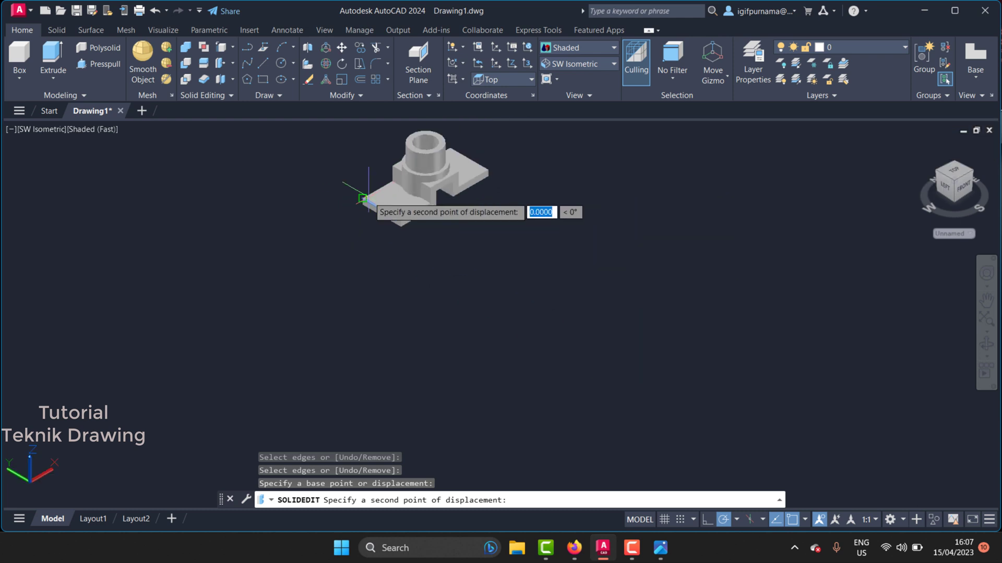
pyautogui.scroll(-3, 357, 180)
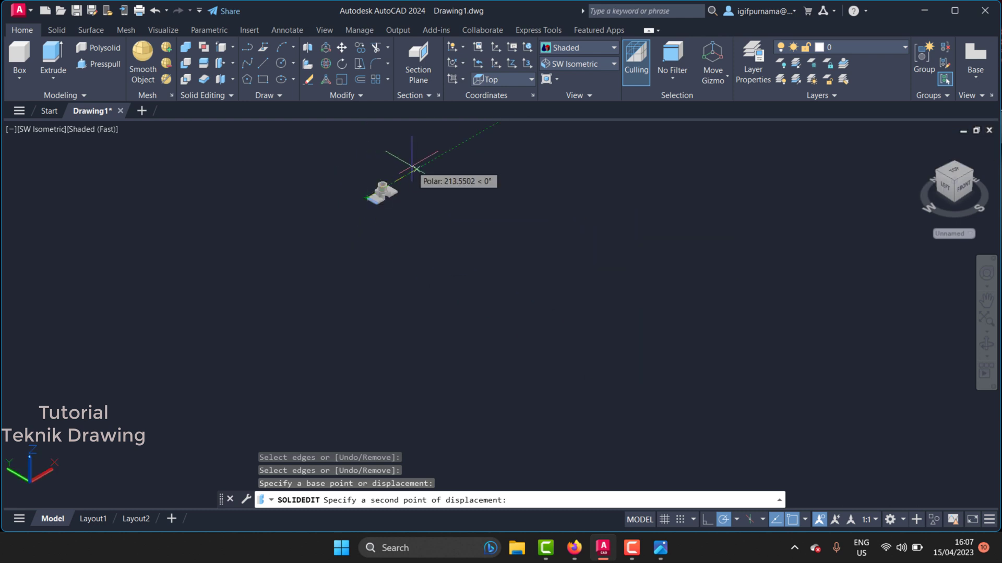
pyautogui.write('9')
pyautogui.press('Return')
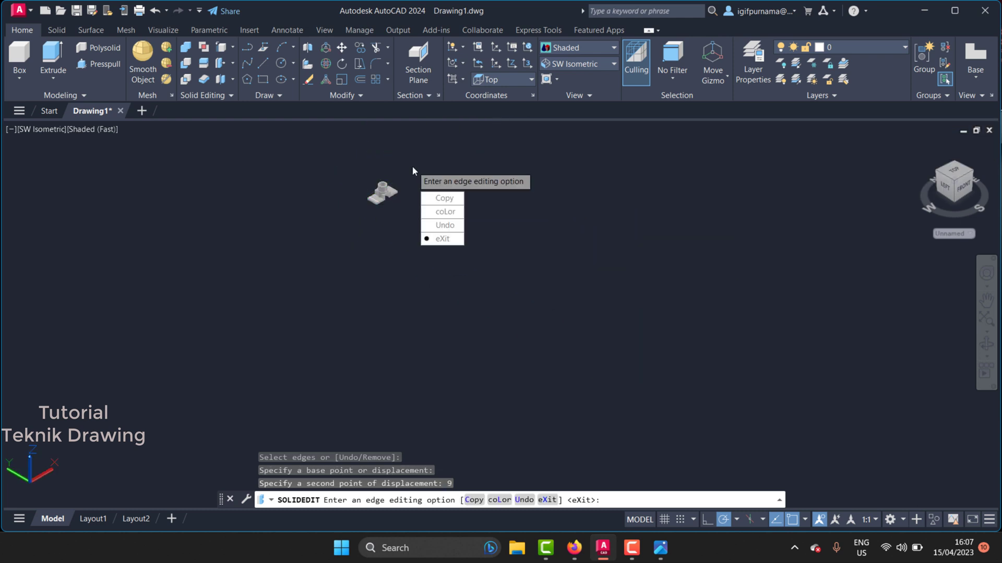
pyautogui.press('Return')
pyautogui.press('Return')
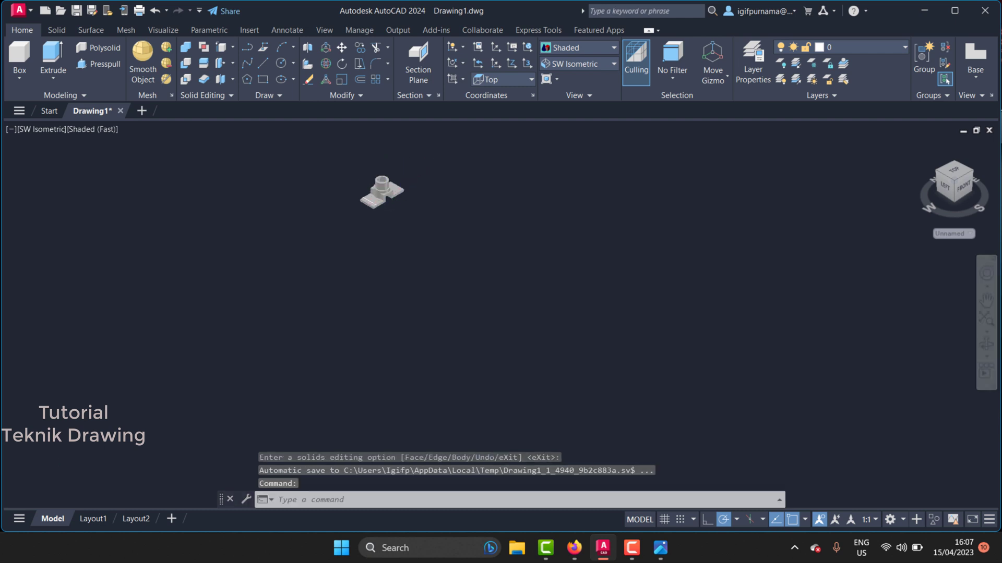
pyautogui.scroll(3, 344, 200)
pyautogui.scroll(5, 344, 200)
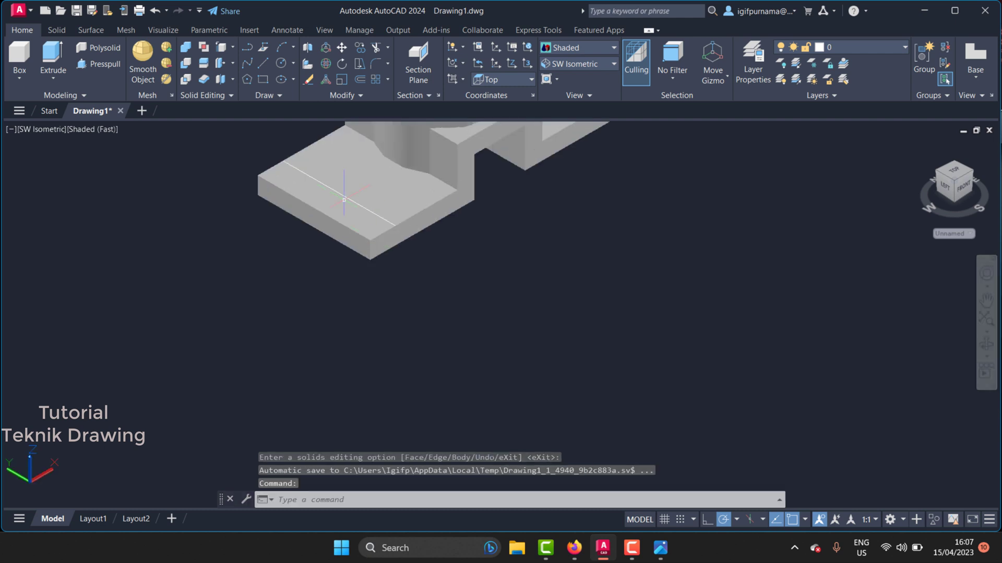
# - Copy the base's short front edge 15 units inward with Copy Edges
pyautogui.click(222, 47)
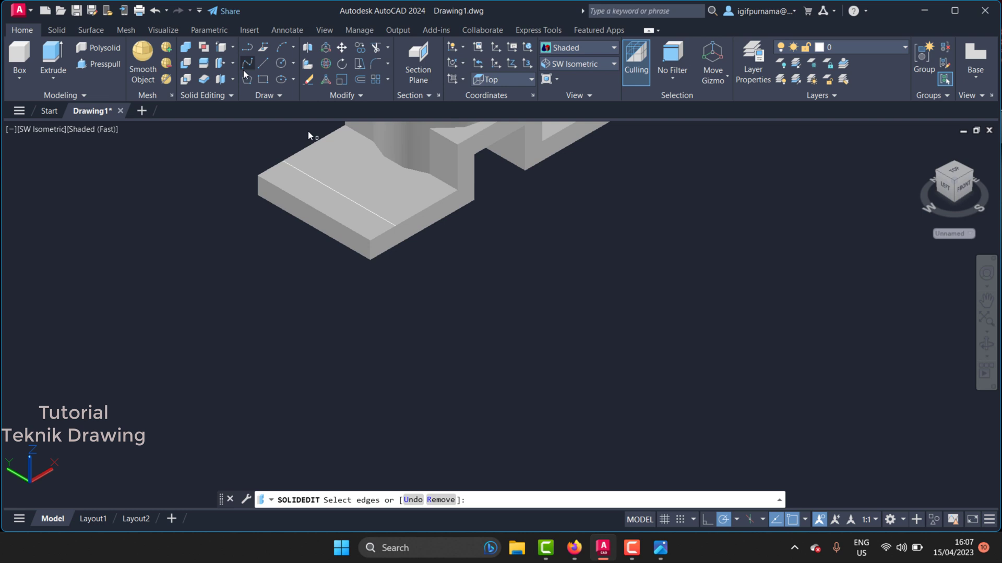
pyautogui.click(403, 223)
pyautogui.rightClick(404, 223)
pyautogui.click(469, 226)
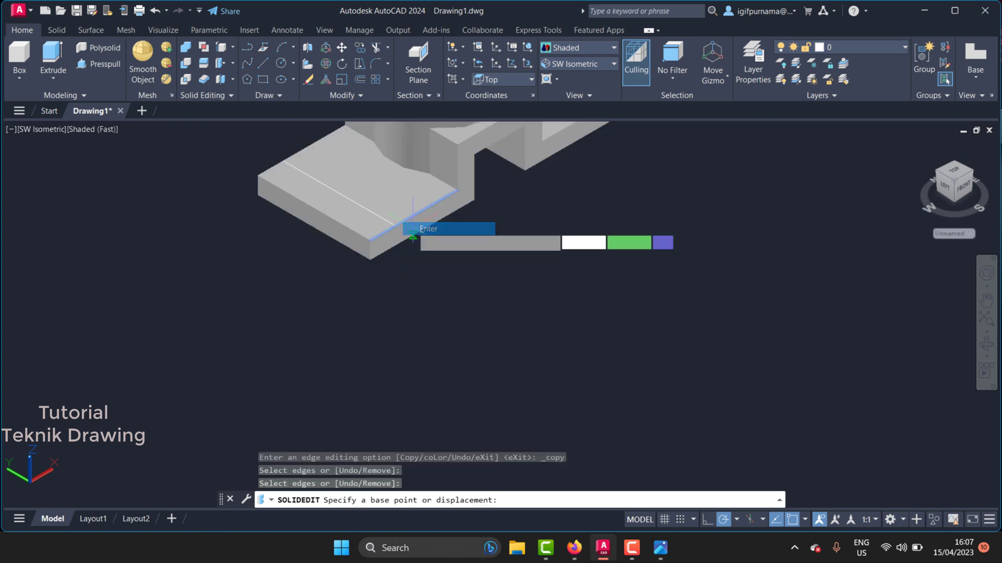
pyautogui.click(311, 306)
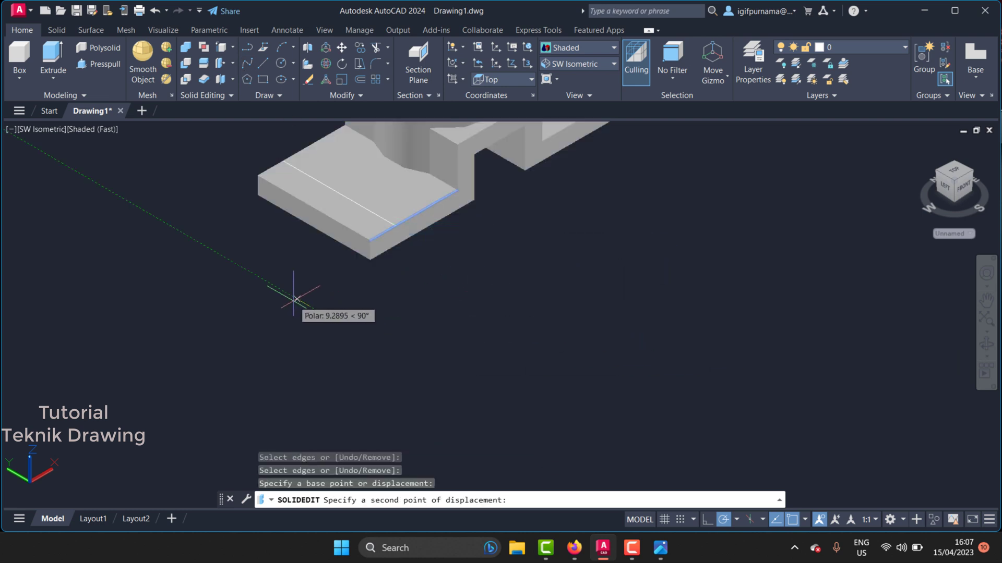
pyautogui.write('15')
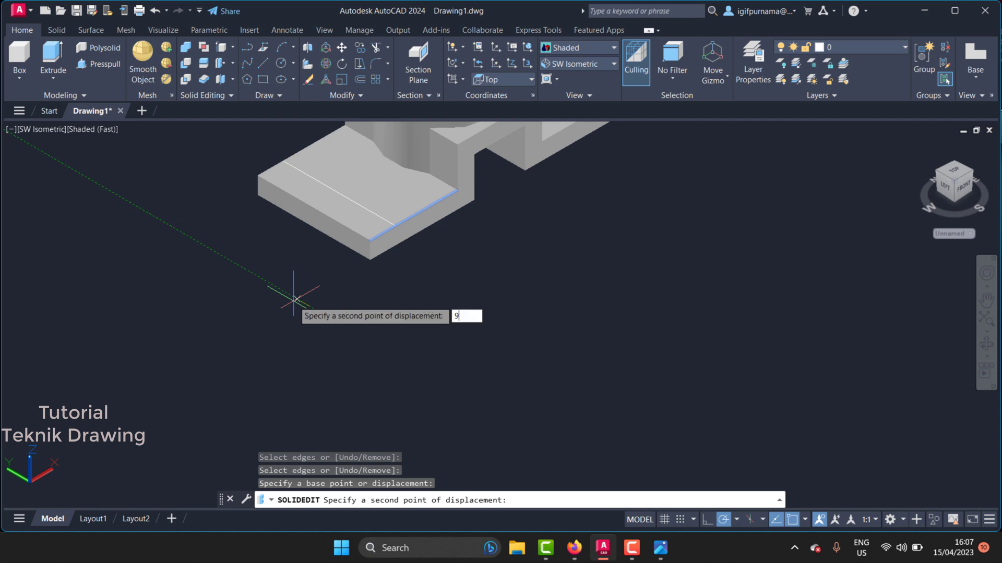
pyautogui.press('Return')
pyautogui.press('Return')
pyautogui.press('Return')
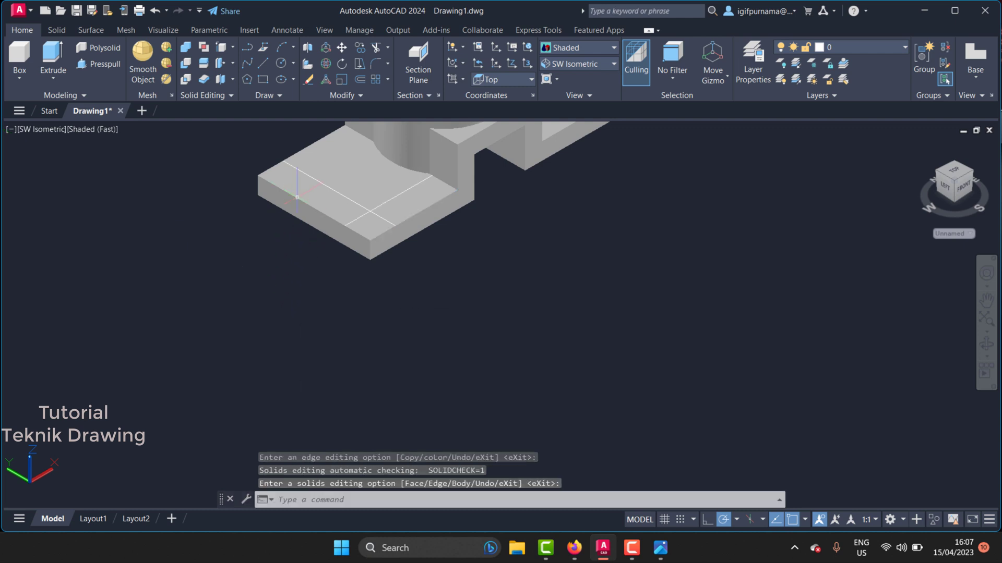
pyautogui.scroll(-3, 300, 306)
pyautogui.scroll(2, 274, 211)
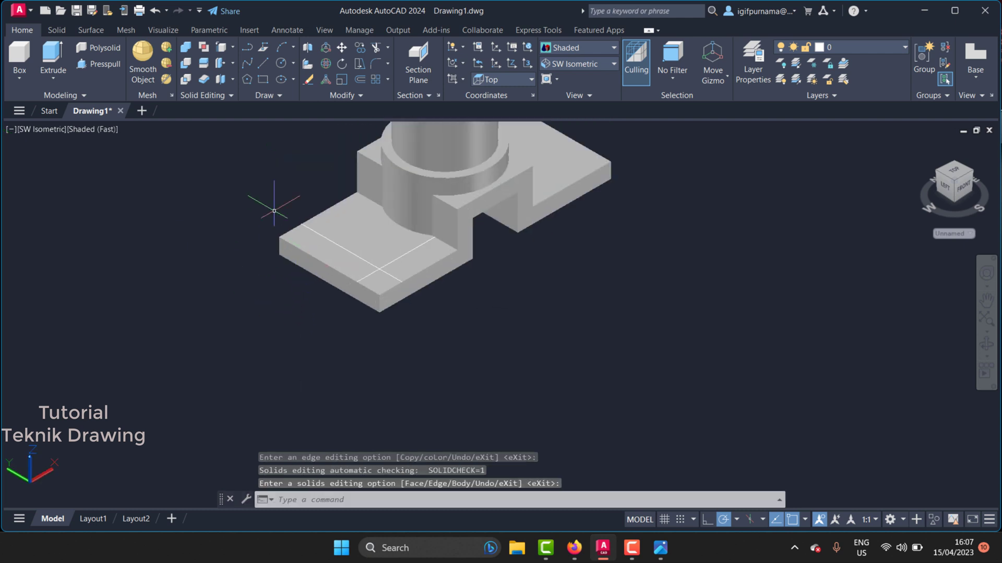
# - Show the dimensioned bracket reference in Photos and zoom in and out with the wheel
pyautogui.click(660, 546)
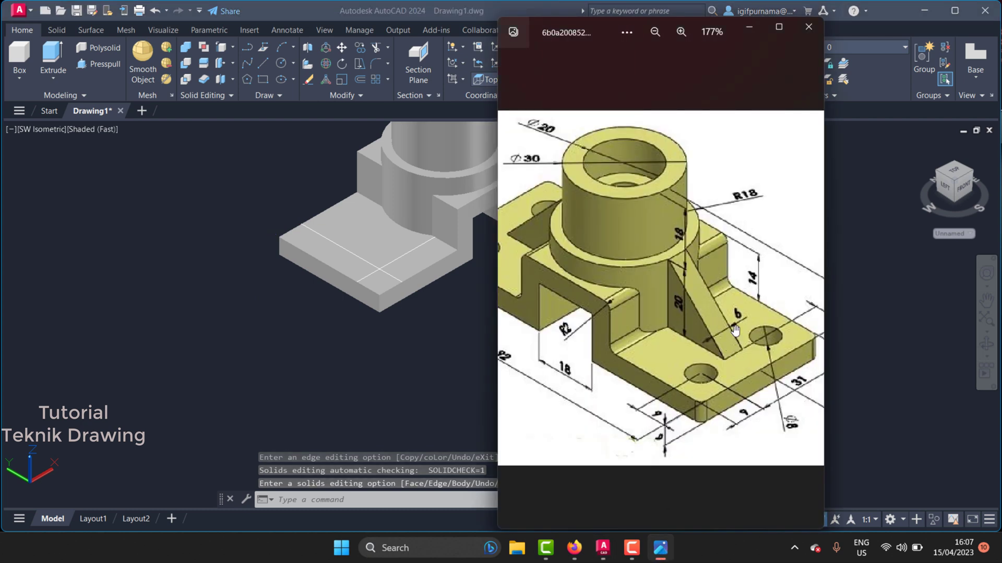
pyautogui.scroll(1, 735, 331)
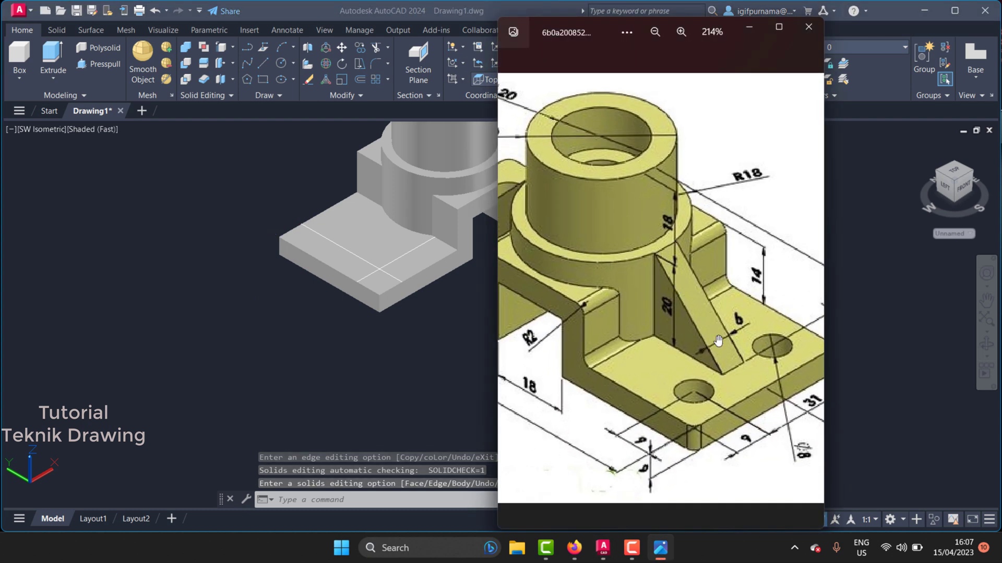
pyautogui.scroll(-1, 673, 346)
pyautogui.scroll(-1, 675, 348)
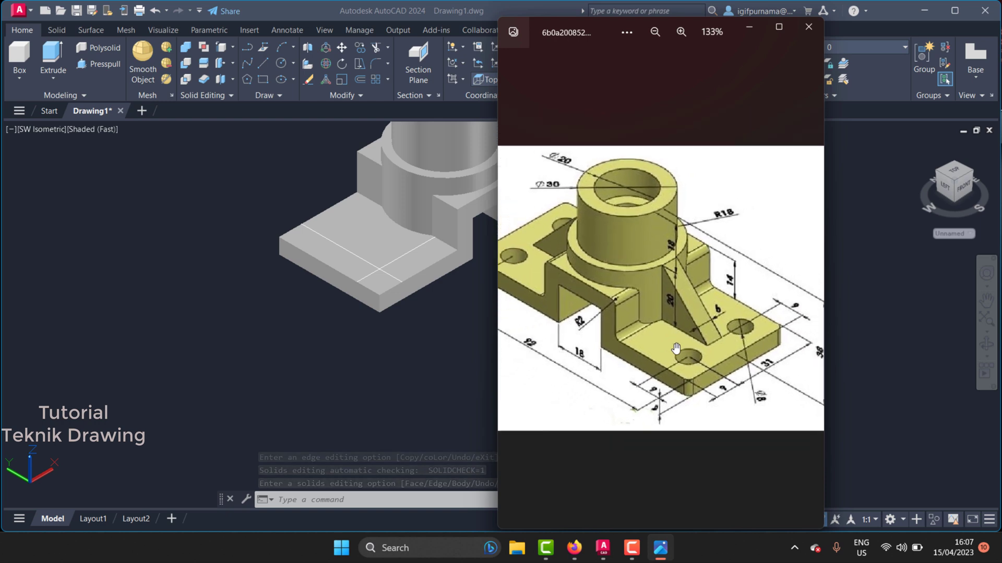
pyautogui.scroll(1, 678, 360)
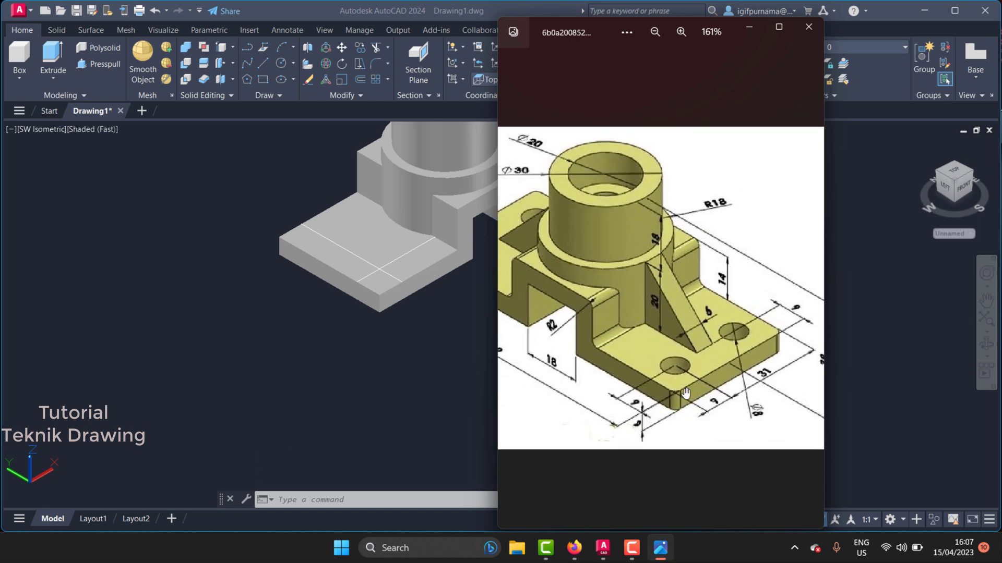
# - Copy the base's short front edge 20 units onto the top face as a third guide line
pyautogui.click(449, 368)
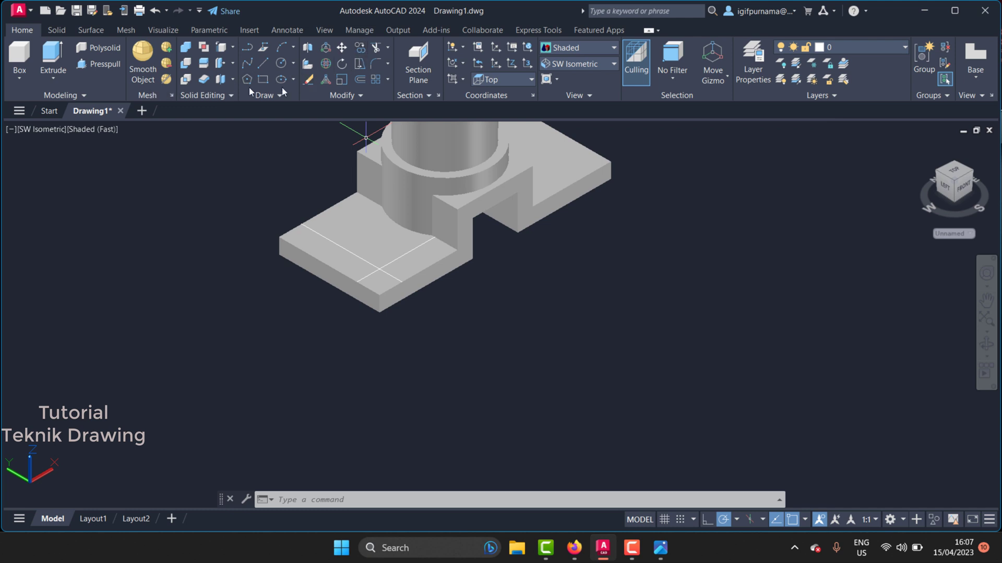
pyautogui.click(218, 59)
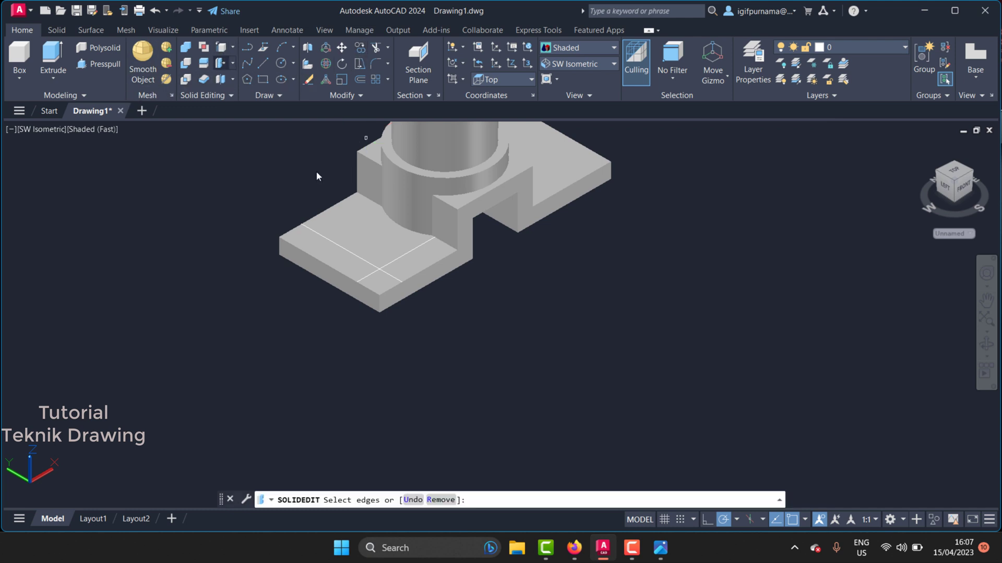
pyautogui.click(419, 273)
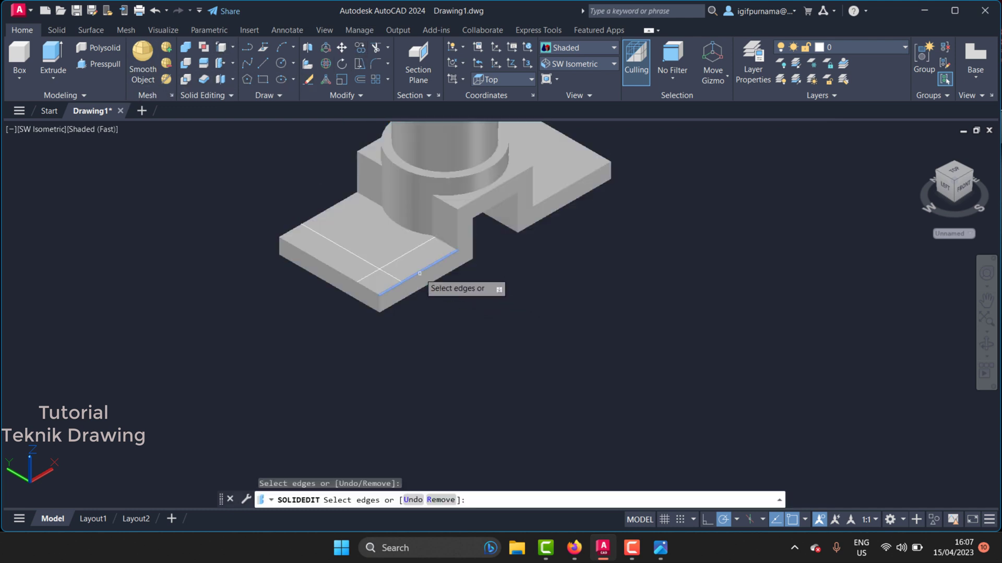
pyautogui.press('Return')
pyautogui.click(379, 370)
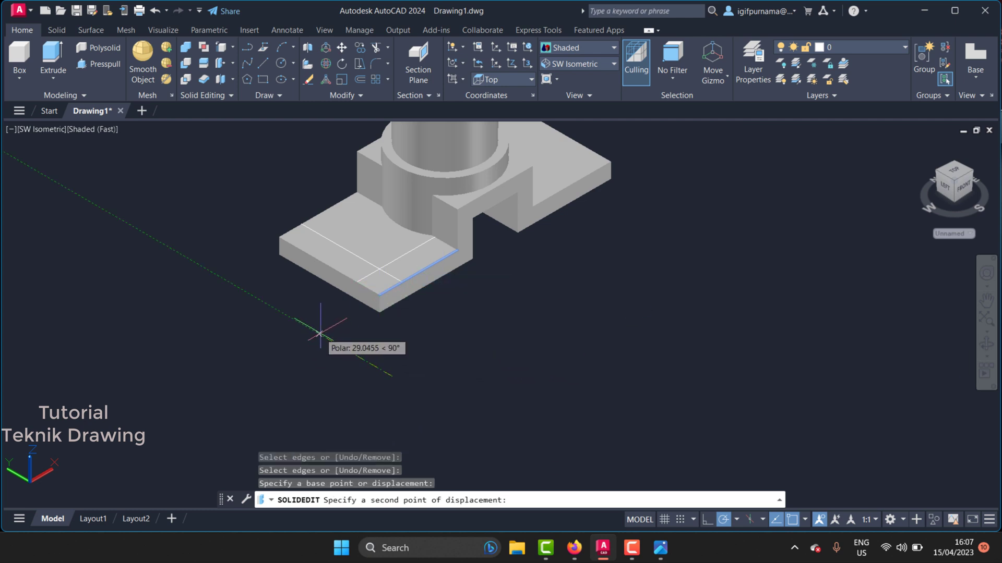
pyautogui.write('2')
pyautogui.press('Return')
pyautogui.press('Return')
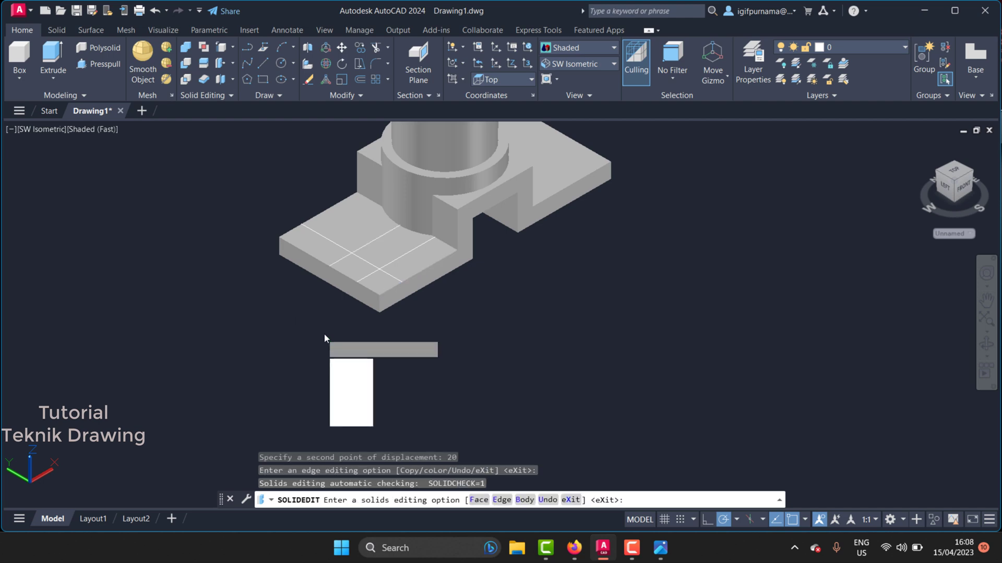
pyautogui.press('Return')
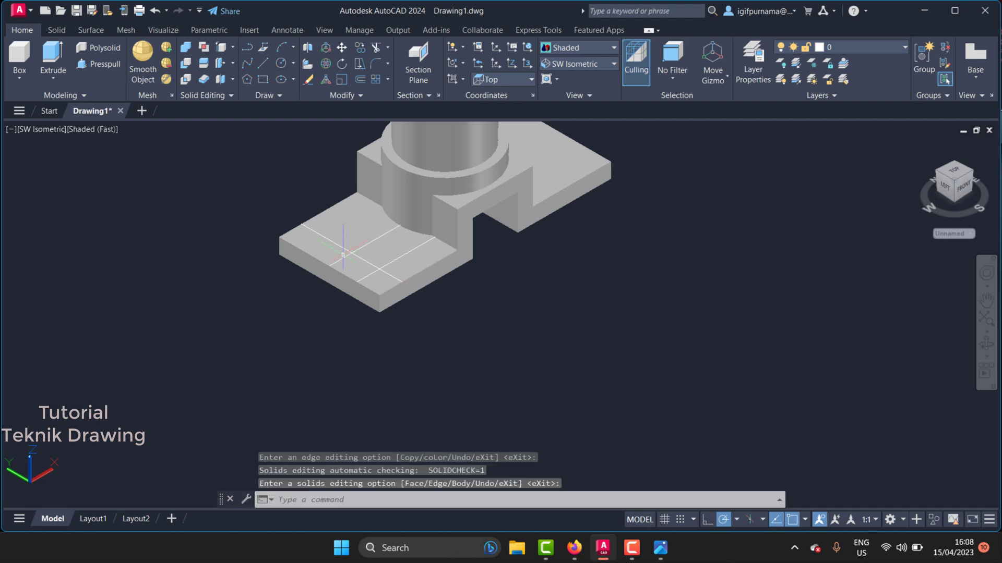
pyautogui.scroll(-2, 663, 313)
pyautogui.scroll(5, 346, 248)
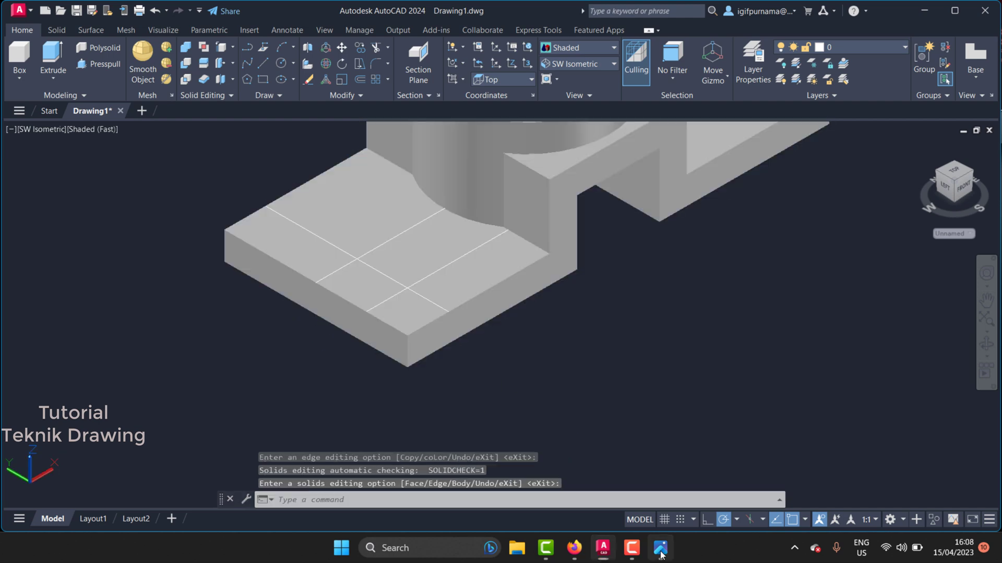
# - Hide the base solid so only the construction lines remain visible
pyautogui.click(660, 548)
pyautogui.click(424, 381)
pyautogui.click(360, 46)
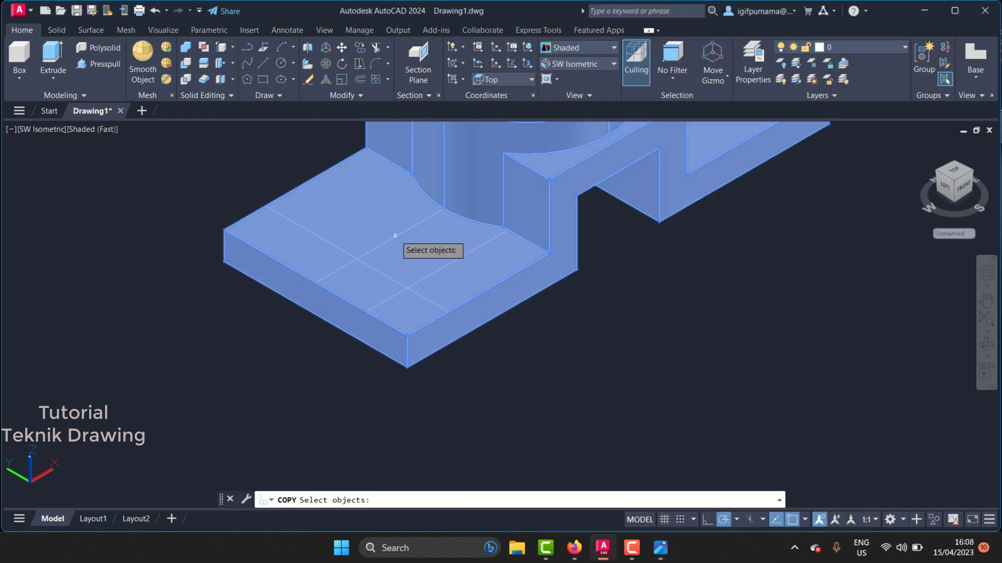
pyautogui.scroll(3, 327, 275)
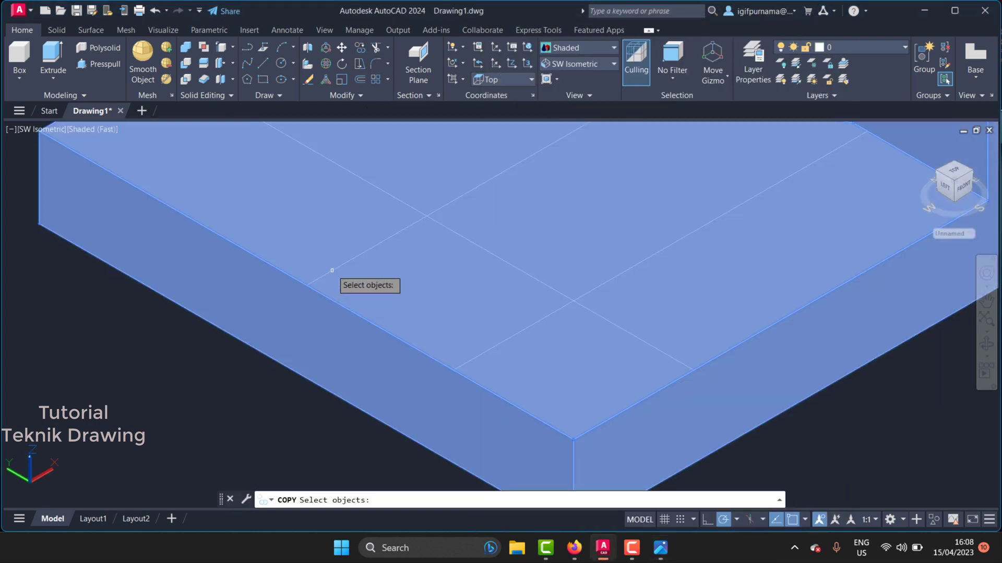
pyautogui.press('Escape')
pyautogui.click(300, 215)
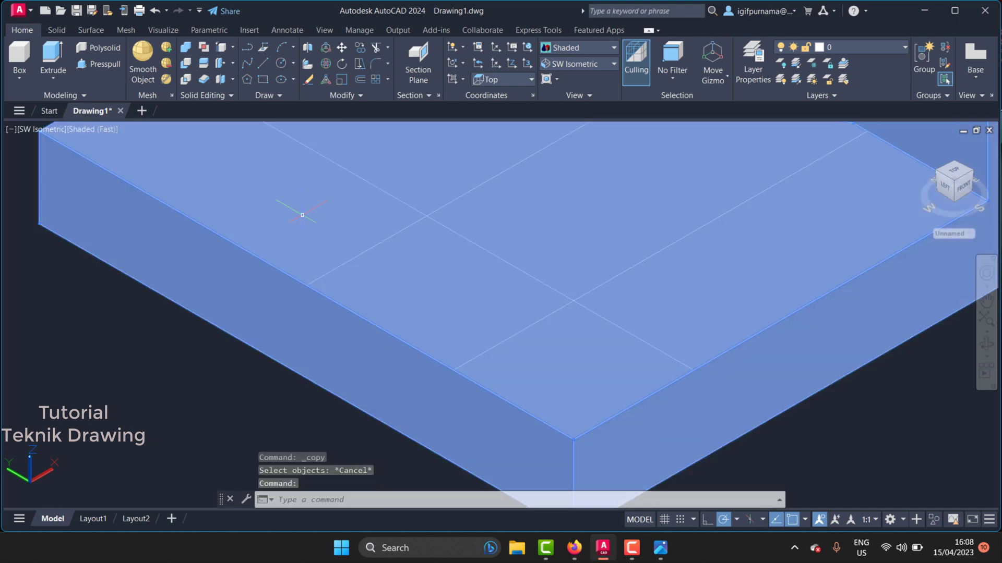
pyautogui.rightClick(304, 218)
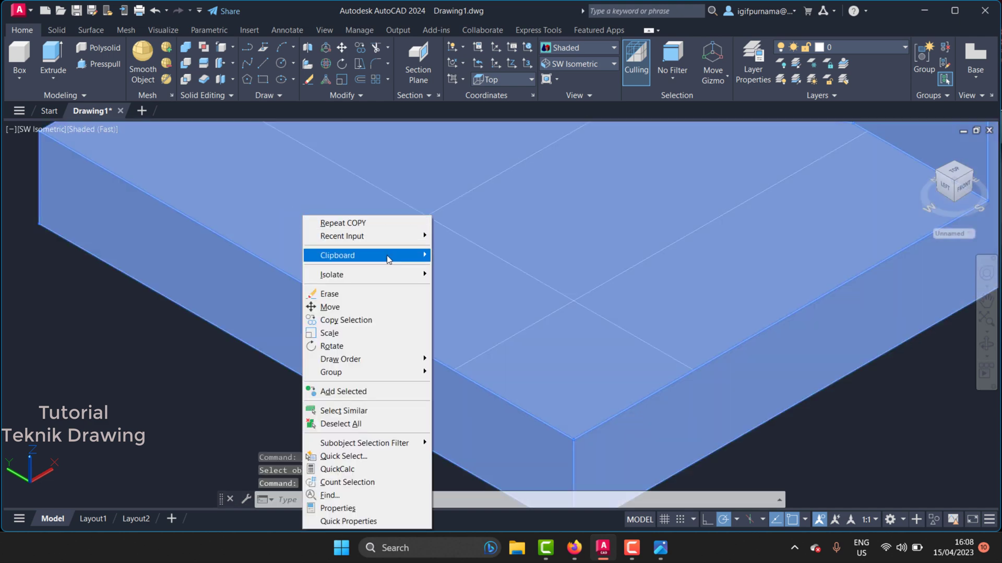
pyautogui.moveTo(337, 255)
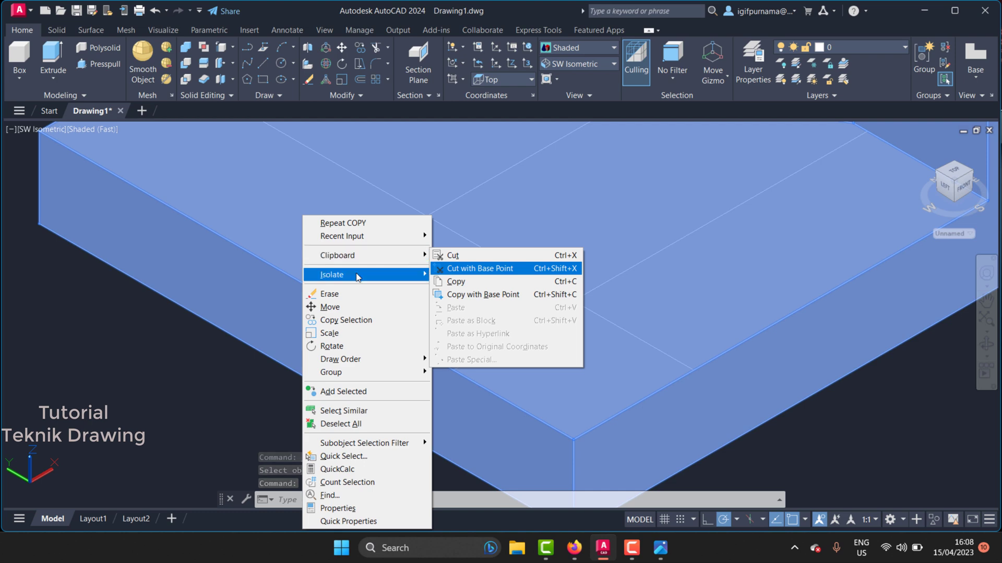
pyautogui.moveTo(332, 275)
pyautogui.click(441, 287)
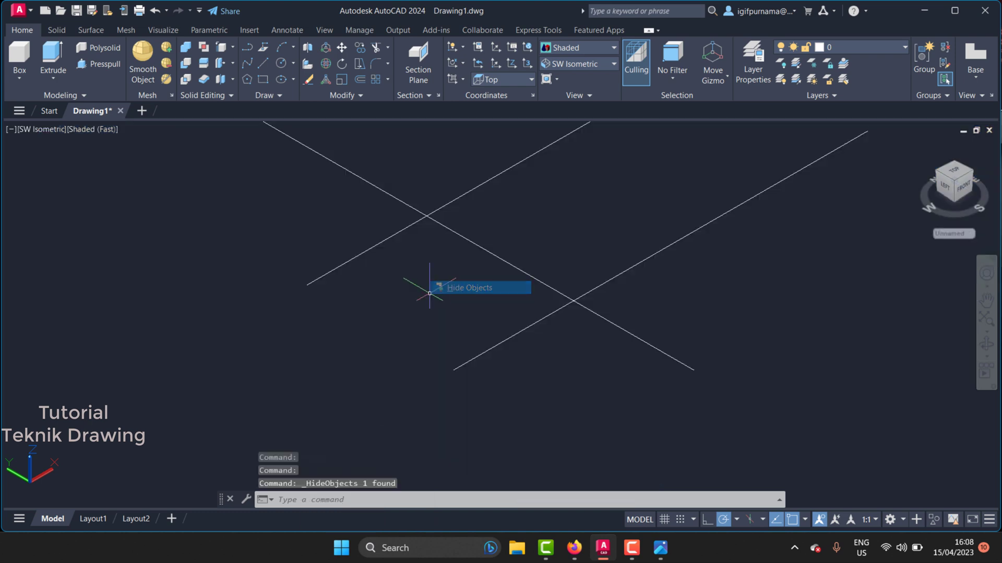
# - Copy the diagonal construction line twice at 3-unit spacing
pyautogui.click(360, 48)
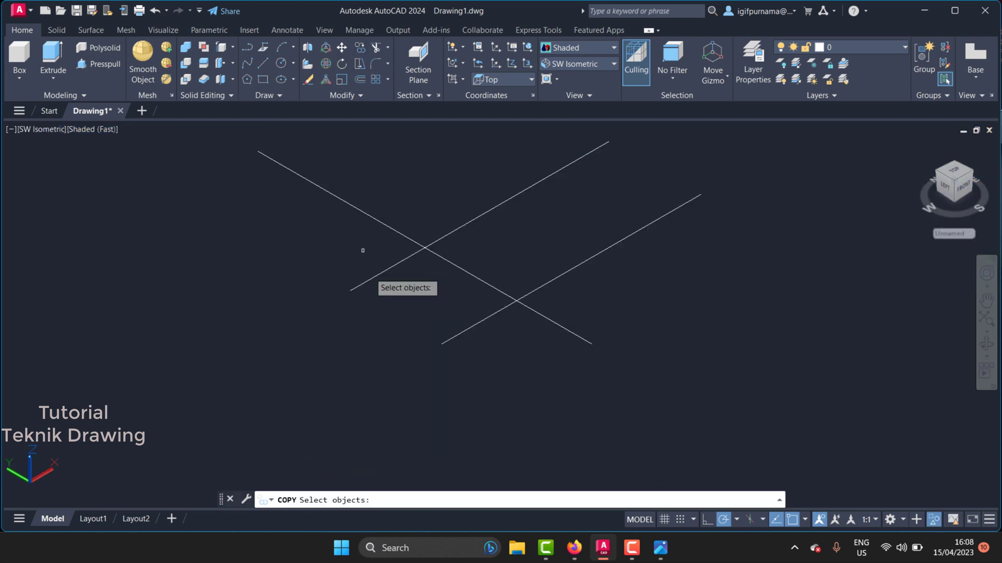
pyautogui.click(385, 286)
pyautogui.click(332, 260)
pyautogui.press('Return')
pyautogui.click(374, 342)
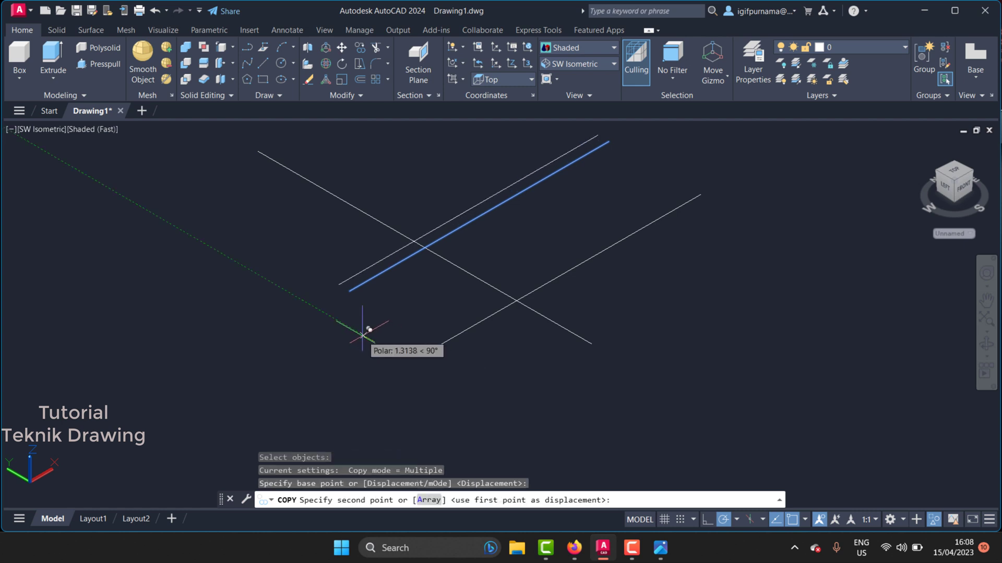
pyautogui.write('3')
pyautogui.press('Return')
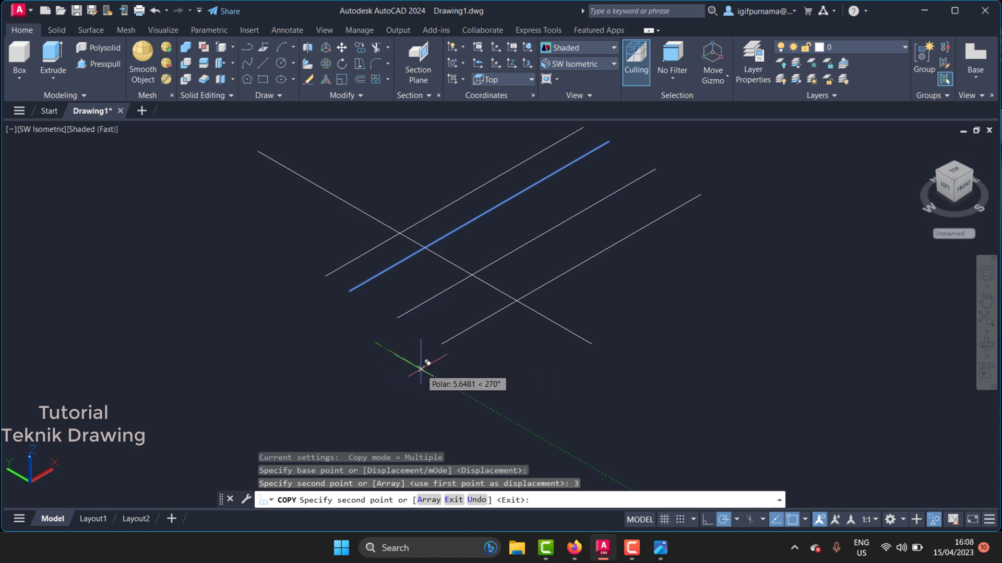
pyautogui.write('3')
pyautogui.press('Return')
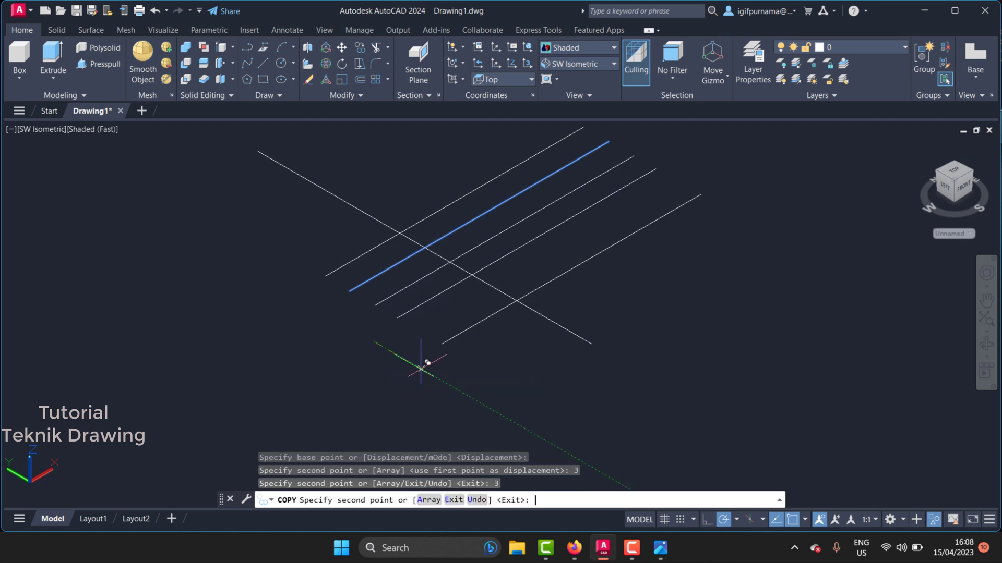
pyautogui.press('Return')
# - End object isolation so the bracket solid shows again
pyautogui.rightClick(243, 203)
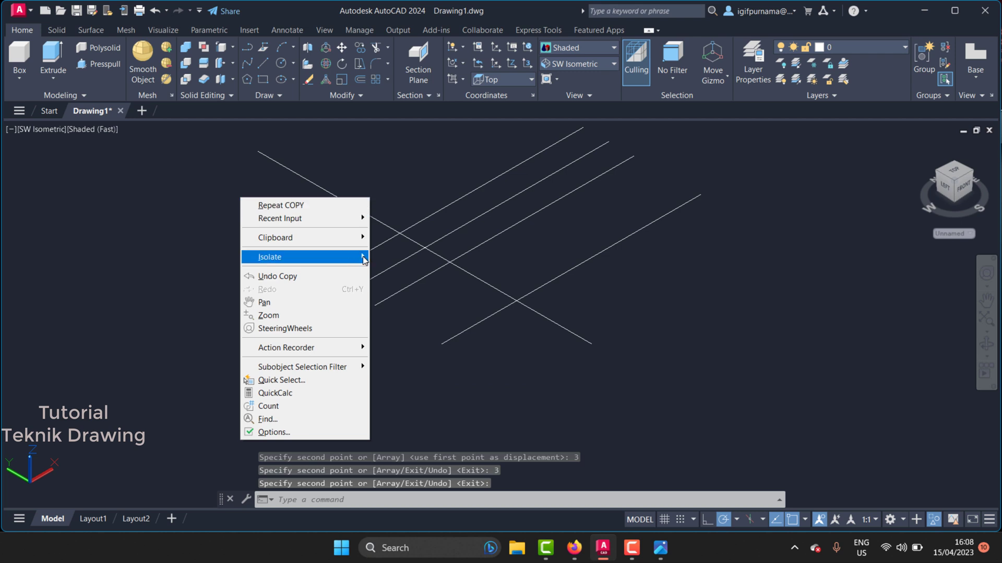
pyautogui.click(412, 284)
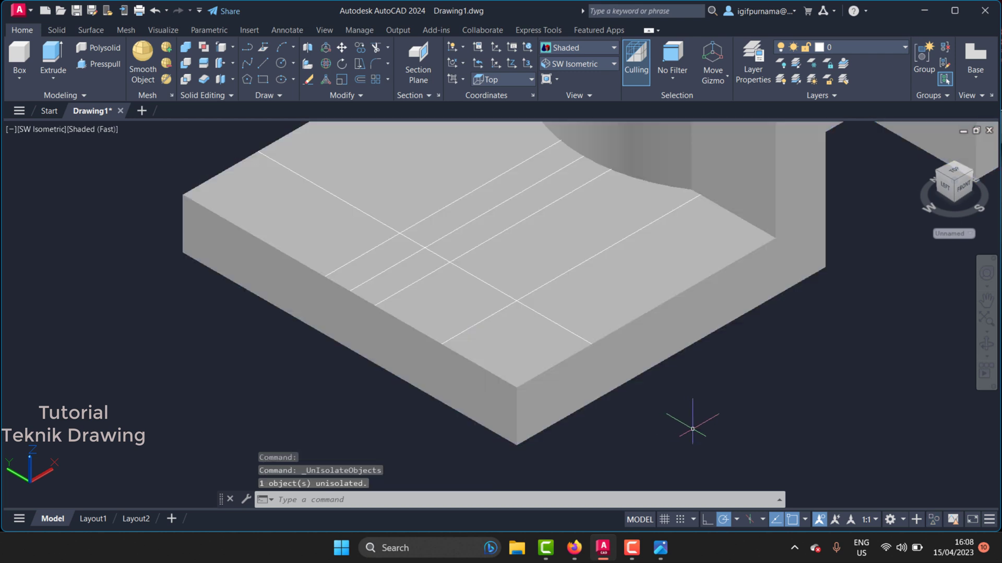
pyautogui.hotkey('ctrl', 'a')
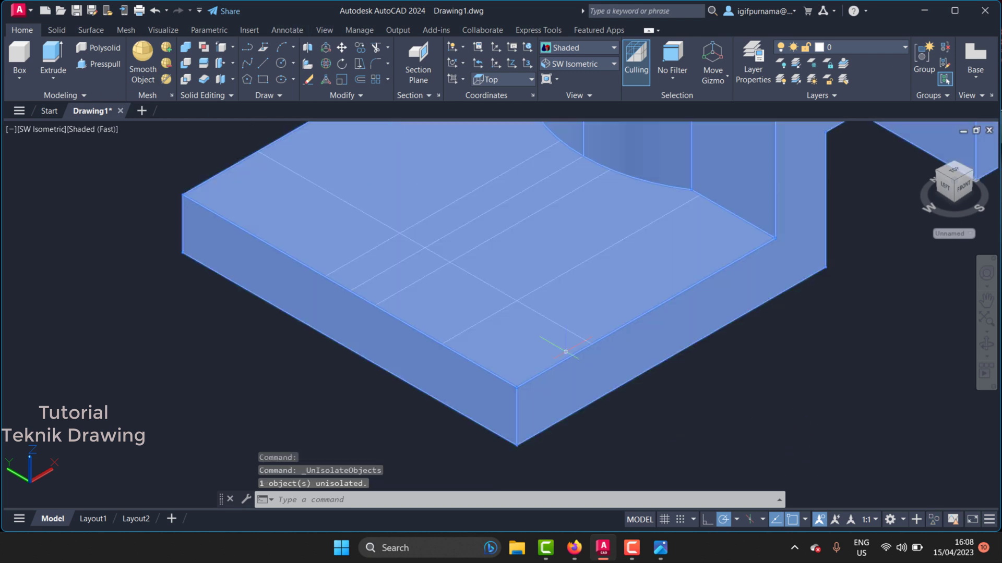
pyautogui.press('Escape')
# - Zoom around the reference bracket image in Photos to study its details
pyautogui.click(660, 548)
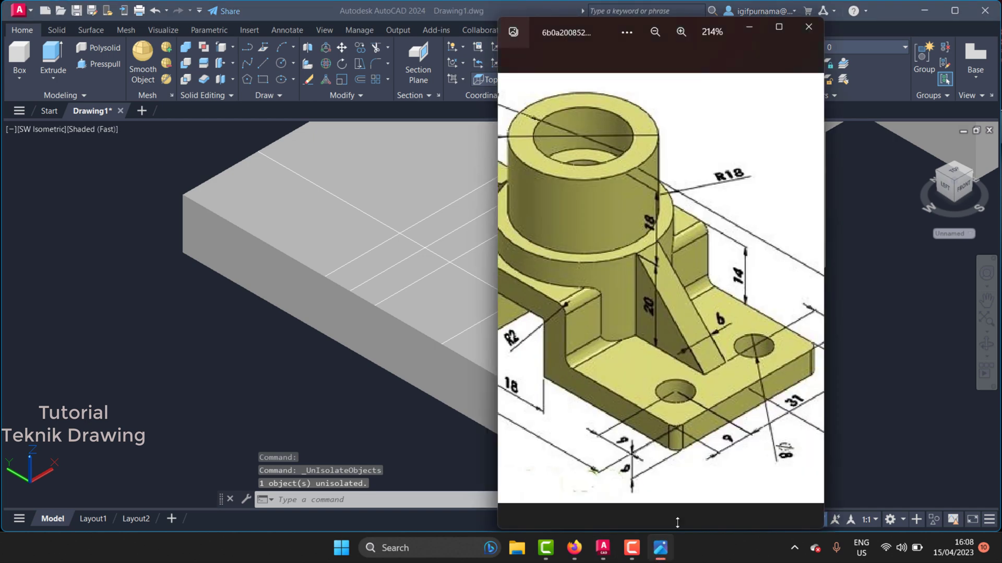
pyautogui.scroll(-2, 646, 460)
pyautogui.scroll(-2, 646, 458)
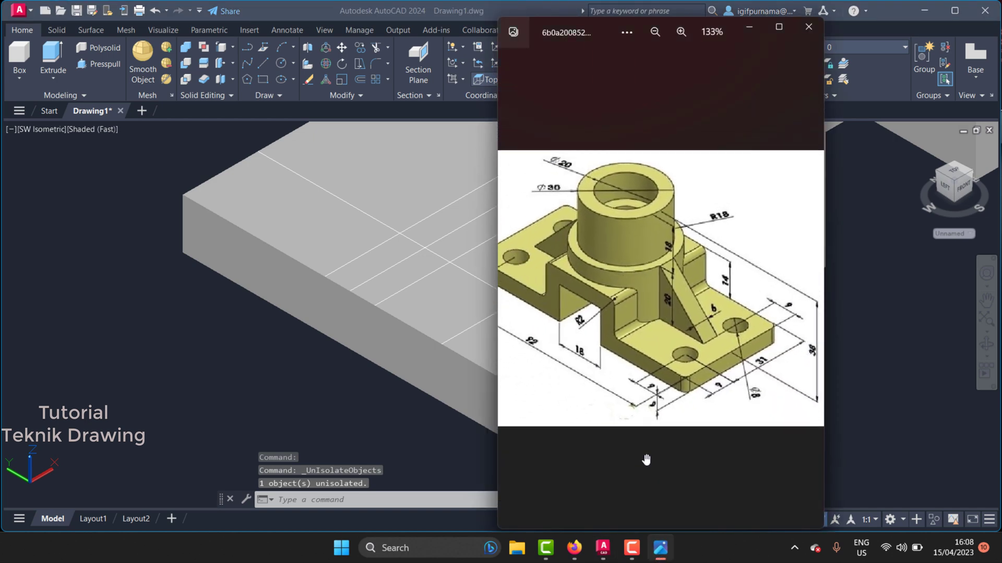
pyautogui.scroll(-1, 647, 455)
pyautogui.scroll(1, 709, 391)
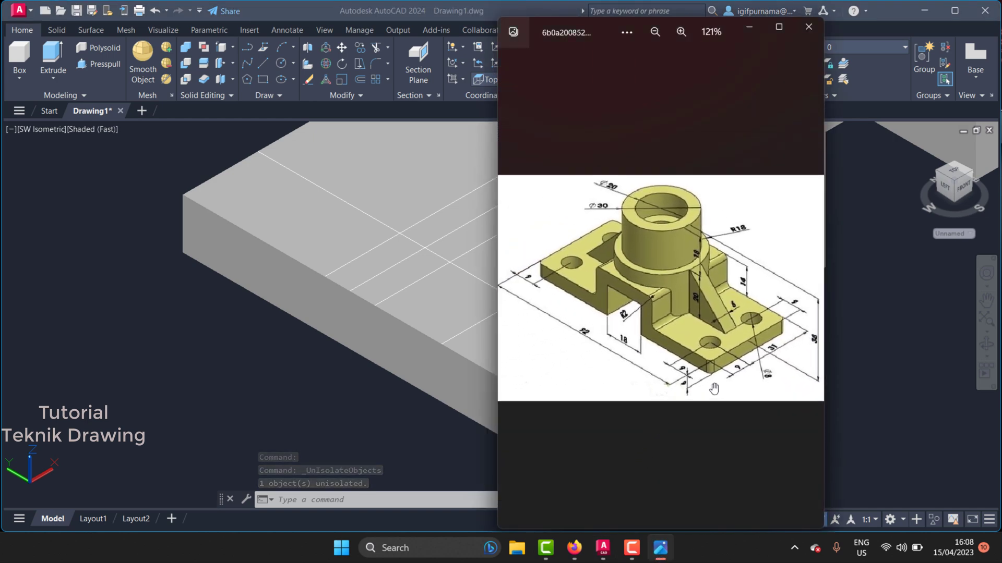
pyautogui.scroll(1, 715, 388)
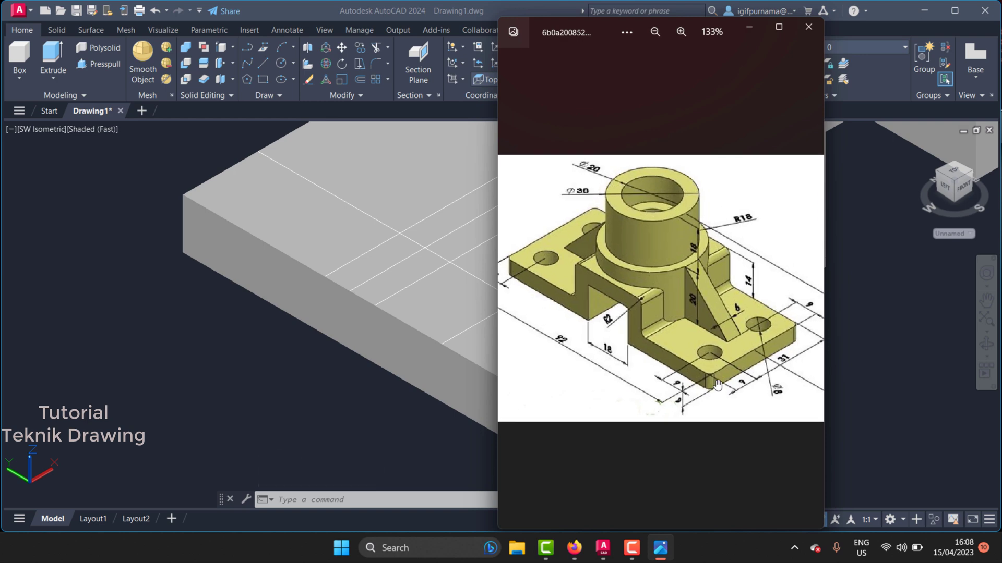
pyautogui.scroll(1, 719, 389)
pyautogui.scroll(2, 728, 396)
pyautogui.scroll(2, 735, 406)
pyautogui.scroll(1, 744, 417)
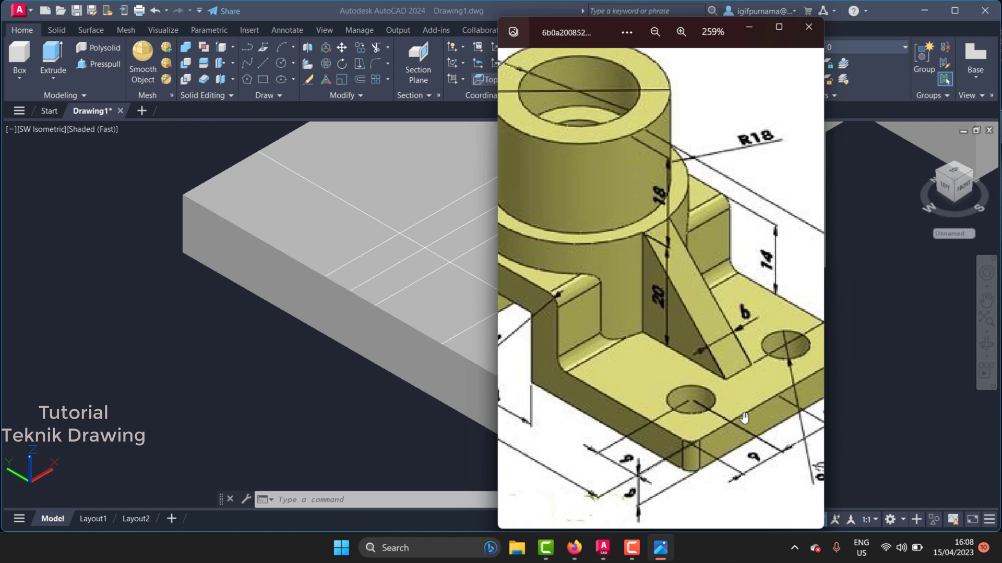
pyautogui.scroll(-1, 665, 384)
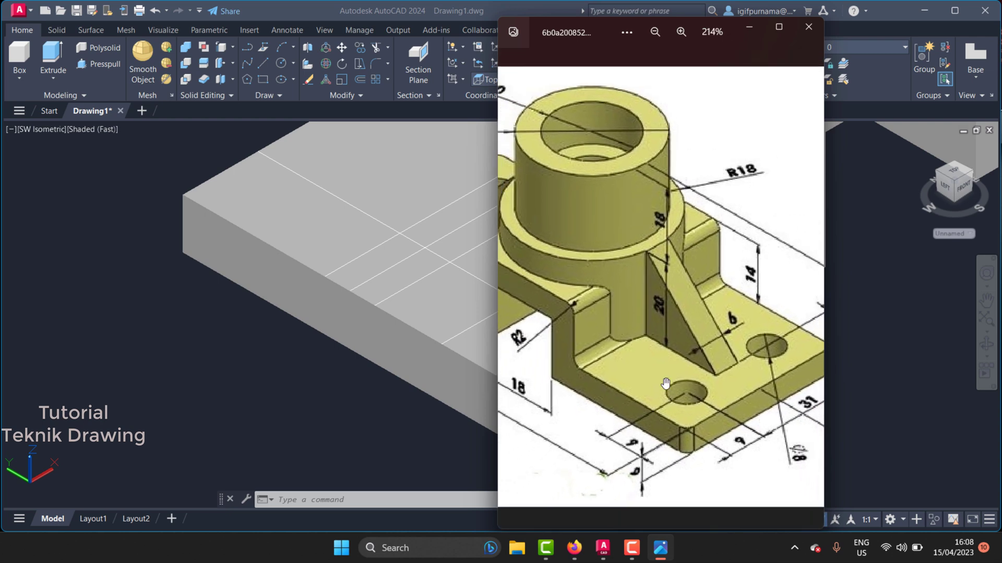
pyautogui.scroll(-3, 665, 383)
pyautogui.scroll(-2, 666, 383)
pyautogui.scroll(-1, 666, 383)
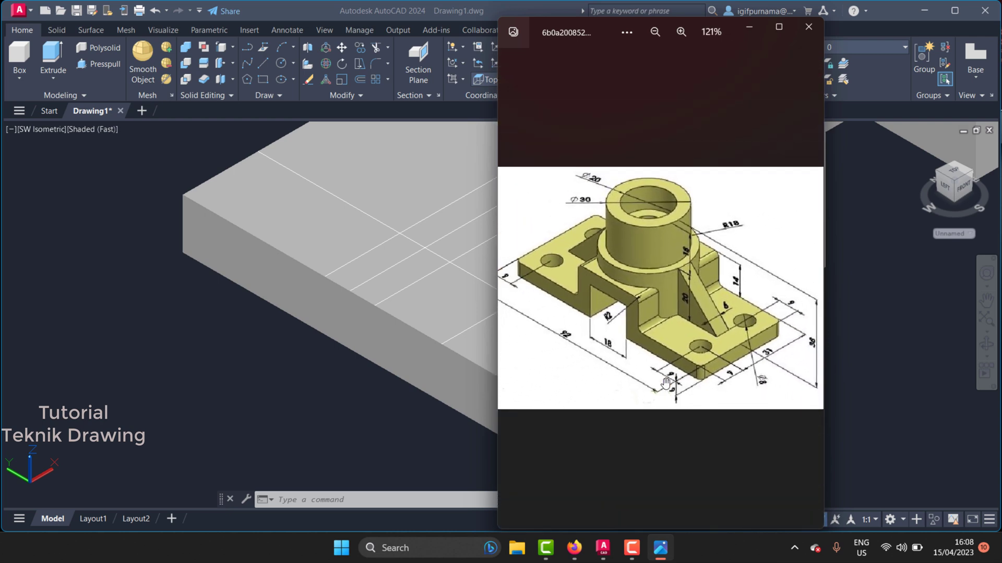
pyautogui.scroll(-1, 654, 358)
pyautogui.scroll(2, 626, 308)
pyautogui.scroll(2, 600, 257)
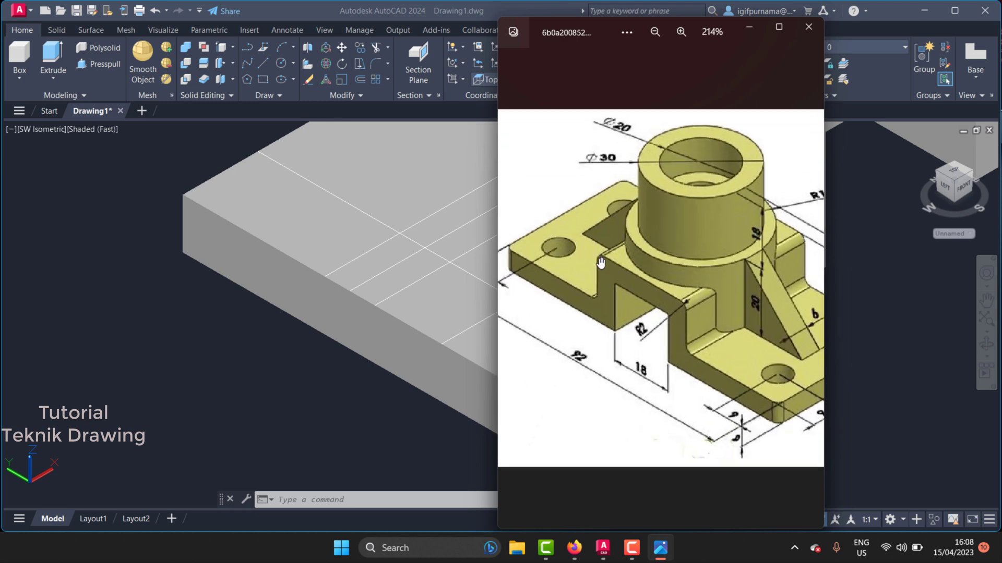
pyautogui.scroll(-3, 652, 297)
pyautogui.scroll(-2, 702, 339)
pyautogui.scroll(3, 739, 379)
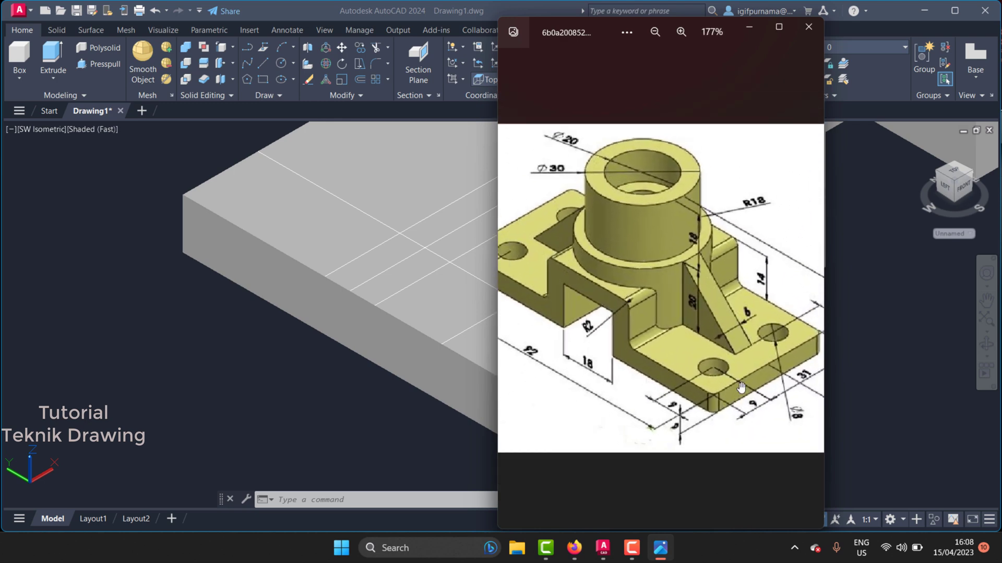
pyautogui.scroll(2, 720, 419)
# - Start a circle centred on the base construction-line intersection
pyautogui.click(452, 351)
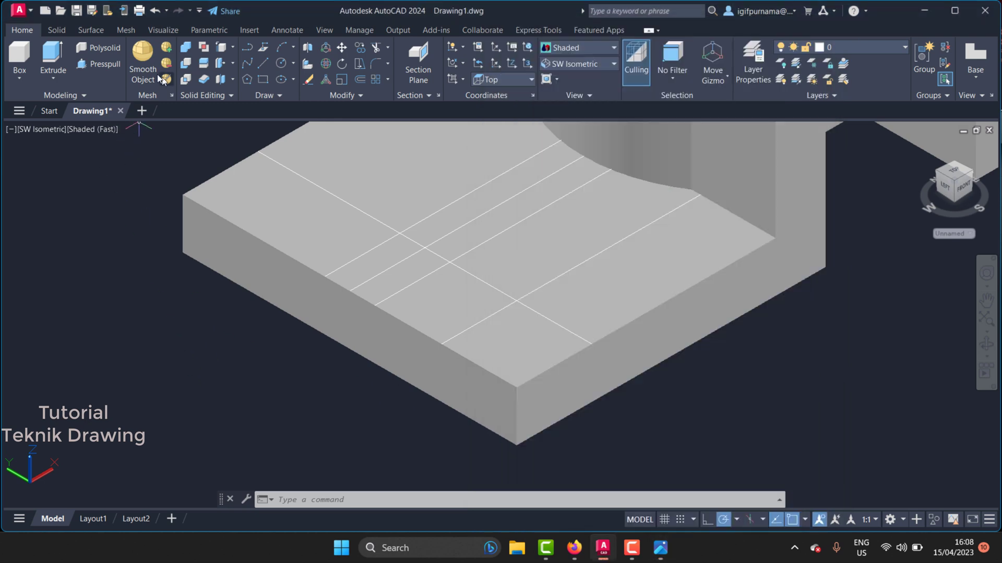
pyautogui.click(284, 62)
pyautogui.click(517, 301)
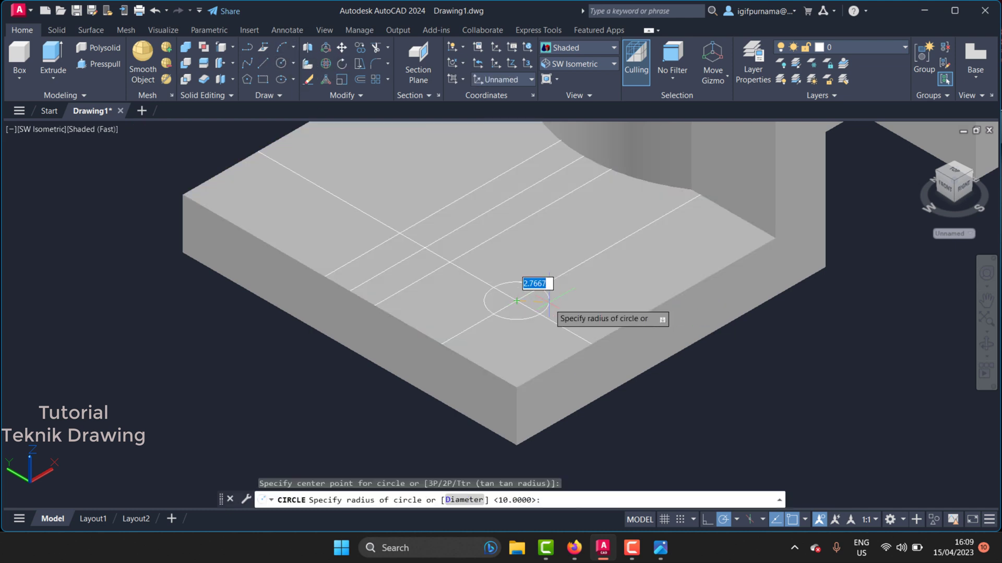
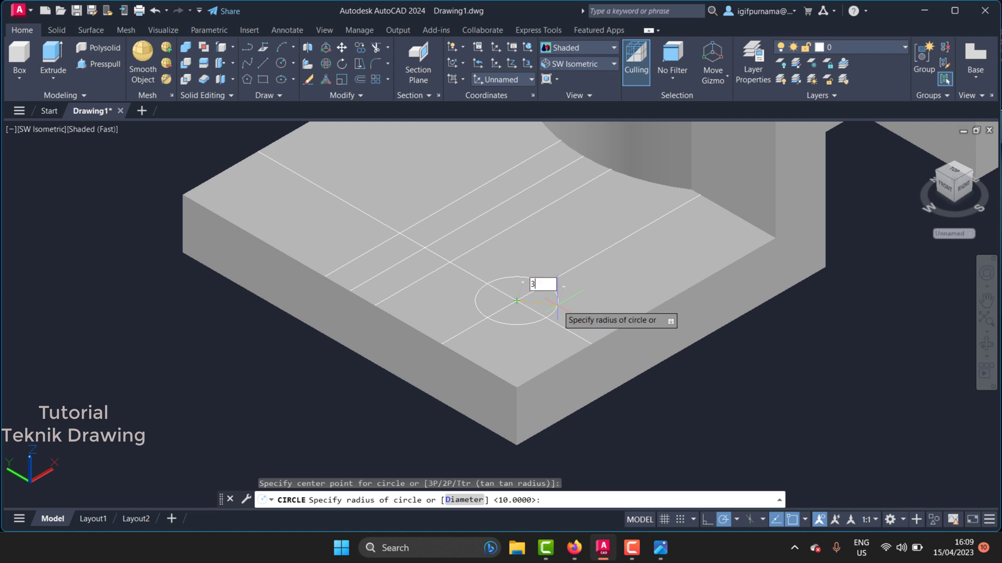
# - Complete the bolt-hole circle at radius 3 and check the reference drawing's dimensions
pyautogui.press('Return')
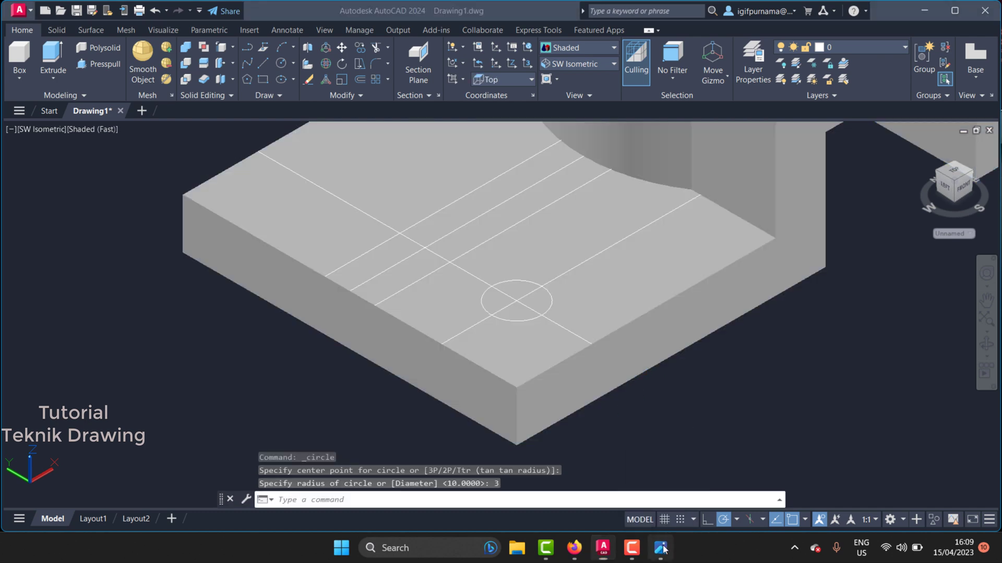
pyautogui.click(661, 548)
pyautogui.scroll(-1, 720, 390)
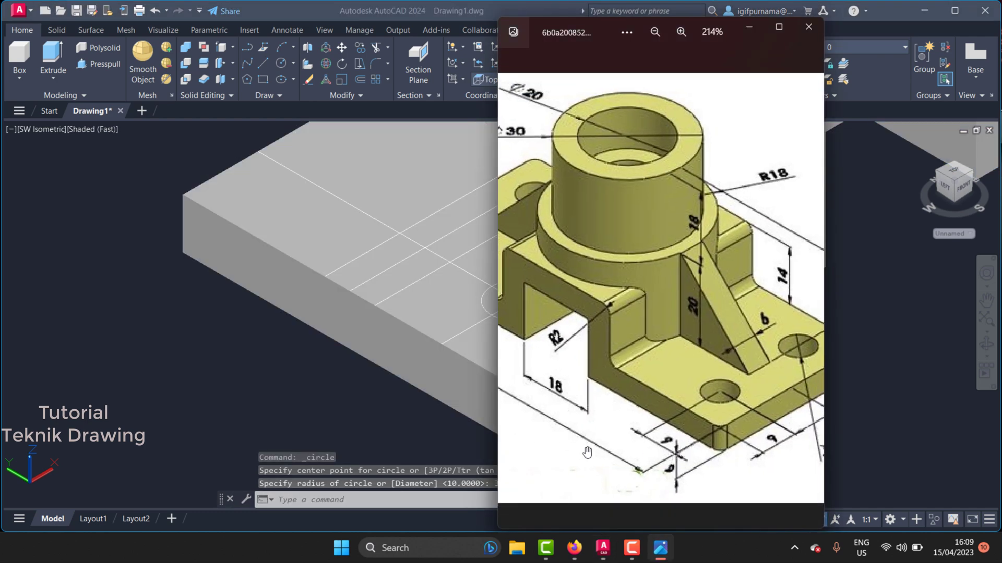
pyautogui.click(397, 403)
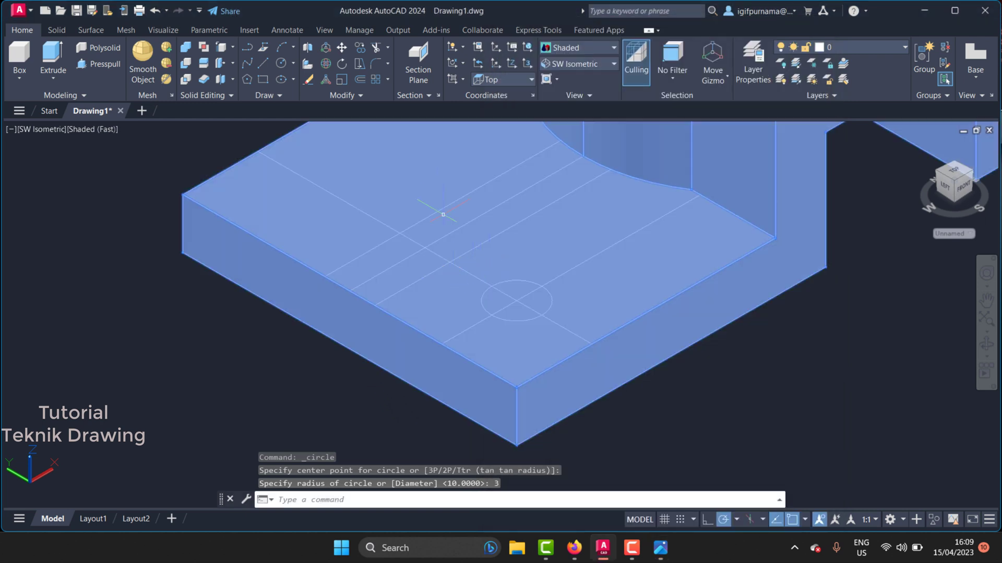
# - Hide the solid so the construction lines on its top face are exposed
pyautogui.write('e')
pyautogui.press('Return')
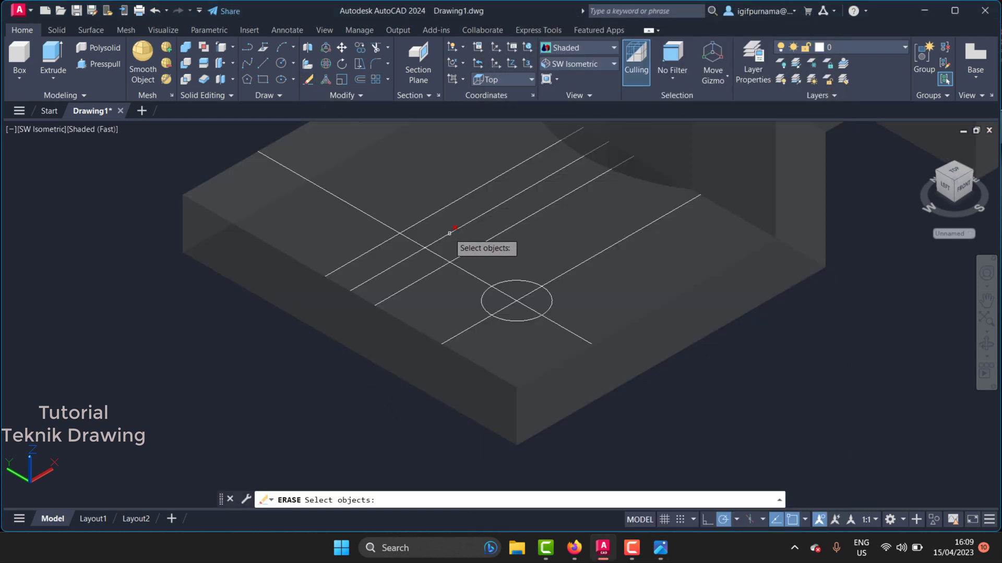
pyautogui.press('Return')
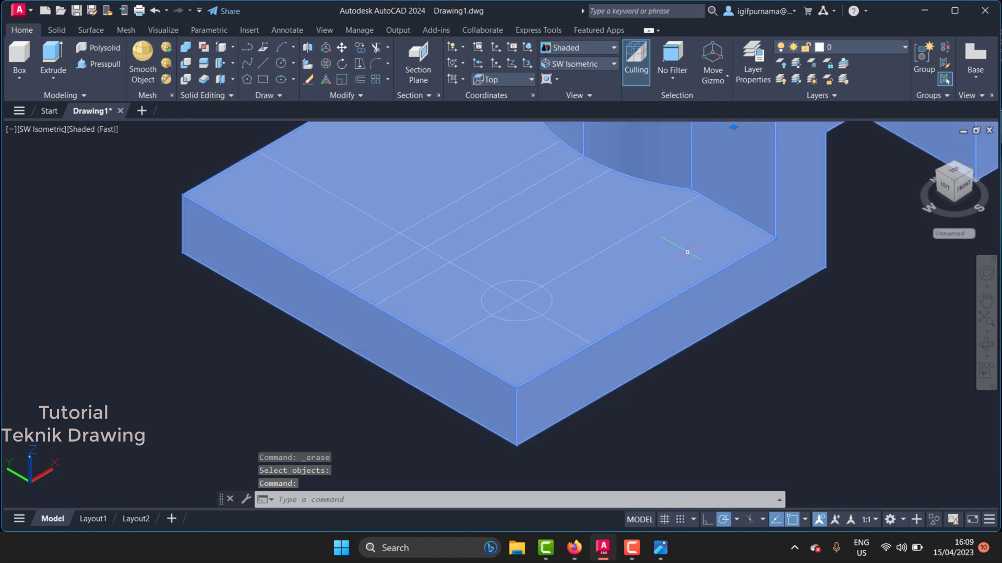
pyautogui.rightClick(687, 252)
pyautogui.moveTo(749, 277)
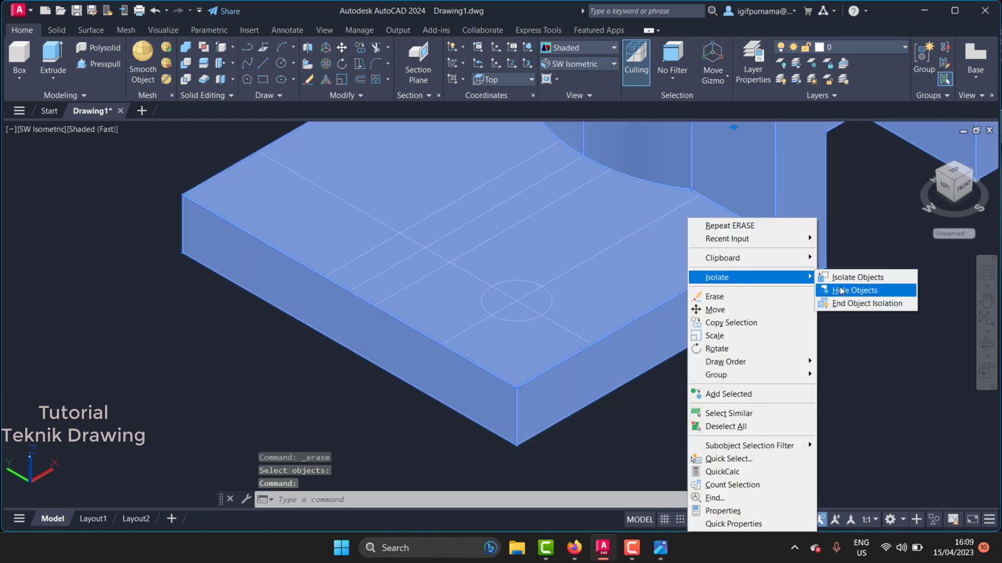
pyautogui.click(845, 290)
# - Erase the middle construction line and end object isolation to show the solid again
pyautogui.click(309, 81)
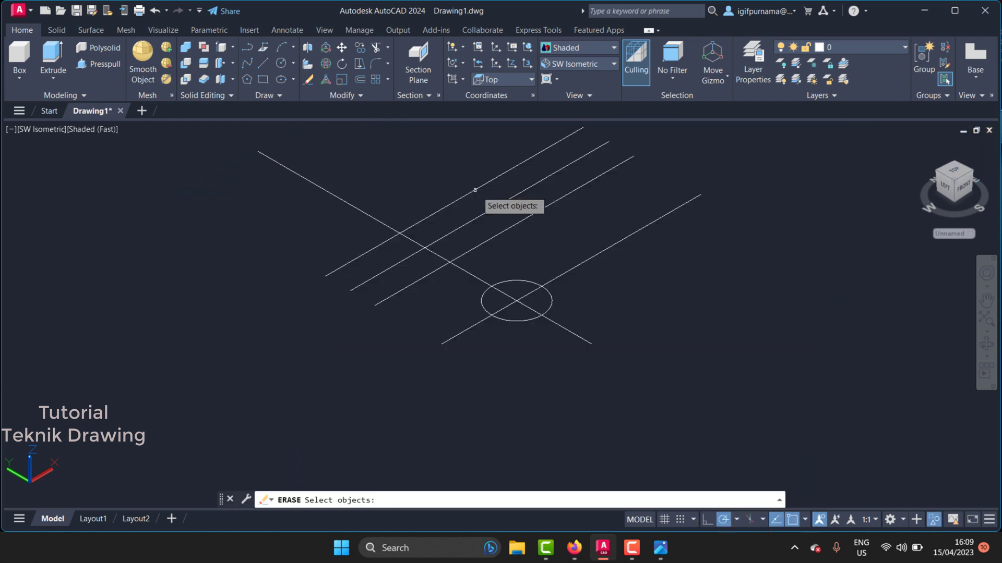
pyautogui.click(510, 207)
pyautogui.press('Return')
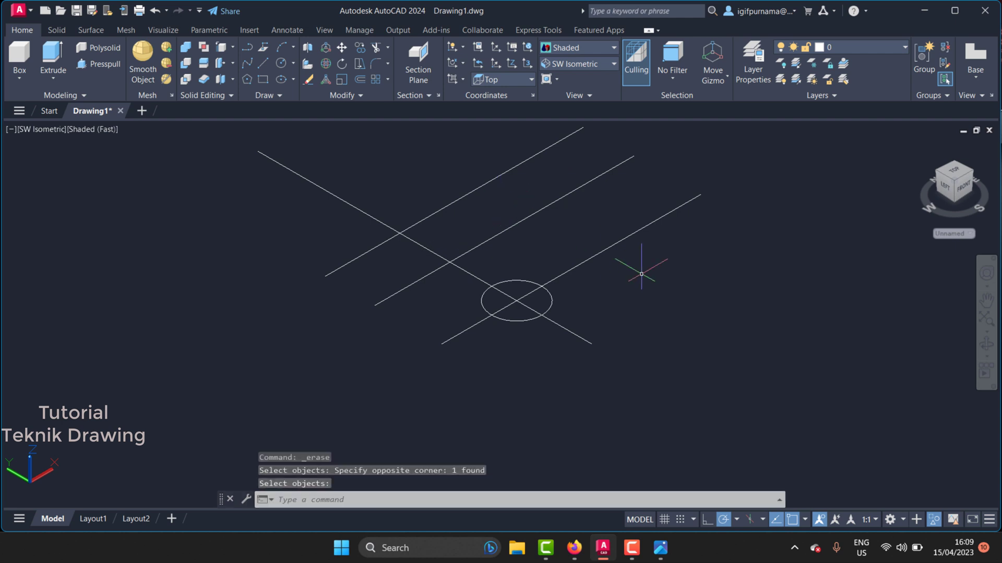
pyautogui.rightClick(764, 285)
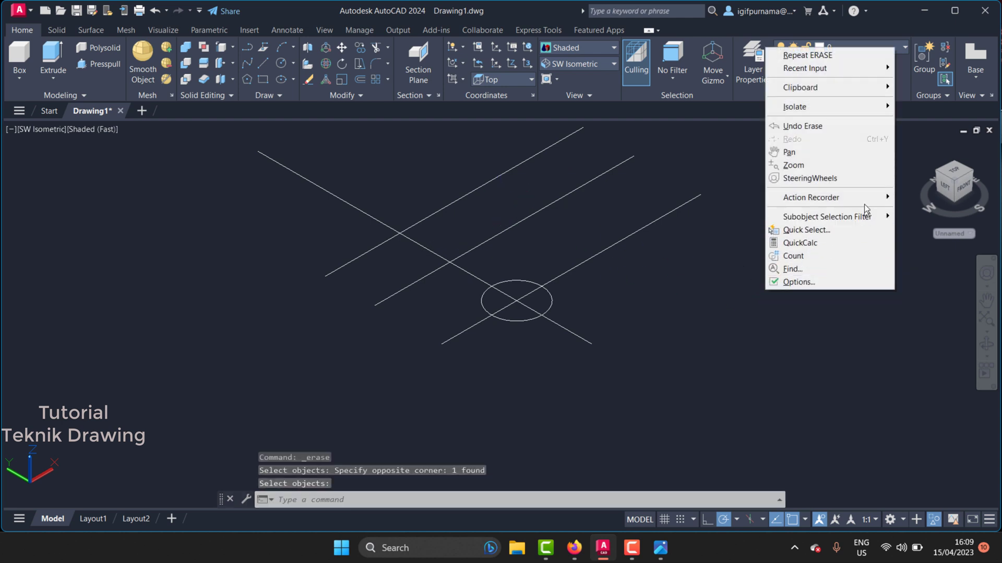
pyautogui.moveTo(794, 107)
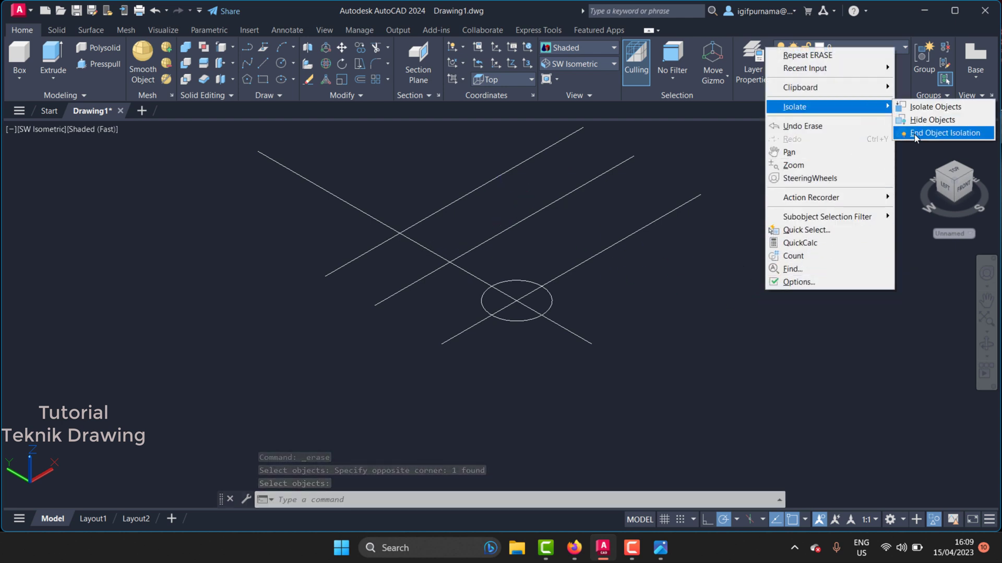
pyautogui.click(914, 137)
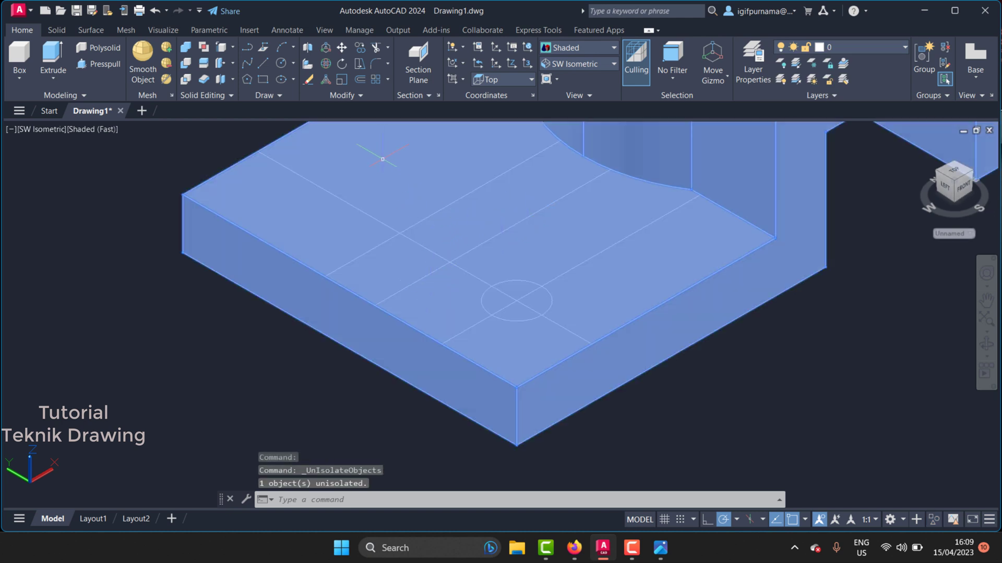
# - Switch to the Top view with a plain wireframe visual style
pyautogui.click(94, 66)
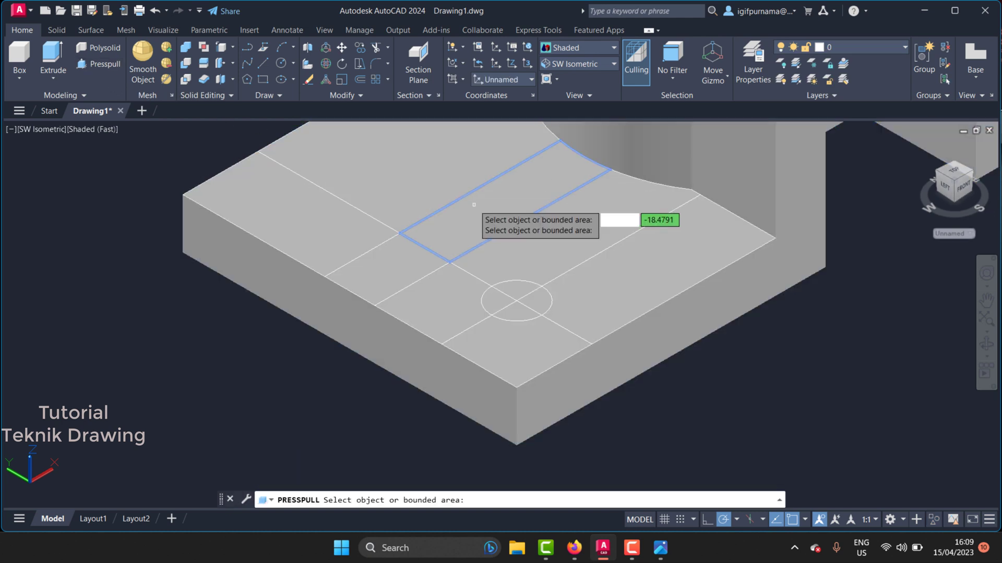
pyautogui.click(470, 234)
pyautogui.scroll(-3, 412, 303)
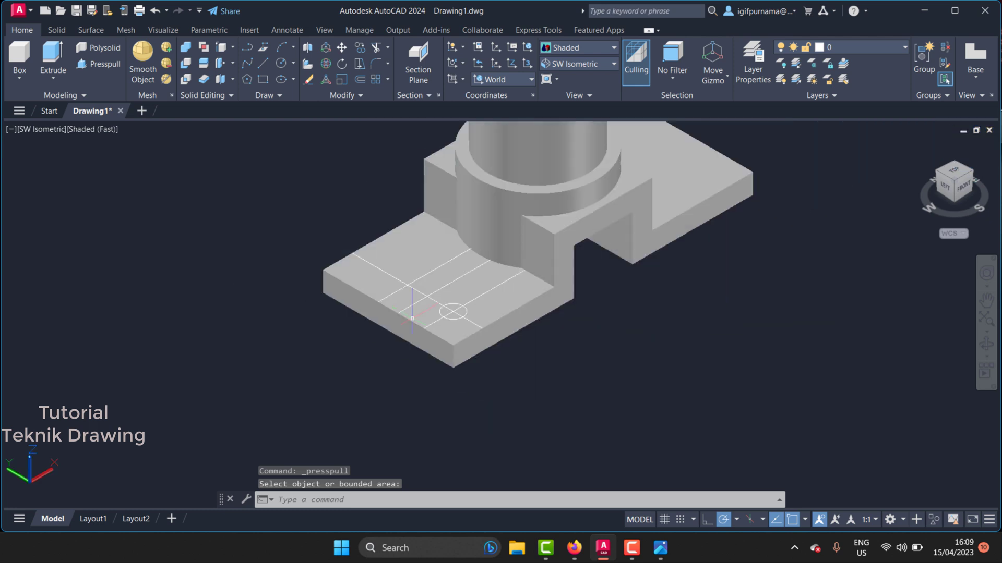
pyautogui.scroll(-1, 412, 303)
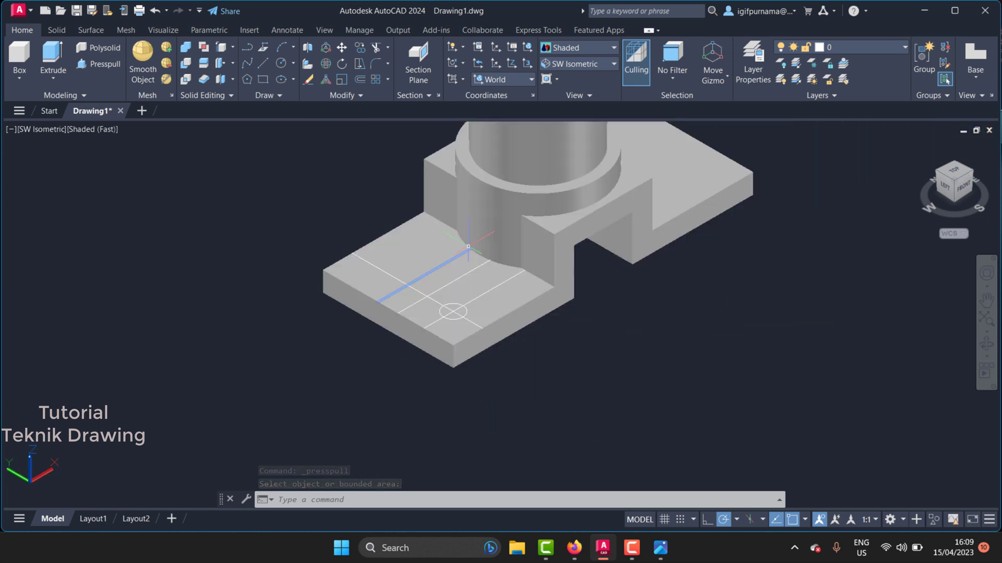
pyautogui.click(574, 61)
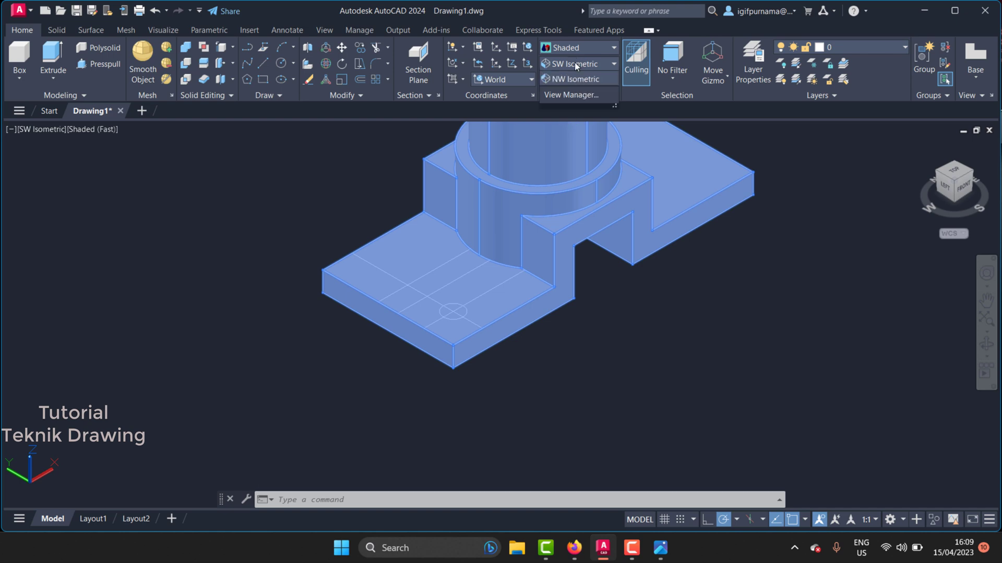
pyautogui.click(563, 75)
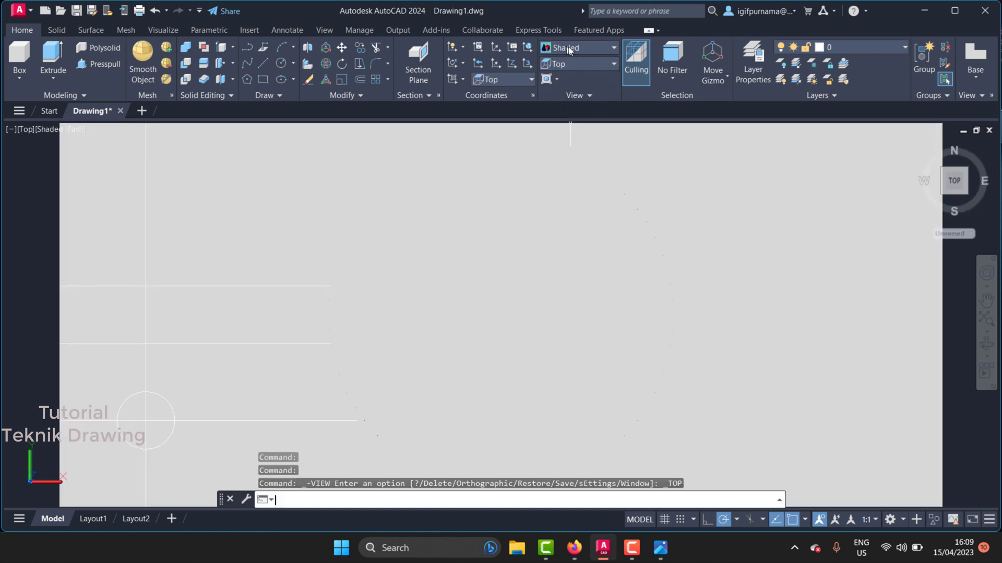
pyautogui.click(570, 50)
pyautogui.click(566, 75)
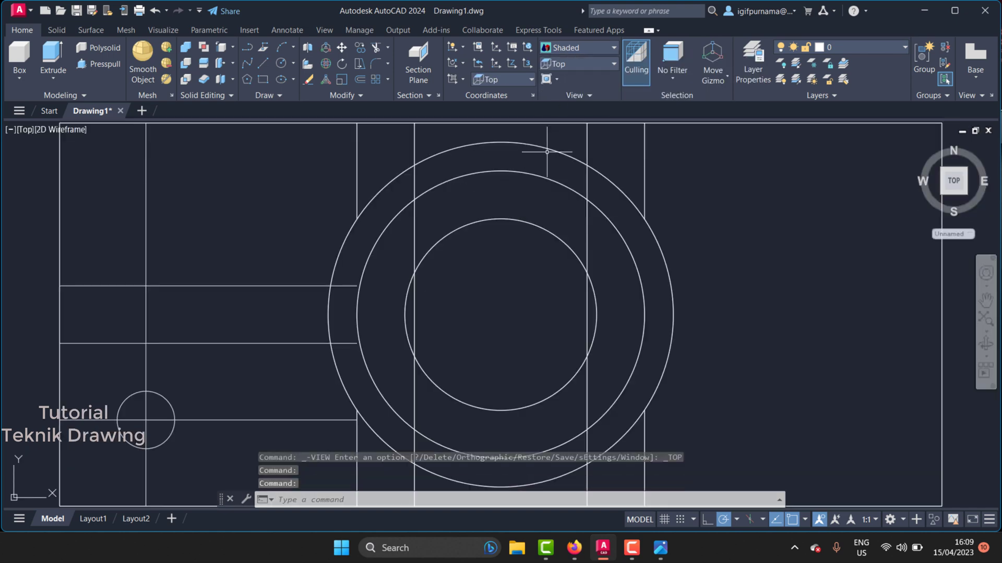
pyautogui.scroll(-4, 553, 165)
pyautogui.scroll(2, 403, 176)
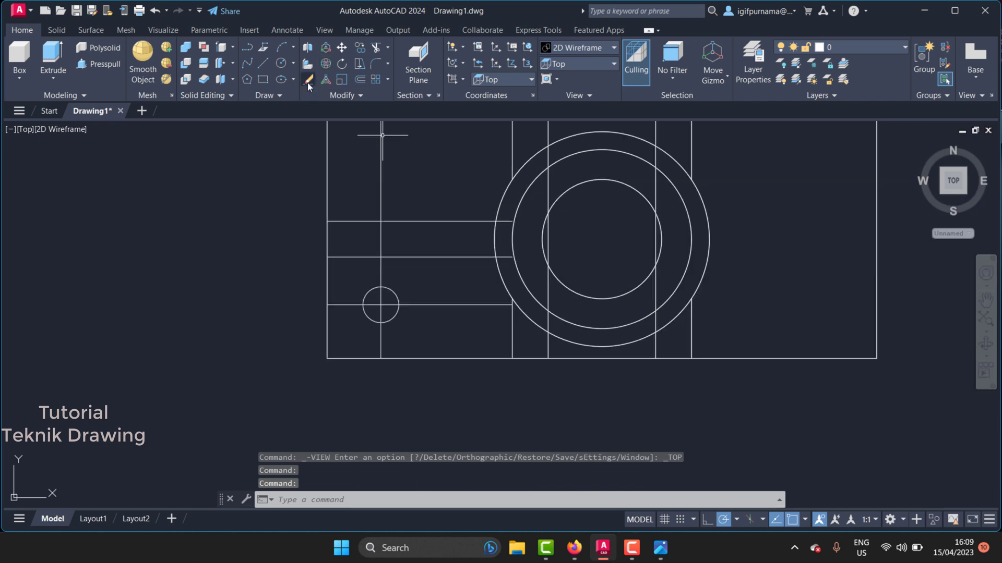
# - Select the left bolt-hole circle and the two horizontal lines for mirroring
pyautogui.click(361, 96)
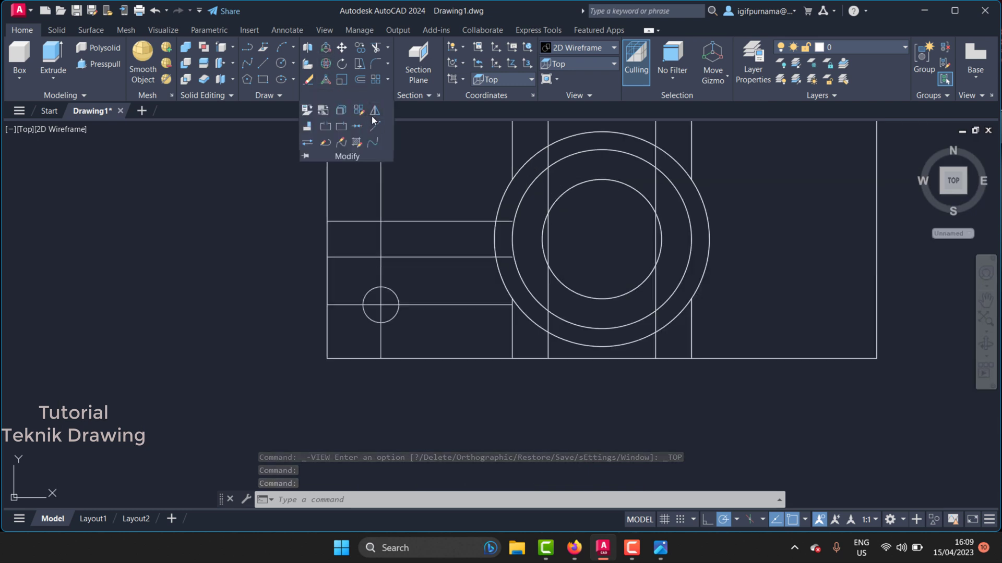
pyautogui.click(375, 112)
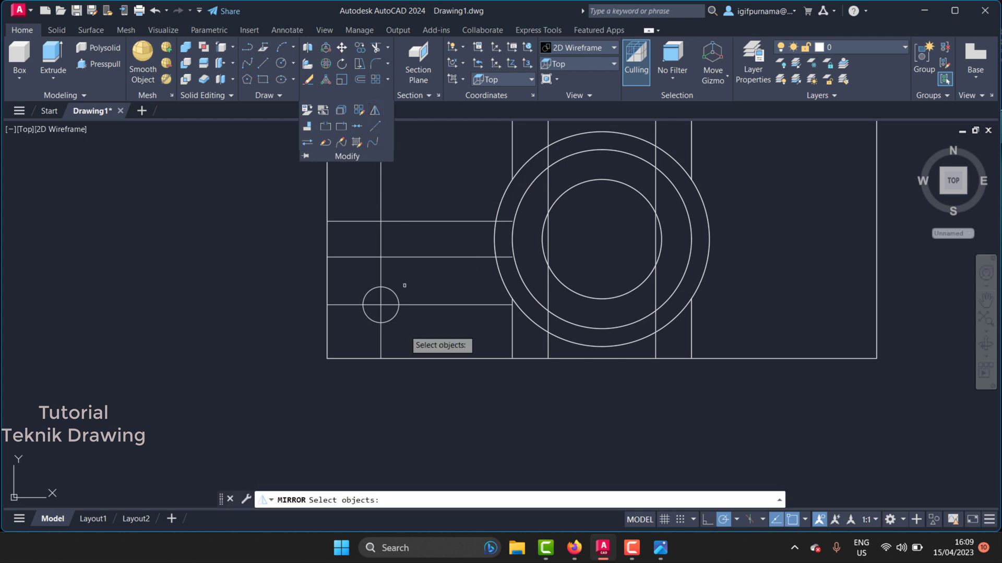
pyautogui.click(361, 285)
pyautogui.click(401, 326)
pyautogui.click(433, 261)
pyautogui.click(402, 237)
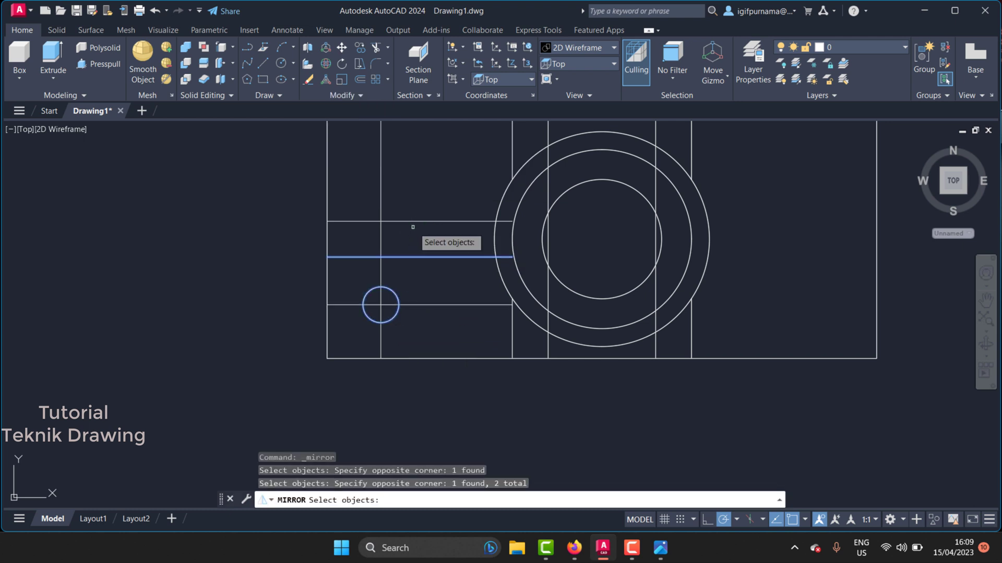
pyautogui.click(407, 210)
pyautogui.press('Return')
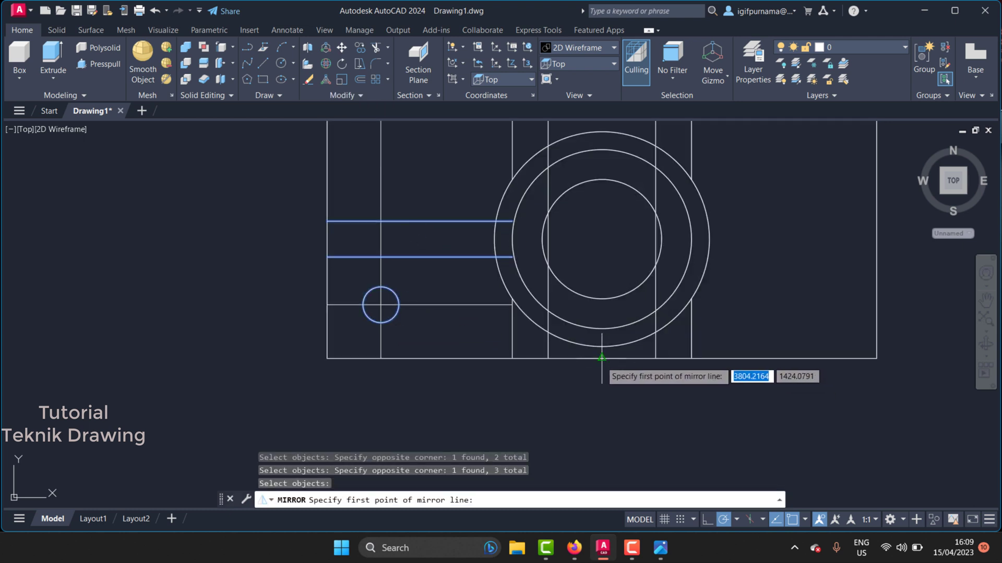
# - Mirror them across a vertical line through the bottom midpoint, keeping the originals
pyautogui.click(602, 358)
pyautogui.scroll(-3, 601, 358)
pyautogui.click(601, 230)
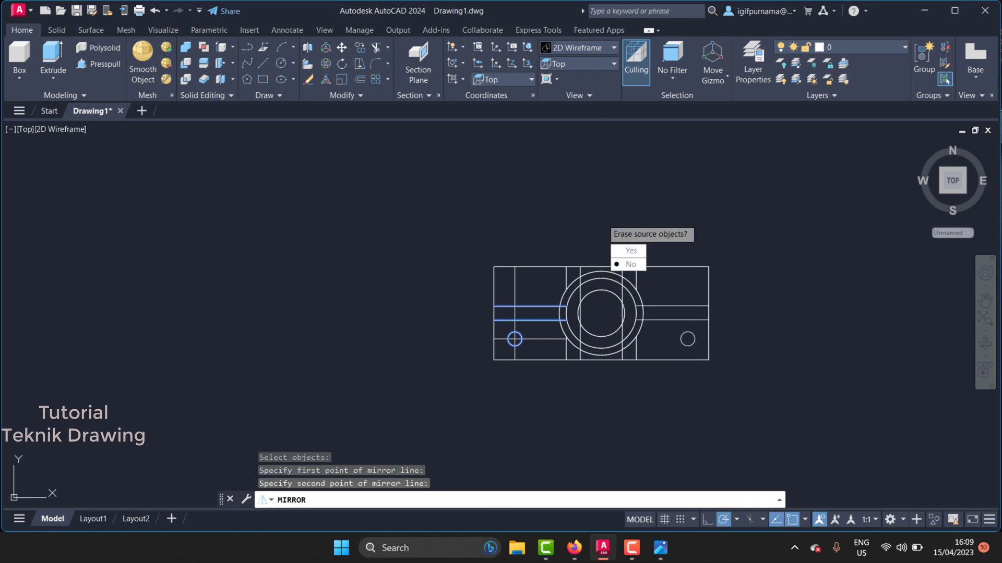
pyautogui.rightClick(604, 221)
pyautogui.click(613, 228)
pyautogui.scroll(2, 678, 345)
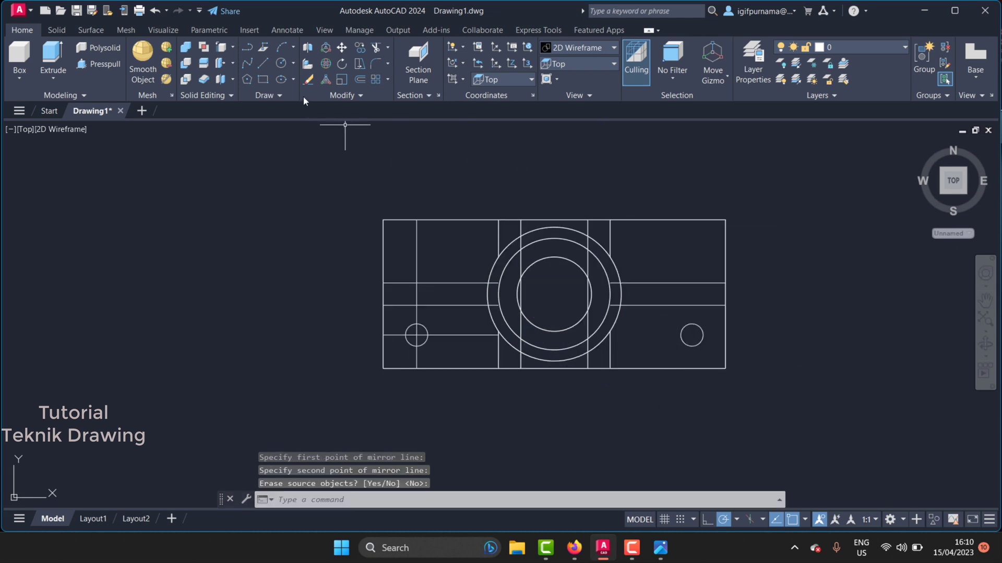
# - Mirror the two lower bolt-hole circles across the horizontal midline to make four holes
pyautogui.click(373, 98)
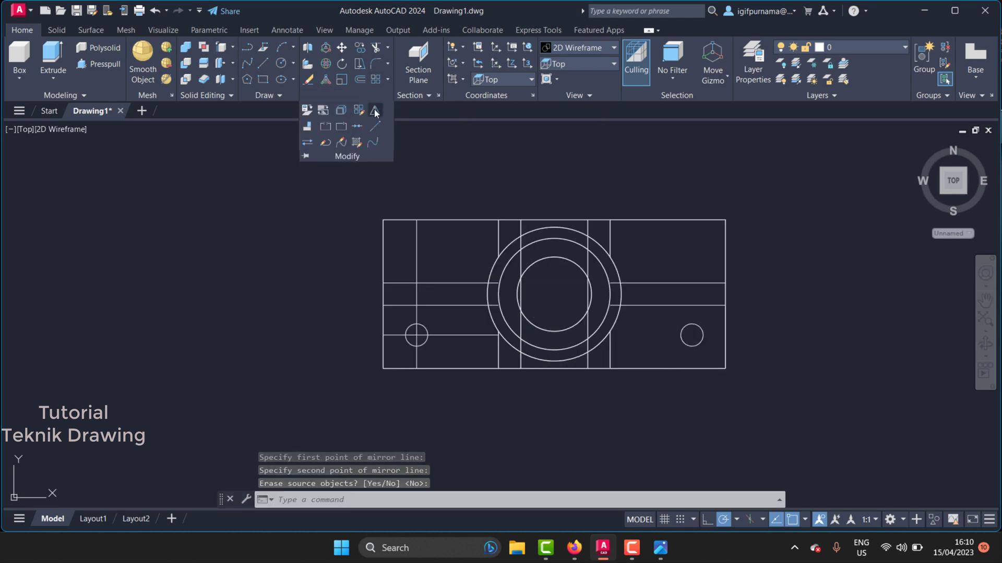
pyautogui.press('Return')
pyautogui.click(429, 337)
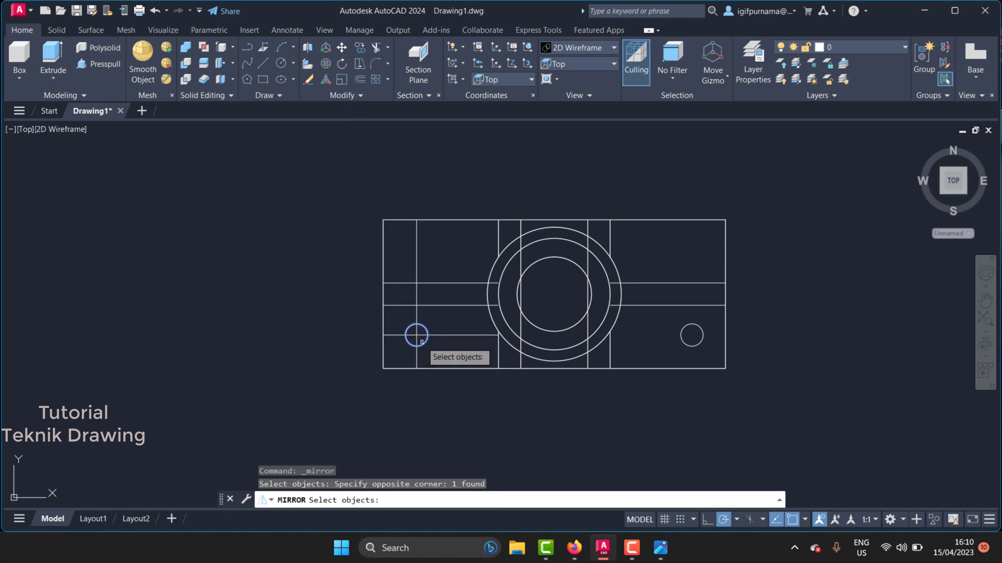
pyautogui.click(705, 366)
pyautogui.click(697, 342)
pyautogui.press('Return')
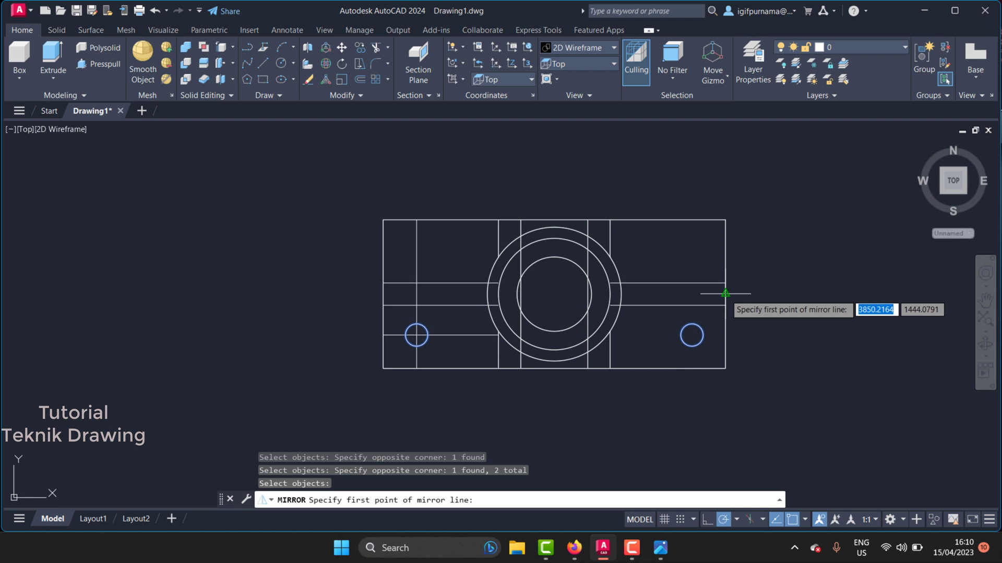
pyautogui.click(725, 294)
pyautogui.click(274, 294)
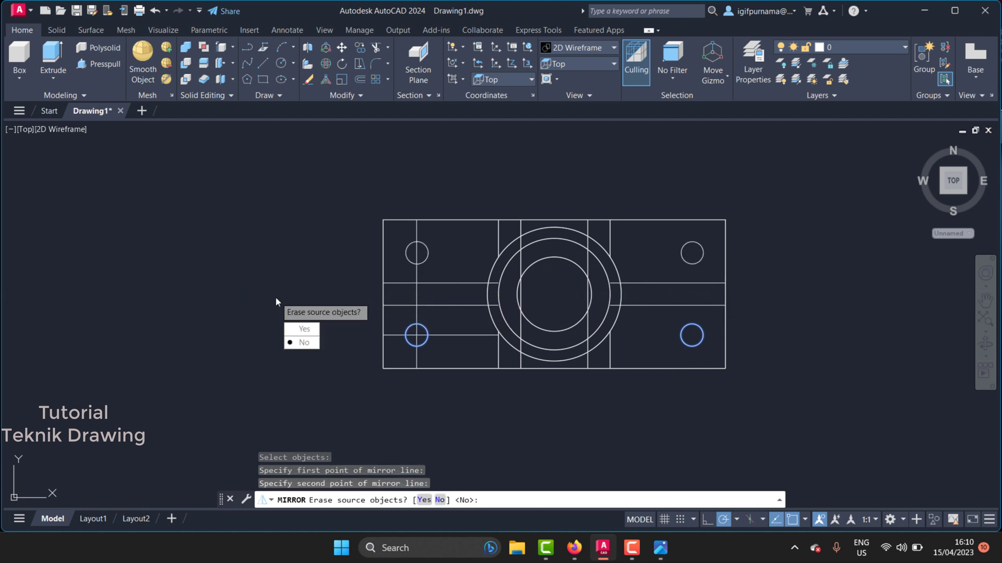
pyautogui.rightClick(274, 295)
pyautogui.click(292, 305)
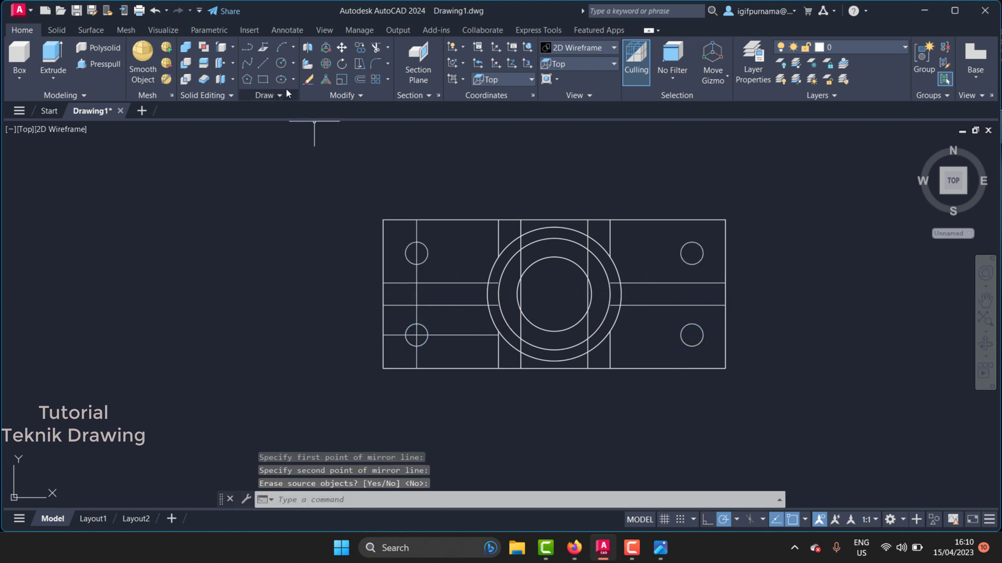
# - Erase the vertical line through the left circles and switch to SW Isometric view
pyautogui.click(308, 79)
pyautogui.click(417, 296)
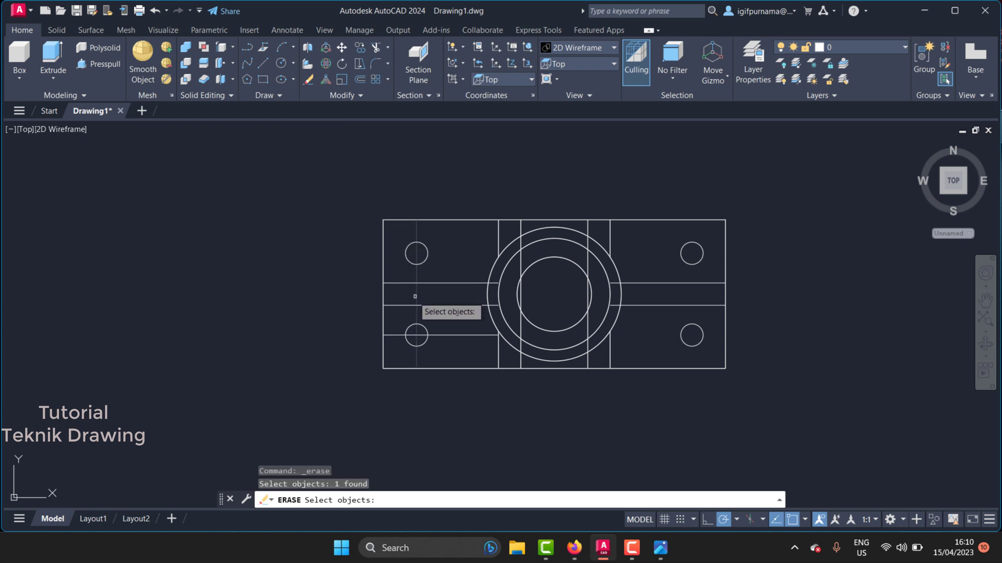
pyautogui.press('Return')
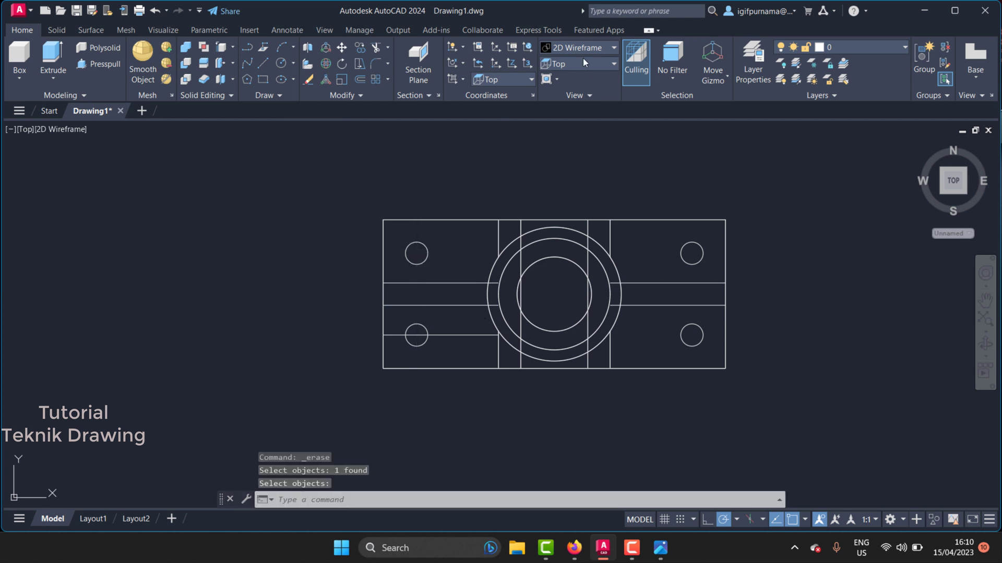
pyautogui.click(583, 63)
pyautogui.click(577, 153)
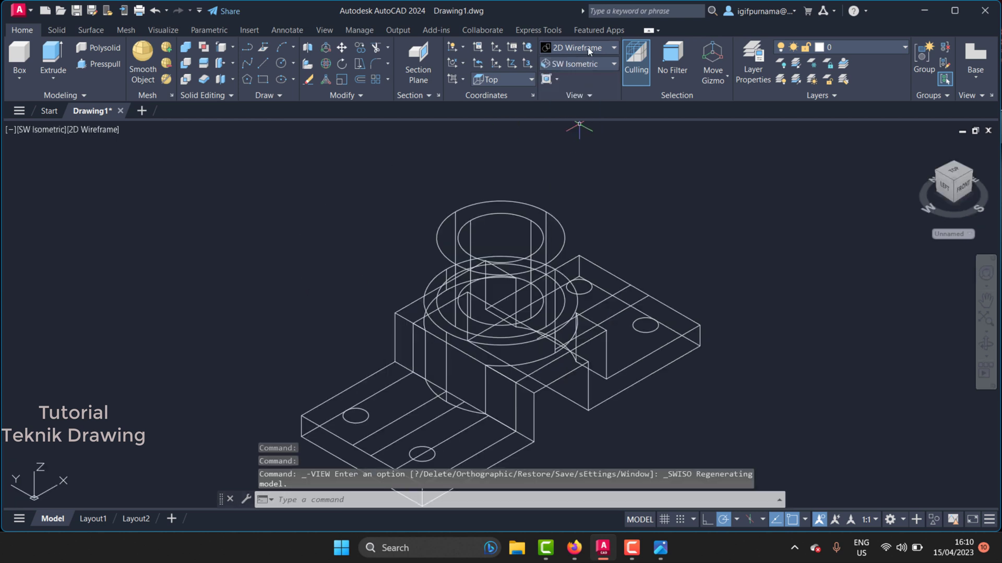
# - Set the Shaded visual style and erase the line running through the lower circle
pyautogui.click(588, 47)
pyautogui.click(568, 134)
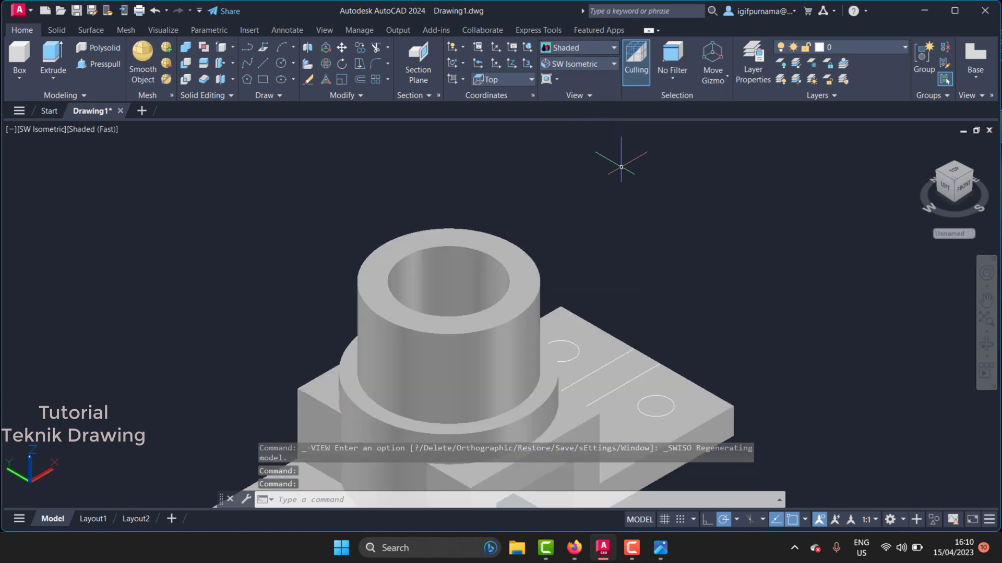
pyautogui.scroll(-2, 621, 167)
pyautogui.scroll(5, 459, 313)
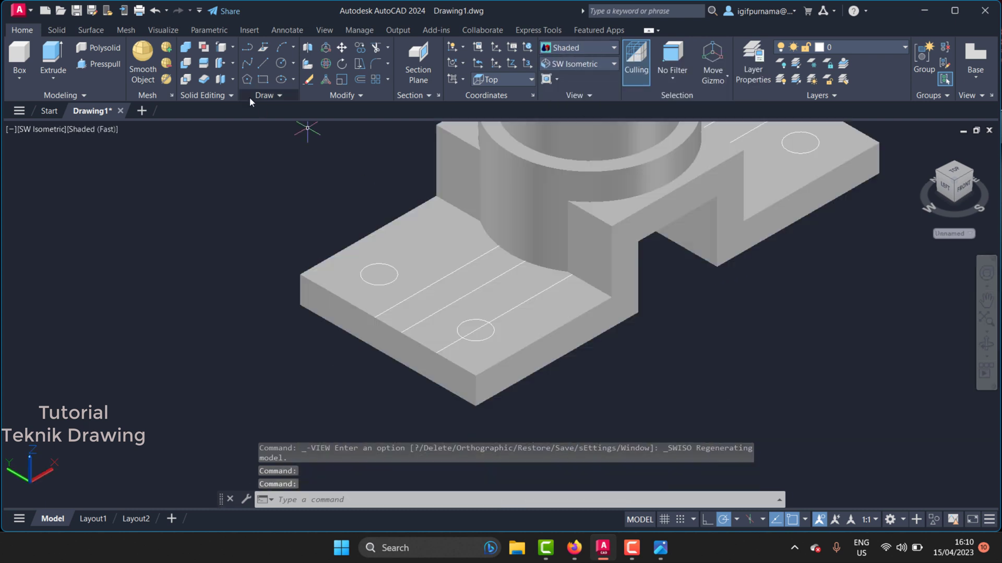
pyautogui.click(308, 79)
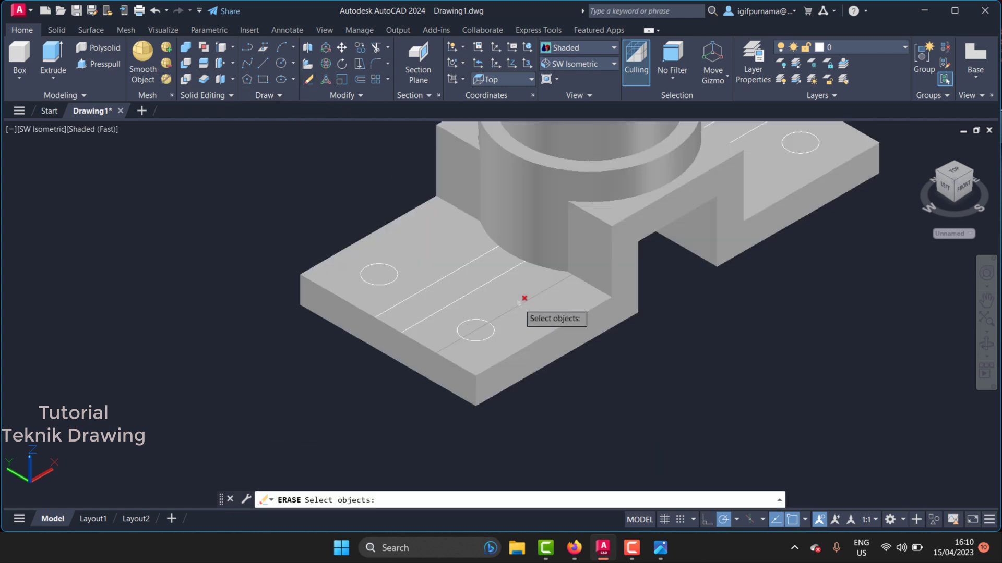
pyautogui.click(519, 303)
pyautogui.press('Return')
# - Press-pull the lower circle down through the base to form a bolt hole
pyautogui.click(97, 61)
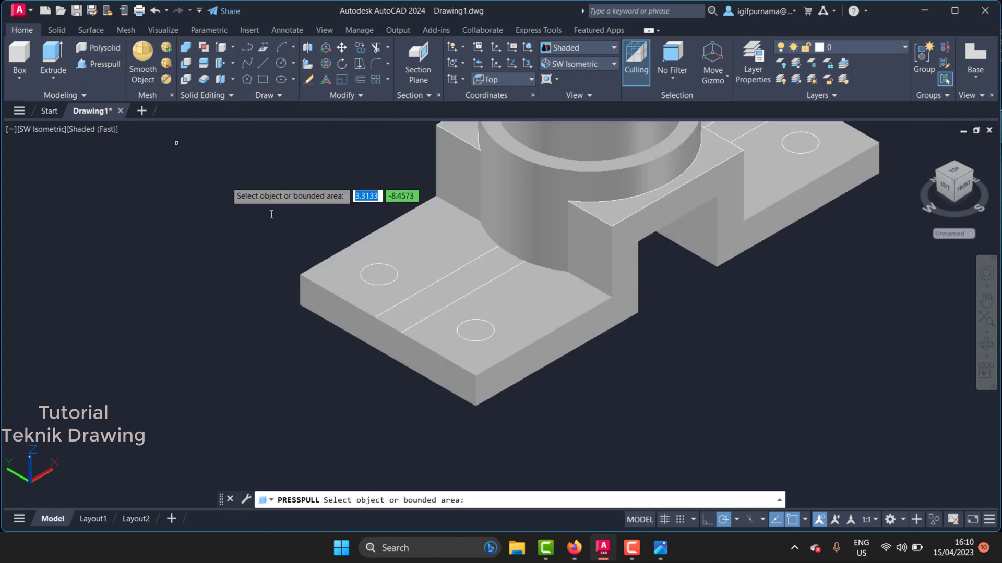
pyautogui.scroll(2, 480, 309)
pyautogui.click(475, 341)
pyautogui.scroll(-2, 476, 340)
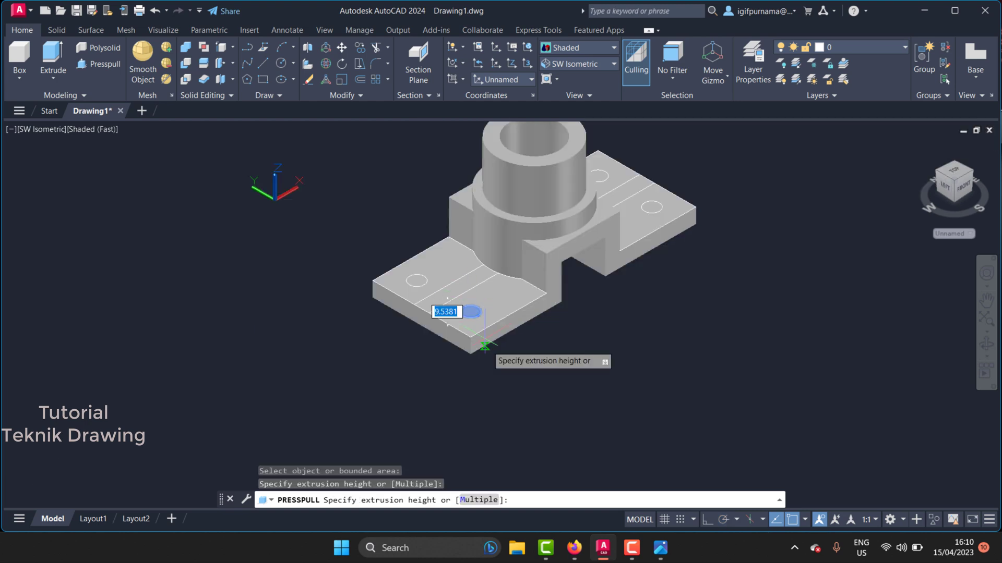
pyautogui.click(472, 360)
pyautogui.click(421, 272)
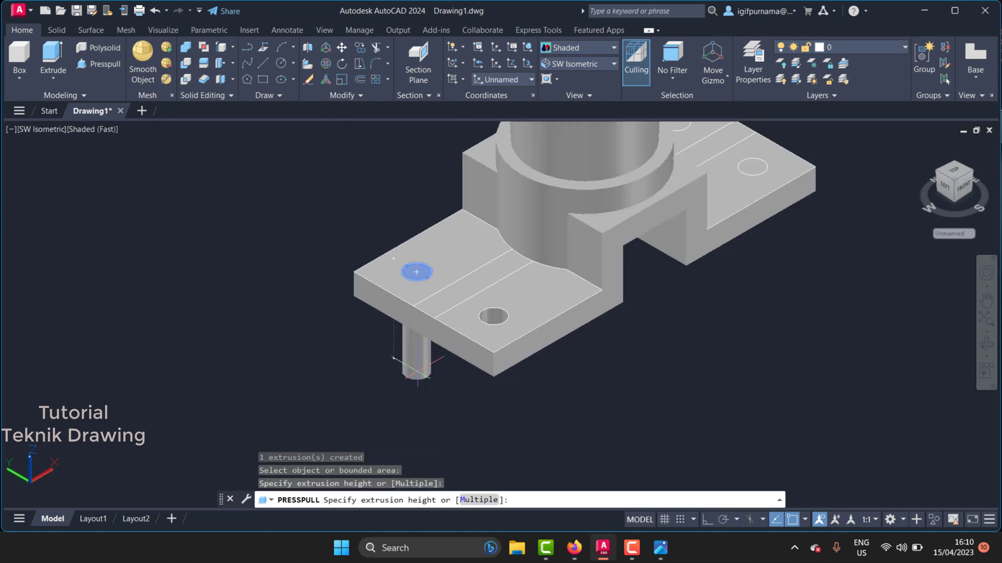
# - Pull the strip between the two lines upward into an upright wall
pyautogui.click(417, 384)
pyautogui.click(459, 296)
pyautogui.scroll(1, 538, 197)
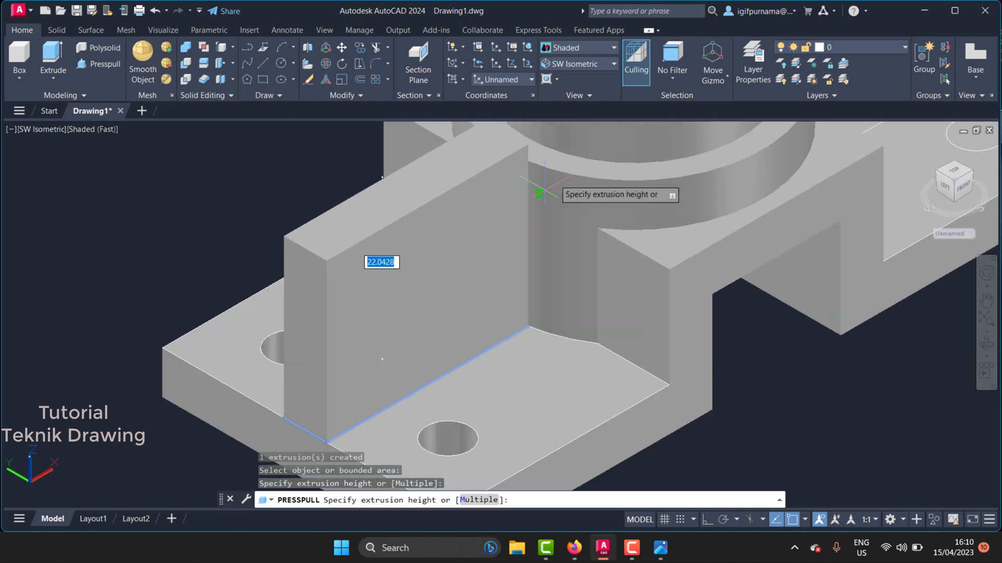
pyautogui.click(472, 209)
pyautogui.scroll(-1, 548, 215)
pyautogui.scroll(2, 670, 219)
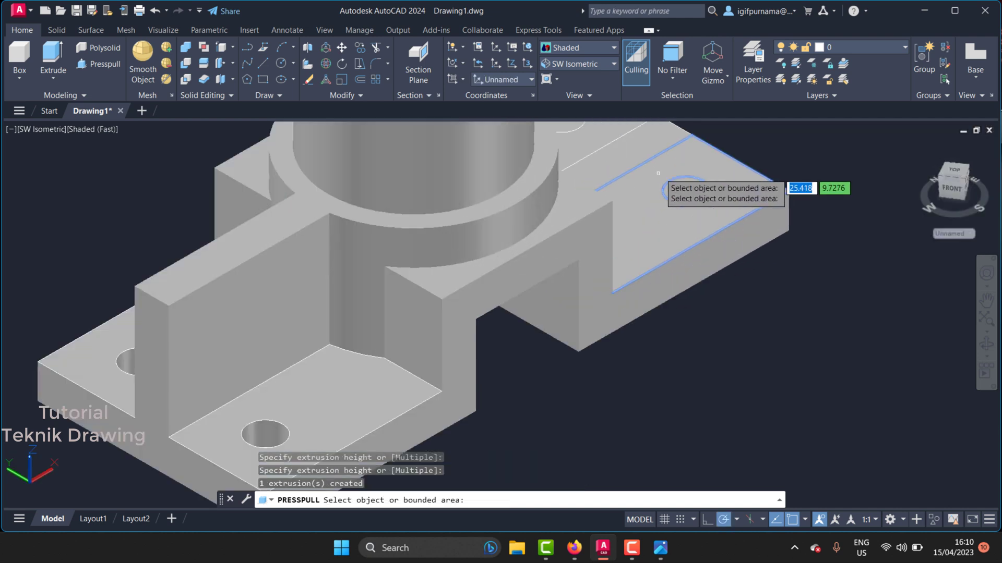
# - Push the right circle into a hole and raise the right strip into a wall
pyautogui.click(683, 194)
pyautogui.click(736, 309)
pyautogui.scroll(-1, 736, 309)
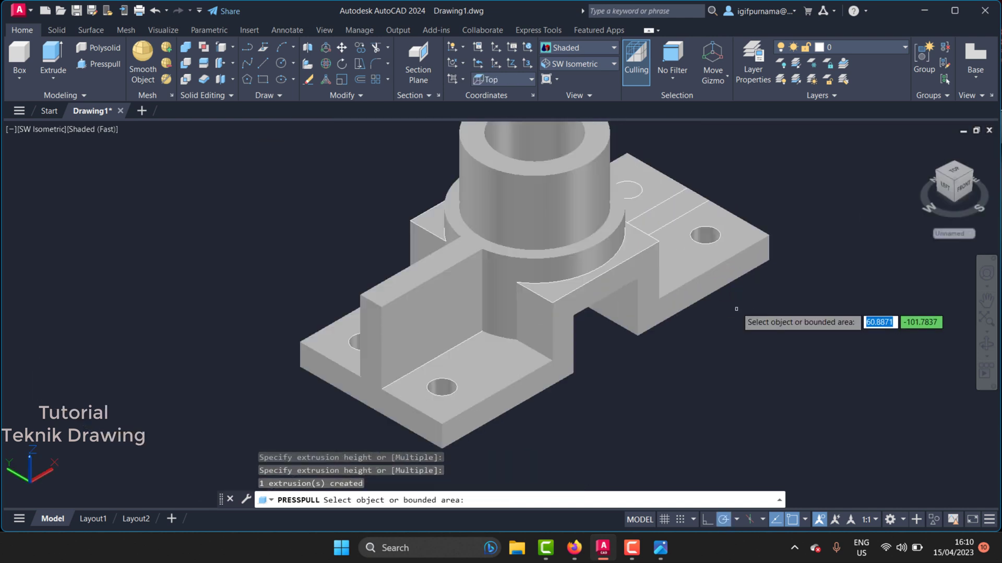
pyautogui.click(626, 190)
pyautogui.click(670, 222)
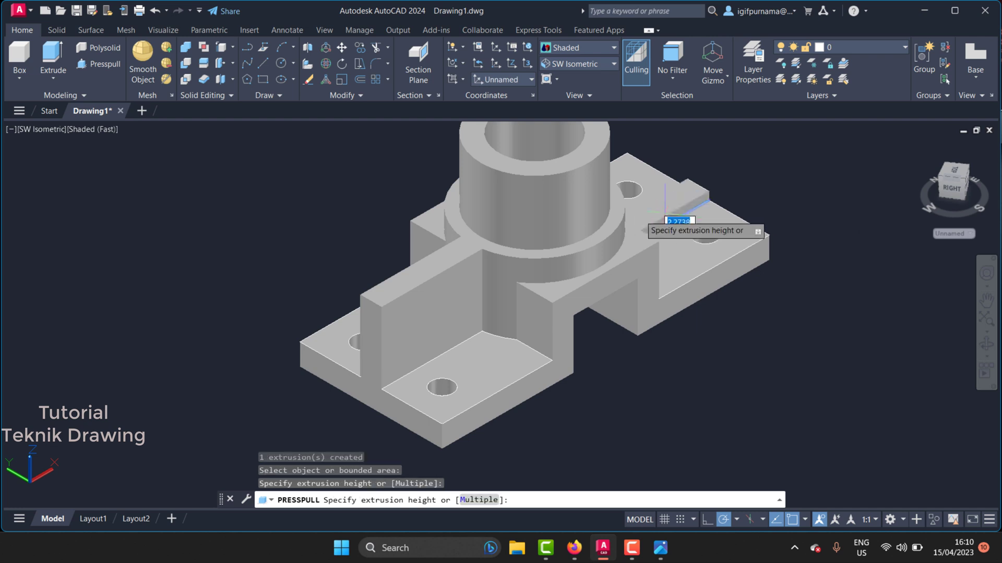
pyautogui.click(627, 214)
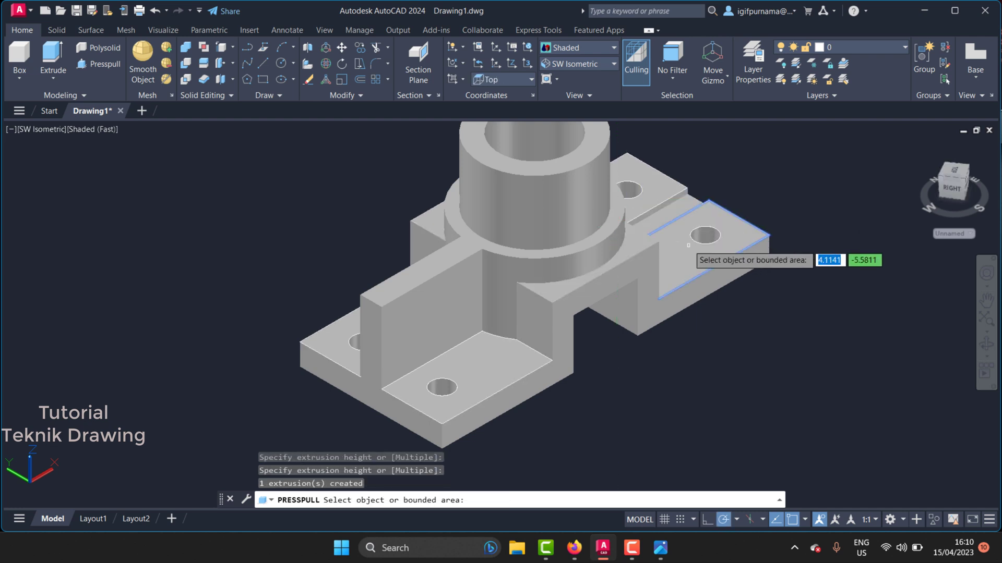
# - Pull the last area to its height and end press-pull
pyautogui.click(659, 183)
pyautogui.scroll(5, 660, 177)
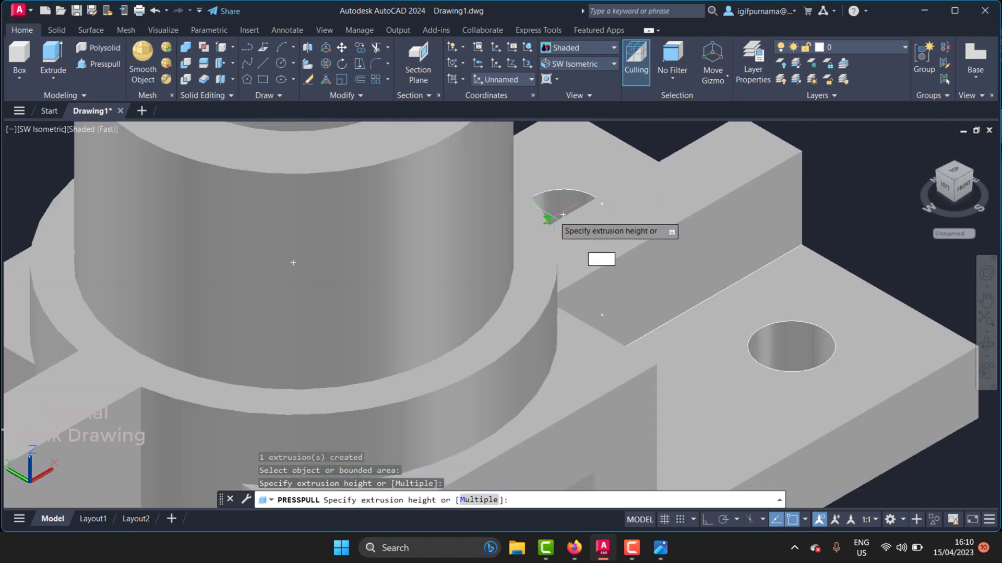
pyautogui.click(562, 214)
pyautogui.scroll(-2, 563, 215)
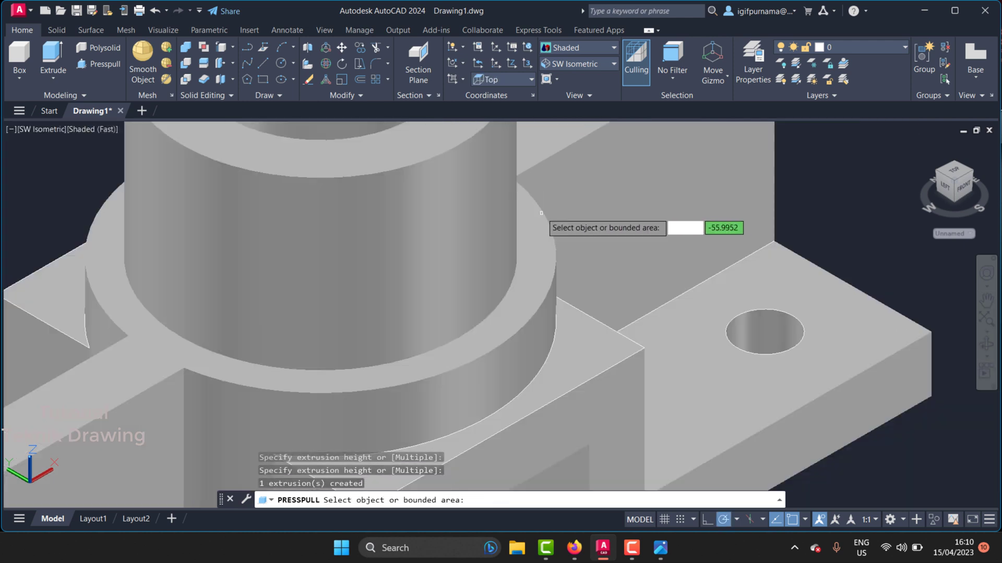
pyautogui.scroll(-3, 563, 214)
pyautogui.press('Return')
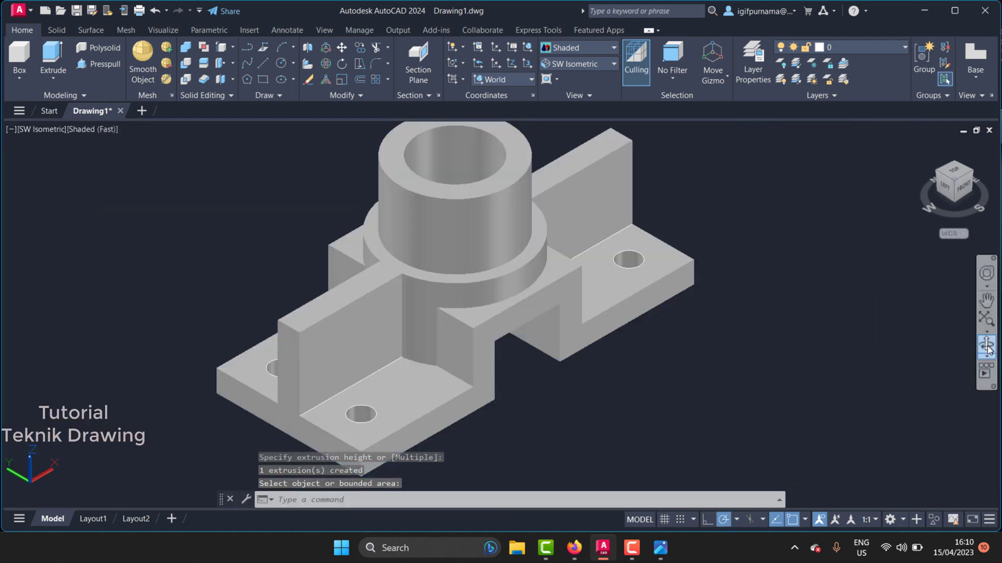
# - Orbit the model round toward a front view
pyautogui.click(987, 348)
pyautogui.moveTo(616, 292)
pyautogui.mouseDown()
pyautogui.moveTo(533, 295)
pyautogui.moveTo(603, 297)
pyautogui.moveTo(671, 260)
pyautogui.mouseUp()
pyautogui.rightClick(677, 263)
pyautogui.click(680, 264)
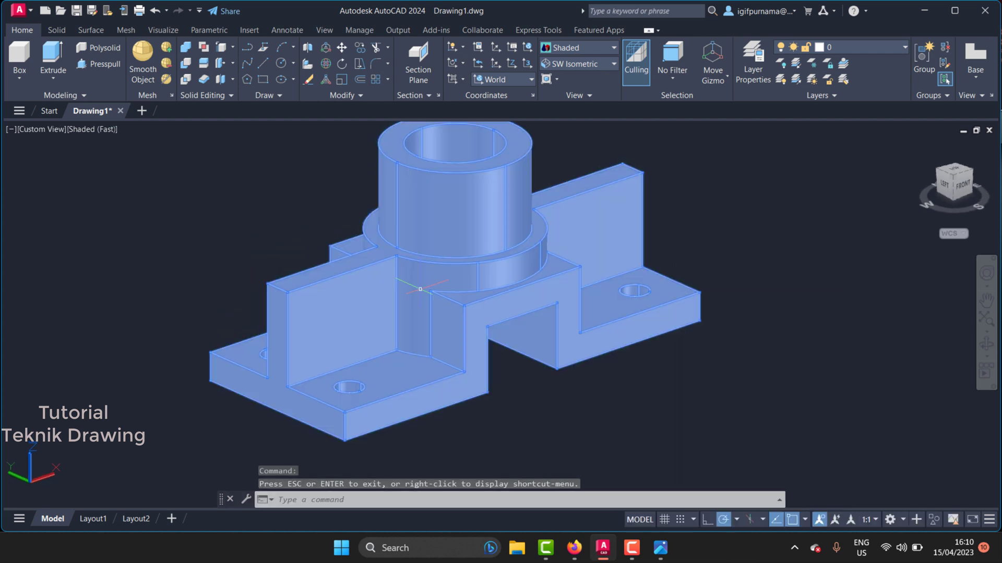
pyautogui.press('Escape')
# - Draw a diagonal line from the wall top by the boss down to the base
pyautogui.write('l')
pyautogui.press('Return')
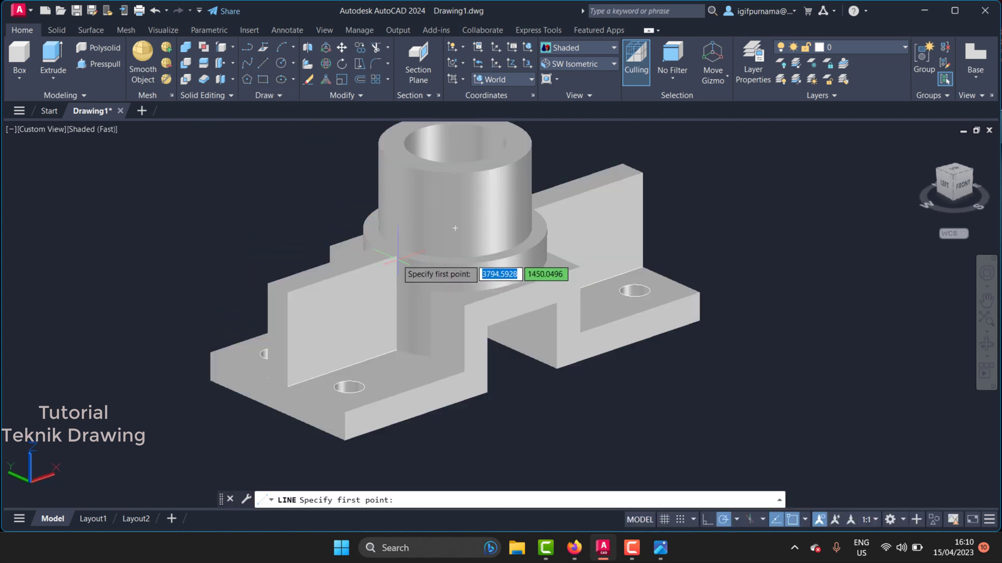
pyautogui.click(396, 256)
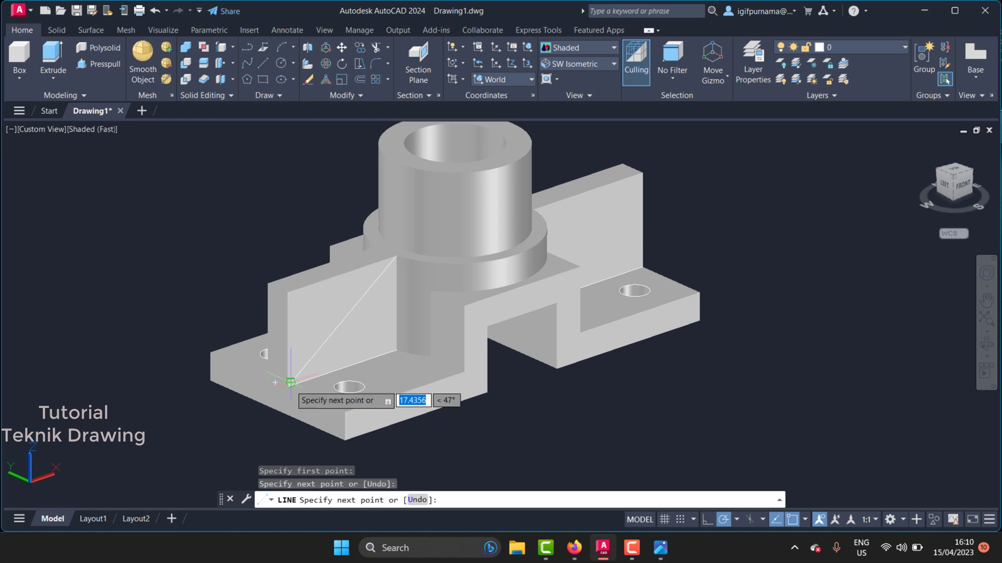
pyautogui.rightClick(290, 384)
pyautogui.click(322, 237)
# - Orbit to see the other side and compare against the bracket reference picture
pyautogui.click(986, 344)
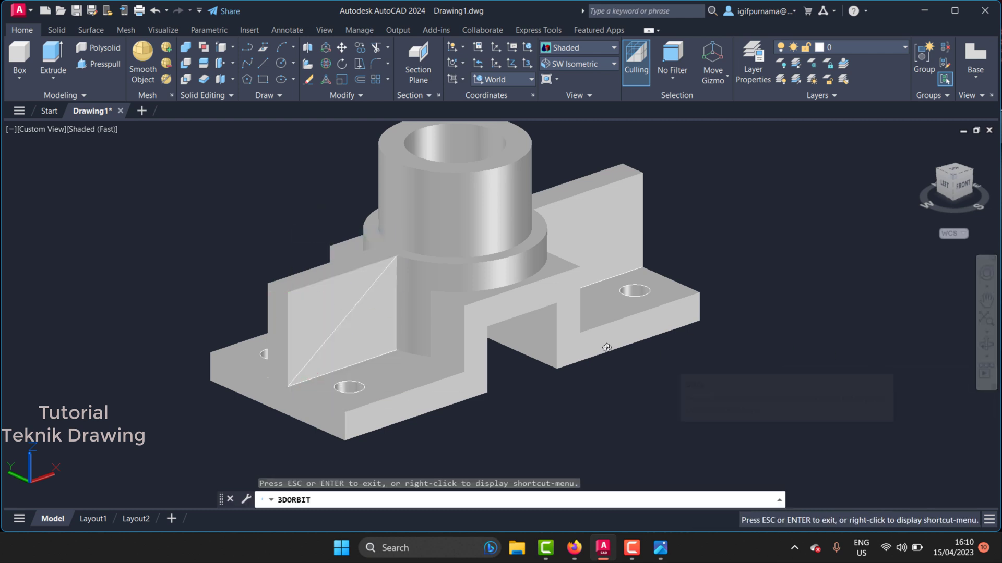
pyautogui.moveTo(606, 347)
pyautogui.mouseDown()
pyautogui.moveTo(500, 351)
pyautogui.moveTo(614, 241)
pyautogui.mouseUp()
pyautogui.rightClick(614, 241)
pyautogui.click(629, 249)
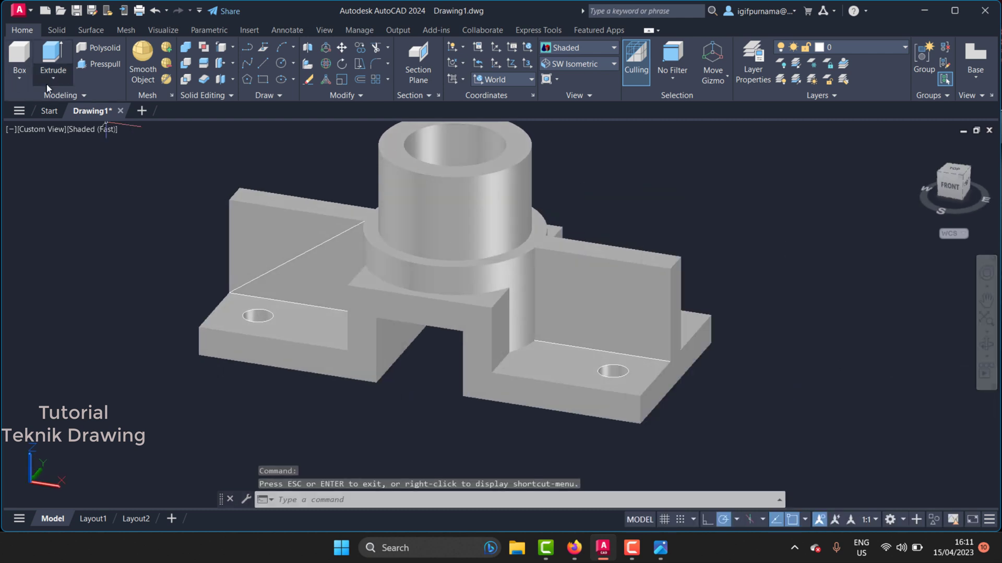
pyautogui.click(660, 547)
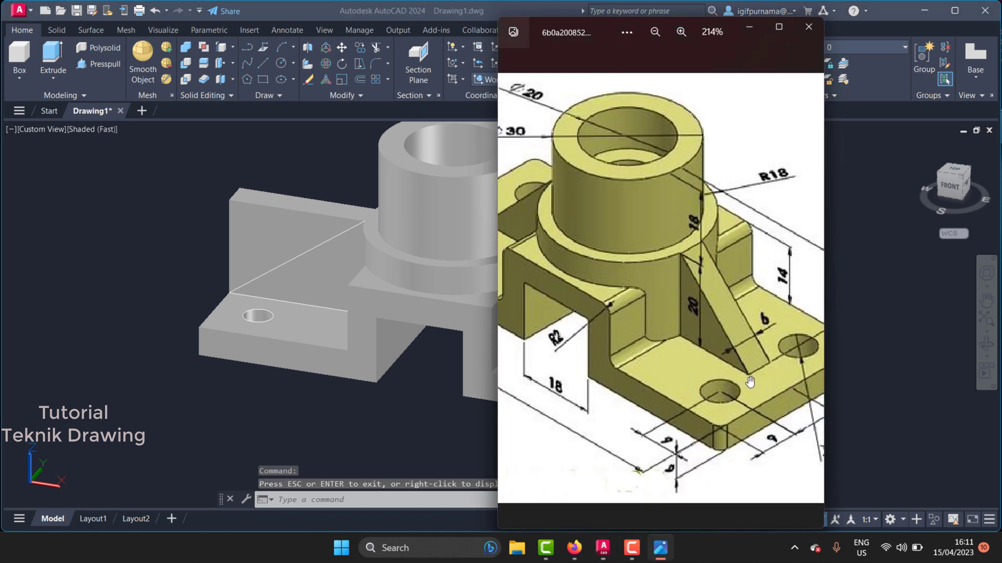
pyautogui.click(360, 442)
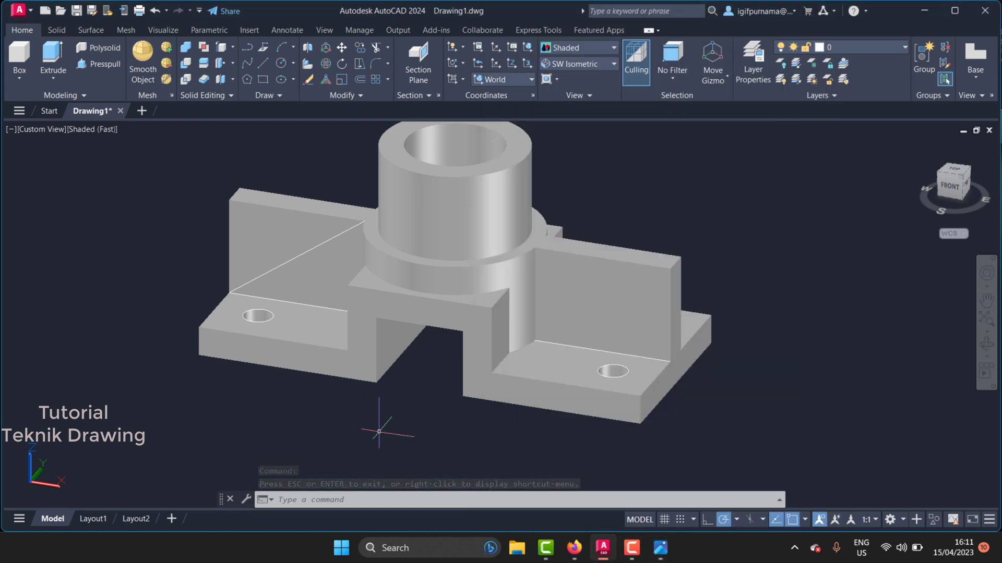
# - Undo the diagonal line and the last raised wall
pyautogui.hotkey('ctrl', 'z')
pyautogui.hotkey('ctrl', 'z')
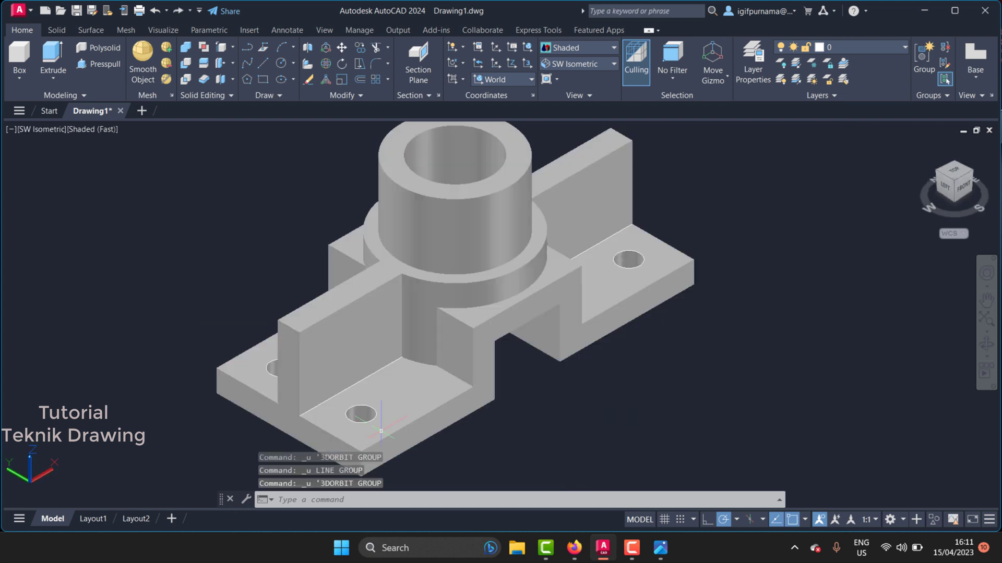
pyautogui.hotkey('ctrl', 'z')
pyautogui.scroll(-5, 415, 427)
pyautogui.scroll(2, 425, 420)
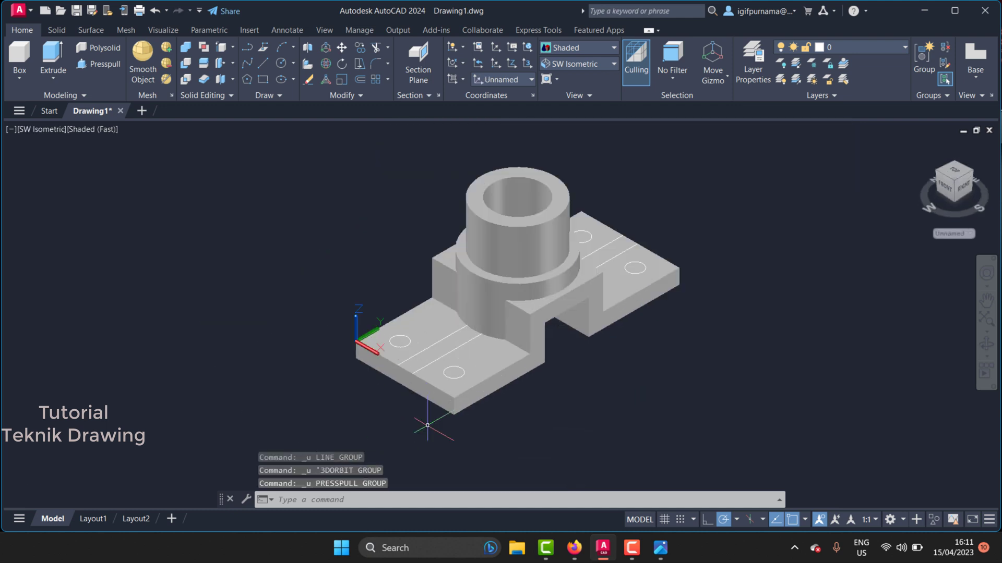
pyautogui.scroll(2, 449, 396)
# - Draw a line on the base plate starting from the plate corner
pyautogui.click(263, 64)
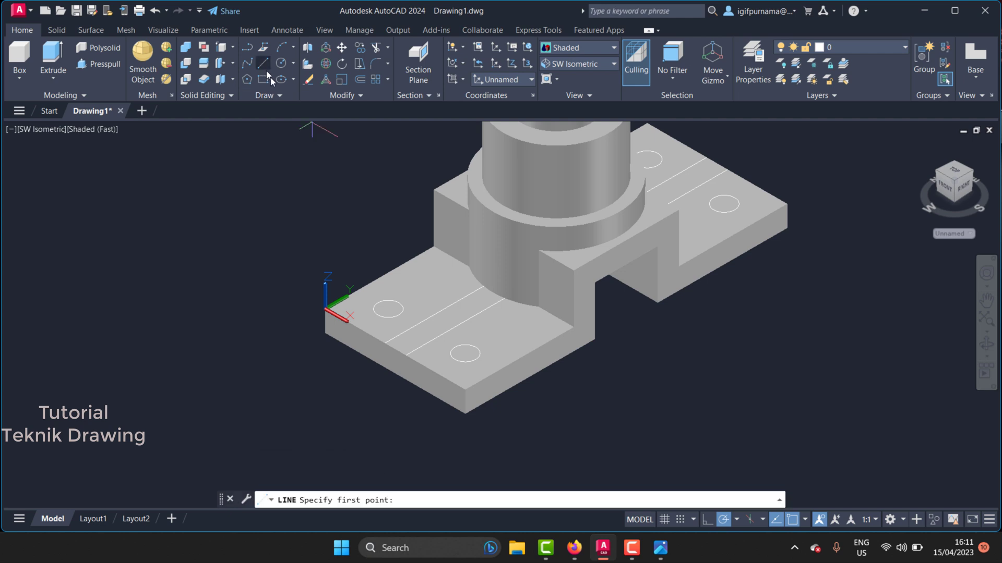
pyautogui.click(465, 353)
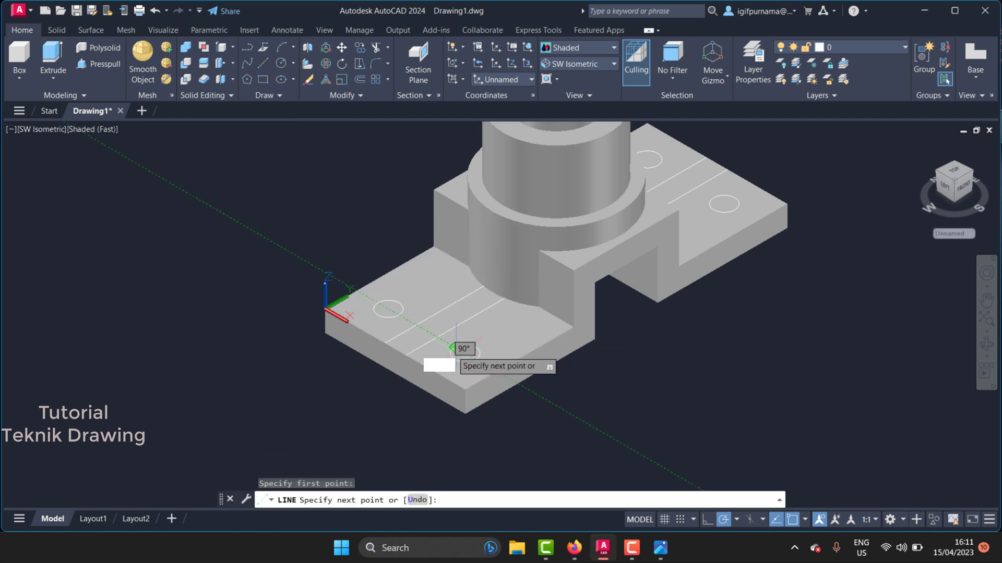
pyautogui.scroll(2, 418, 328)
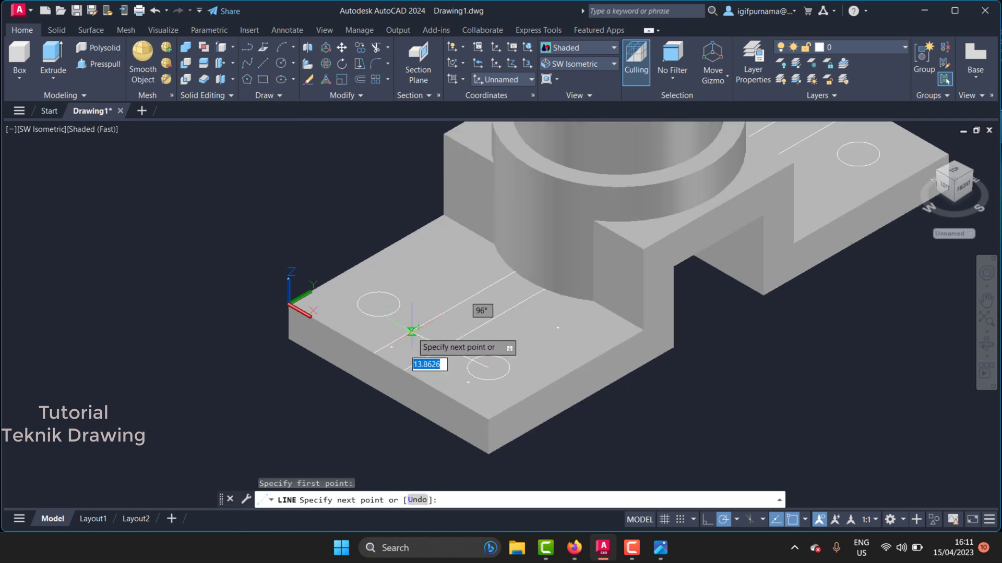
pyautogui.scroll(-2, 412, 331)
pyautogui.click(344, 290)
pyautogui.rightClick(344, 291)
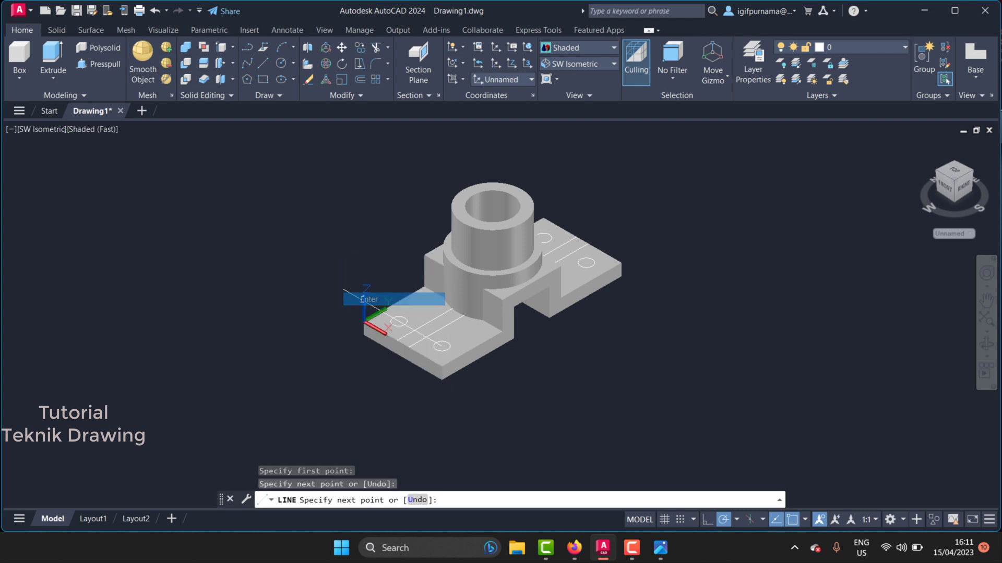
pyautogui.click(366, 299)
# - Draw a second line starting at the bolt-hole centre
pyautogui.press('Return')
pyautogui.scroll(2, 517, 212)
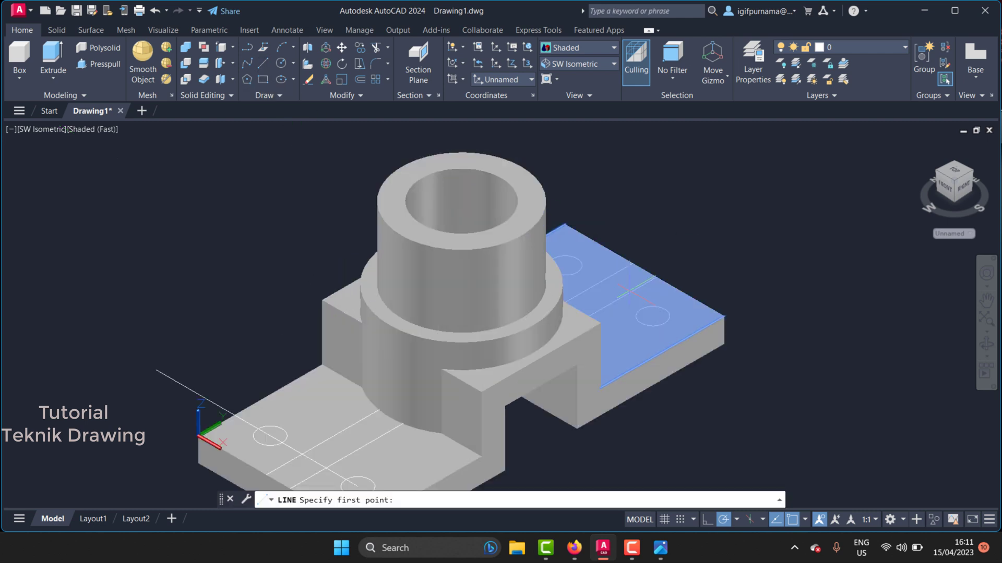
pyautogui.click(652, 316)
pyautogui.scroll(-2, 652, 316)
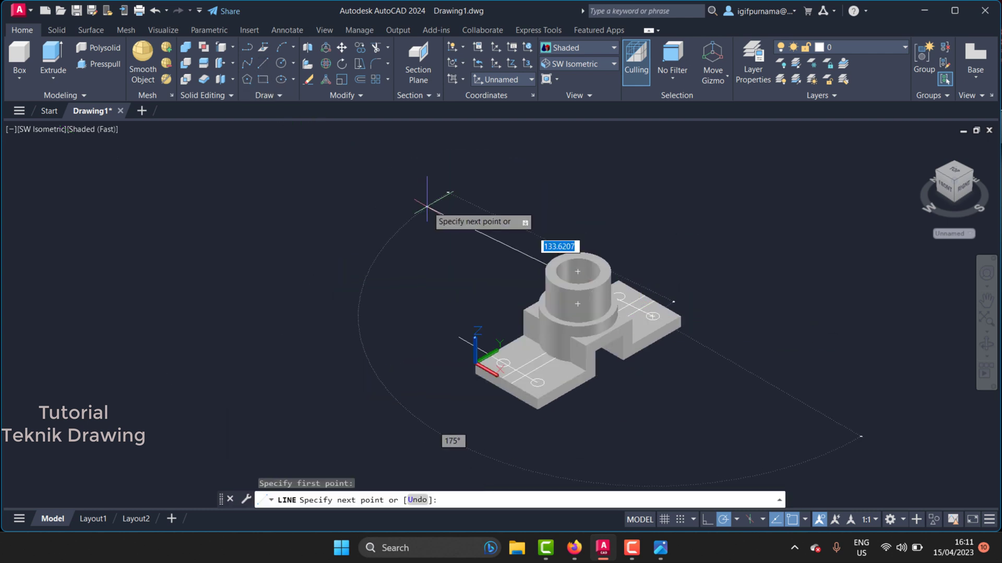
pyautogui.click(458, 202)
pyautogui.rightClick(453, 201)
pyautogui.click(470, 206)
pyautogui.scroll(3, 543, 323)
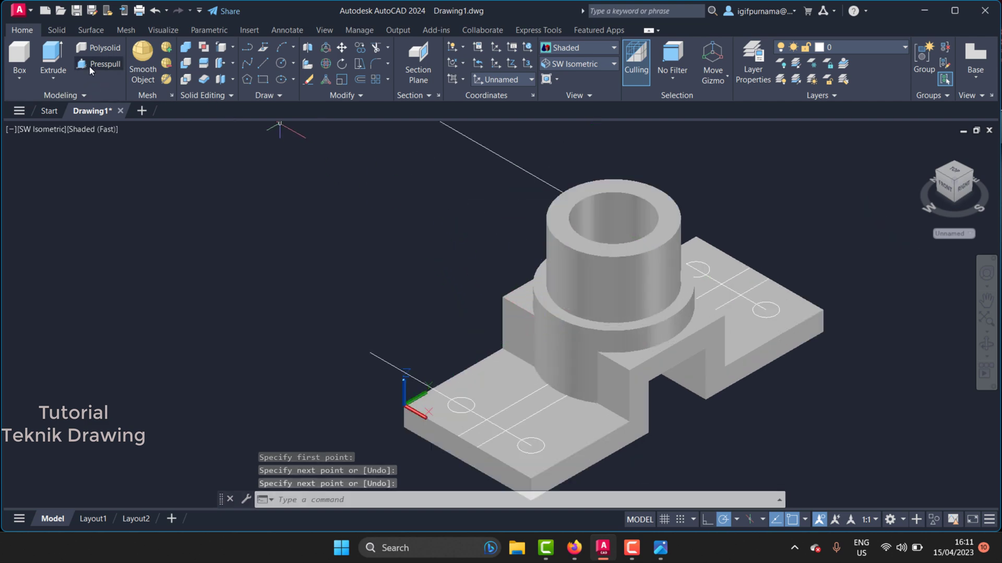
# - Press-pull the front strip and a second bounded area upward
pyautogui.click(89, 66)
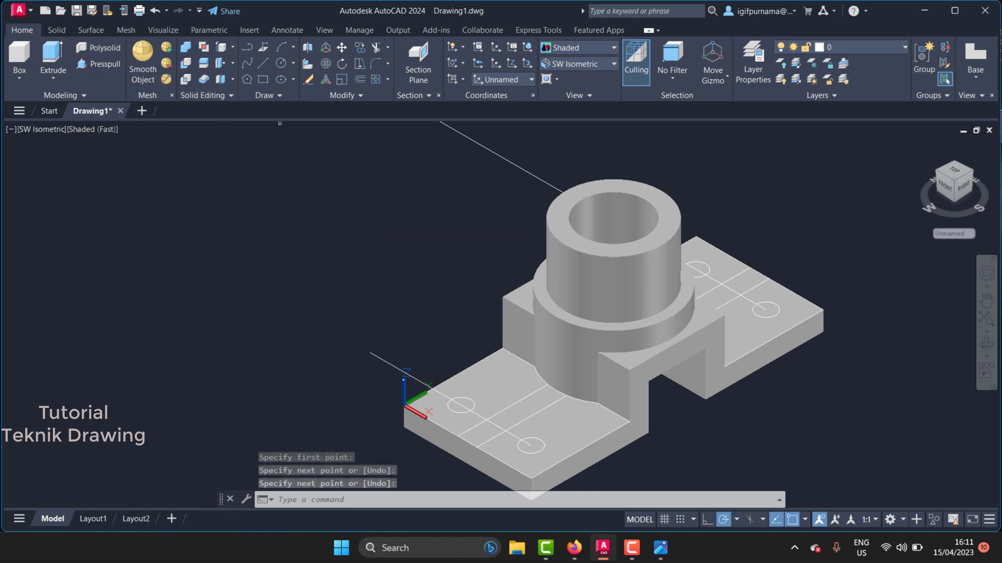
pyautogui.click(516, 412)
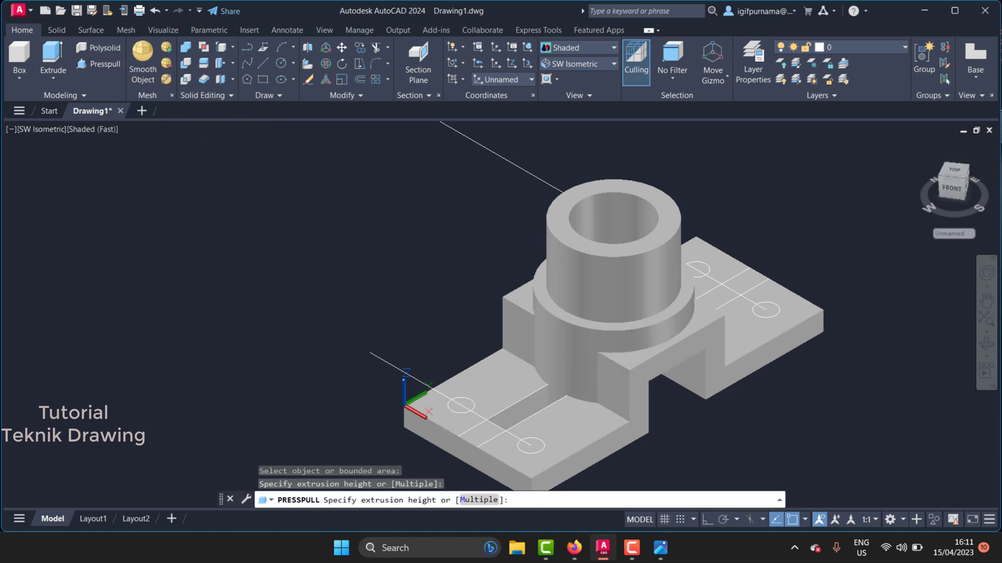
pyautogui.click(578, 327)
pyautogui.click(701, 314)
pyautogui.scroll(3, 699, 273)
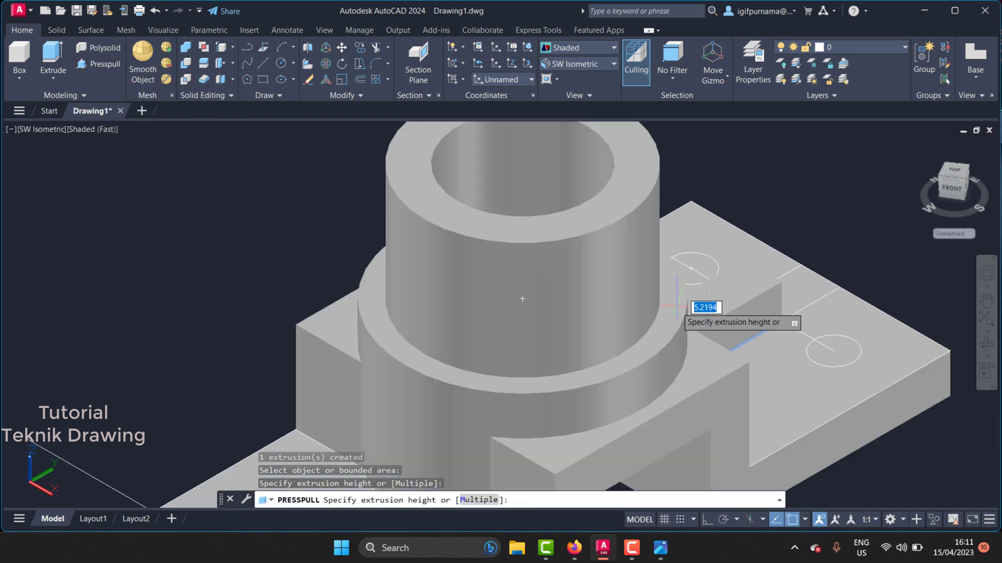
pyautogui.scroll(-2, 688, 313)
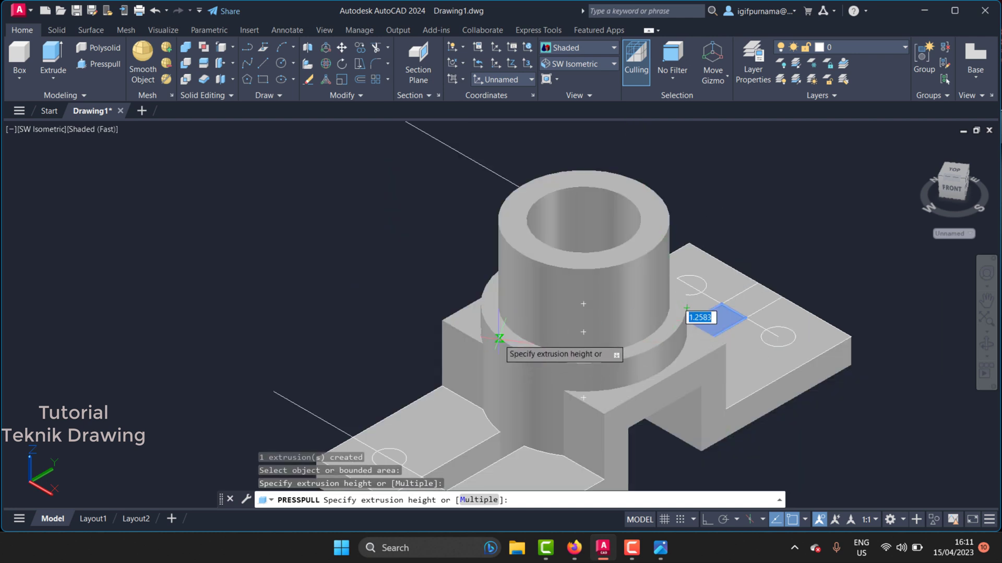
pyautogui.click(600, 354)
pyautogui.scroll(-2, 509, 331)
pyautogui.scroll(3, 496, 397)
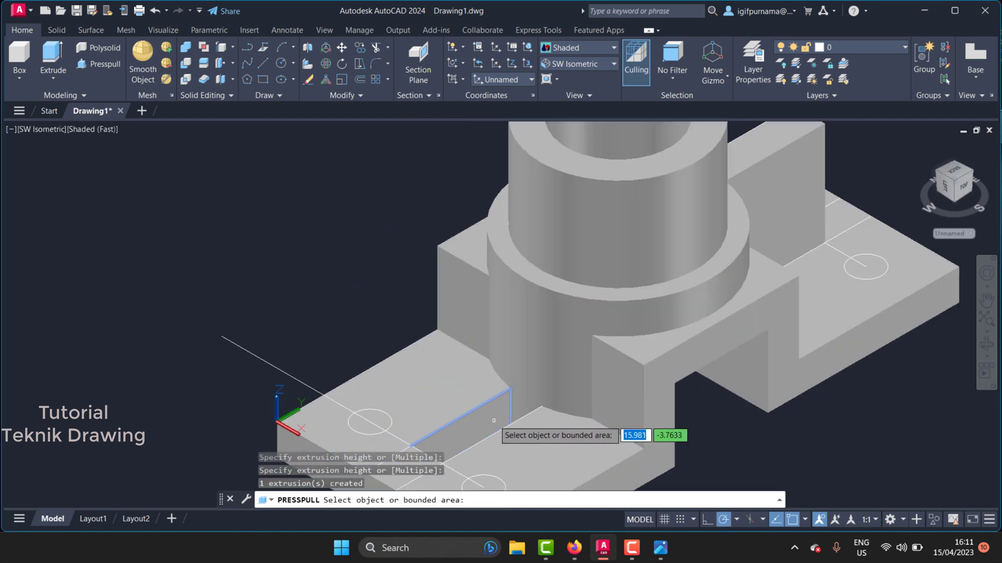
pyautogui.press('Return')
pyautogui.scroll(-2, 605, 379)
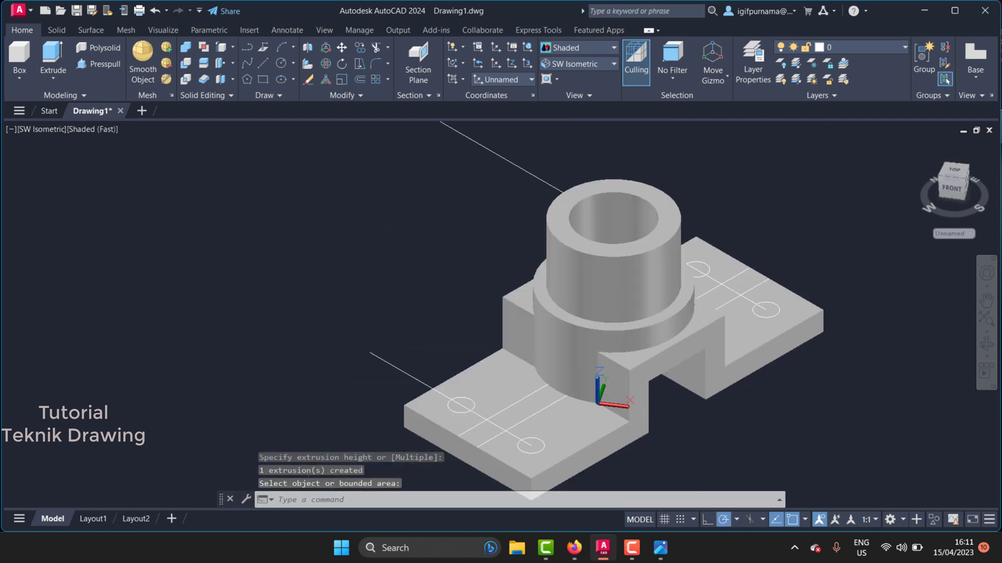
# - Raise both regions beside the boss into blocks 20 units high
pyautogui.click(95, 64)
pyautogui.scroll(2, 563, 344)
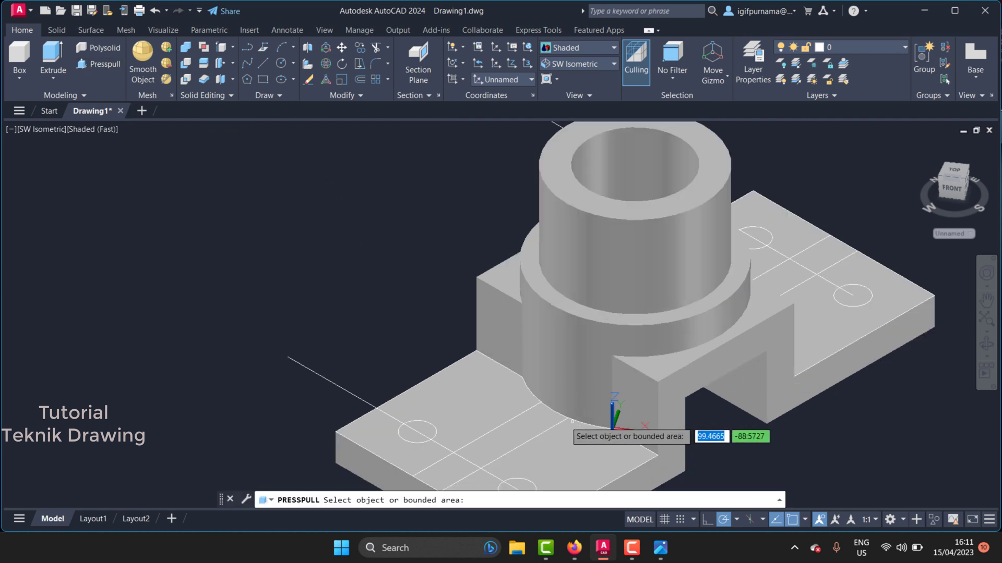
pyautogui.click(522, 422)
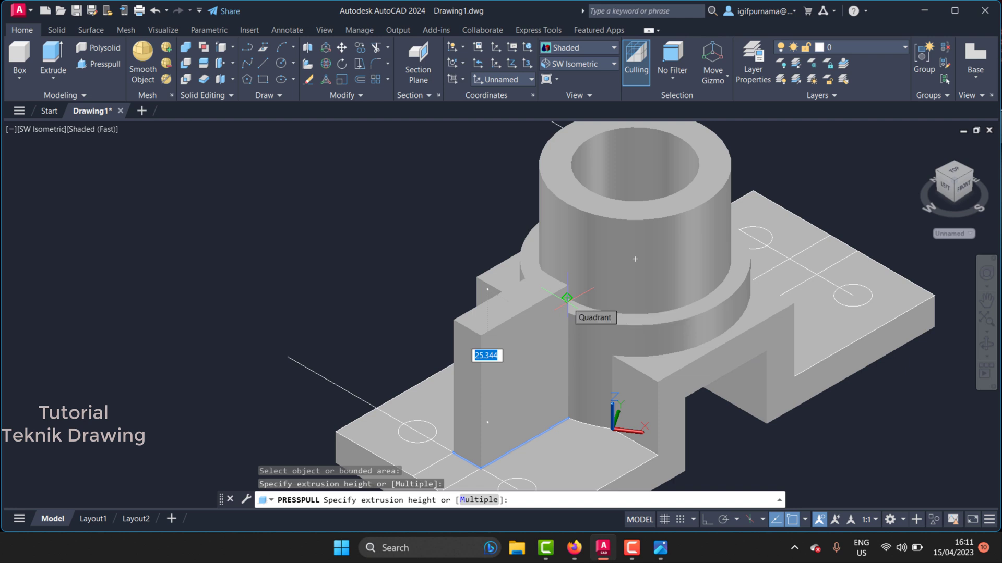
pyautogui.write('20')
pyautogui.press('Return')
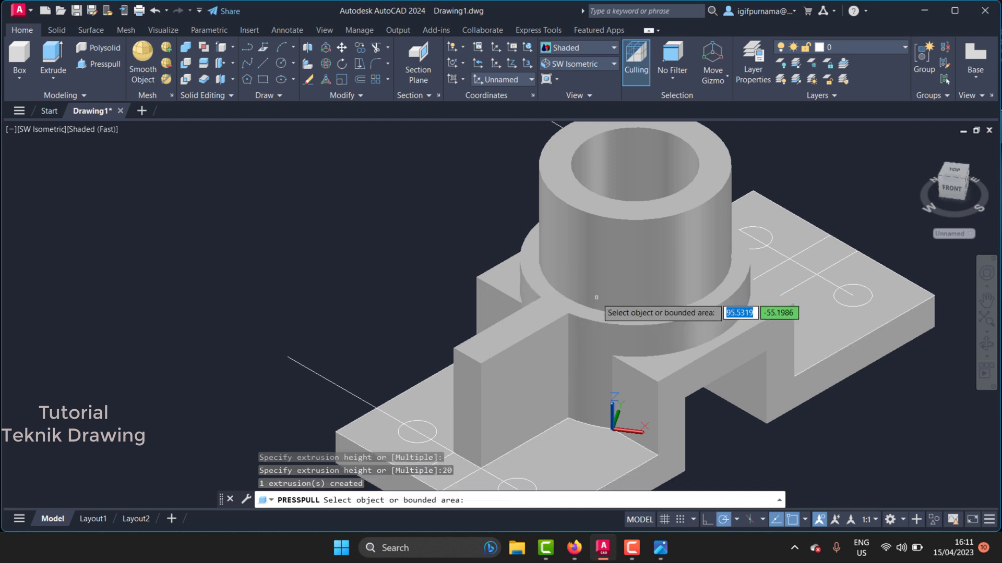
pyautogui.click(790, 277)
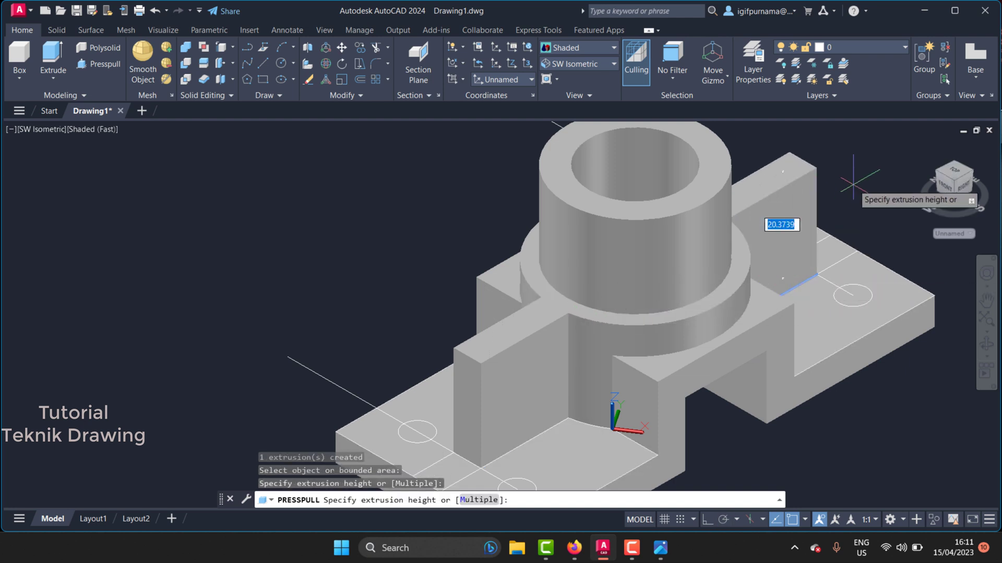
pyautogui.write('20')
pyautogui.press('Return')
pyautogui.press('Return')
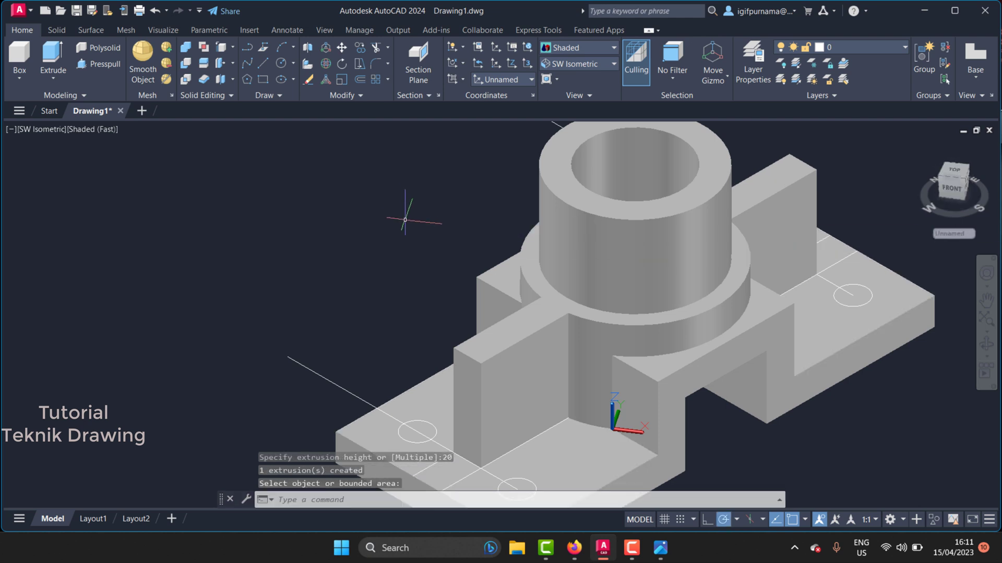
# - Erase the leftover sketch line with a selection window
pyautogui.click(309, 81)
pyautogui.click(351, 324)
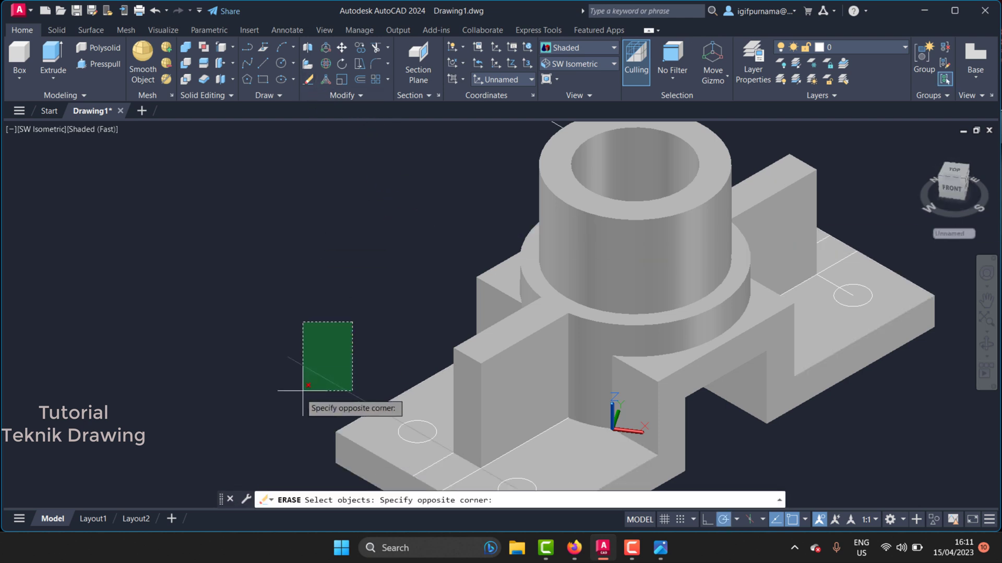
pyautogui.click(302, 381)
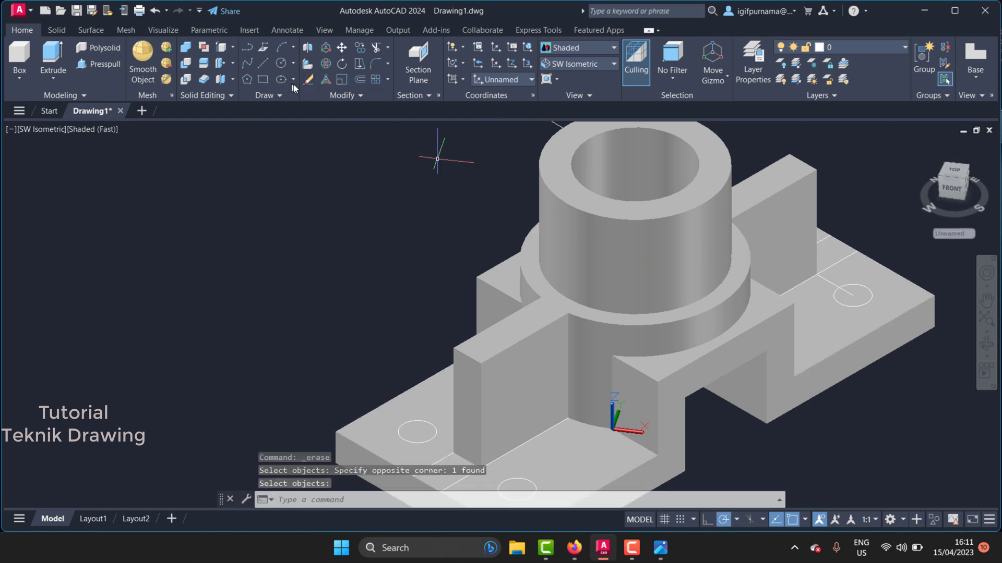
pyautogui.press('Return')
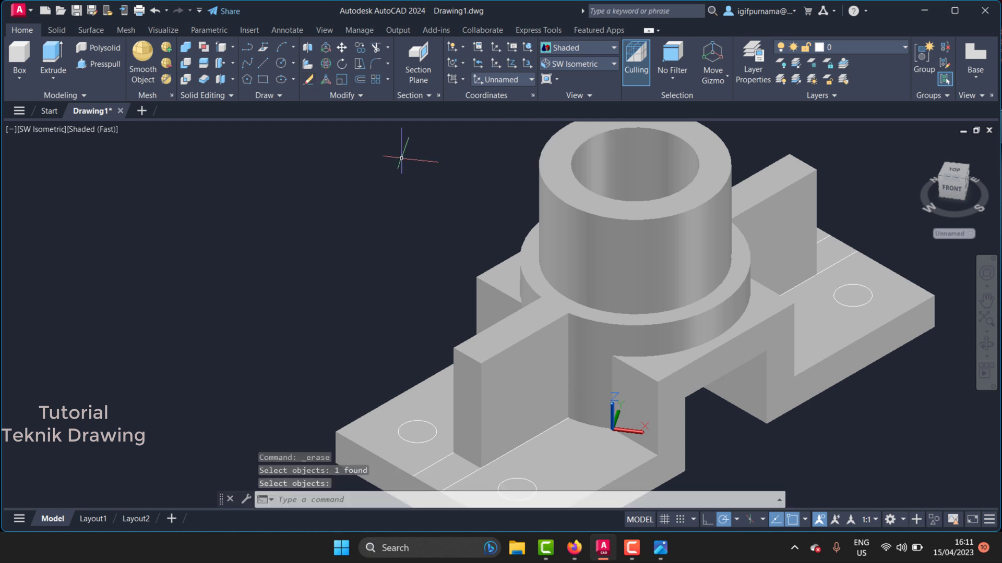
# - Press-pull the left and front bolt-hole circles through the base plate
pyautogui.click(102, 66)
pyautogui.scroll(-2, 584, 365)
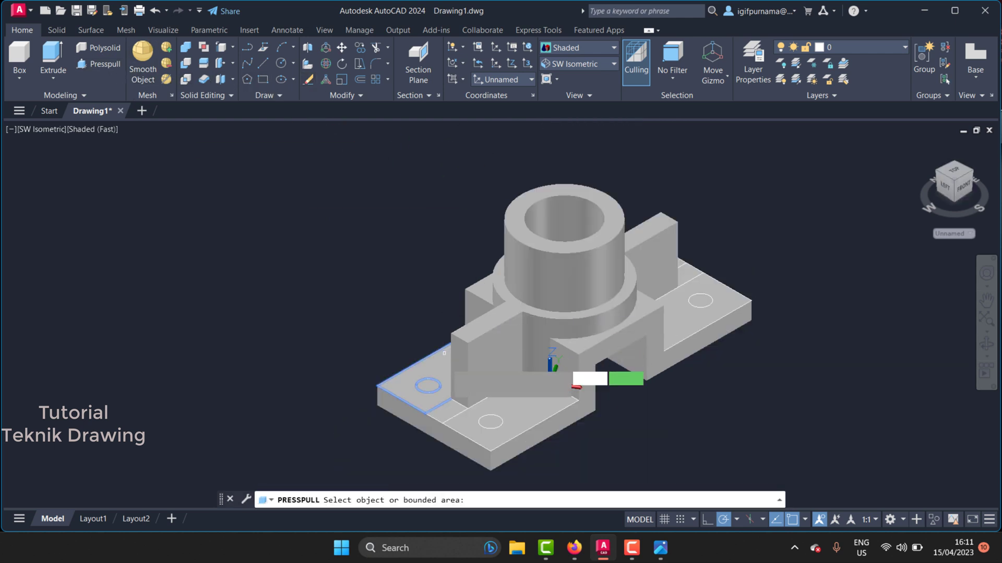
pyautogui.scroll(1, 448, 401)
pyautogui.click(421, 400)
pyautogui.scroll(-3, 421, 399)
pyautogui.click(459, 379)
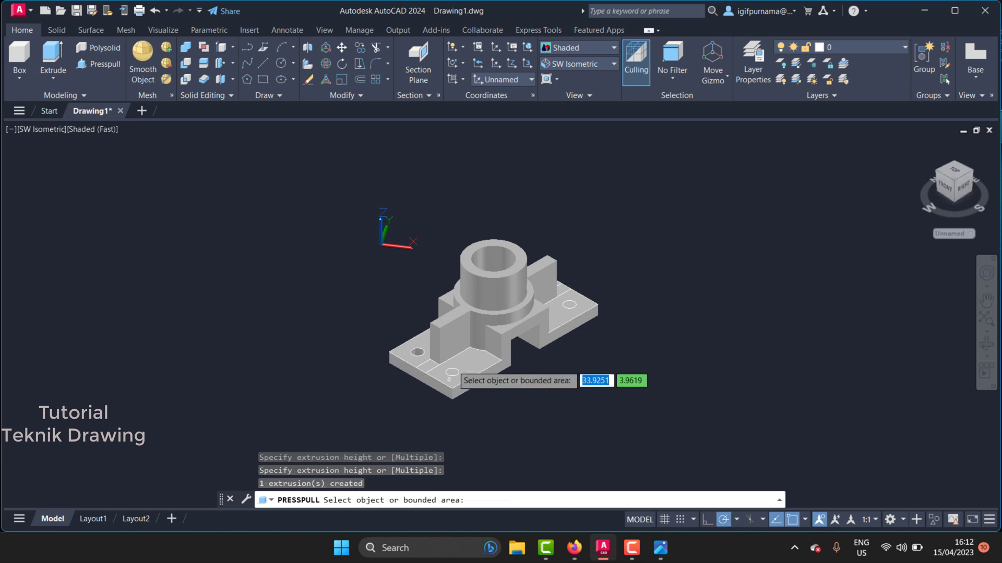
pyautogui.scroll(3, 459, 380)
pyautogui.click(450, 380)
pyautogui.click(502, 434)
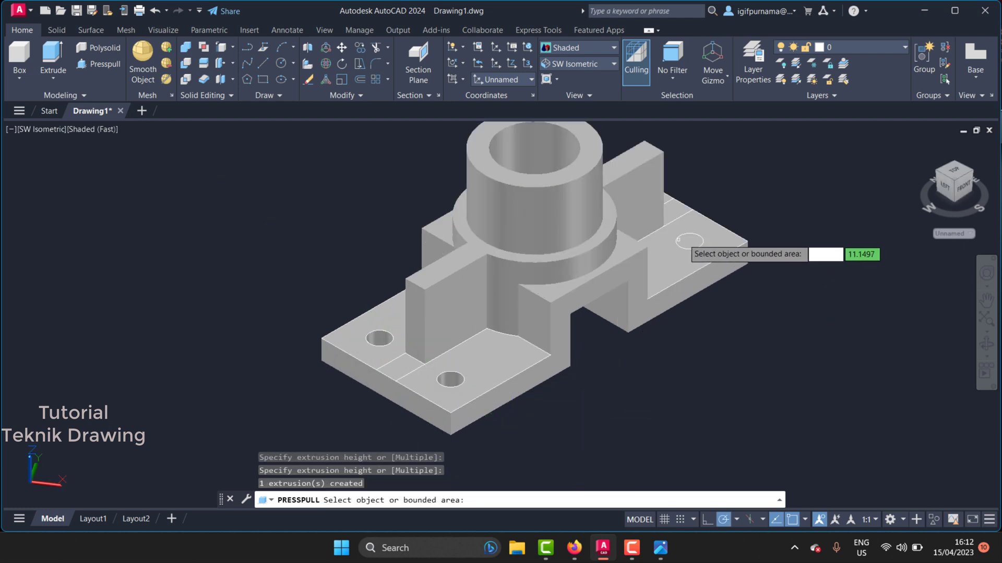
# - Orbit to the far side and cut the right bolt hole through the plate
pyautogui.moveTo(722, 355)
pyautogui.keyDown('shift'); pyautogui.mouseDown(button='middle')
pyautogui.moveTo(695, 318)
pyautogui.moveTo(532, 331)
pyautogui.moveTo(540, 324)
pyautogui.mouseUp(button='middle'); pyautogui.keyUp('shift')
pyautogui.rightClick(827, 241)
pyautogui.click(840, 253)
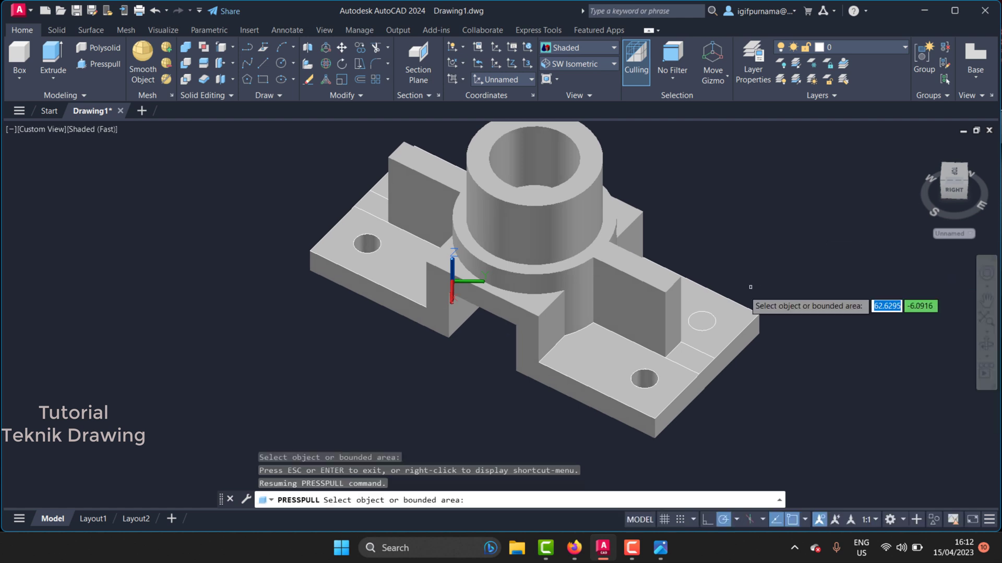
pyautogui.click(702, 321)
pyautogui.click(774, 283)
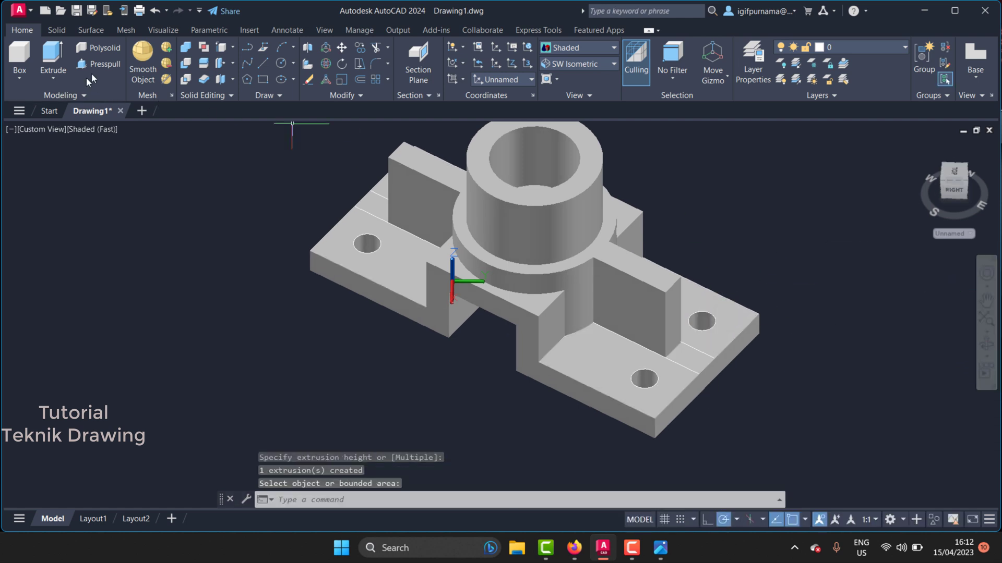
# - Draw a diagonal line from the block's base corner to its top beside the boss
pyautogui.click(266, 65)
pyautogui.scroll(-2, 673, 350)
pyautogui.scroll(4, 637, 351)
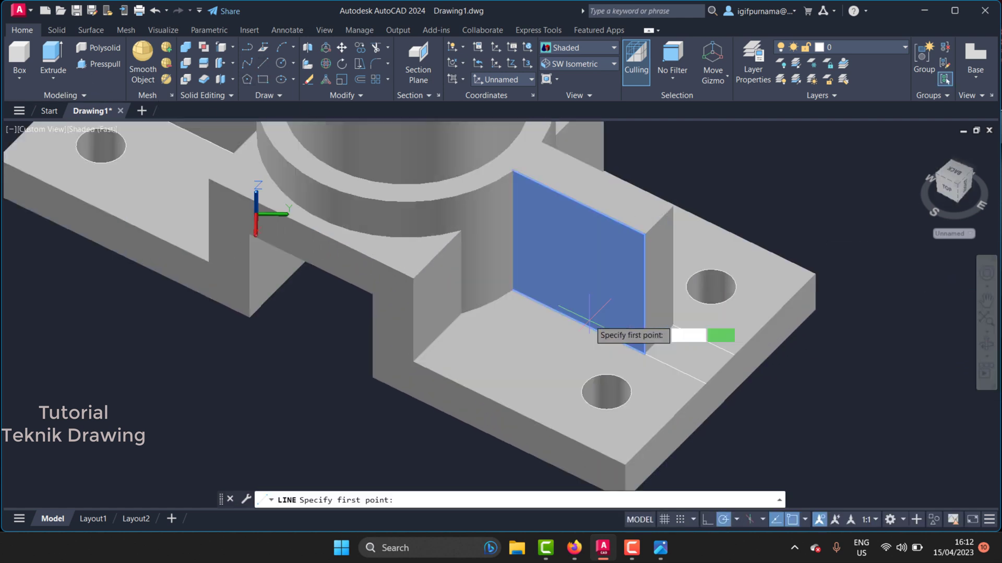
pyautogui.click(644, 352)
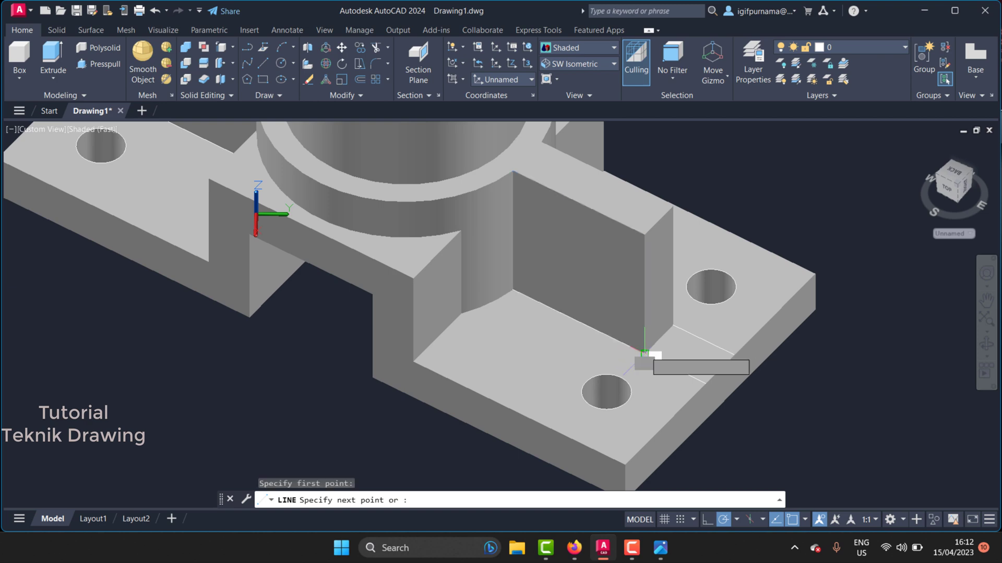
pyautogui.click(518, 176)
pyautogui.rightClick(518, 176)
pyautogui.click(521, 176)
pyautogui.scroll(-3, 691, 264)
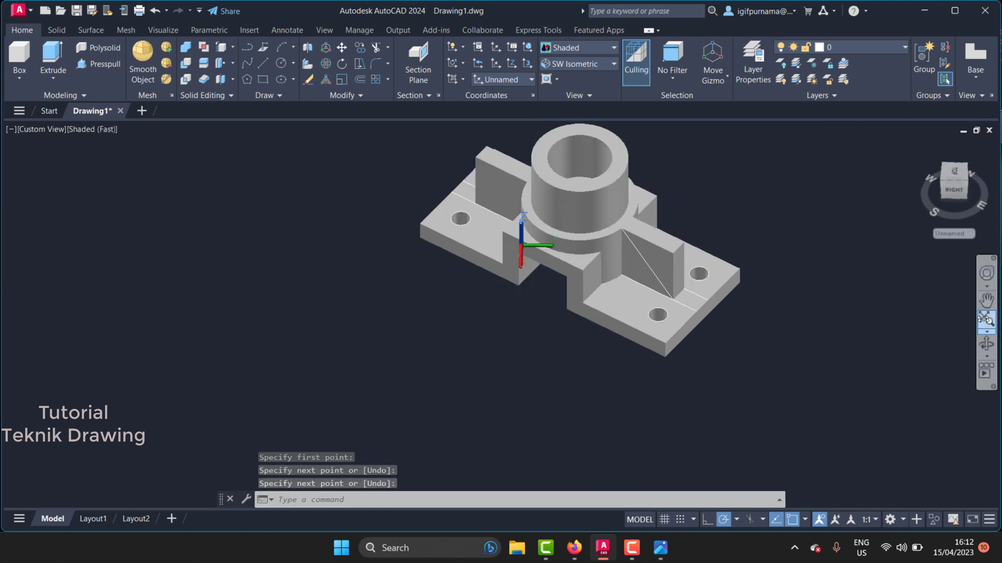
# - Orbit to a lower front view and draw a line on the left block
pyautogui.click(986, 344)
pyautogui.moveTo(729, 302); pyautogui.dragTo(796, 262)
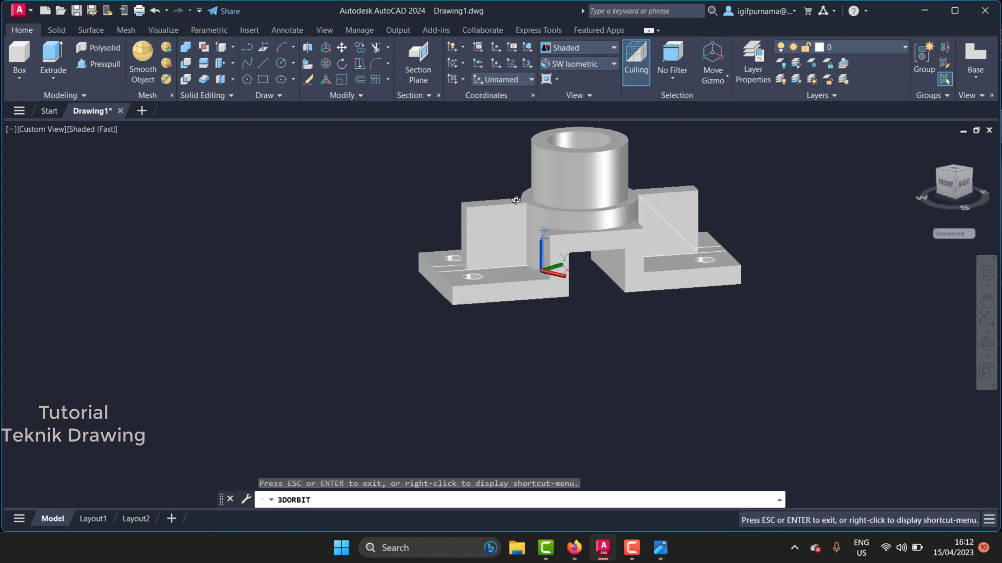
pyautogui.scroll(2, 505, 177)
pyautogui.scroll(1, 505, 178)
pyautogui.rightClick(458, 152)
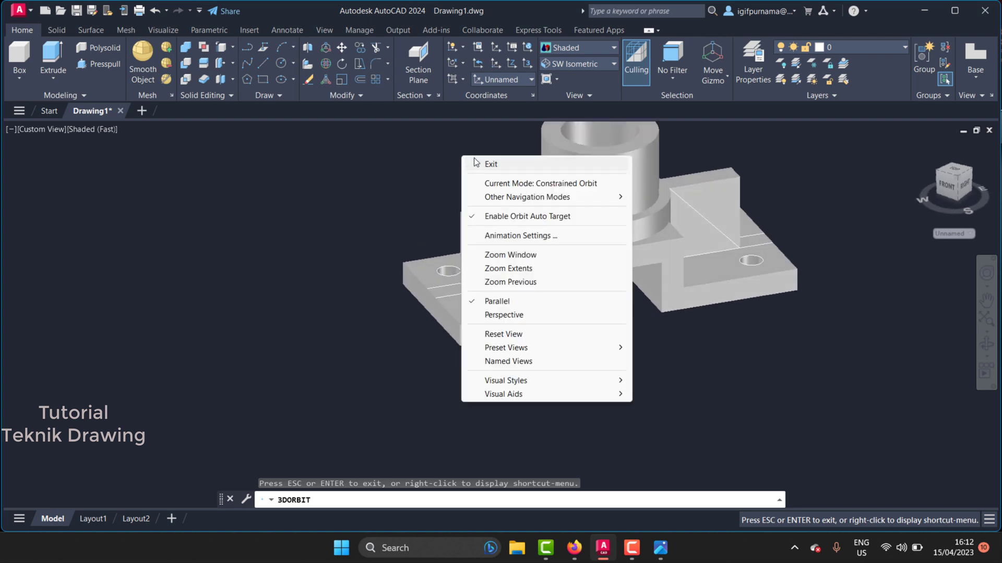
pyautogui.click(472, 161)
pyautogui.click(264, 63)
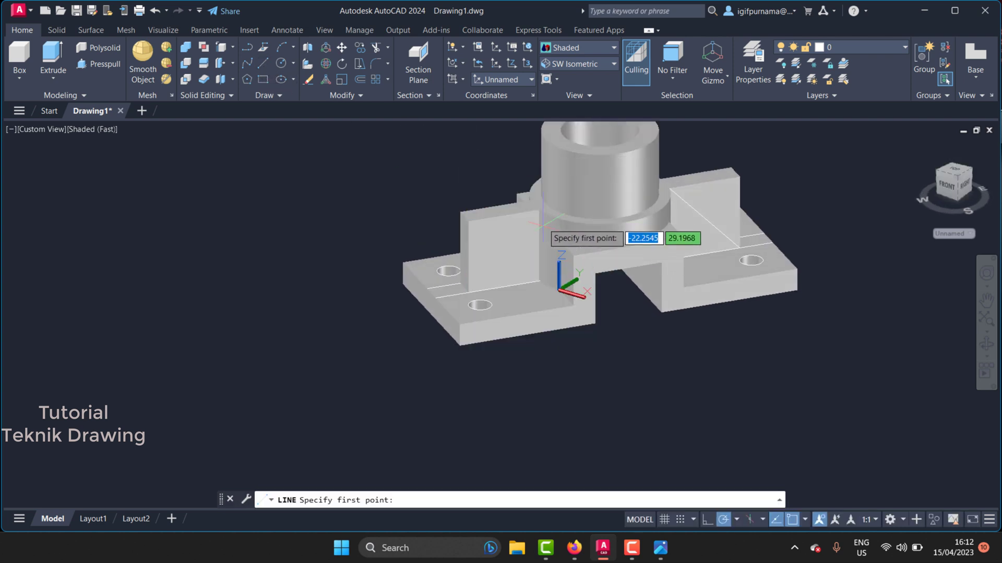
pyautogui.click(537, 281)
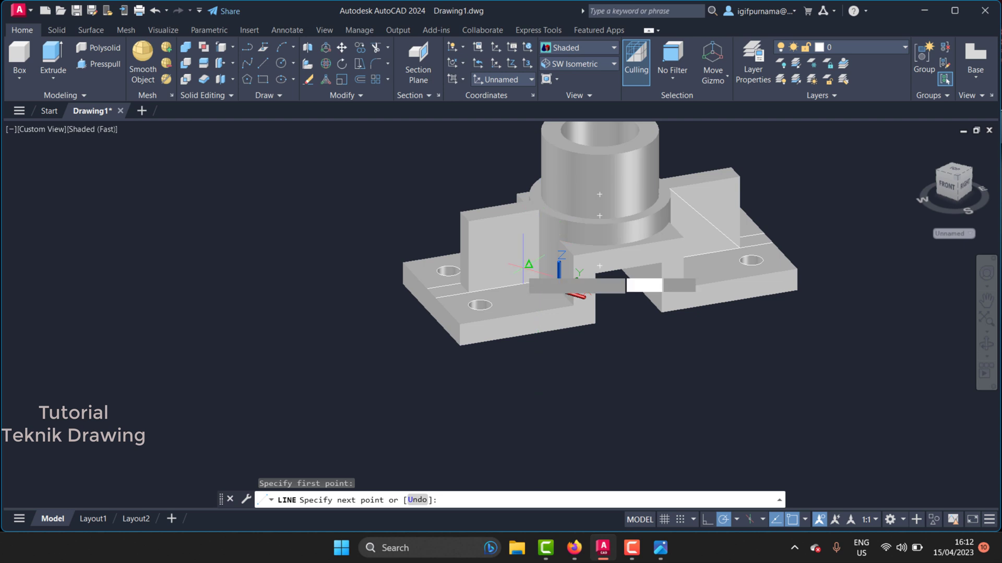
pyautogui.rightClick(468, 294)
pyautogui.click(481, 304)
# - Draw a diagonal line across the rib block from its lower corner to its top corner
pyautogui.click(103, 71)
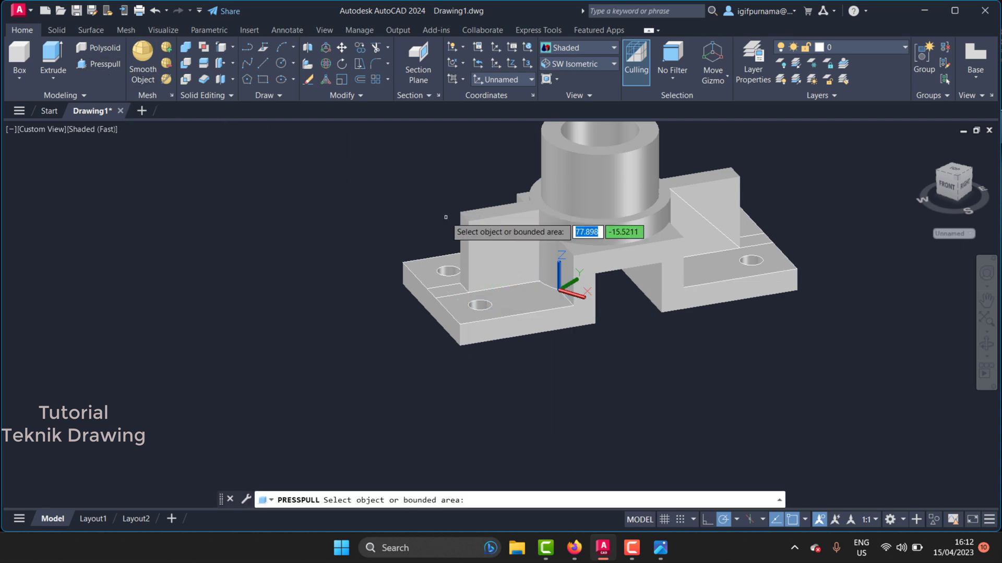
pyautogui.scroll(3, 483, 223)
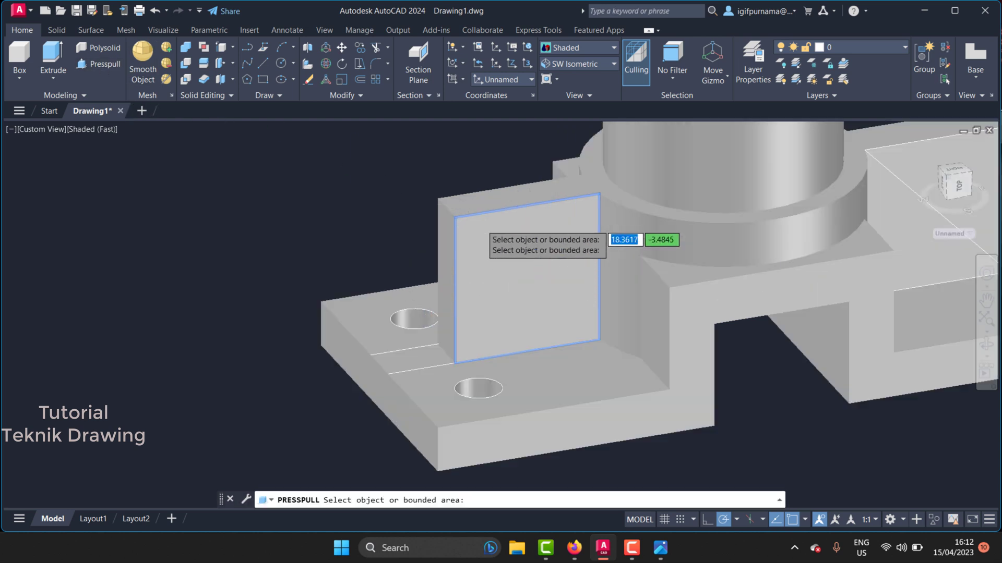
pyautogui.click(260, 63)
pyautogui.click(454, 363)
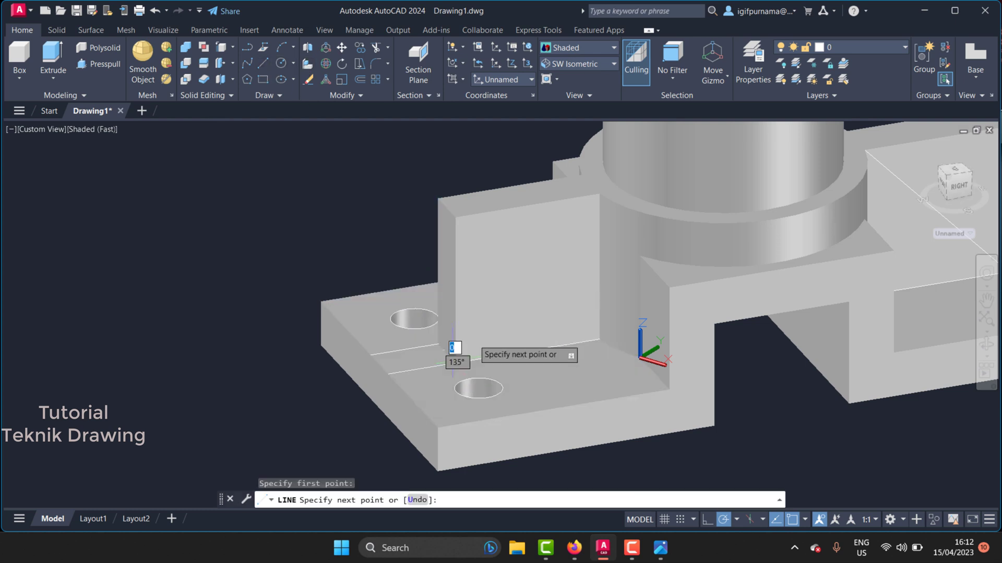
pyautogui.click(605, 198)
pyautogui.rightClick(603, 194)
pyautogui.click(619, 198)
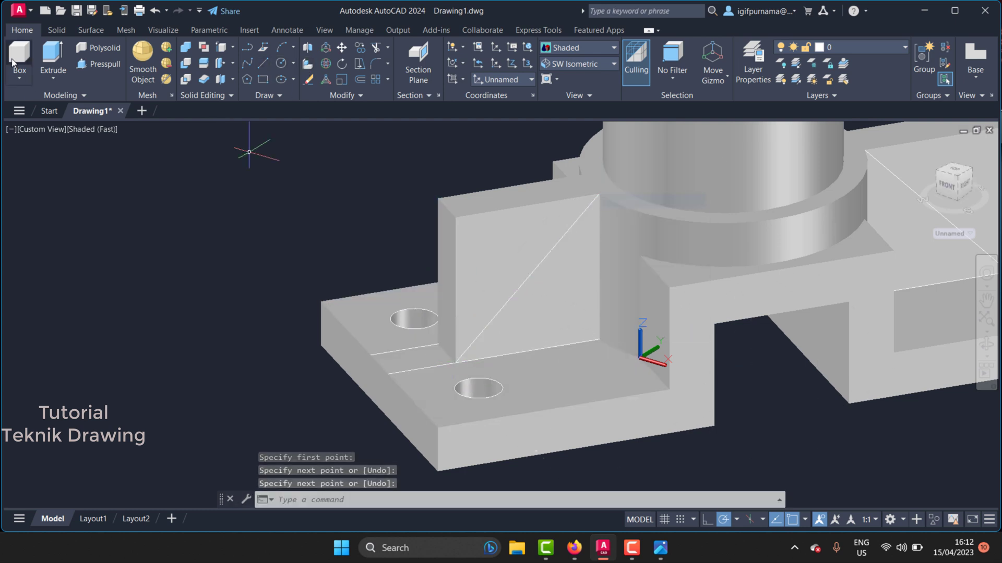
# - Press-pull the triangle beside the diagonal inward to leave a sloped rib
pyautogui.click(95, 64)
pyautogui.click(493, 251)
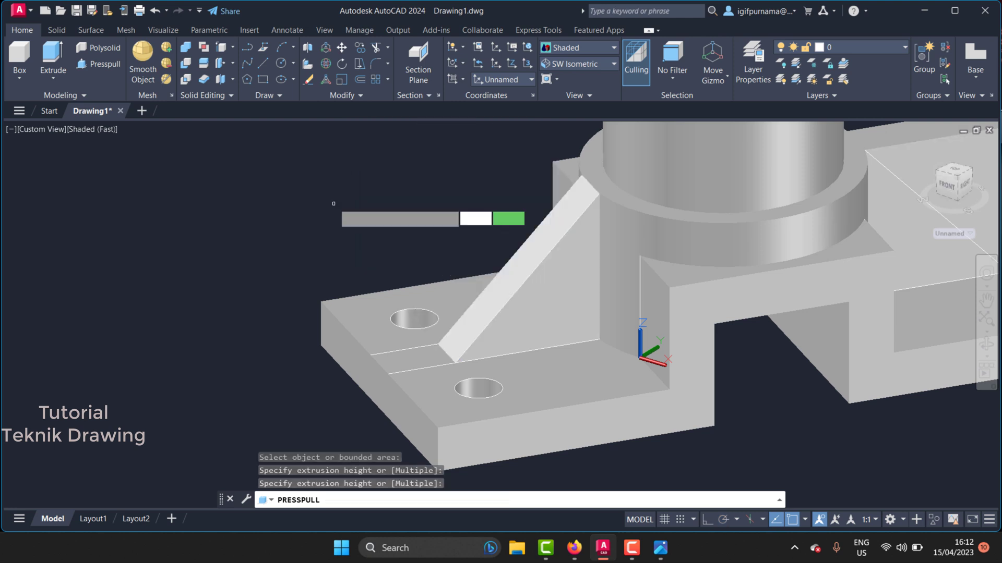
pyautogui.click(300, 236)
pyautogui.scroll(-4, 300, 236)
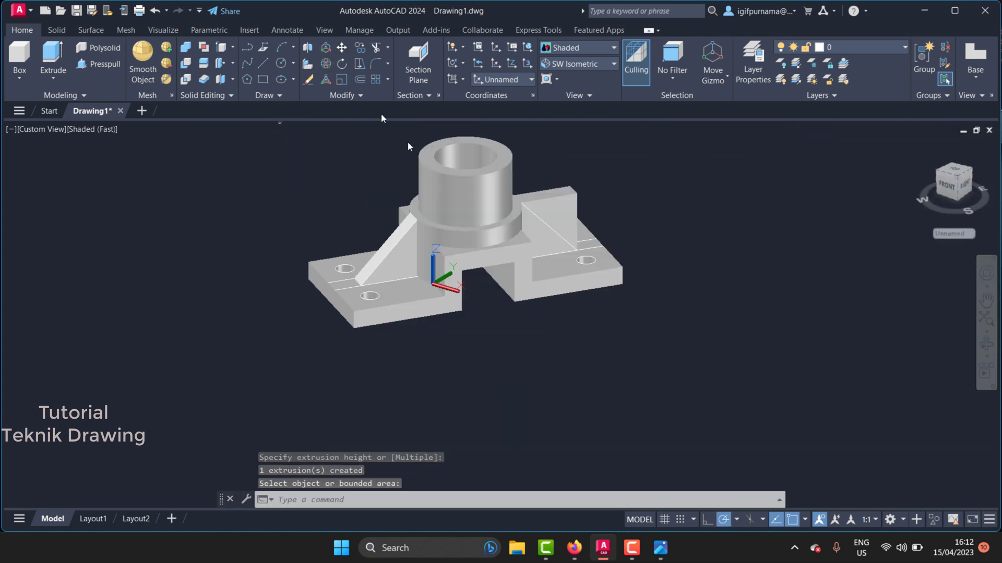
# - Move the selected objects to a new position
pyautogui.click(342, 47)
pyautogui.click(486, 208)
pyautogui.press('Return')
pyautogui.click(522, 271)
pyautogui.scroll(-3, 521, 271)
pyautogui.click(558, 292)
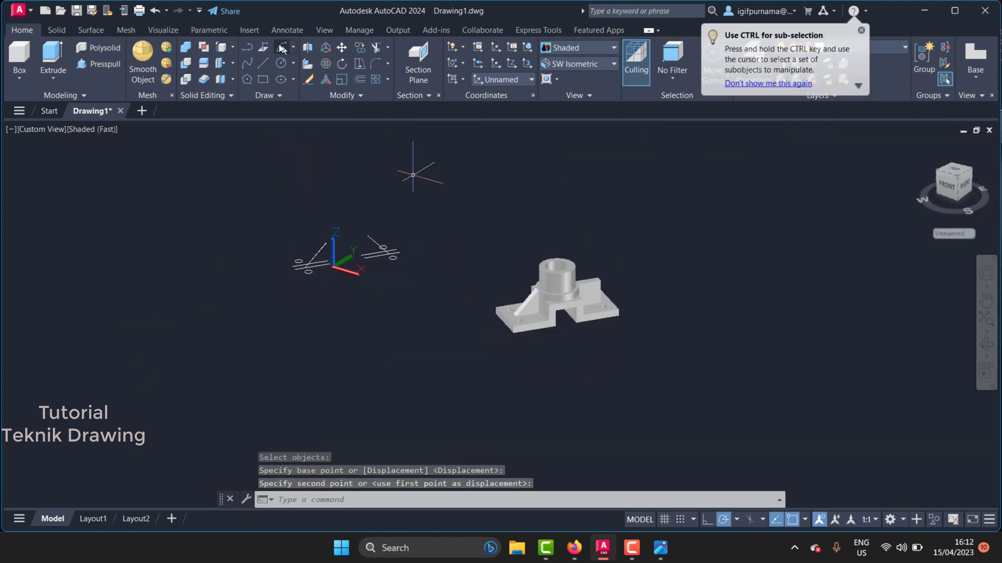
# - Erase the 11 leftover sketch objects and return the view to Home
pyautogui.click(309, 80)
pyautogui.click(418, 302)
pyautogui.click(193, 167)
pyautogui.press('Return')
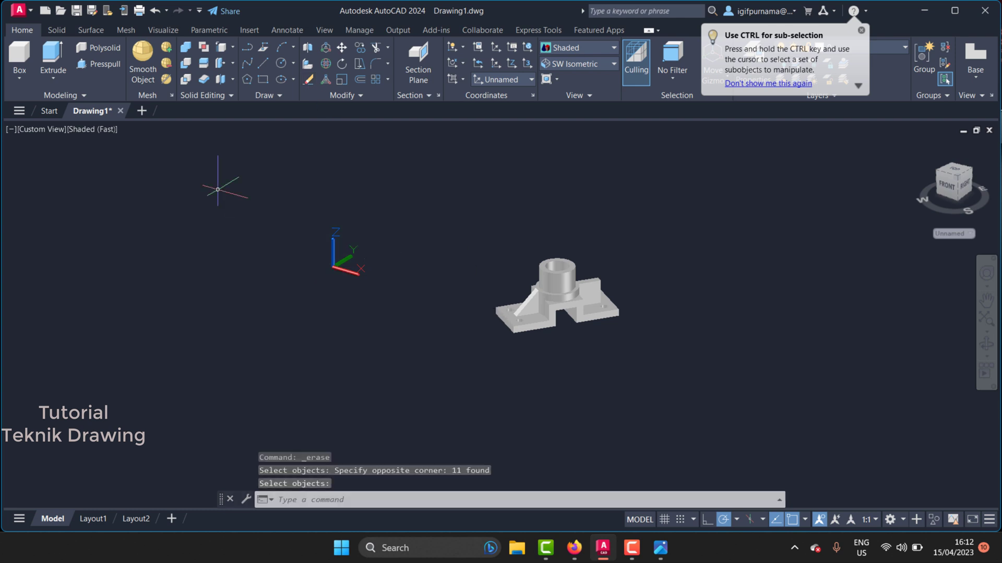
pyautogui.click(922, 146)
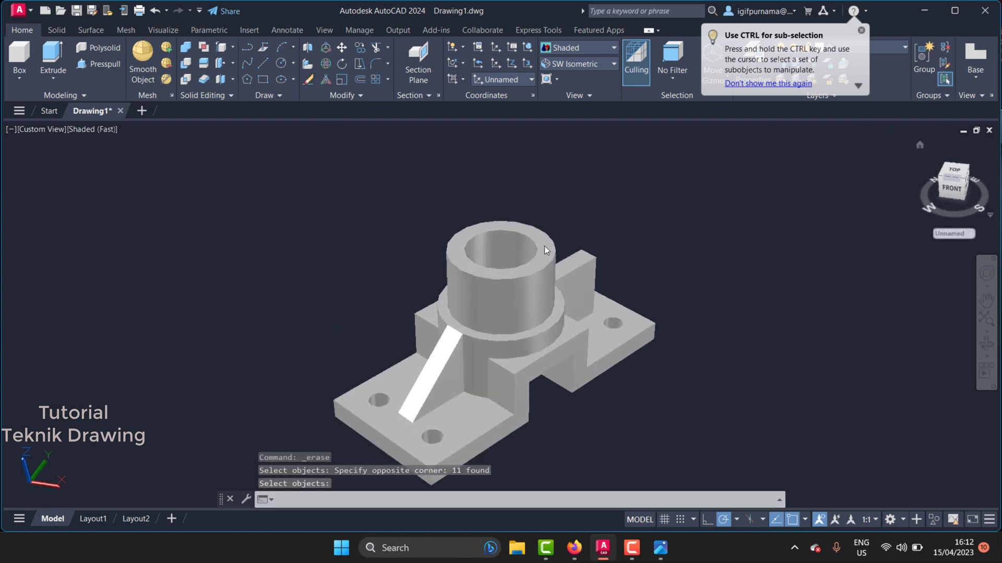
pyautogui.click(670, 547)
pyautogui.scroll(-2, 705, 301)
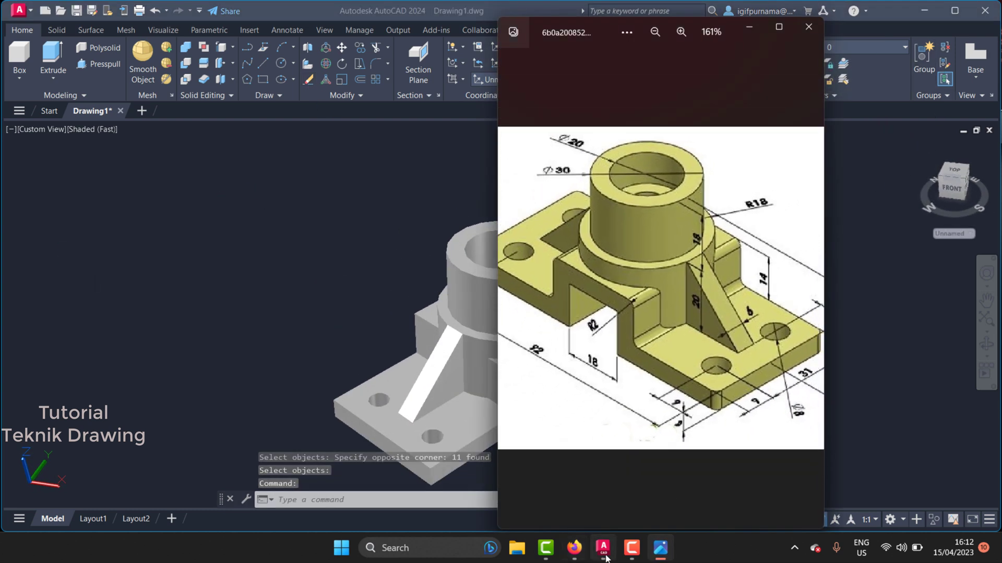
pyautogui.click(631, 548)
pyautogui.click(631, 549)
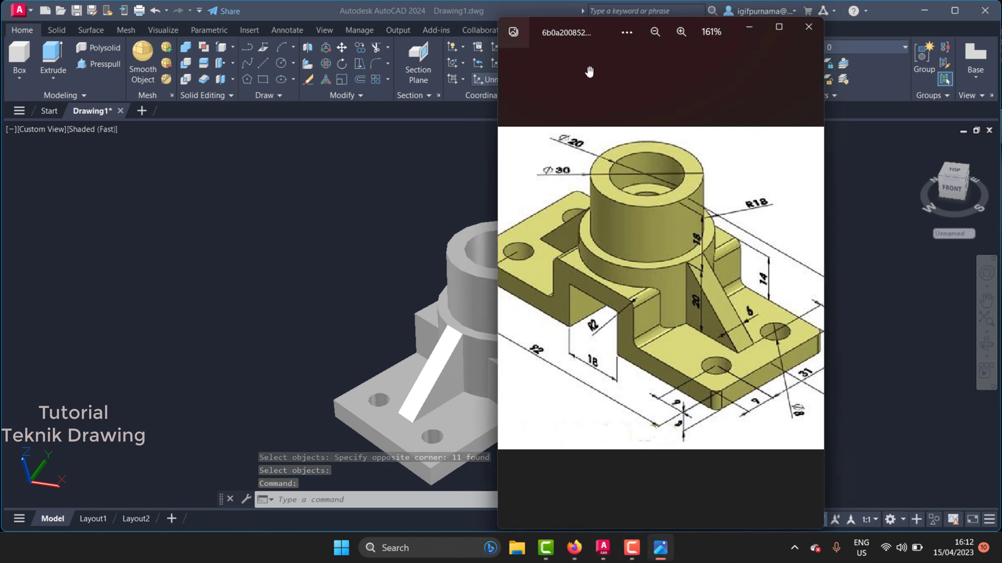
pyautogui.moveTo(596, 33); pyautogui.dragTo(748, 28)
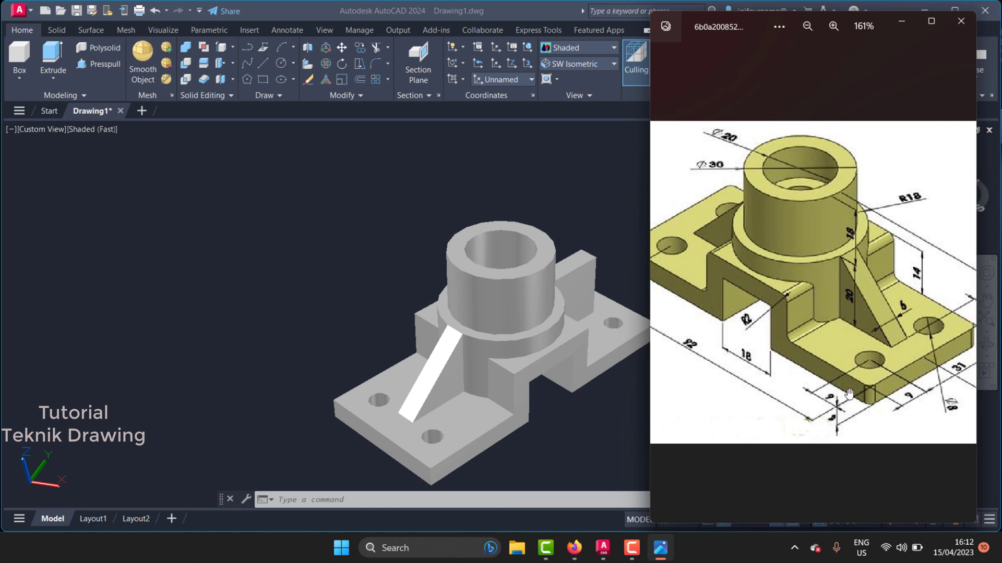
pyautogui.scroll(2, 849, 393)
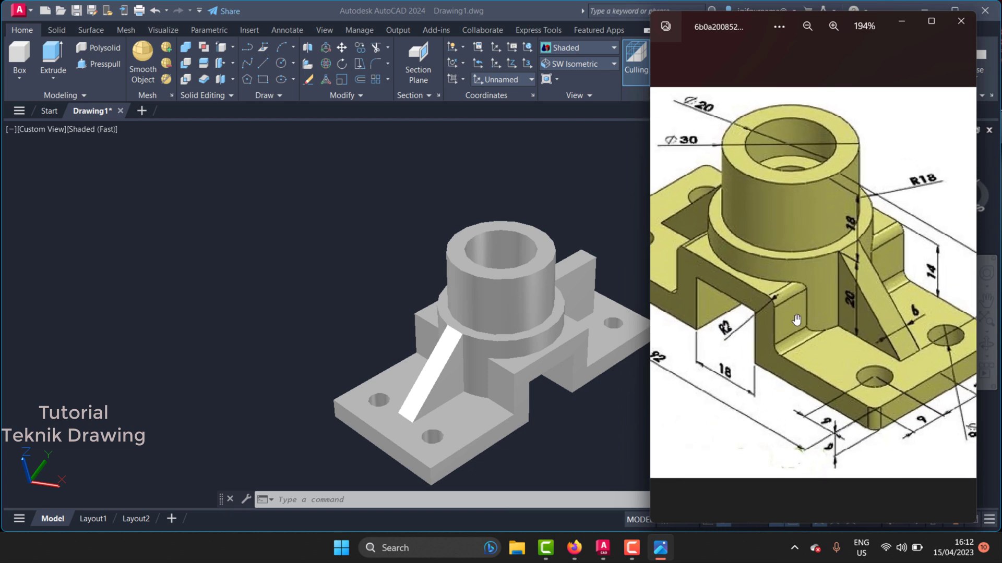
pyautogui.click(537, 441)
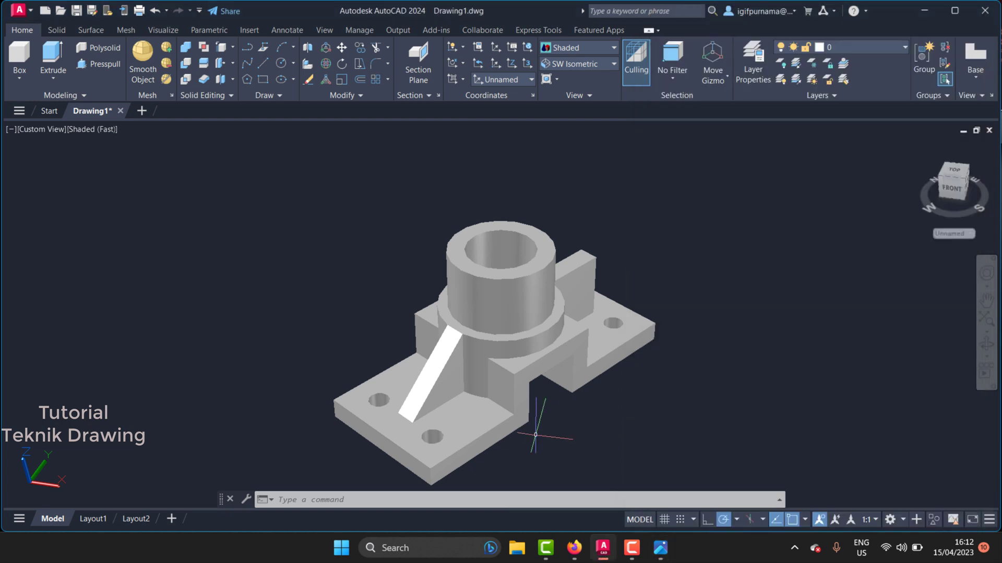
# - Start a radius-2 fillet and pan the model up into view
pyautogui.click(371, 61)
pyautogui.write('r')
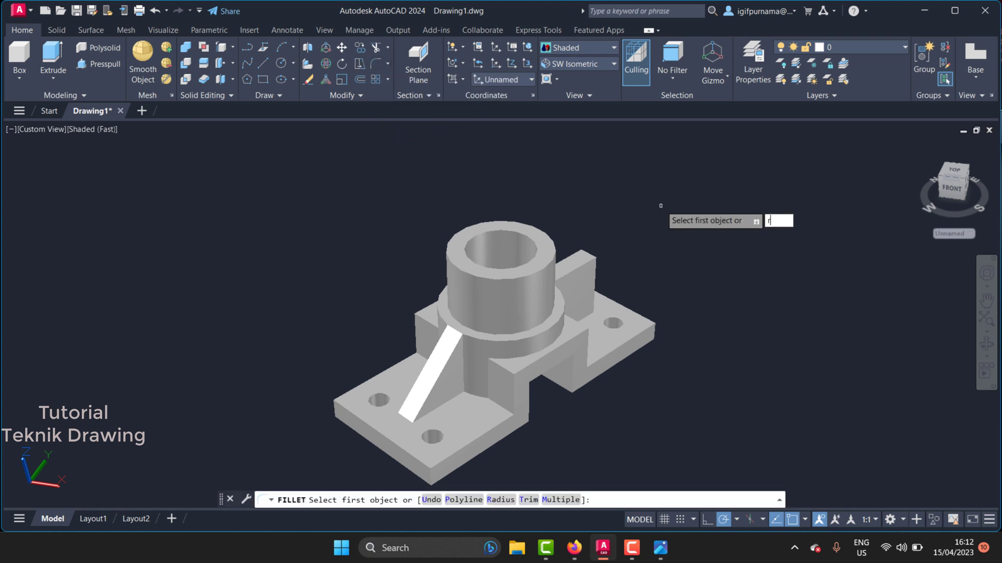
pyautogui.press('Return')
pyautogui.press('Return')
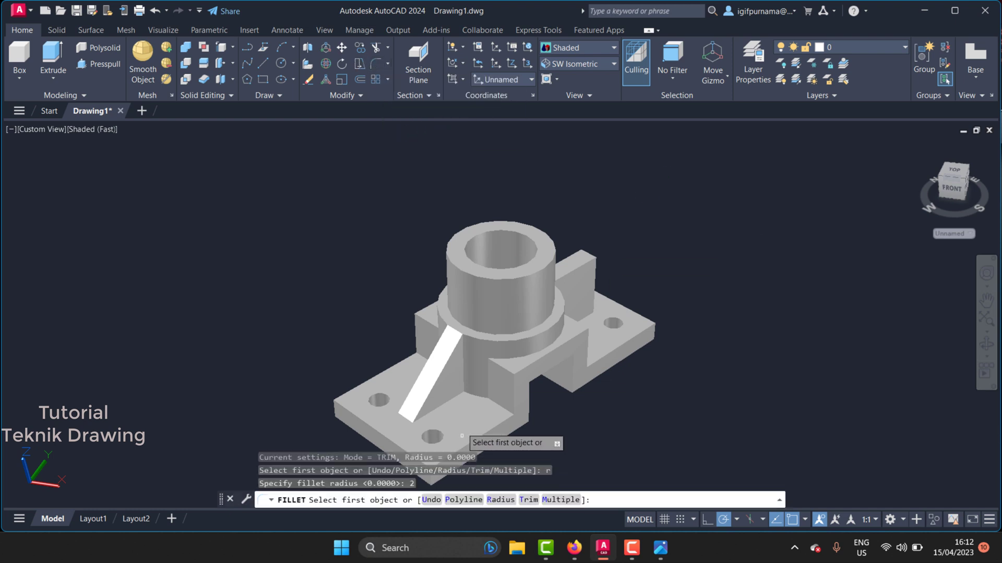
pyautogui.scroll(-1, 543, 402)
pyautogui.scroll(2, 522, 313)
pyautogui.scroll(-2, 560, 324)
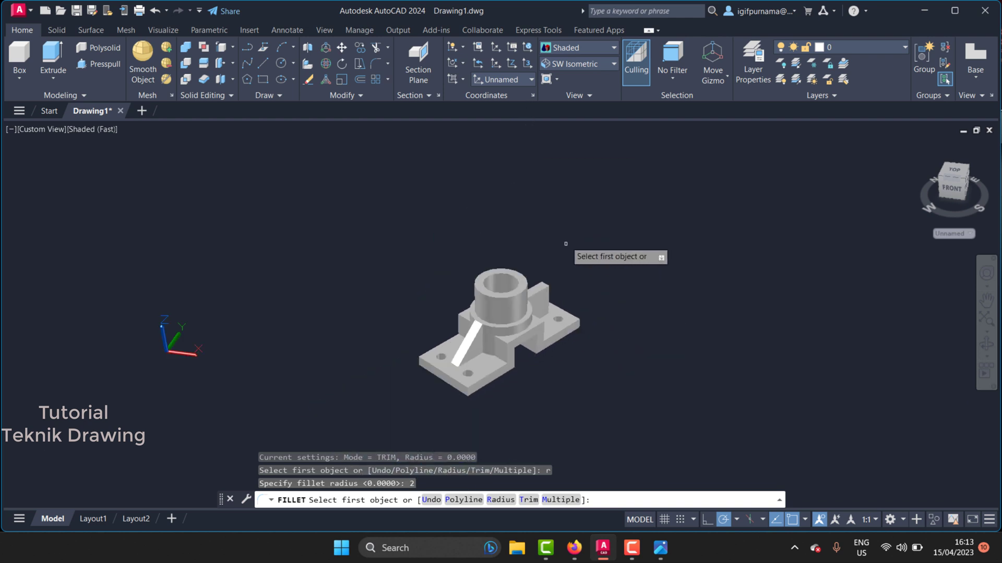
pyautogui.scroll(2, 561, 323)
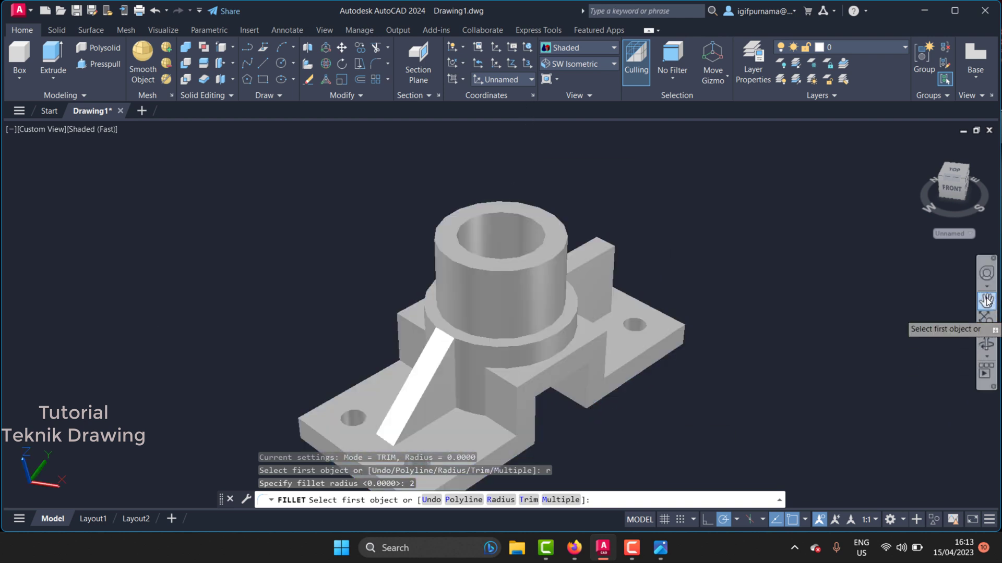
pyautogui.click(986, 300)
pyautogui.moveTo(617, 336); pyautogui.dragTo(477, 292)
pyautogui.rightClick(499, 275)
pyautogui.click(508, 283)
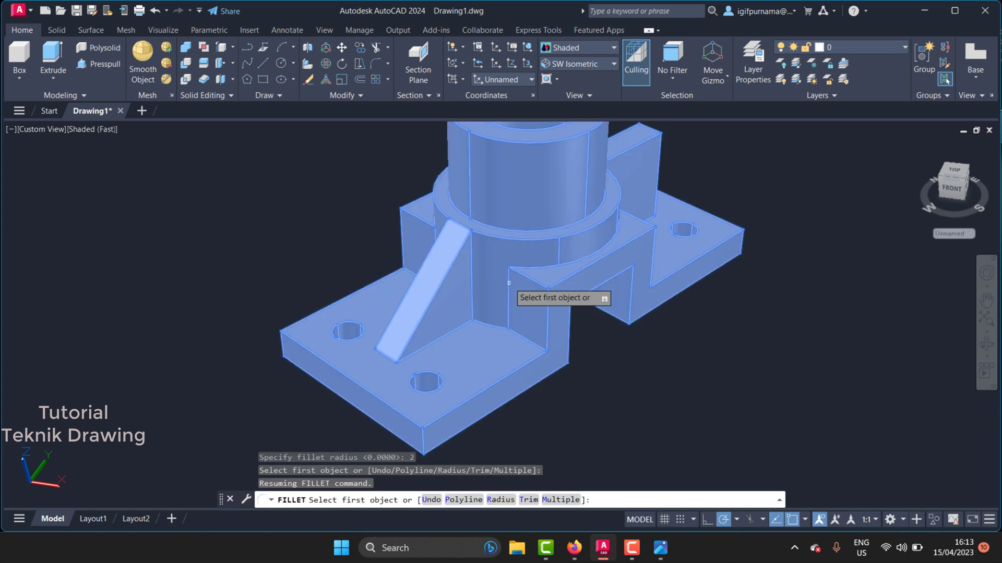
# - Fillet two step edges beside the boss with radius 2
pyautogui.click(526, 275)
pyautogui.rightClick(526, 274)
pyautogui.click(537, 282)
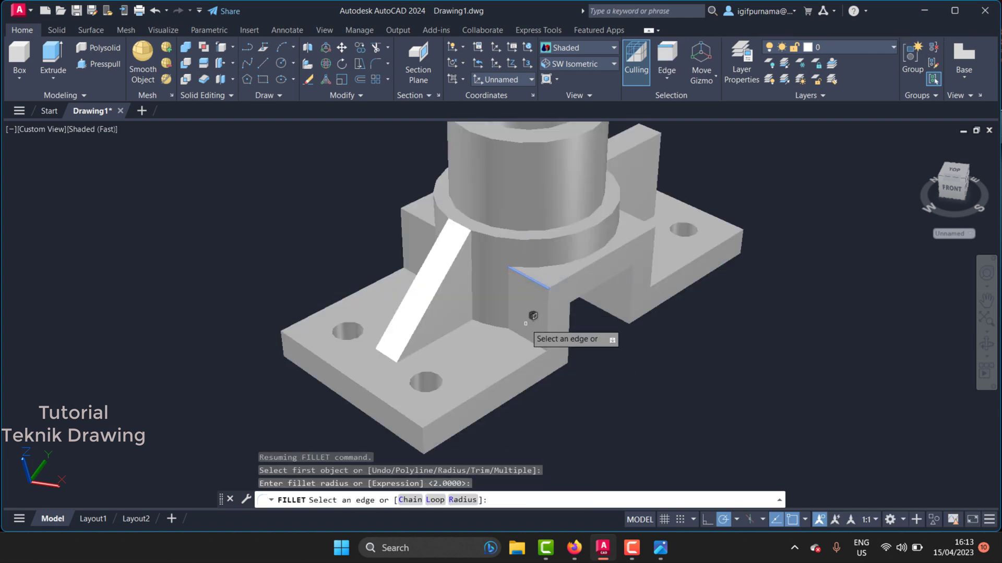
pyautogui.click(525, 336)
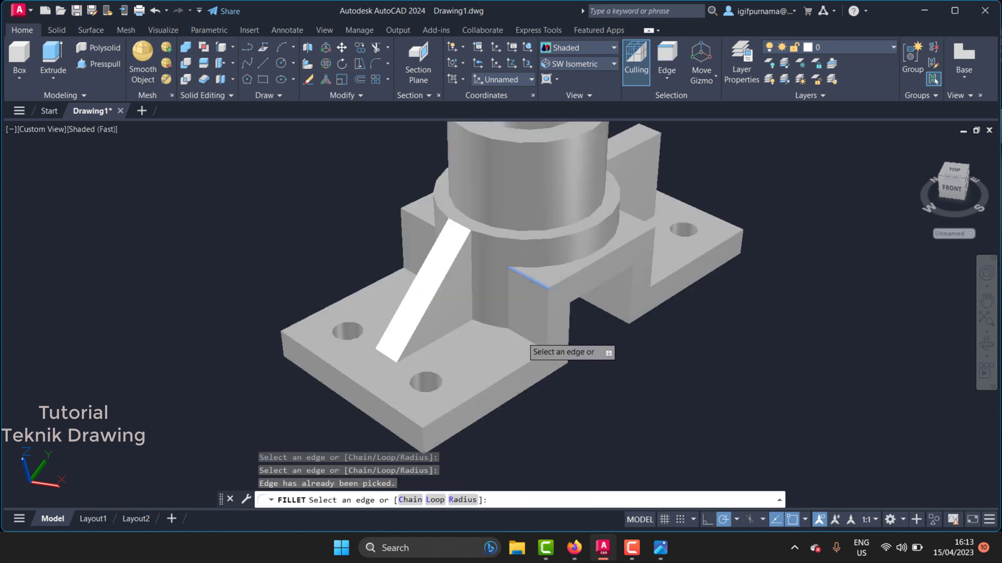
pyautogui.rightClick(524, 337)
pyautogui.click(527, 342)
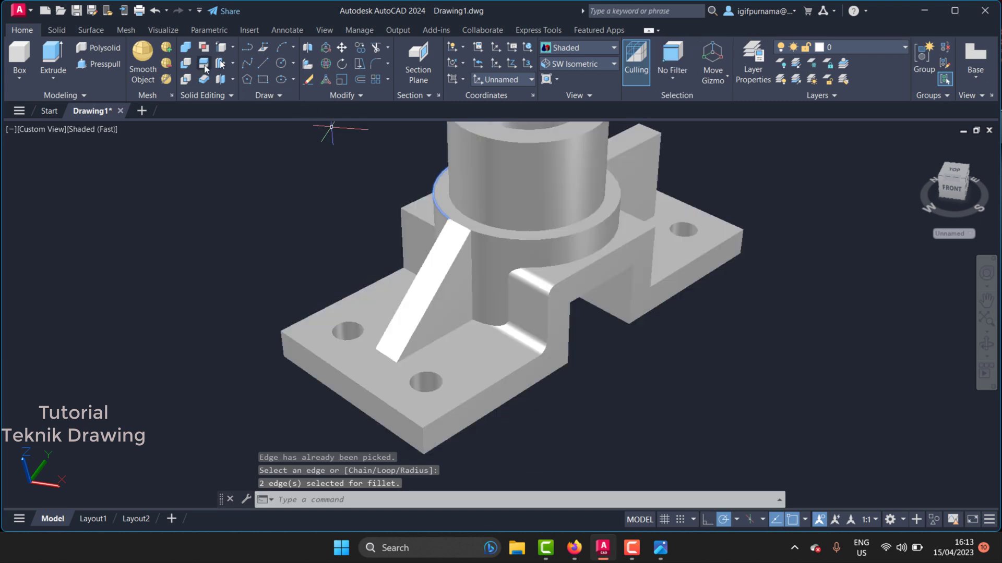
# - Run a second fillet via the F alias, rounding three more edges at radius 2
pyautogui.click(114, 64)
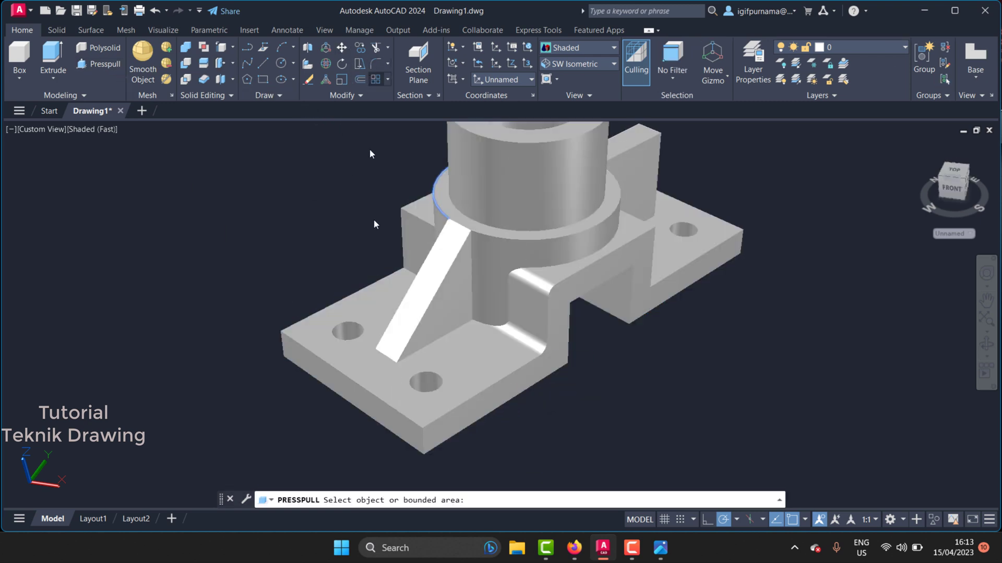
pyautogui.write('f')
pyautogui.press('Return')
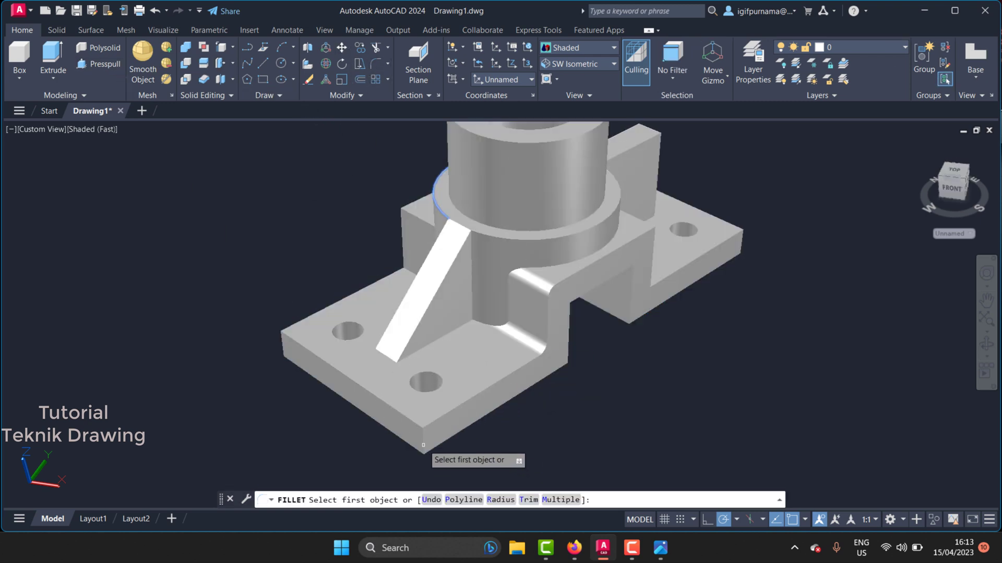
pyautogui.write('r')
pyautogui.press('Return')
pyautogui.rightClick(424, 300)
pyautogui.click(459, 309)
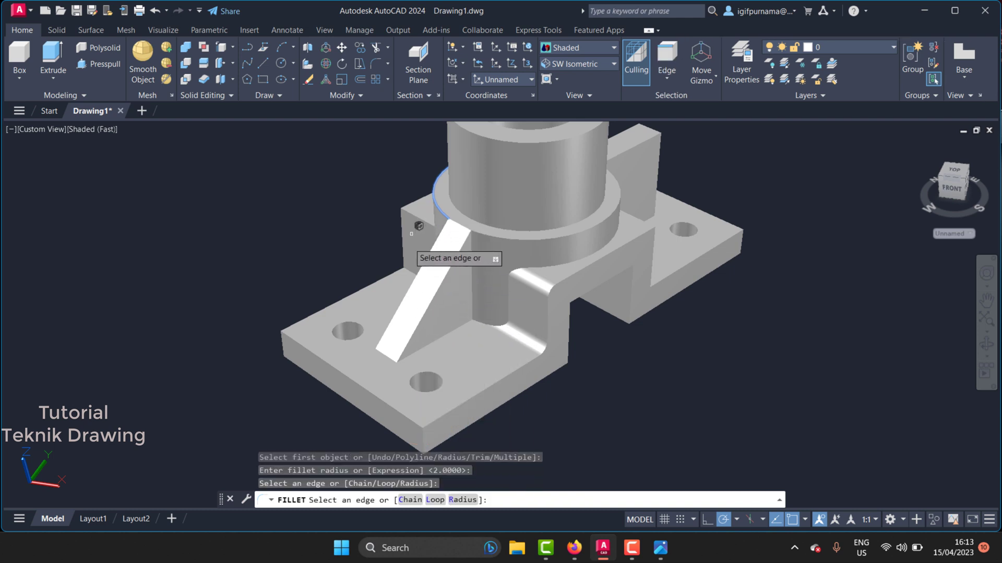
pyautogui.rightClick(396, 267)
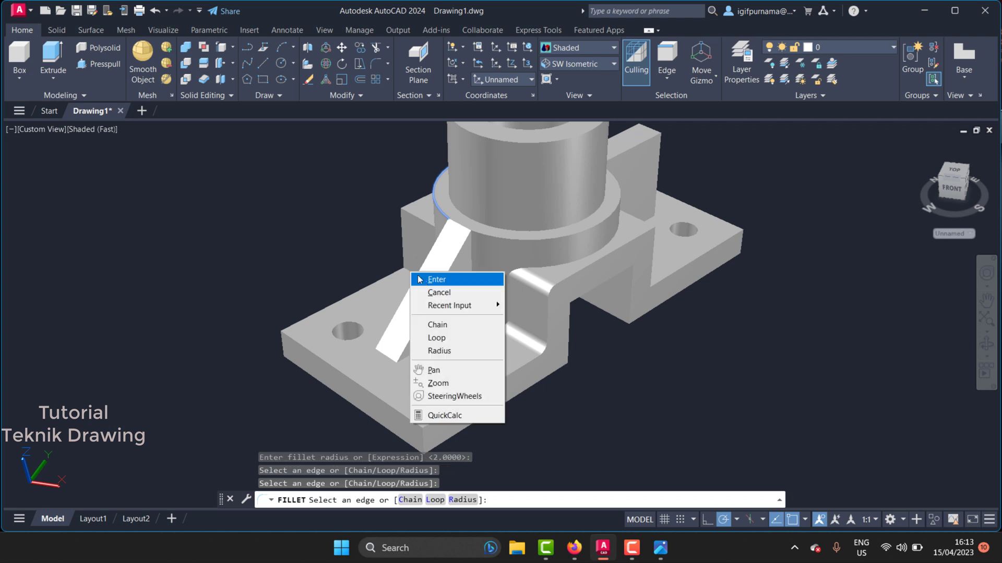
pyautogui.click(417, 277)
pyautogui.click(93, 68)
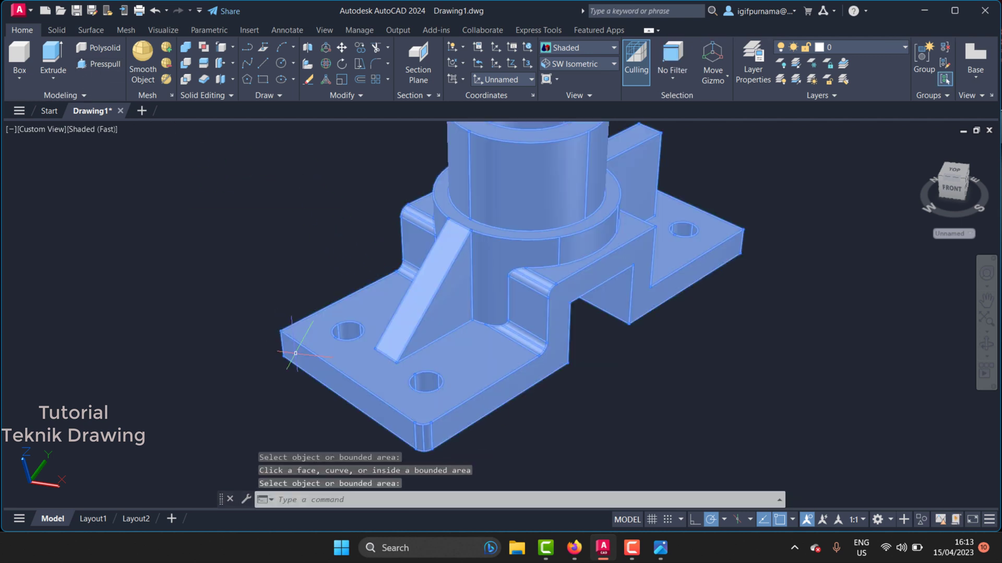
pyautogui.press('Return')
# - Orbit to the left side and fillet a base-plate corner edge at radius 2
pyautogui.click(986, 343)
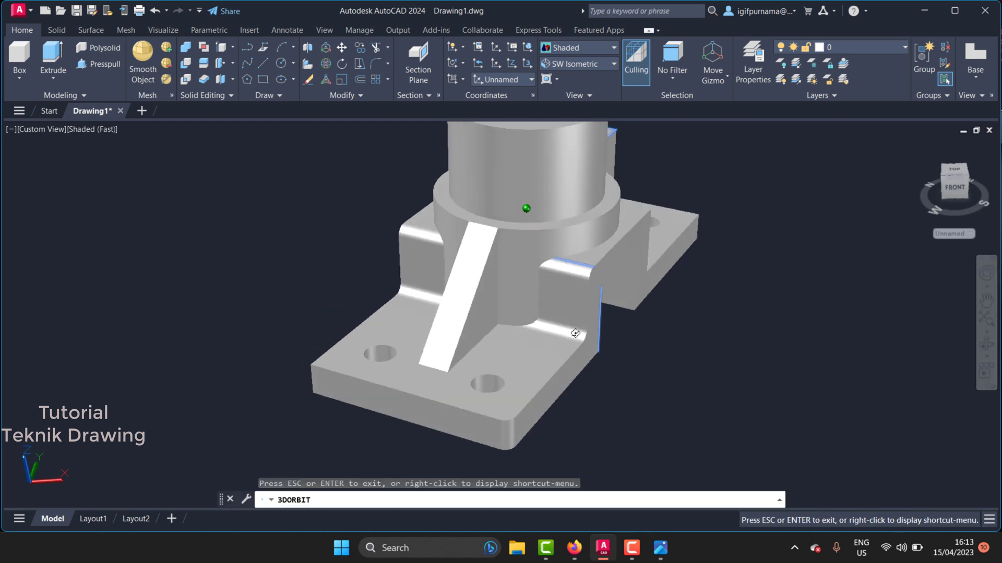
pyautogui.moveTo(573, 339); pyautogui.dragTo(714, 339)
pyautogui.rightClick(715, 339)
pyautogui.click(718, 266)
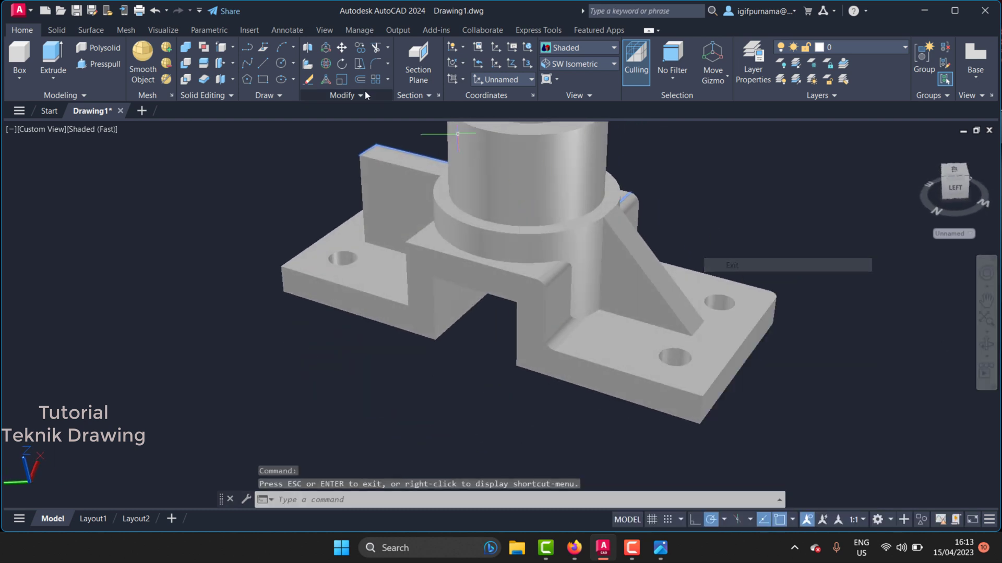
pyautogui.click(379, 64)
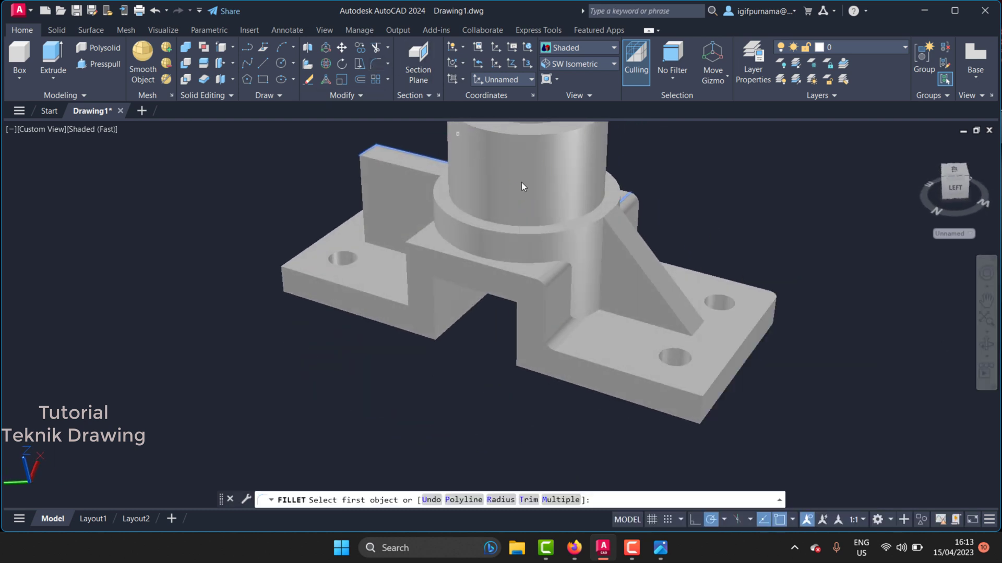
pyautogui.click(703, 410)
pyautogui.rightClick(703, 412)
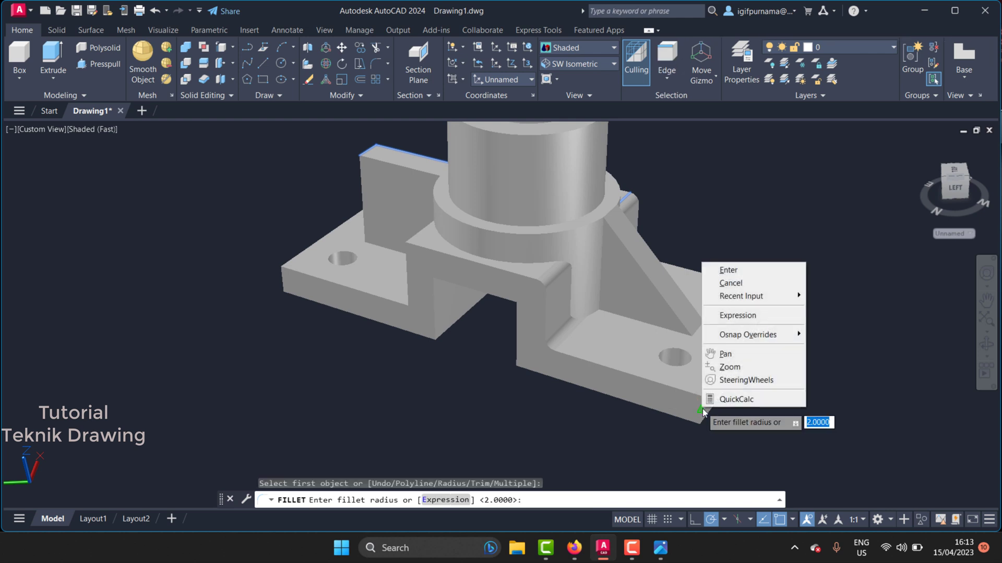
pyautogui.click(728, 269)
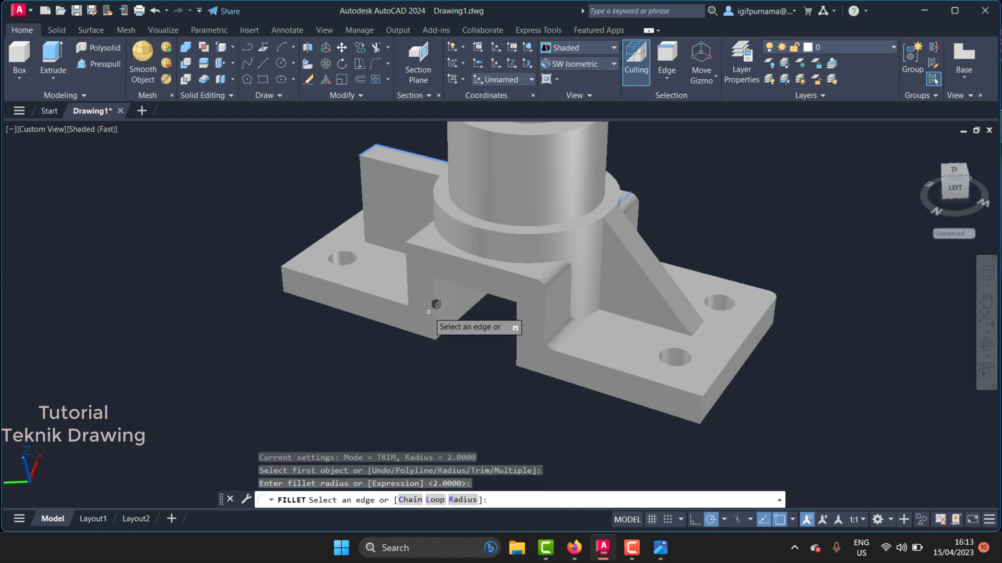
pyautogui.rightClick(373, 270)
pyautogui.click(389, 284)
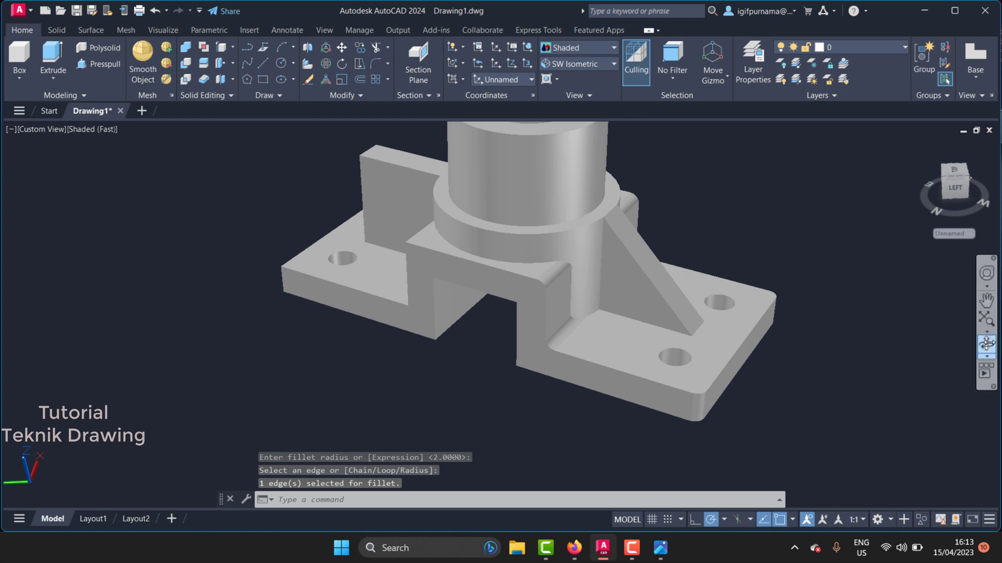
# - Orbit the model around to view its other side
pyautogui.moveTo(561, 355)
pyautogui.keyDown('shift'); pyautogui.mouseDown(button='middle')
pyautogui.moveTo(584, 371)
pyautogui.moveTo(278, 261)
pyautogui.mouseUp(button='middle'); pyautogui.keyUp('shift')
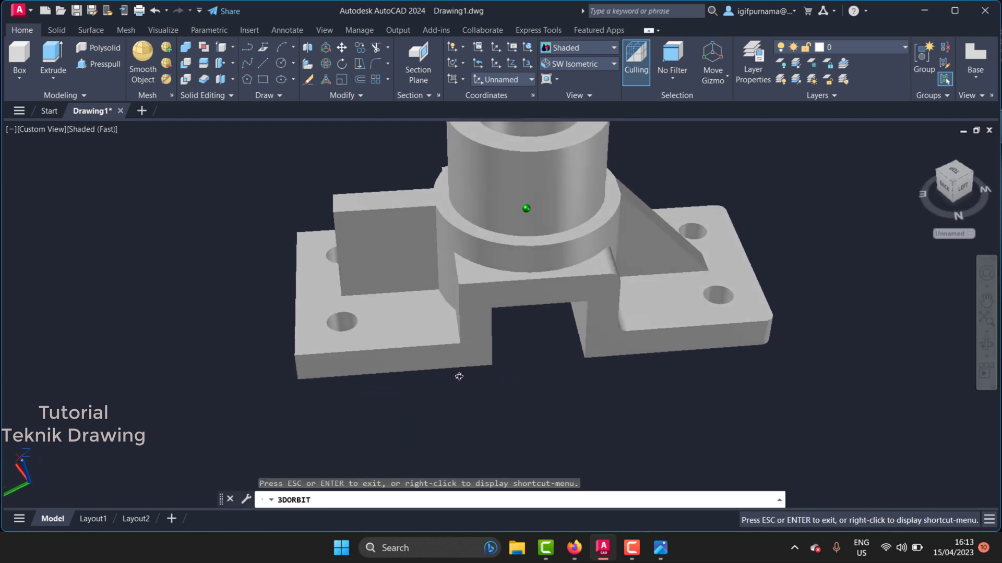
pyautogui.rightClick(277, 261)
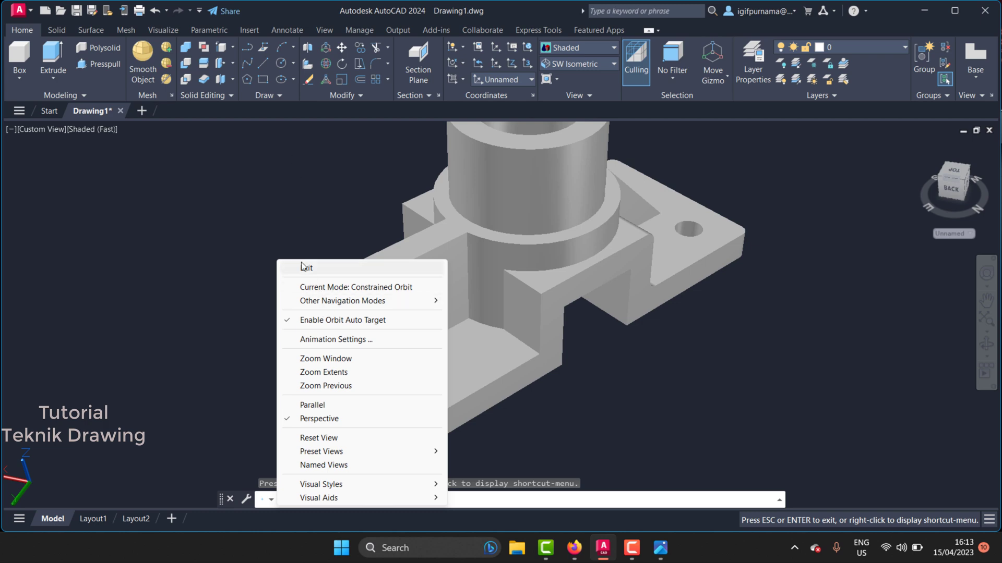
pyautogui.click(302, 267)
pyautogui.click(263, 63)
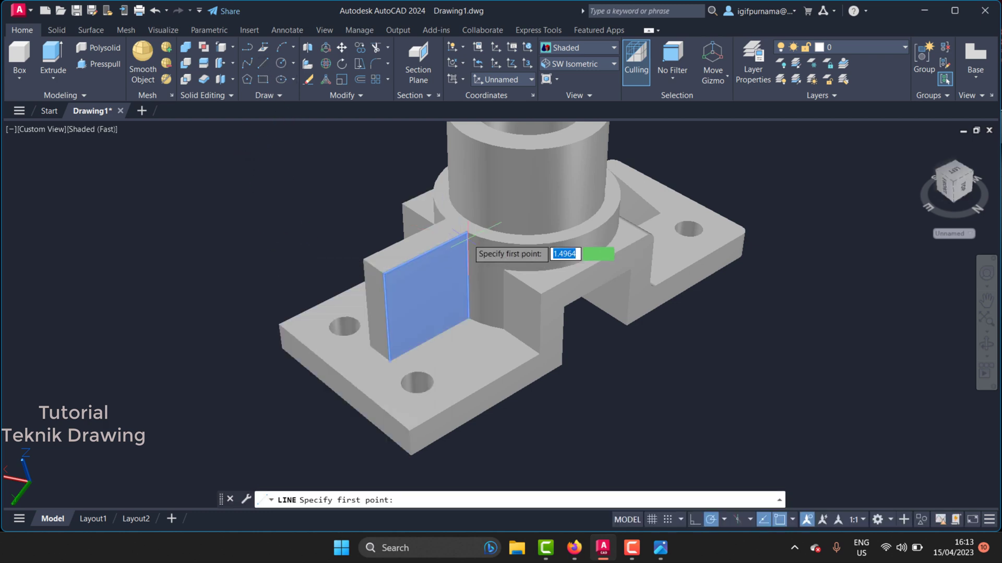
# - Draw a diagonal from the base plate to the block's top edge and press-pull the triangle into a rib
pyautogui.click(389, 361)
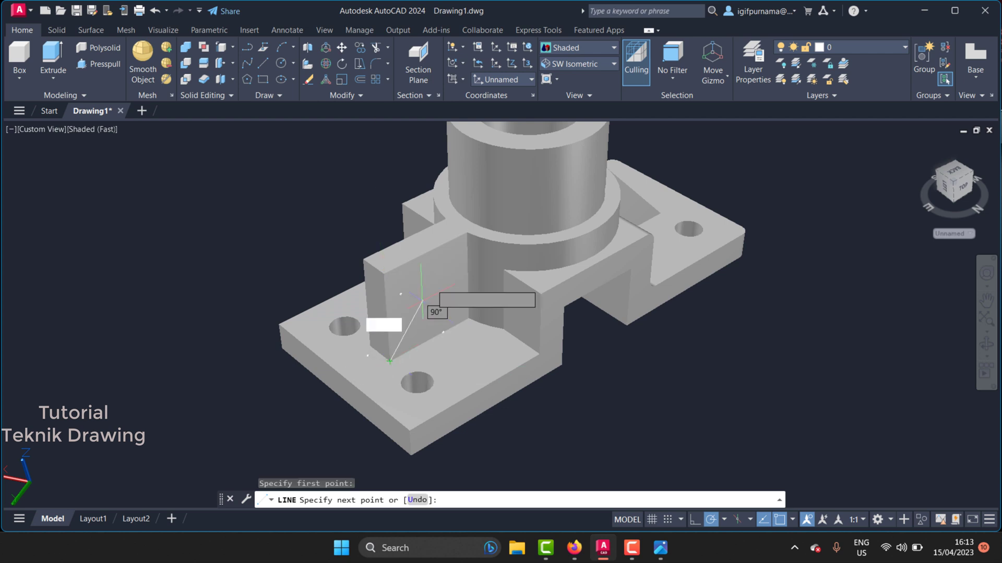
pyautogui.click(466, 232)
pyautogui.rightClick(466, 231)
pyautogui.click(488, 247)
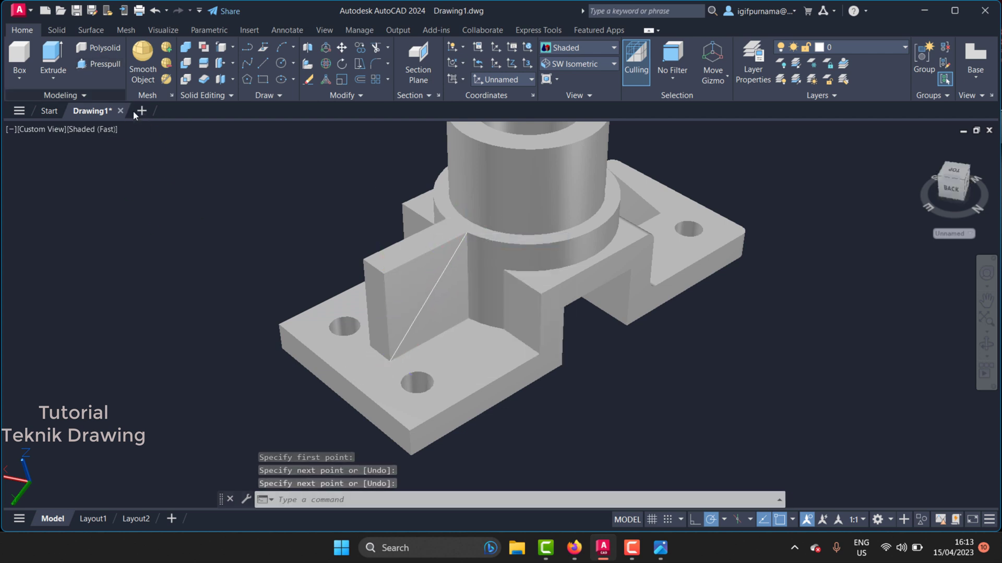
pyautogui.click(99, 64)
pyautogui.click(428, 293)
pyautogui.click(449, 219)
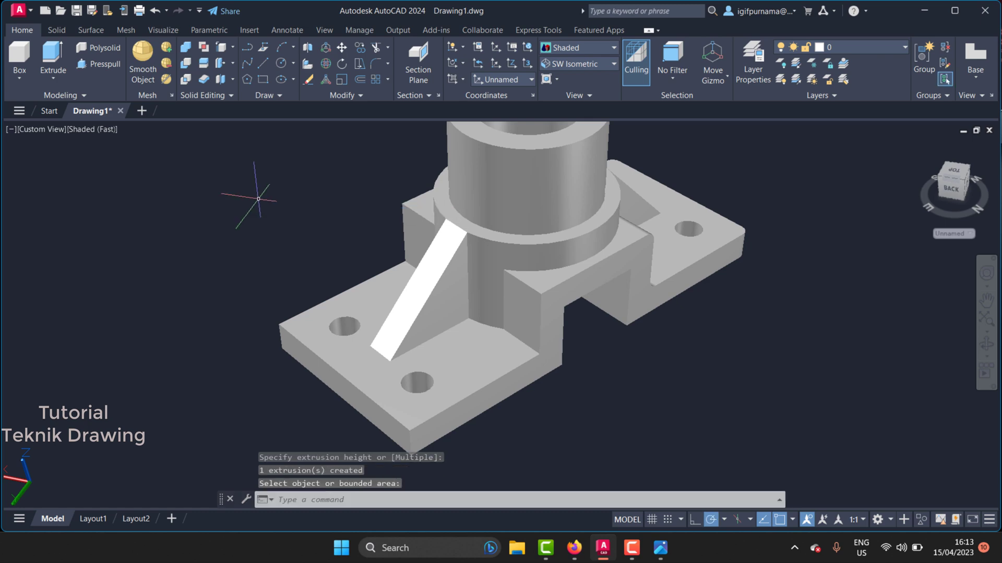
# - Fillet one inside corner edge at the default 2-unit radius
pyautogui.click(375, 64)
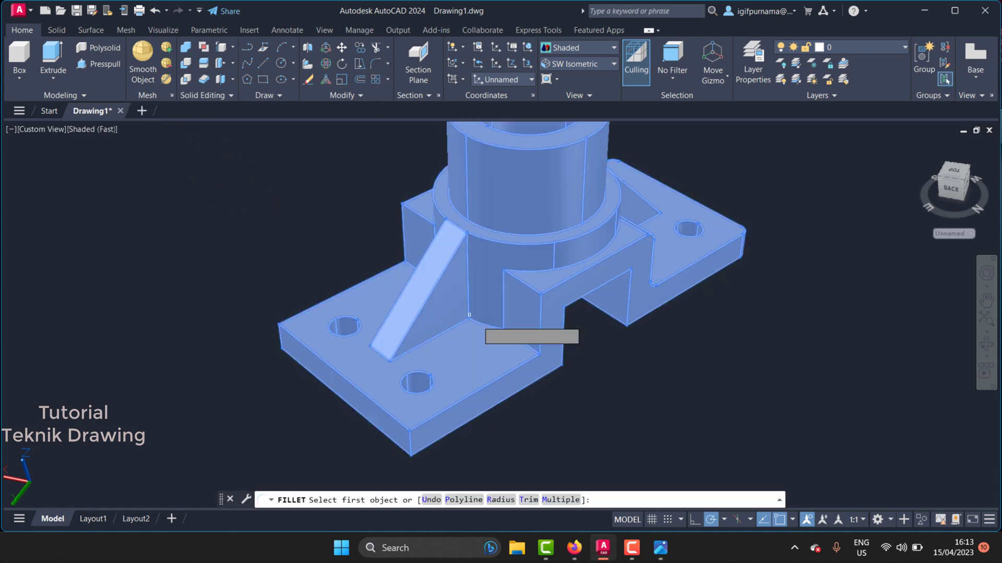
pyautogui.click(521, 337)
pyautogui.rightClick(521, 338)
pyautogui.click(529, 349)
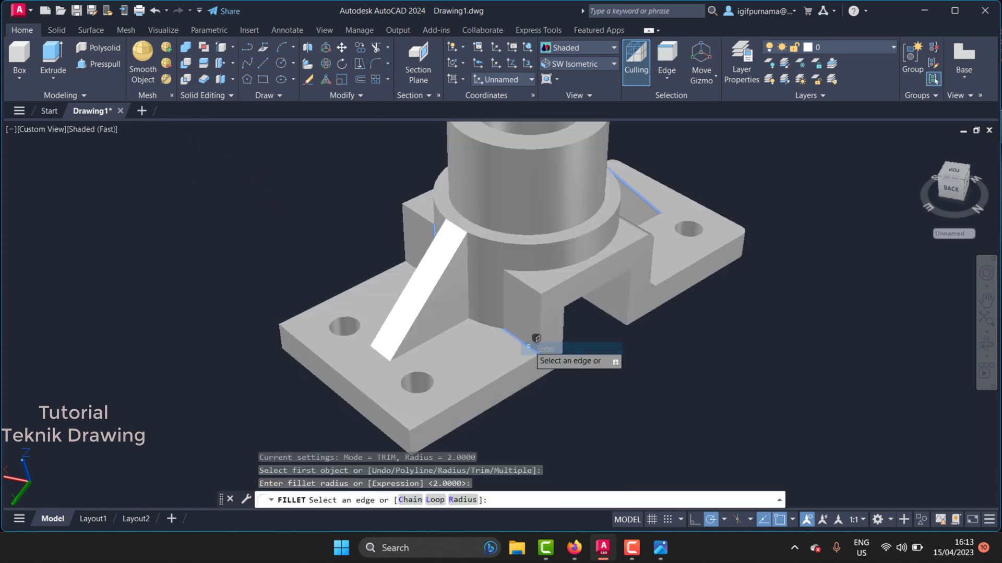
pyautogui.rightClick(532, 350)
pyautogui.click(541, 357)
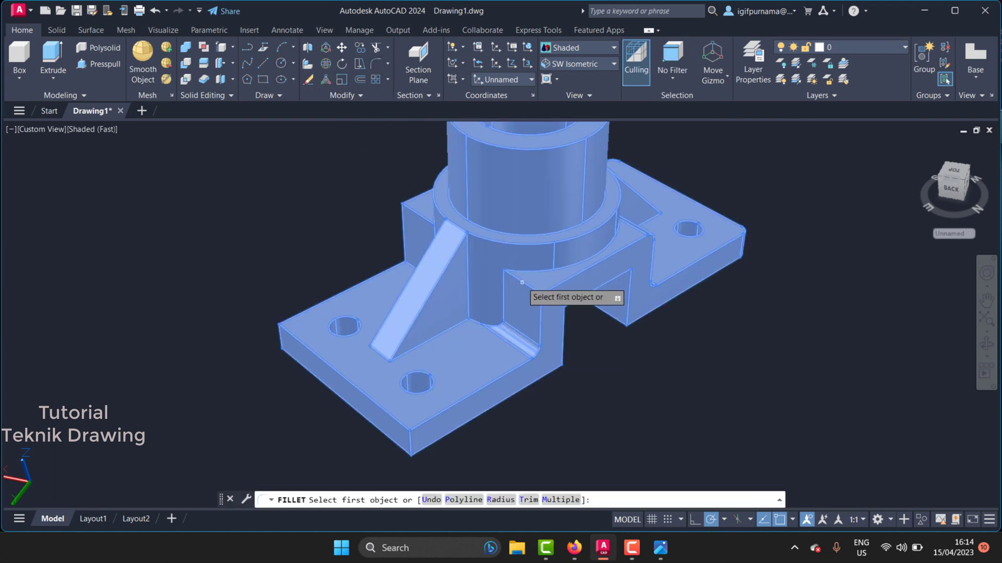
# - Fillet two more inside edges where the upright block meets the base plate
pyautogui.click(504, 256)
pyautogui.press('Return')
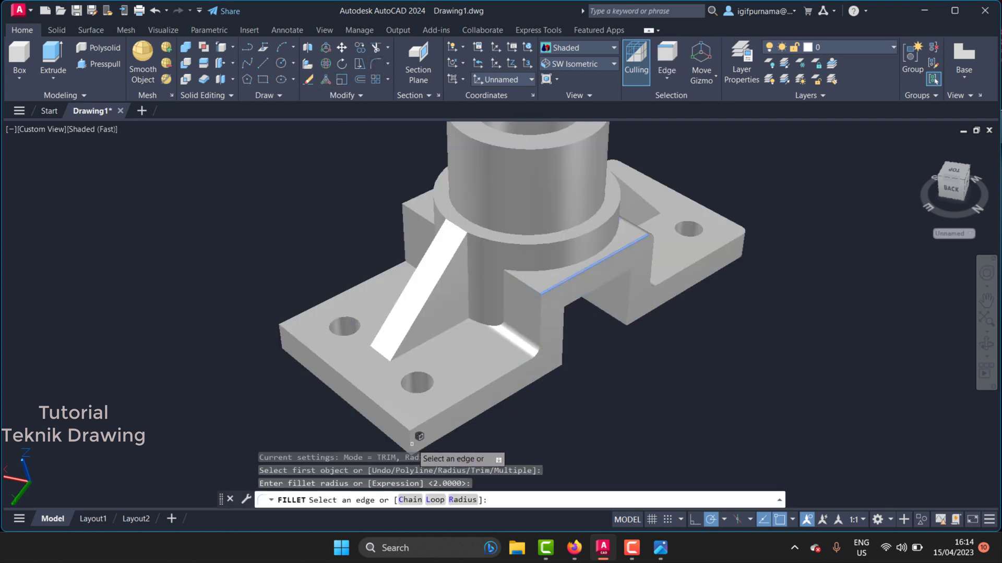
pyautogui.click(412, 440)
pyautogui.rightClick(611, 365)
pyautogui.click(624, 373)
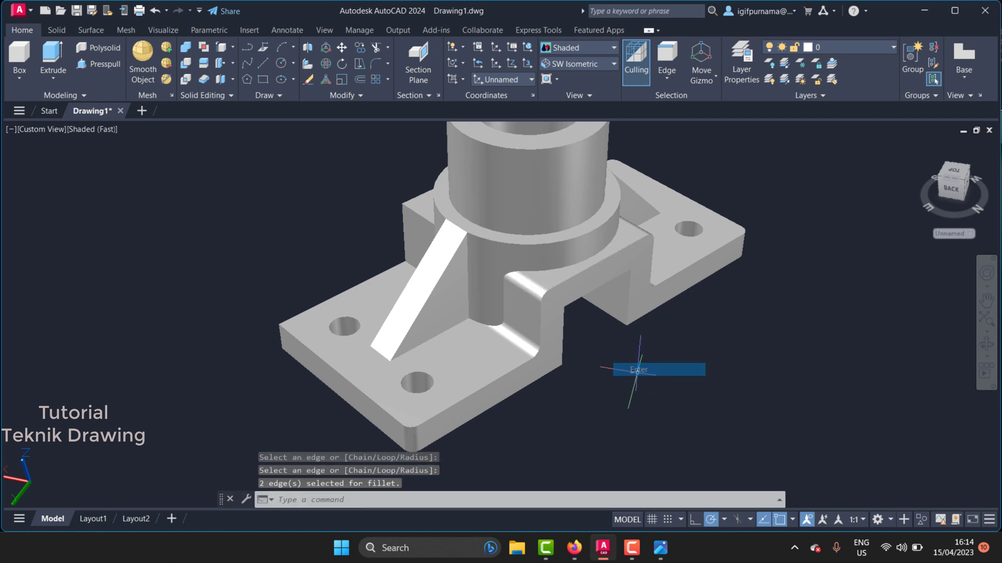
pyautogui.press('Return')
# - Orbit the model around to show the bracket's far side
pyautogui.click(990, 354)
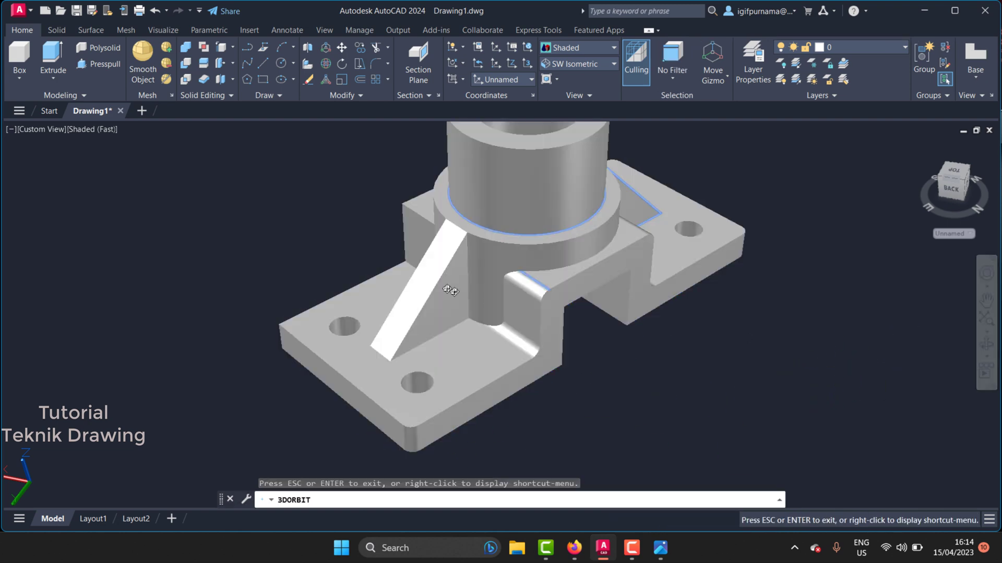
pyautogui.moveTo(470, 300)
pyautogui.mouseDown()
pyautogui.moveTo(597, 306)
pyautogui.moveTo(528, 296)
pyautogui.moveTo(616, 292)
pyautogui.moveTo(523, 277)
pyautogui.moveTo(646, 301)
pyautogui.mouseUp()
pyautogui.rightClick(696, 224)
pyautogui.click(733, 235)
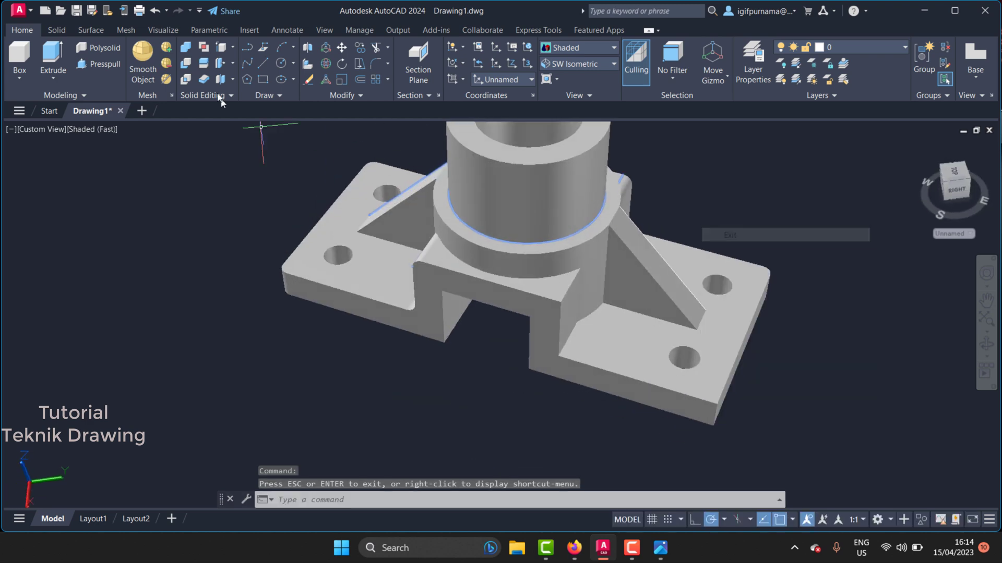
# - Fillet three far-side edges of the bracket with the 2-unit radius
pyautogui.click(375, 63)
pyautogui.scroll(2, 606, 334)
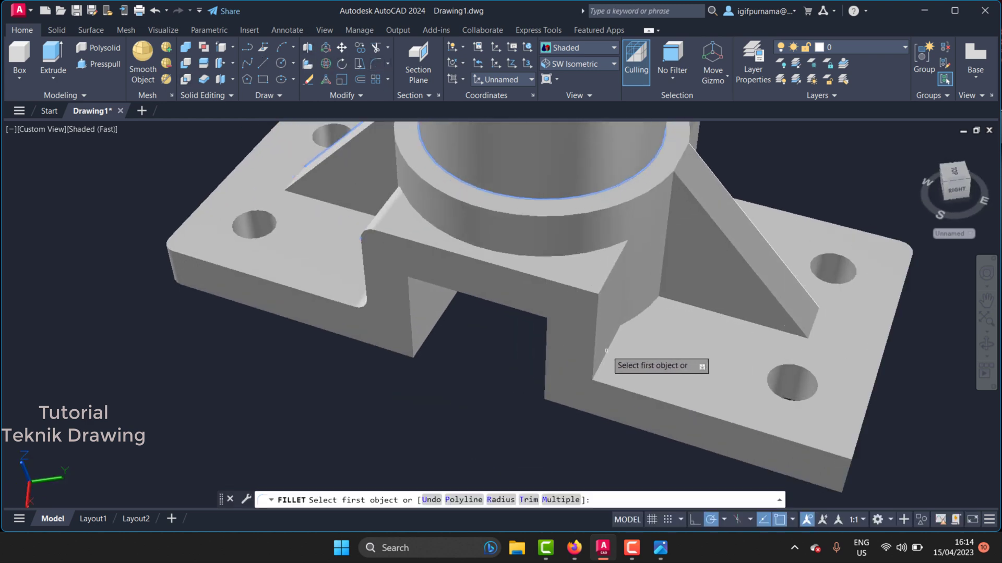
pyautogui.click(606, 350)
pyautogui.rightClick(607, 352)
pyautogui.click(629, 358)
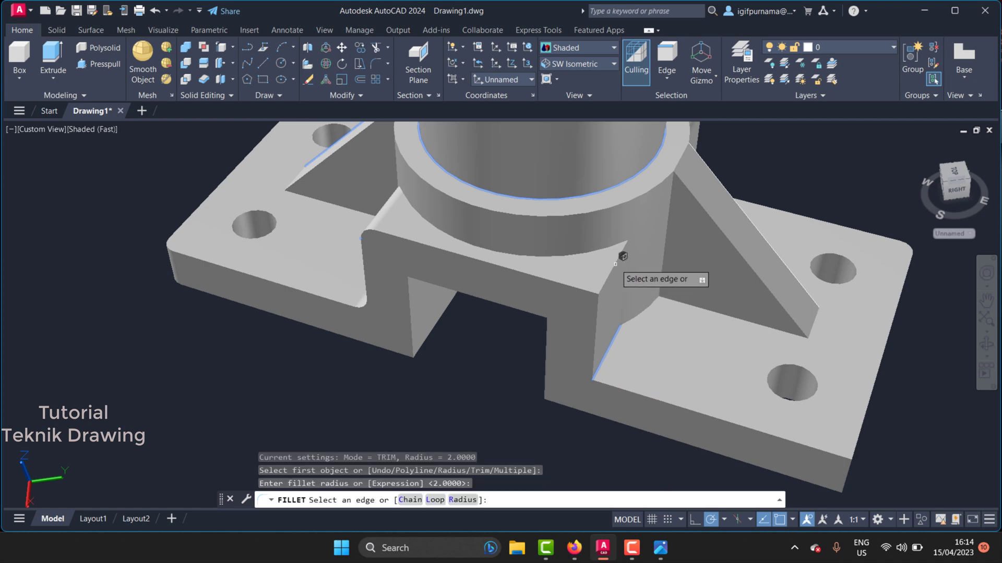
pyautogui.click(847, 475)
pyautogui.rightClick(950, 268)
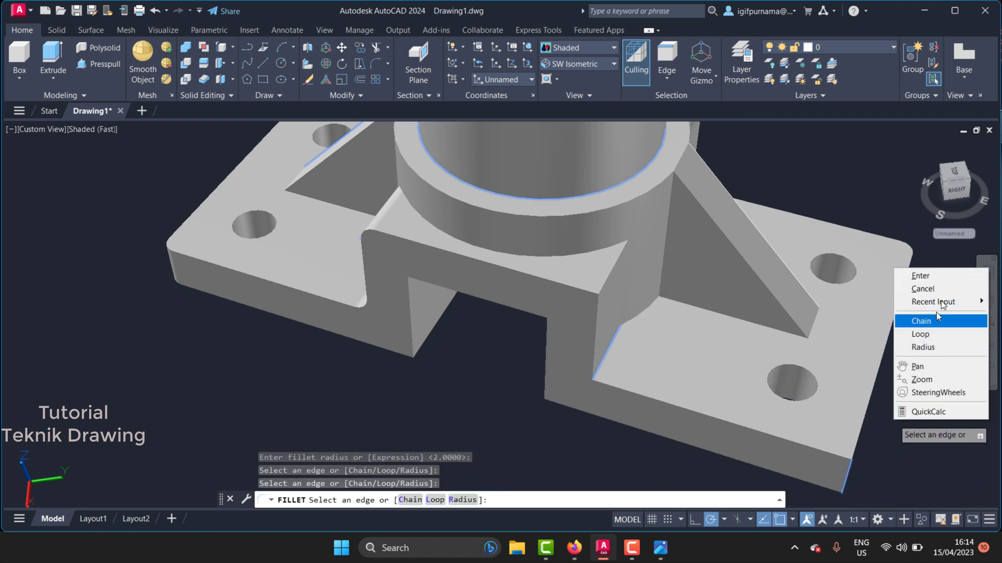
pyautogui.click(947, 280)
# - Zoom and orbit the model to inspect the three new fillets
pyautogui.scroll(-2, 463, 283)
pyautogui.scroll(-2, 463, 284)
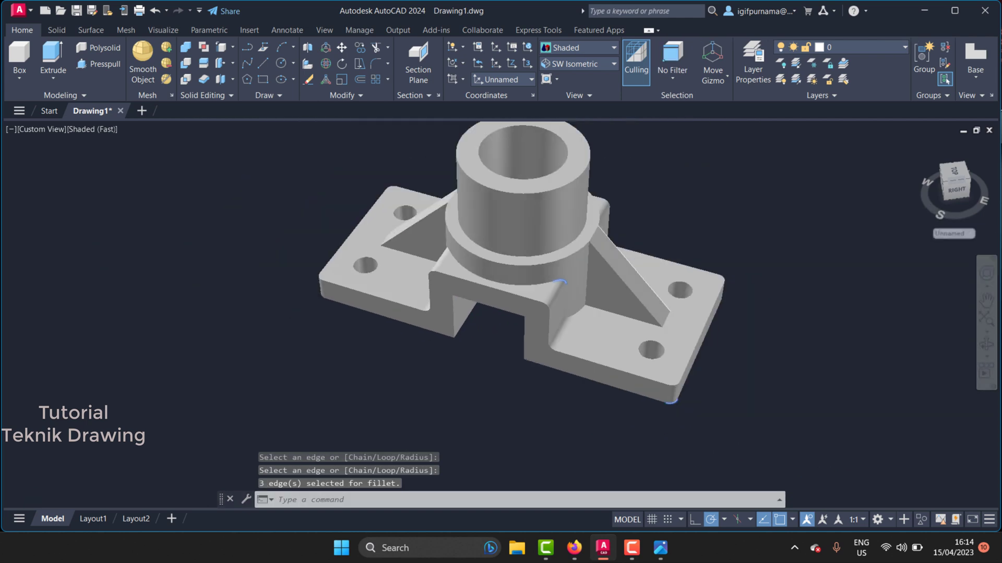
pyautogui.moveTo(805, 346)
pyautogui.keyDown('shift'); pyautogui.mouseDown(button='middle')
pyautogui.moveTo(451, 329)
pyautogui.moveTo(548, 239)
pyautogui.mouseUp(button='middle'); pyautogui.keyUp('shift')
pyautogui.scroll(-2, 522, 261)
pyautogui.scroll(1, 521, 261)
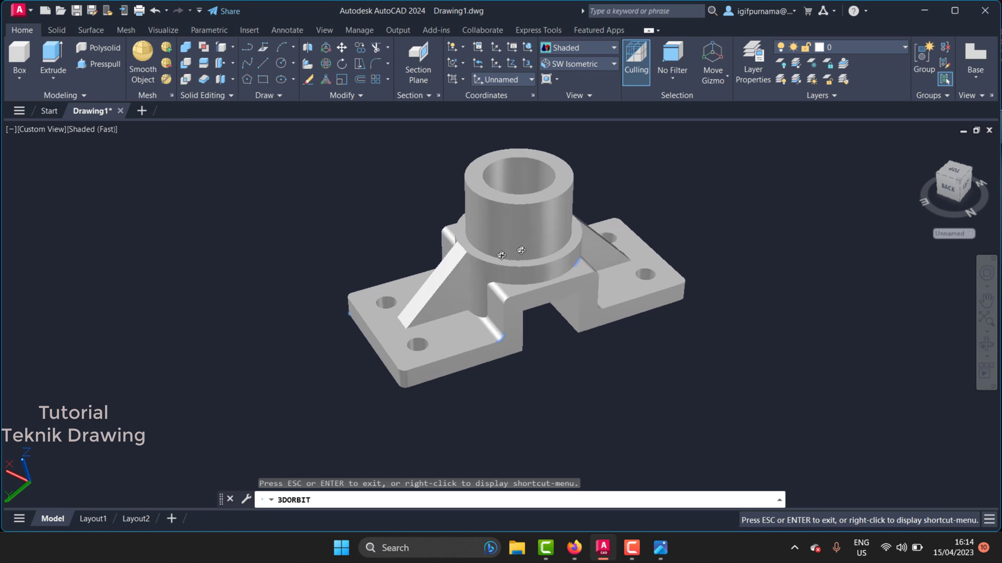
pyautogui.rightClick(603, 217)
pyautogui.click(621, 223)
# - Check the bracket's reference drawing in Photos, then return to the 3D model
pyautogui.click(659, 548)
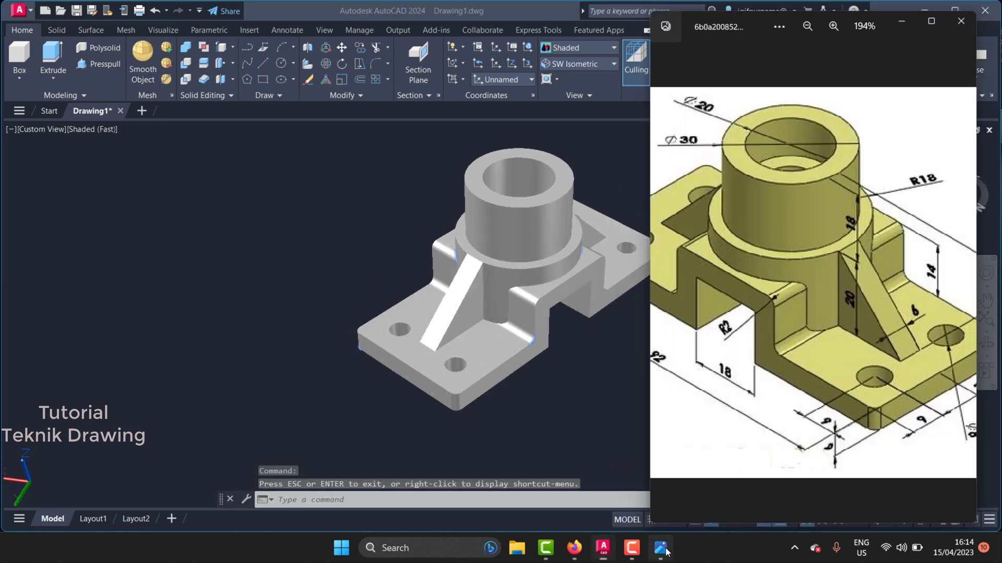
pyautogui.scroll(-2, 810, 309)
pyautogui.scroll(-2, 766, 318)
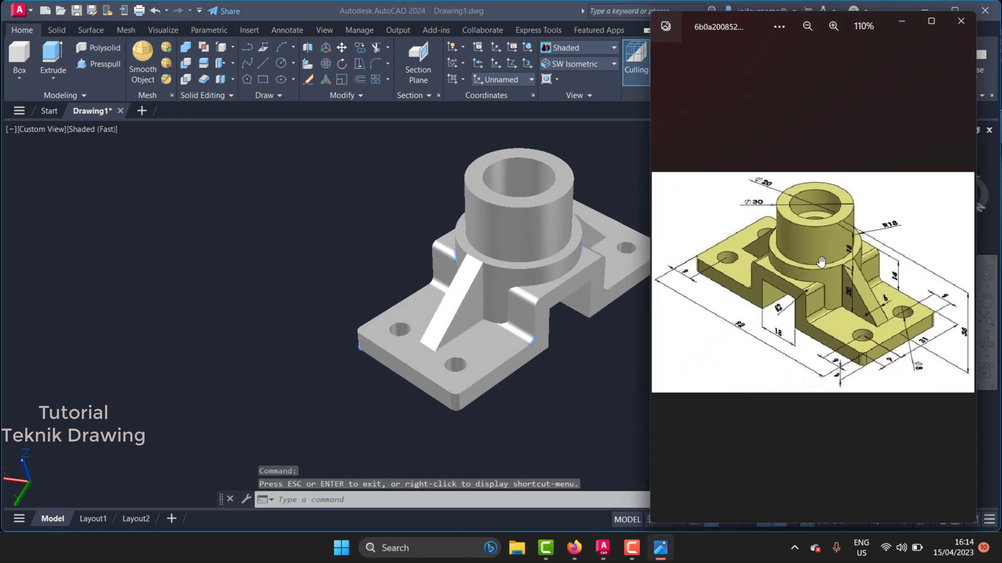
pyautogui.scroll(1, 724, 329)
pyautogui.click(543, 432)
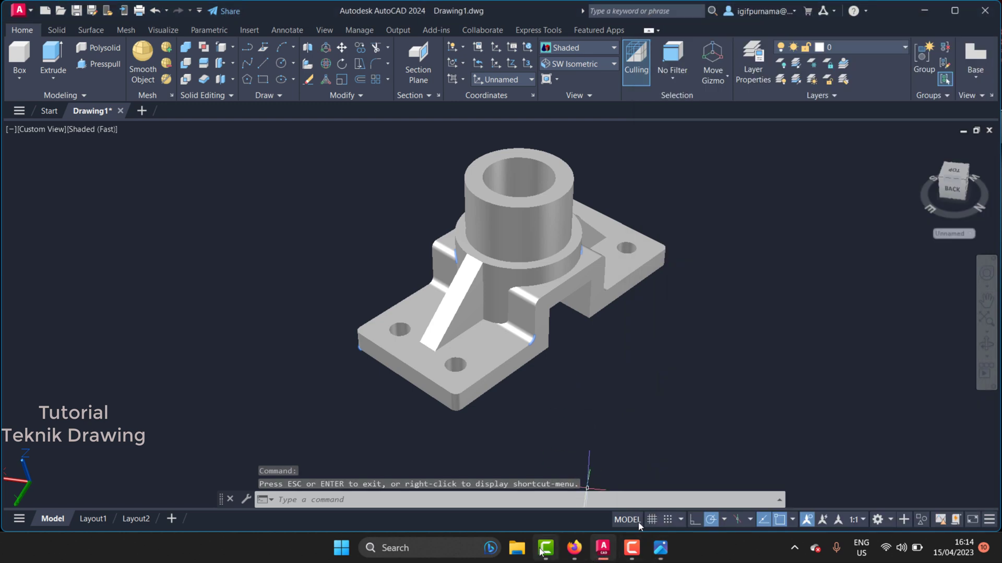
pyautogui.click(984, 344)
pyautogui.moveTo(574, 292); pyautogui.dragTo(399, 291)
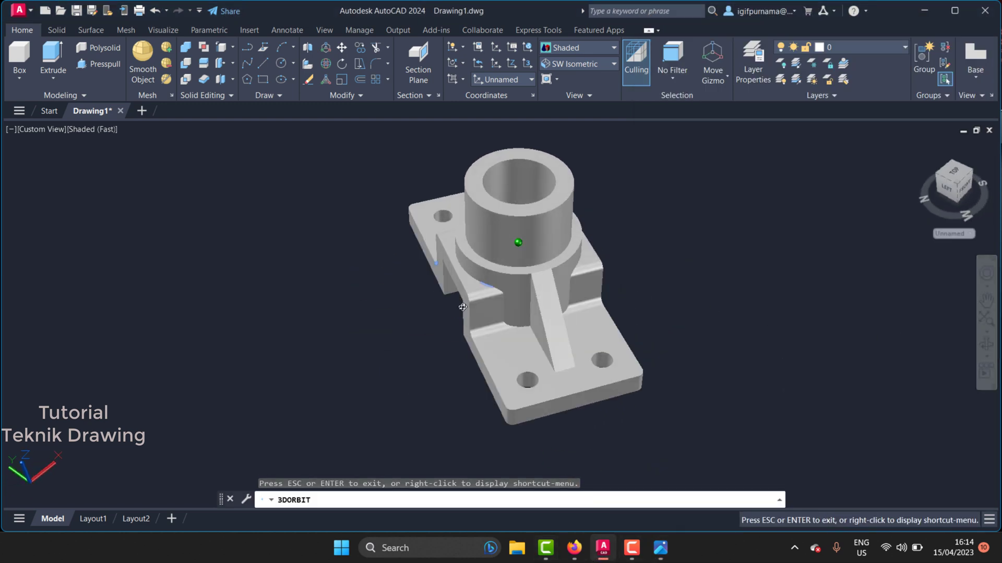
pyautogui.moveTo(563, 241); pyautogui.dragTo(543, 215)
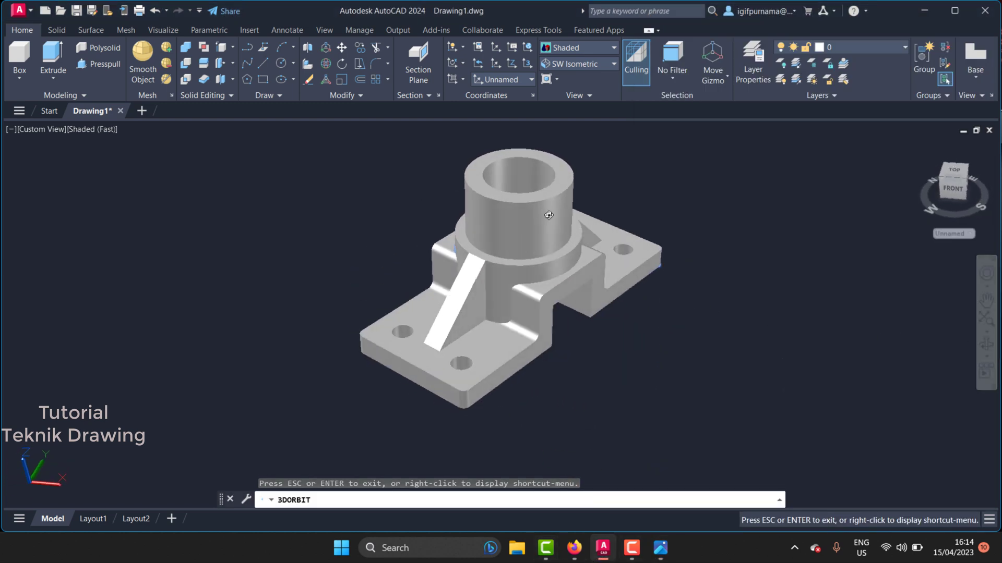
pyautogui.scroll(1, 545, 230)
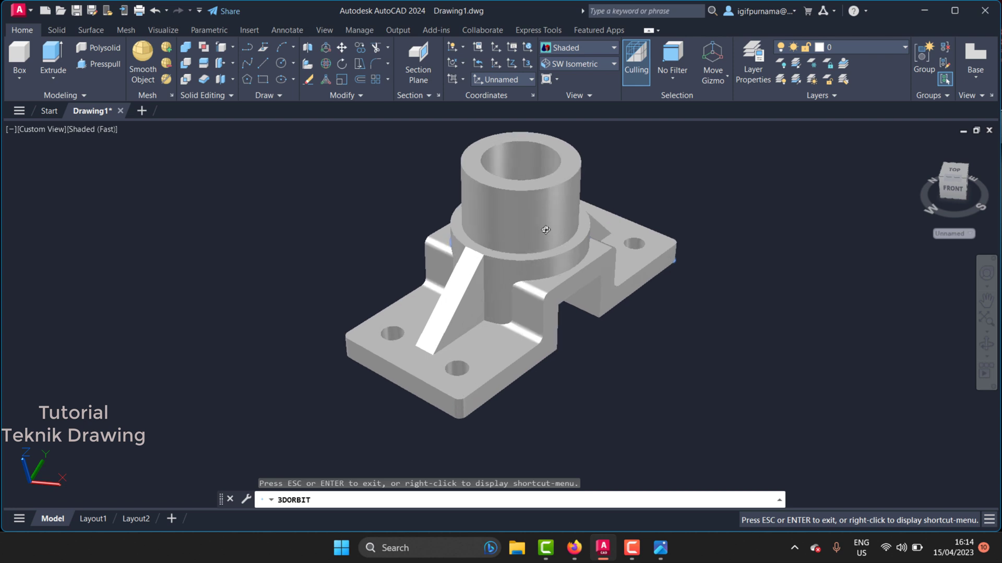
pyautogui.rightClick(632, 201)
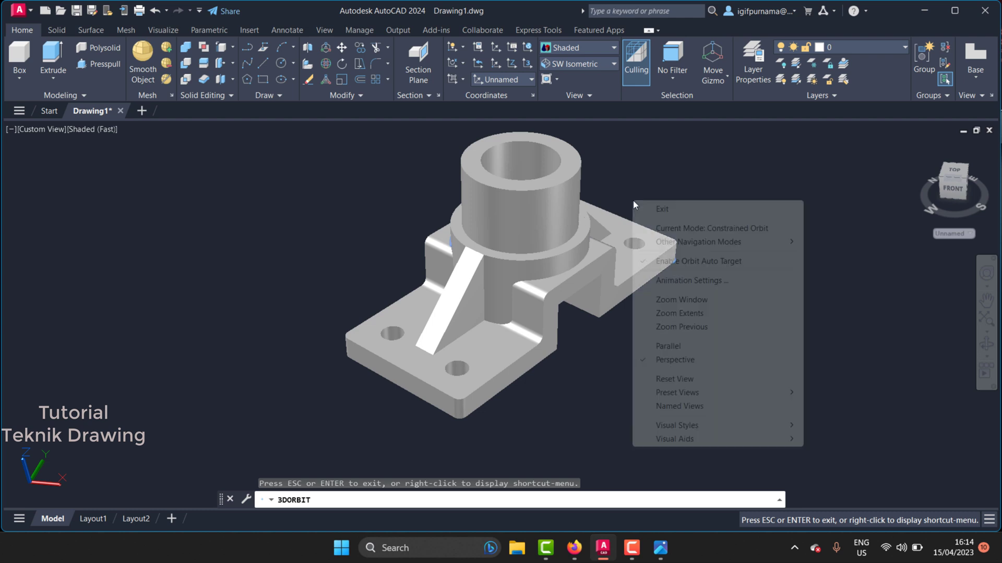
pyautogui.click(650, 206)
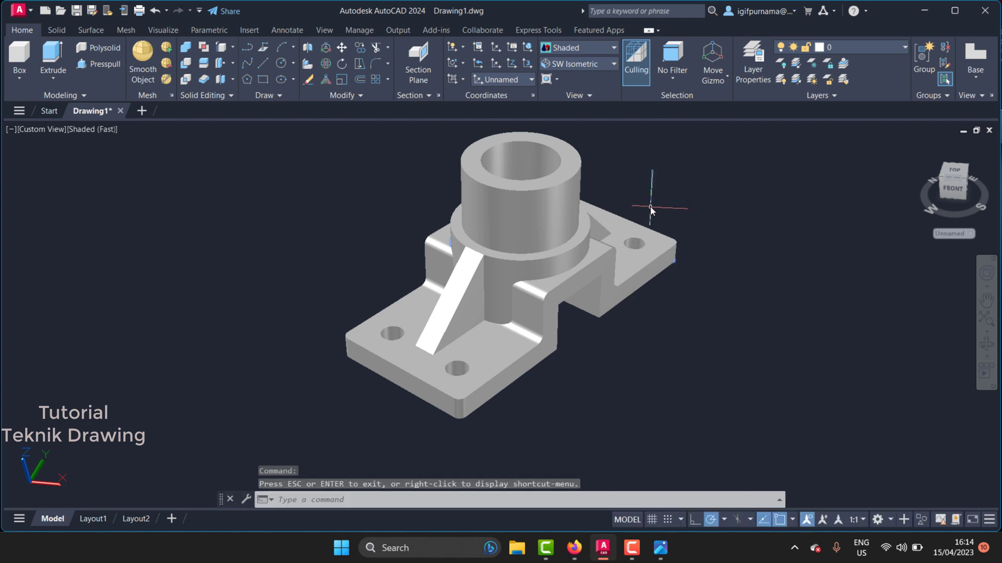